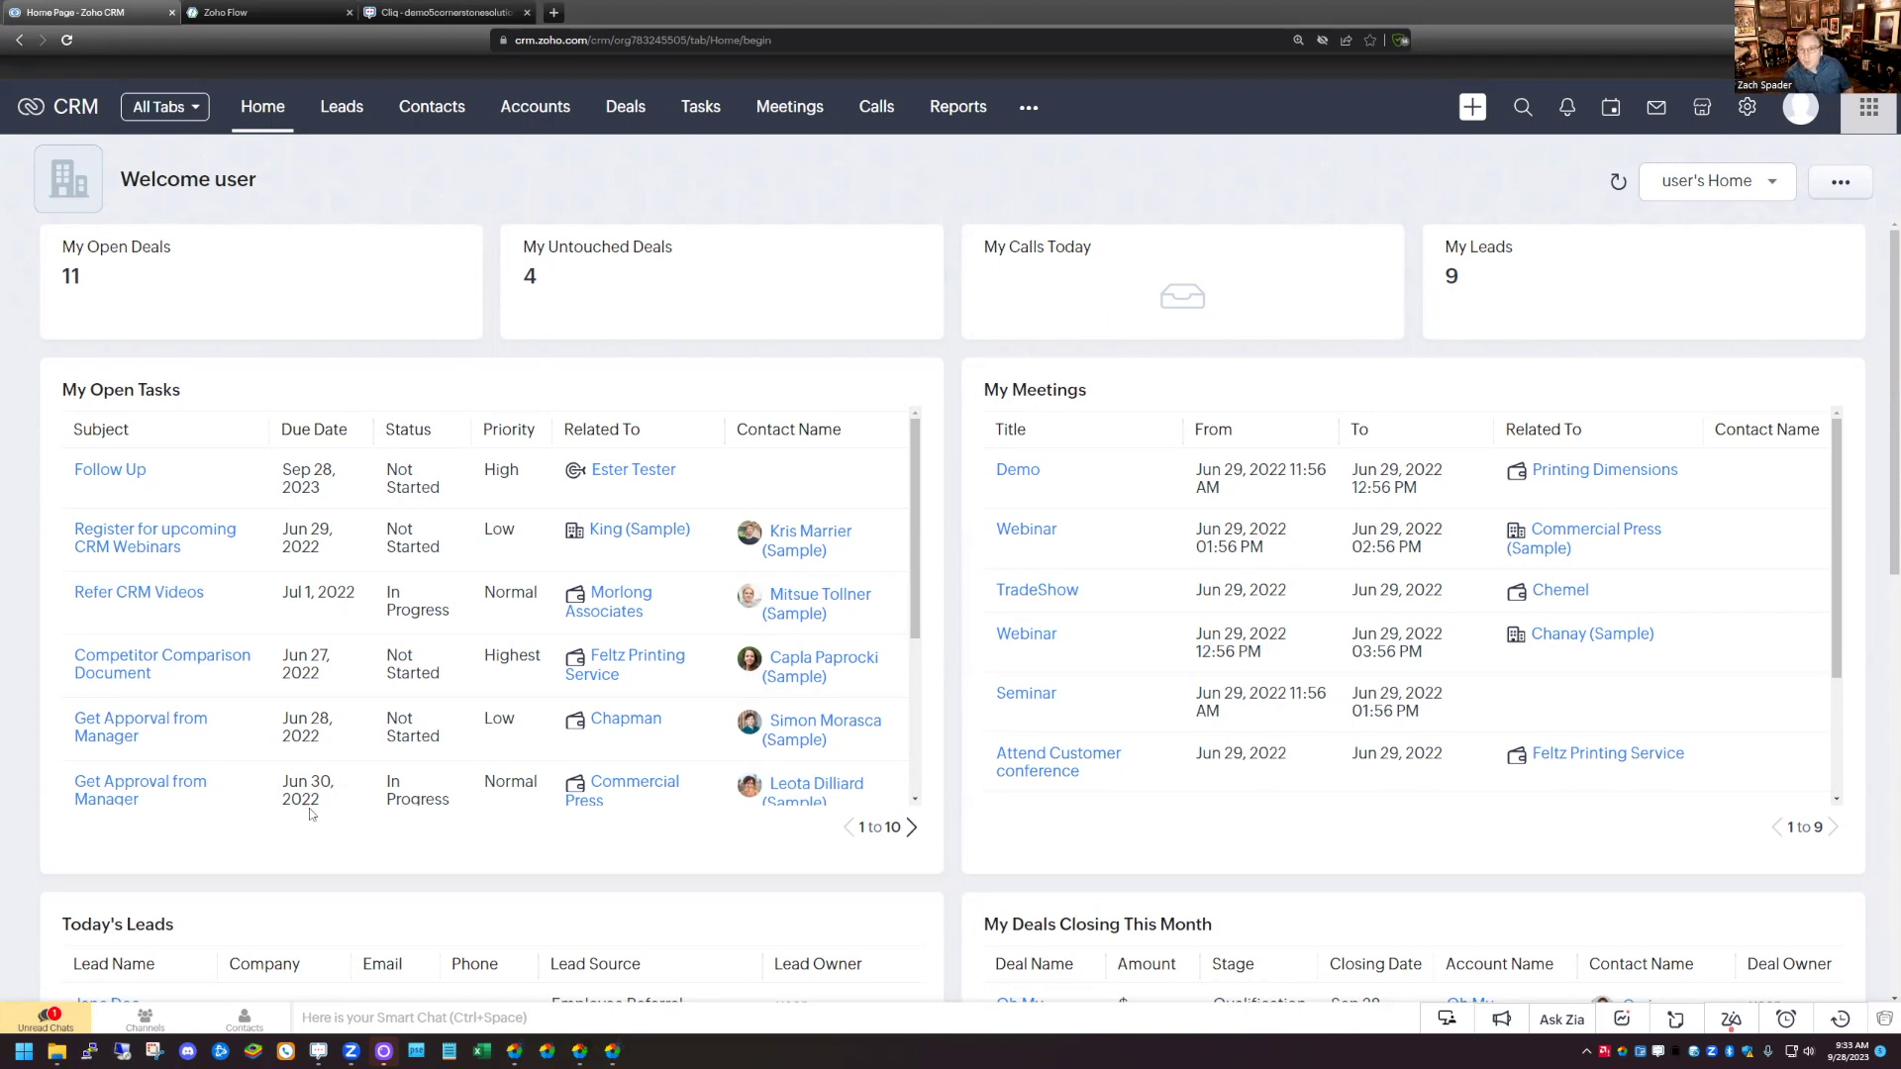
Review the installed Marketplace extensions in the CRM setup, down to Zoho Cliq for Zoho CRM
left_click(1787, 1021)
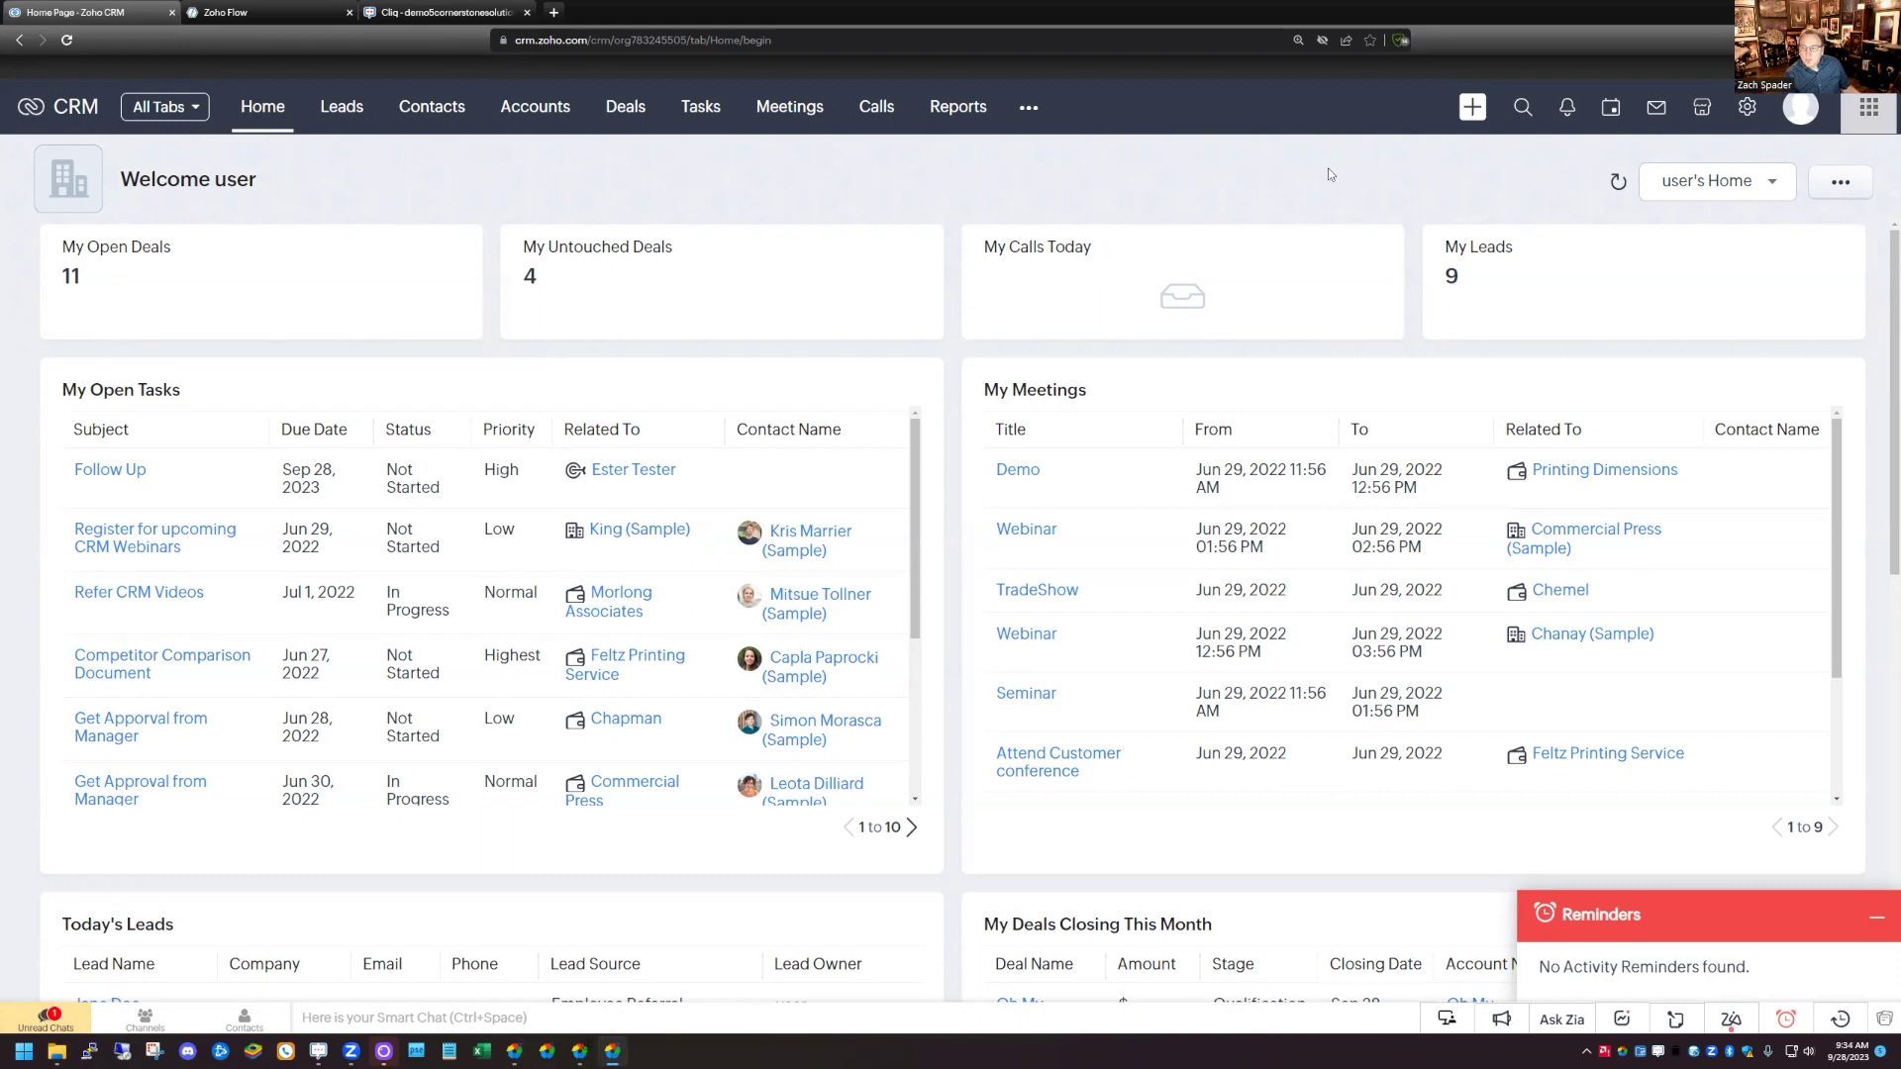
left_click(1748, 114)
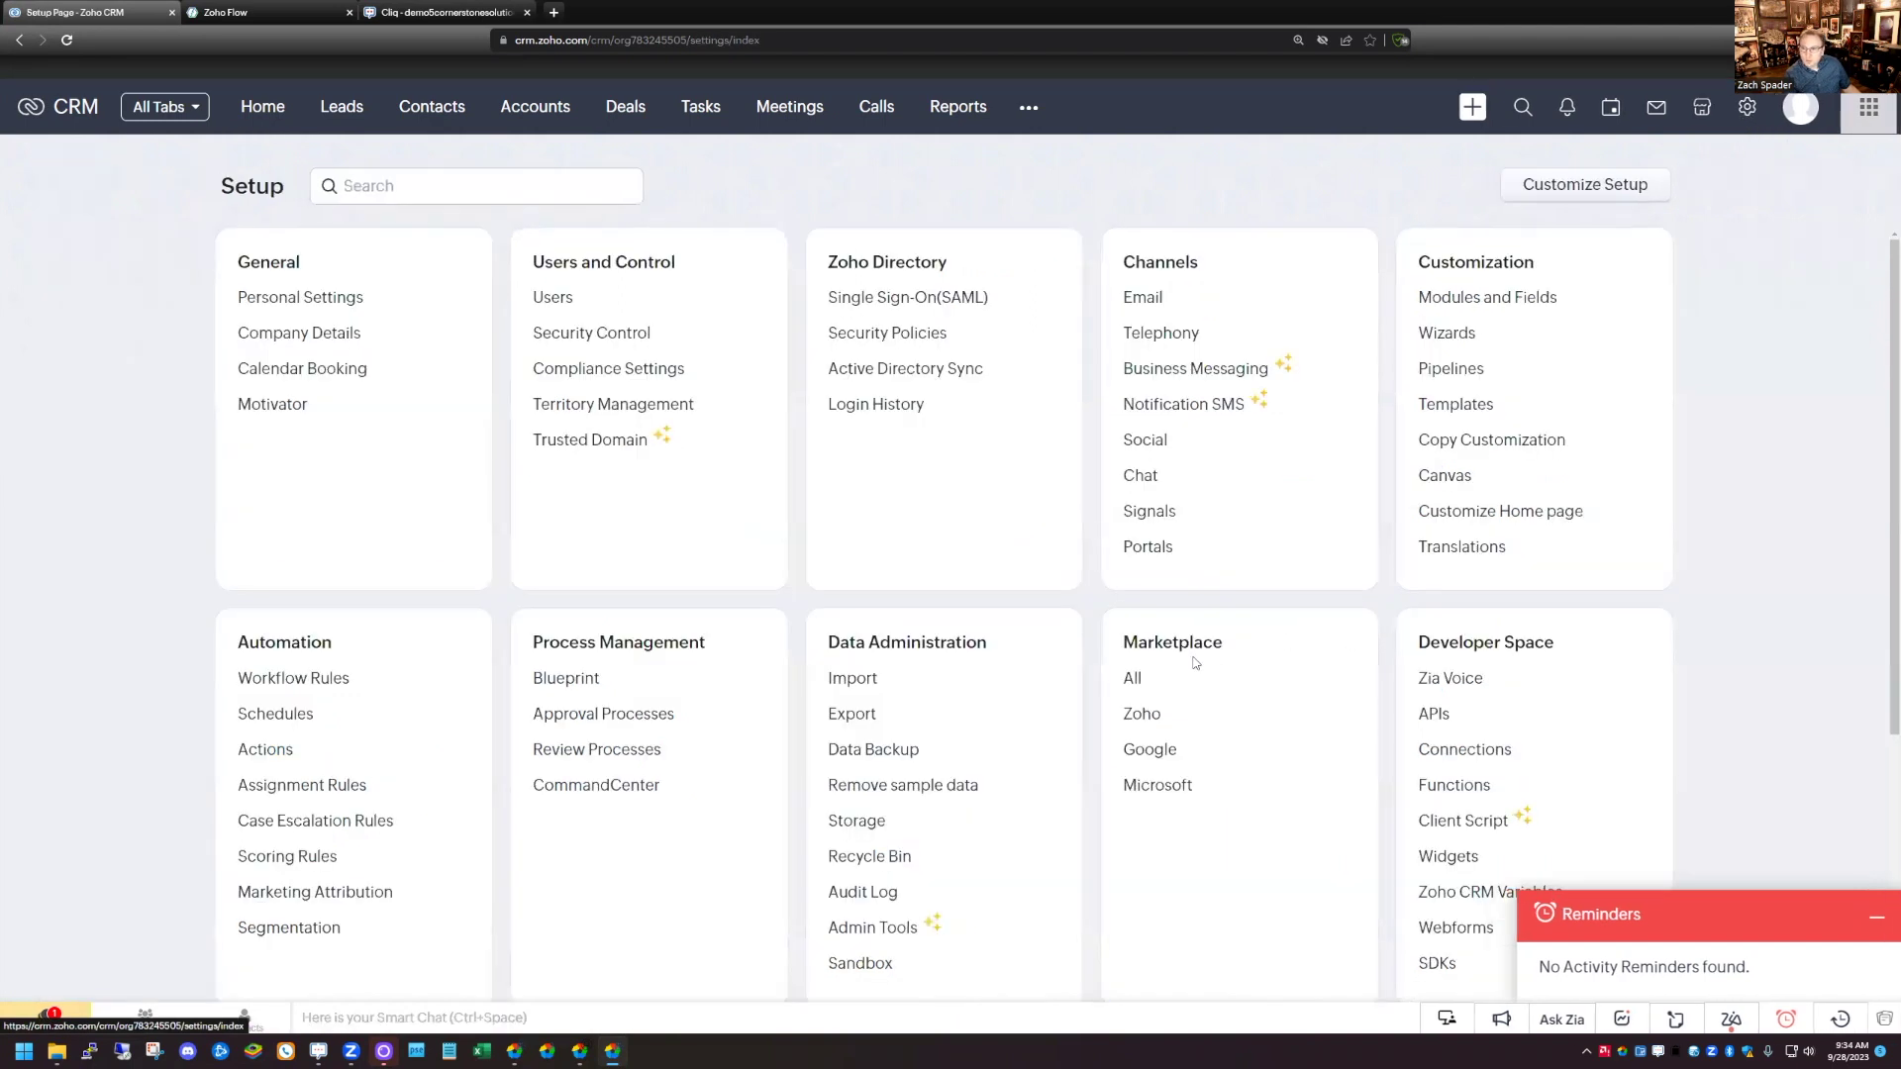
left_click(1132, 680)
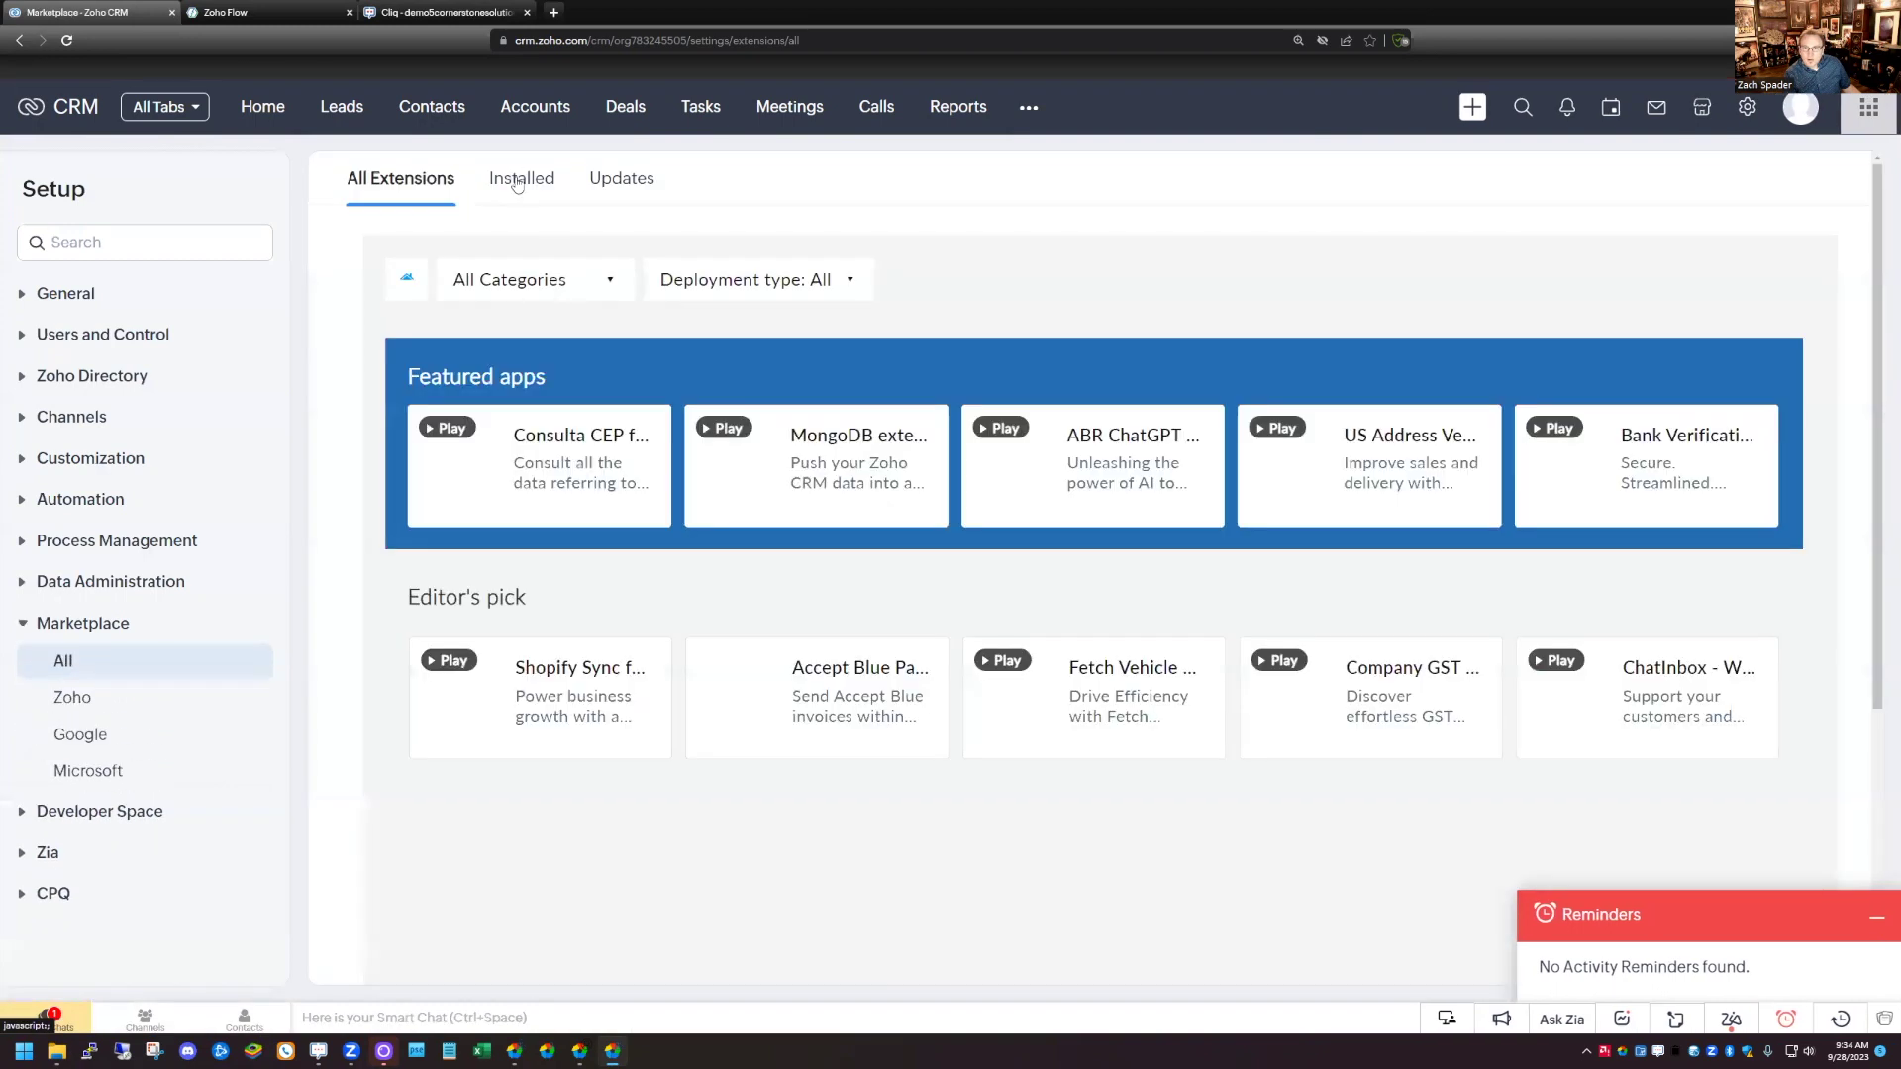
left_click(522, 179)
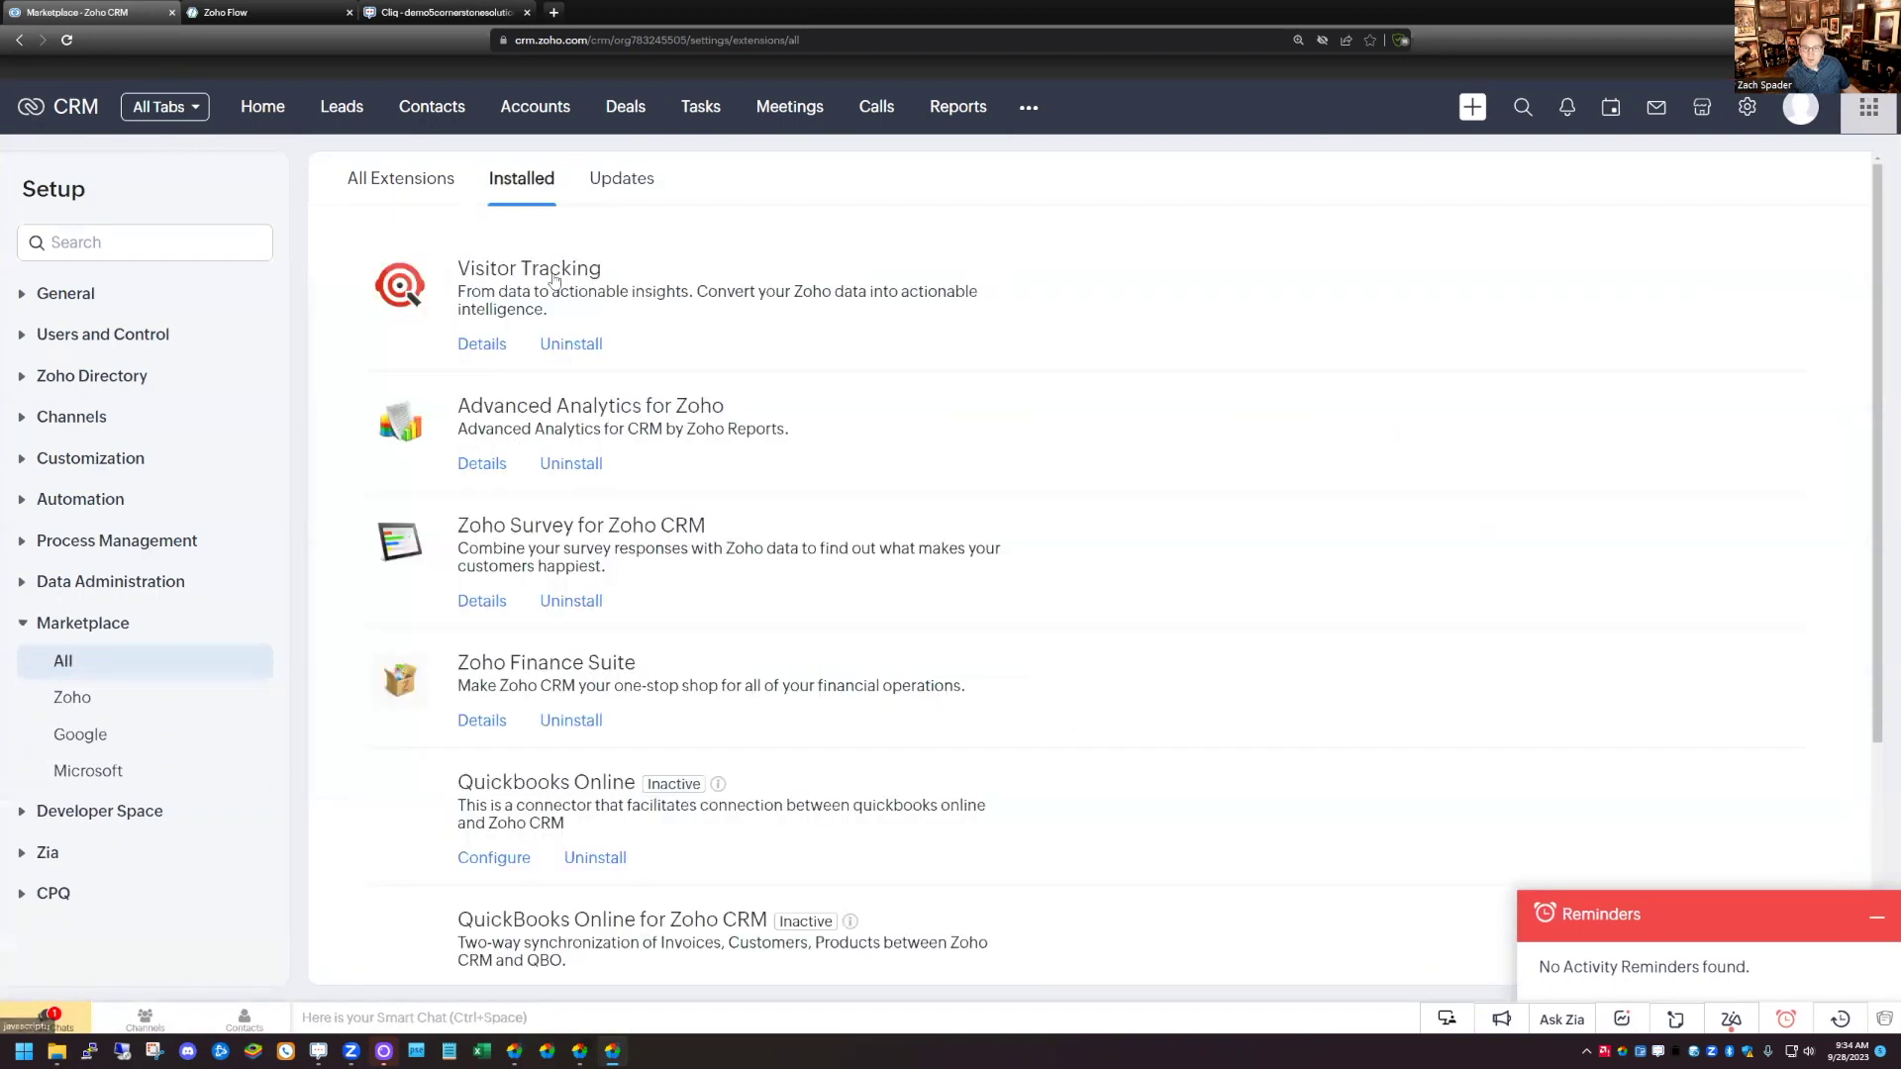
scroll(522, 519, "down", 3)
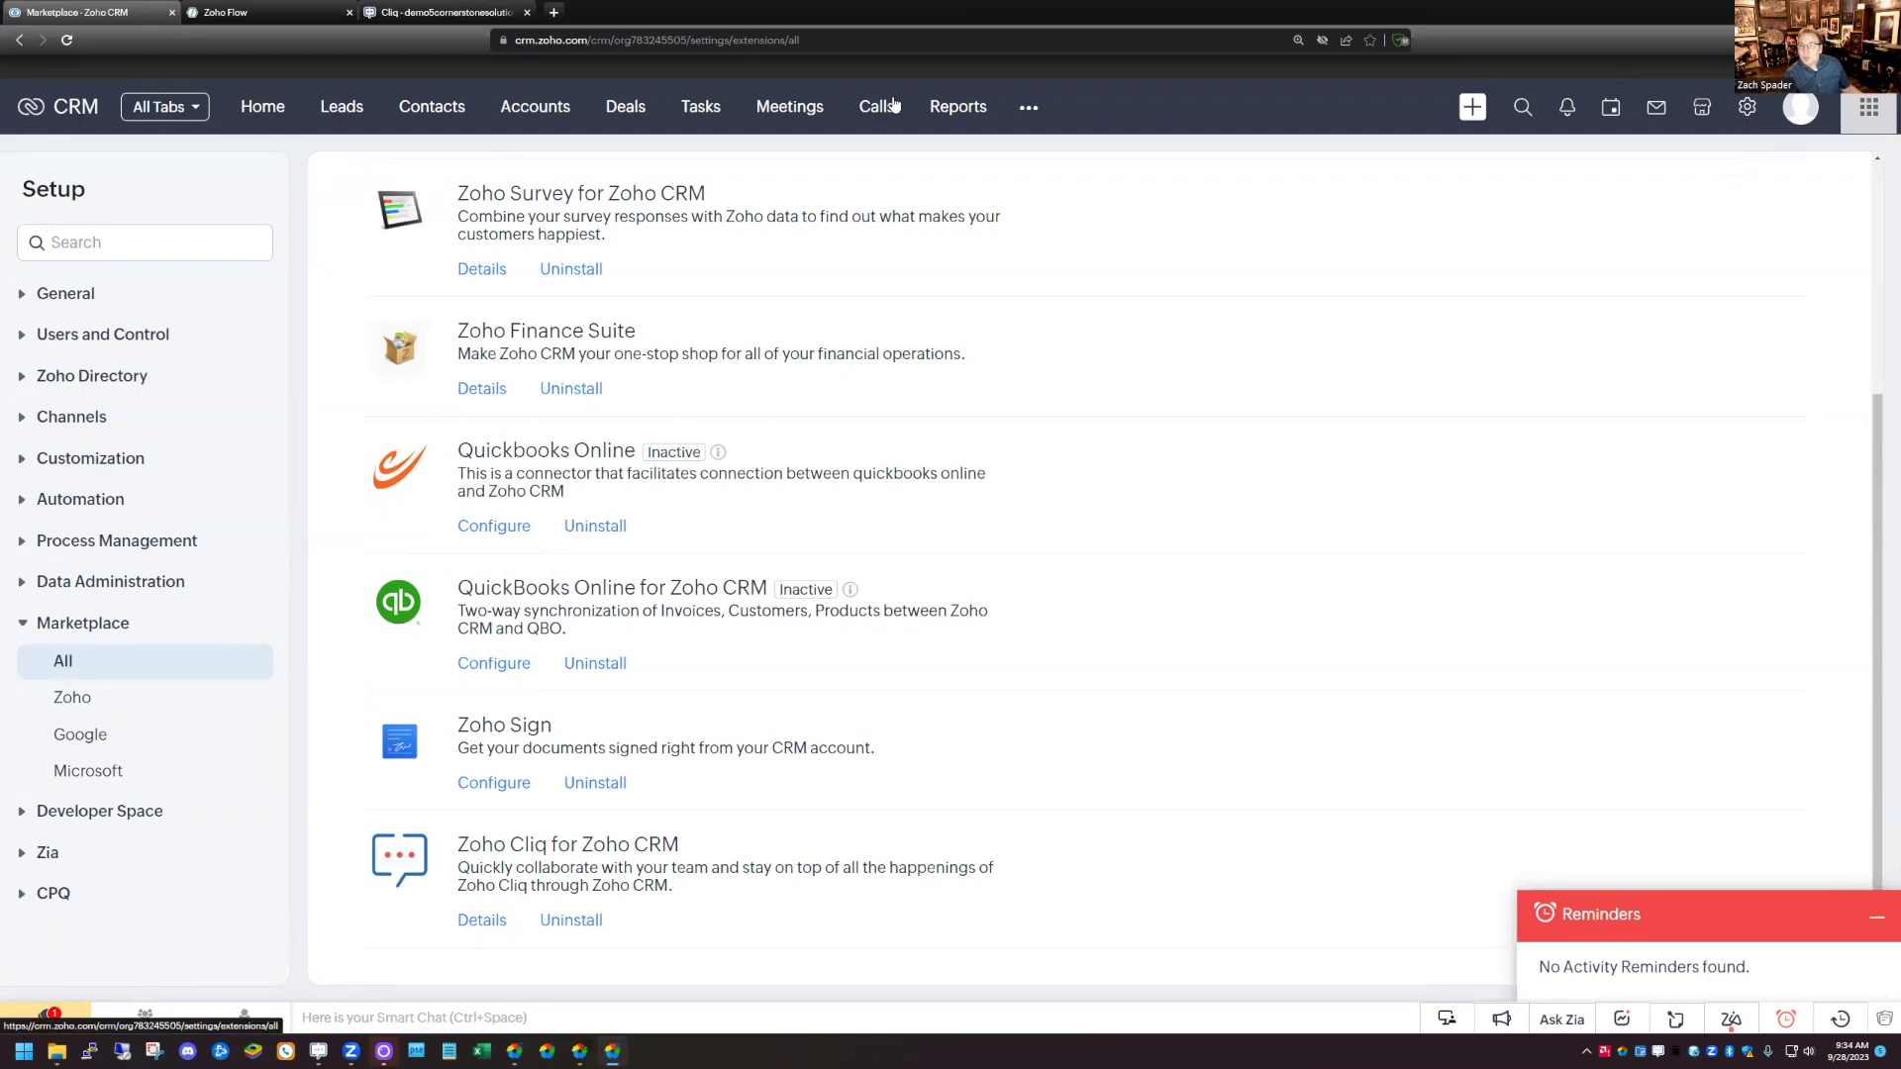
Create a workflow rule for the Leads module named "New Lead Notification"
left_click(1745, 112)
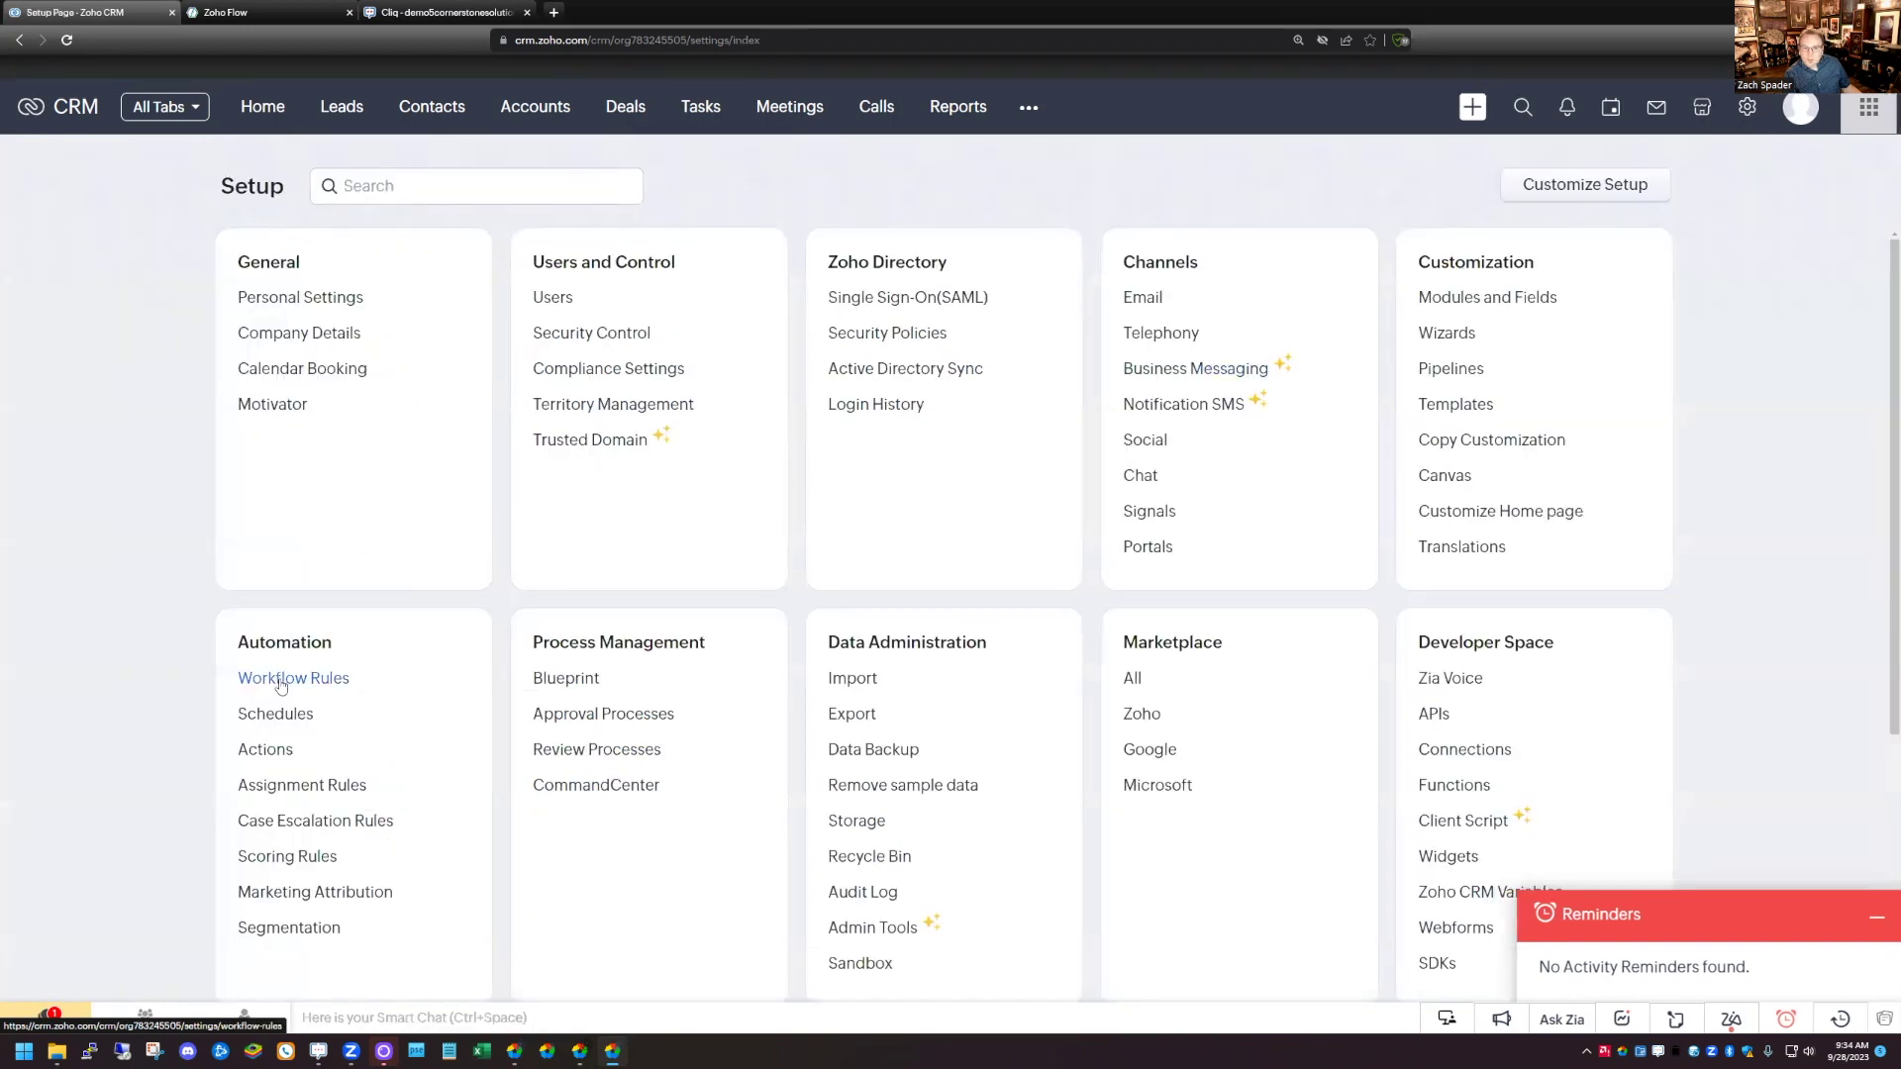
left_click(286, 679)
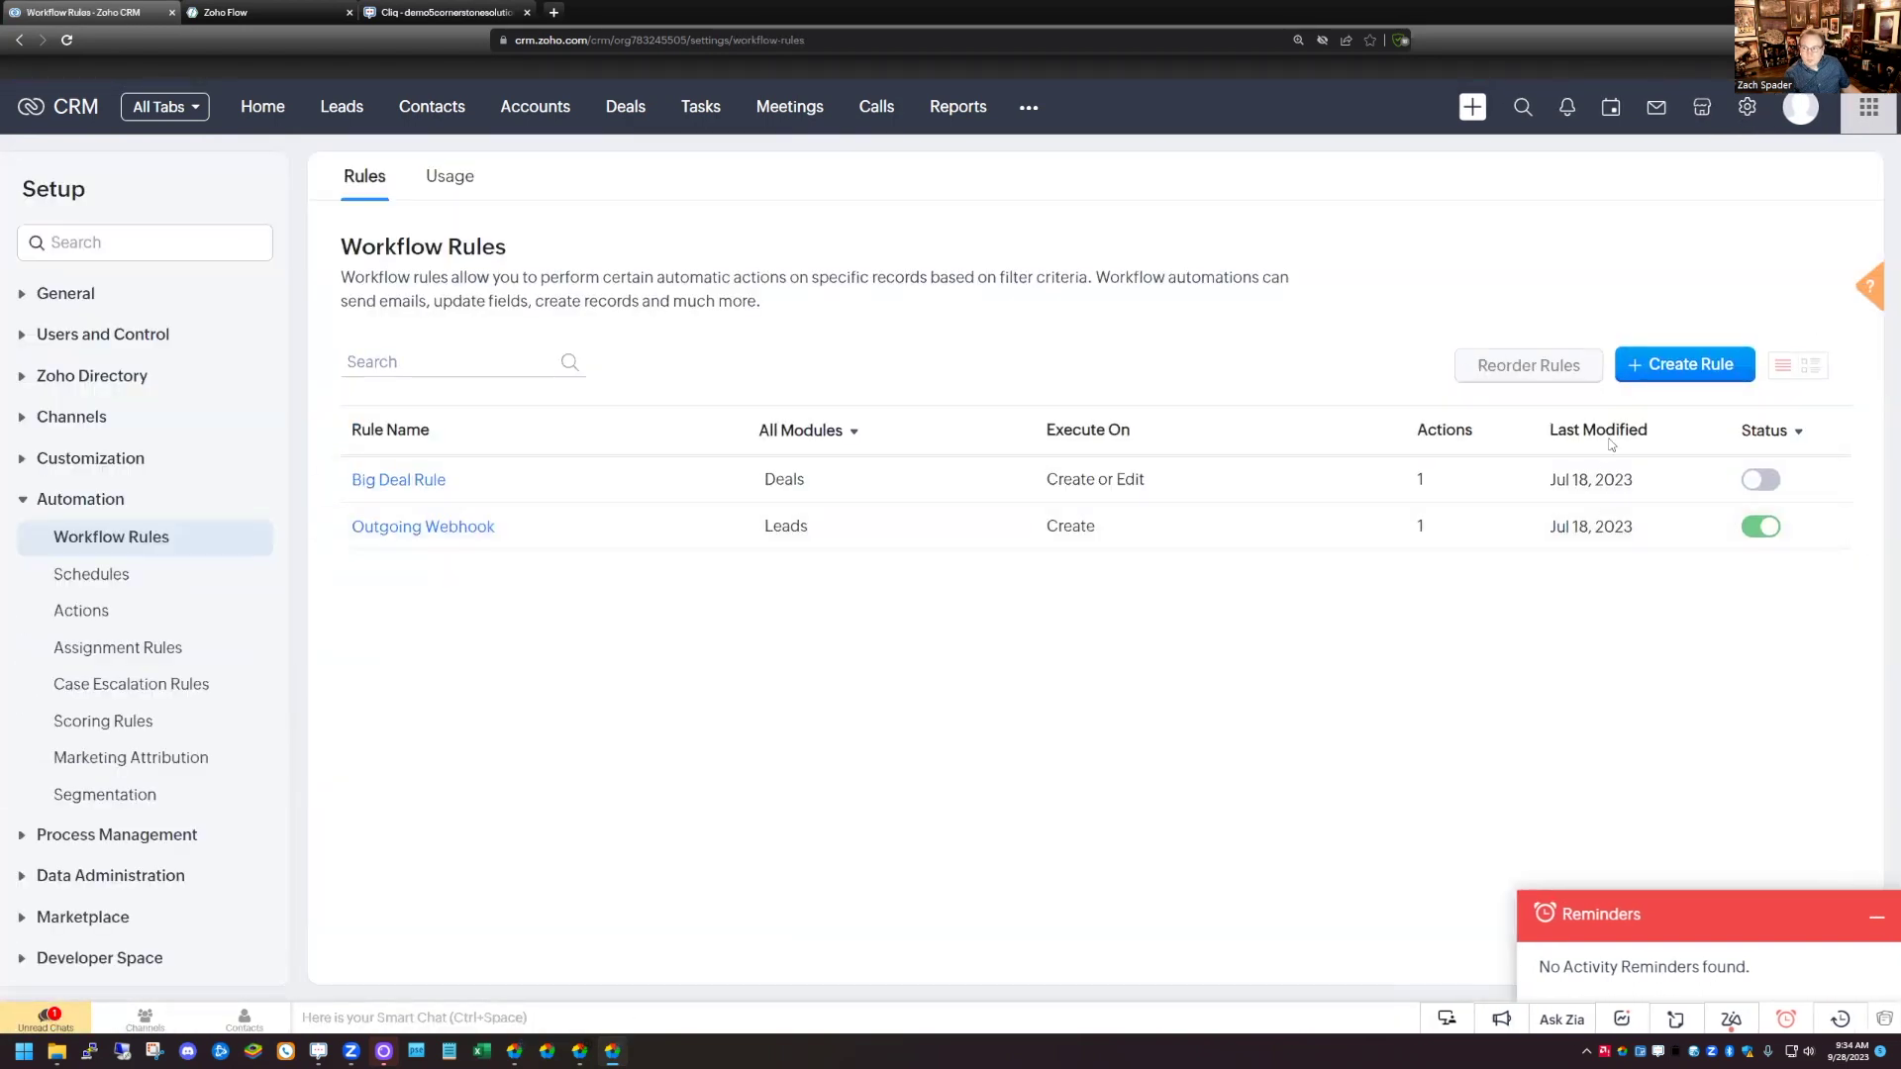
left_click(1665, 371)
left_click(884, 195)
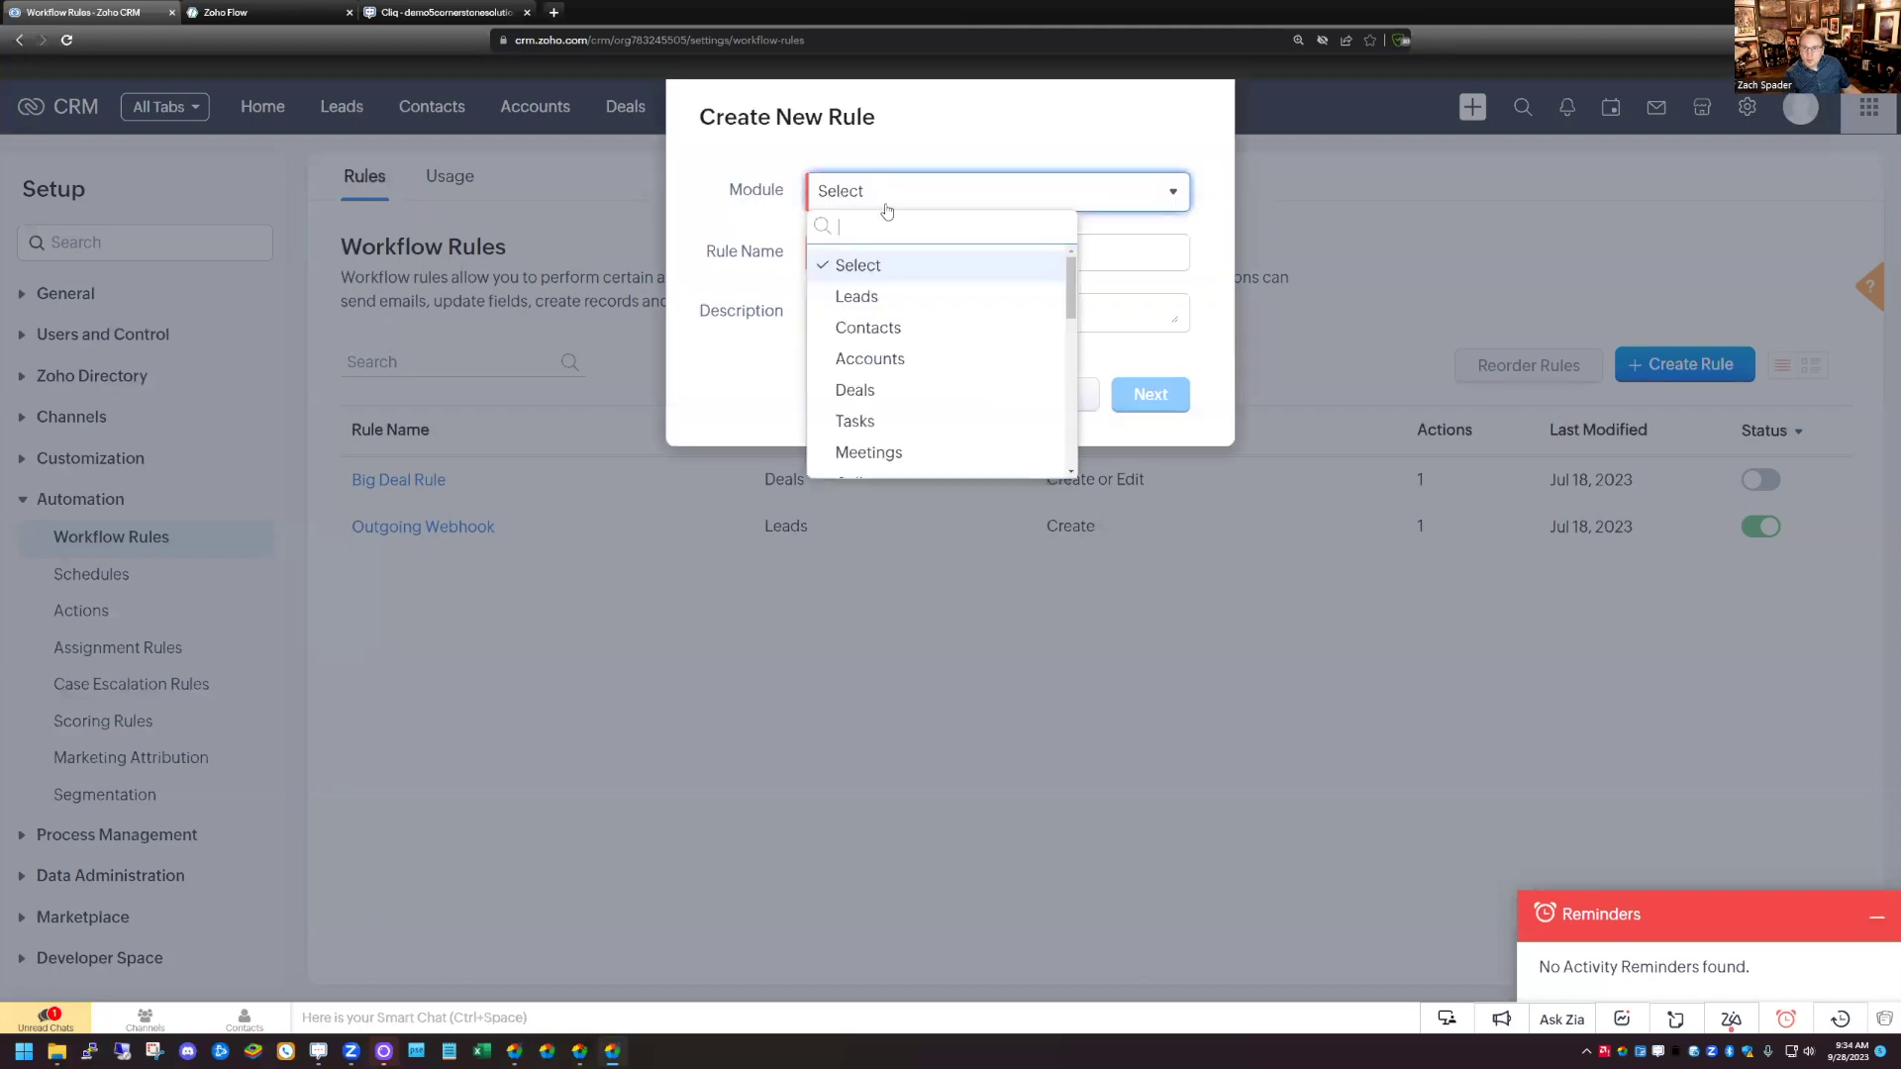
left_click(886, 306)
left_click(863, 255)
type("Ne")
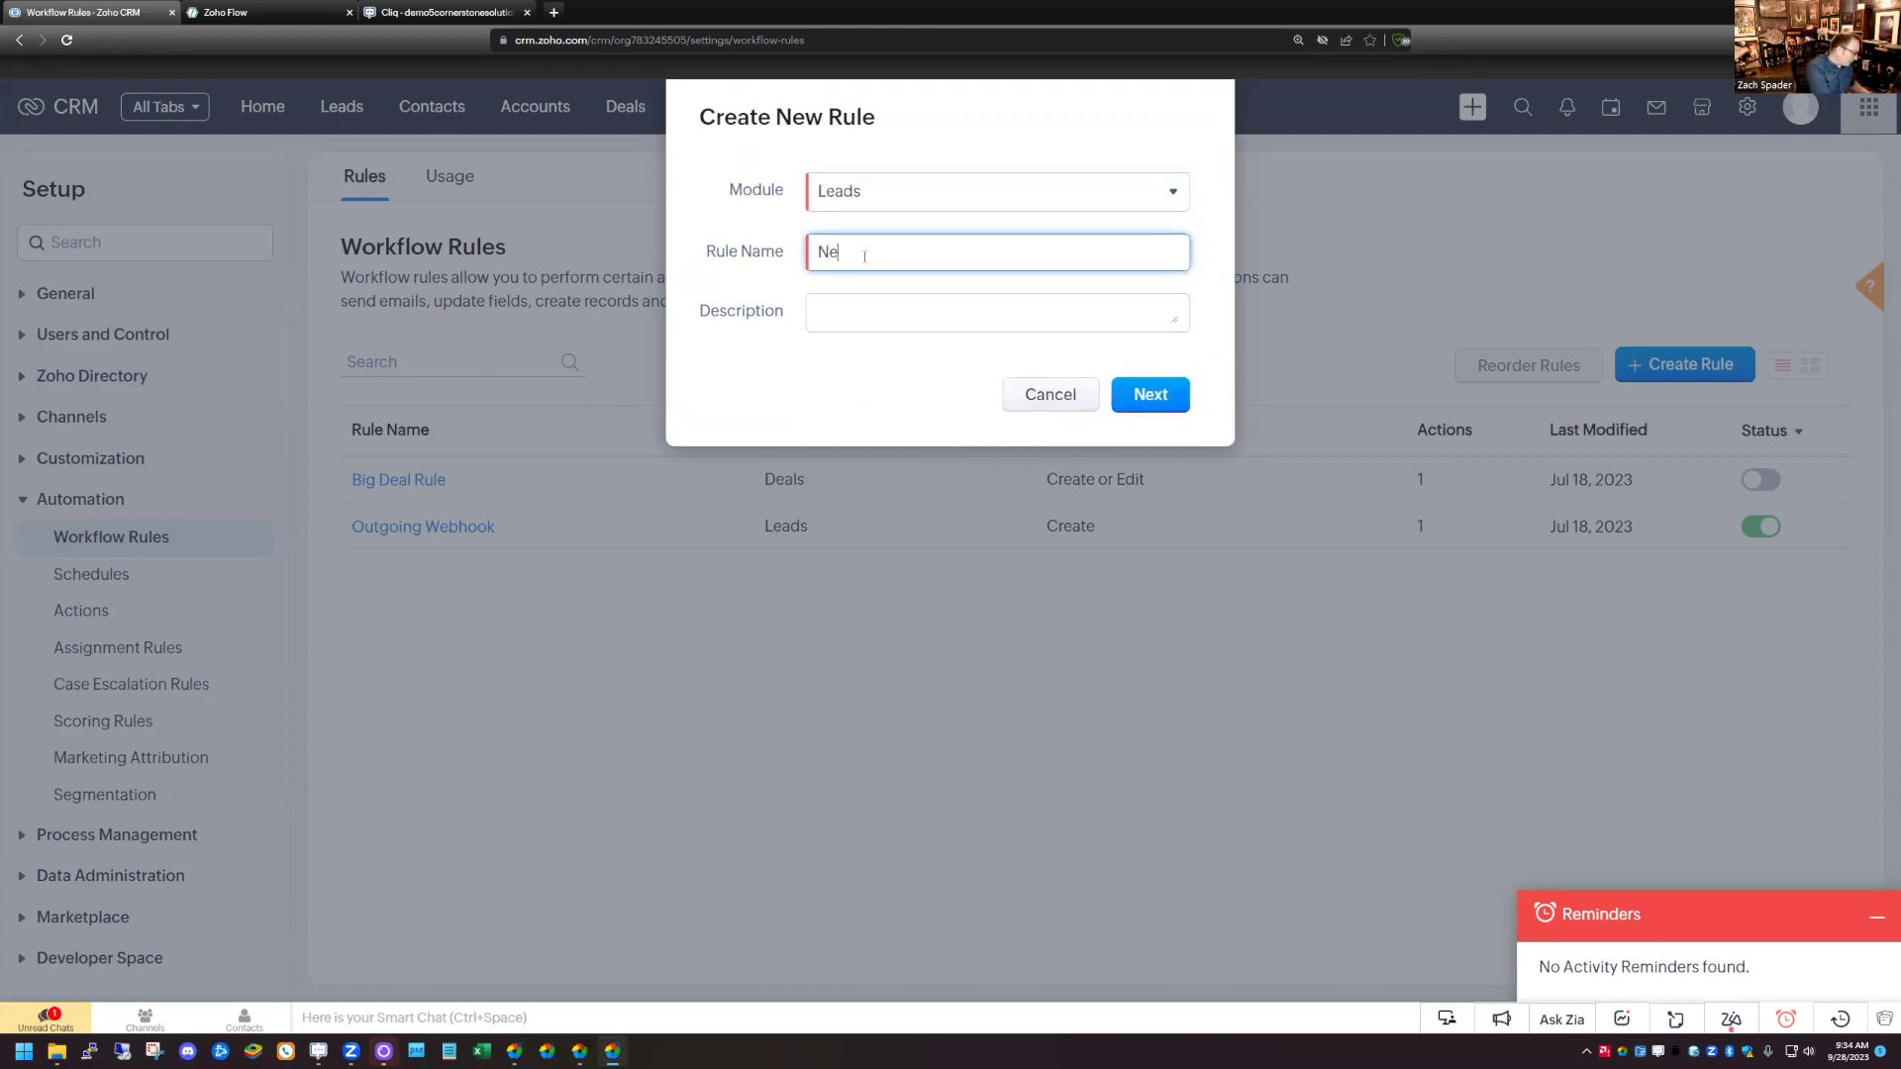
type("w Lead Not")
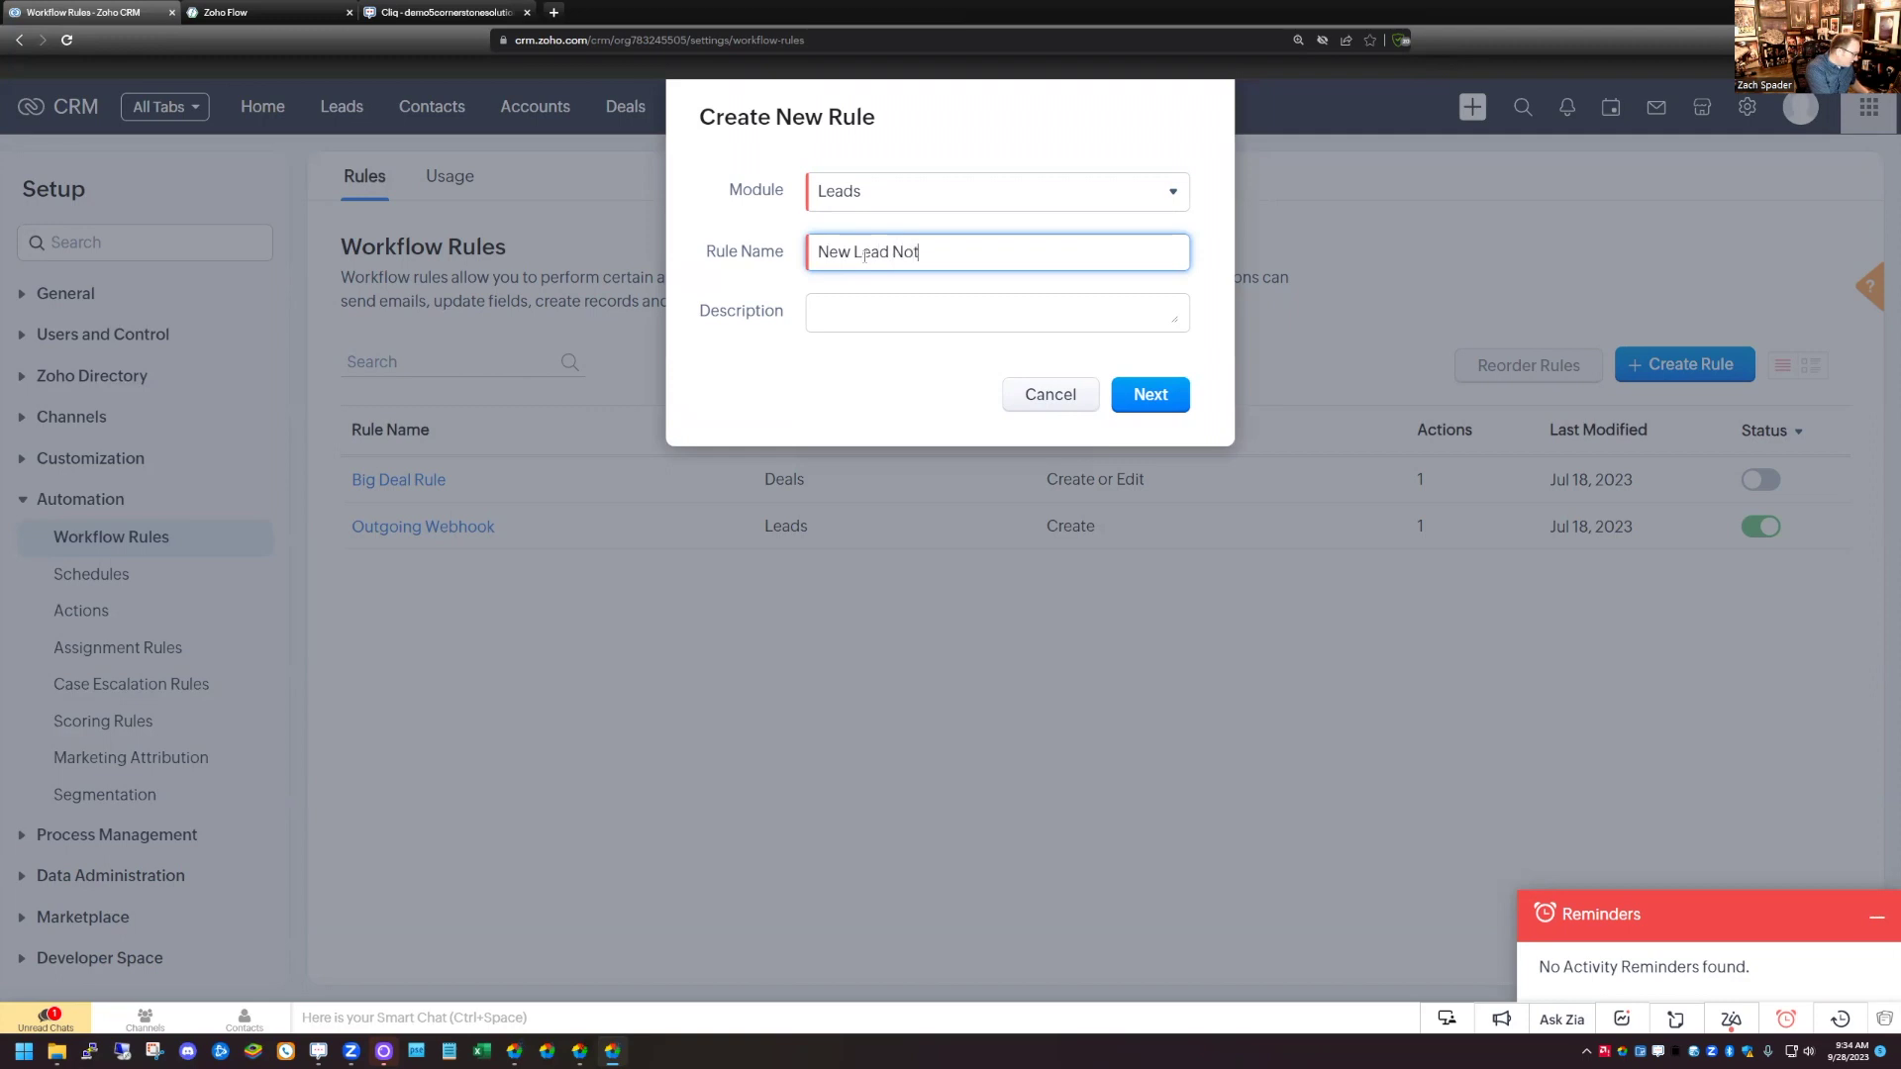
type("ification")
left_click(1148, 396)
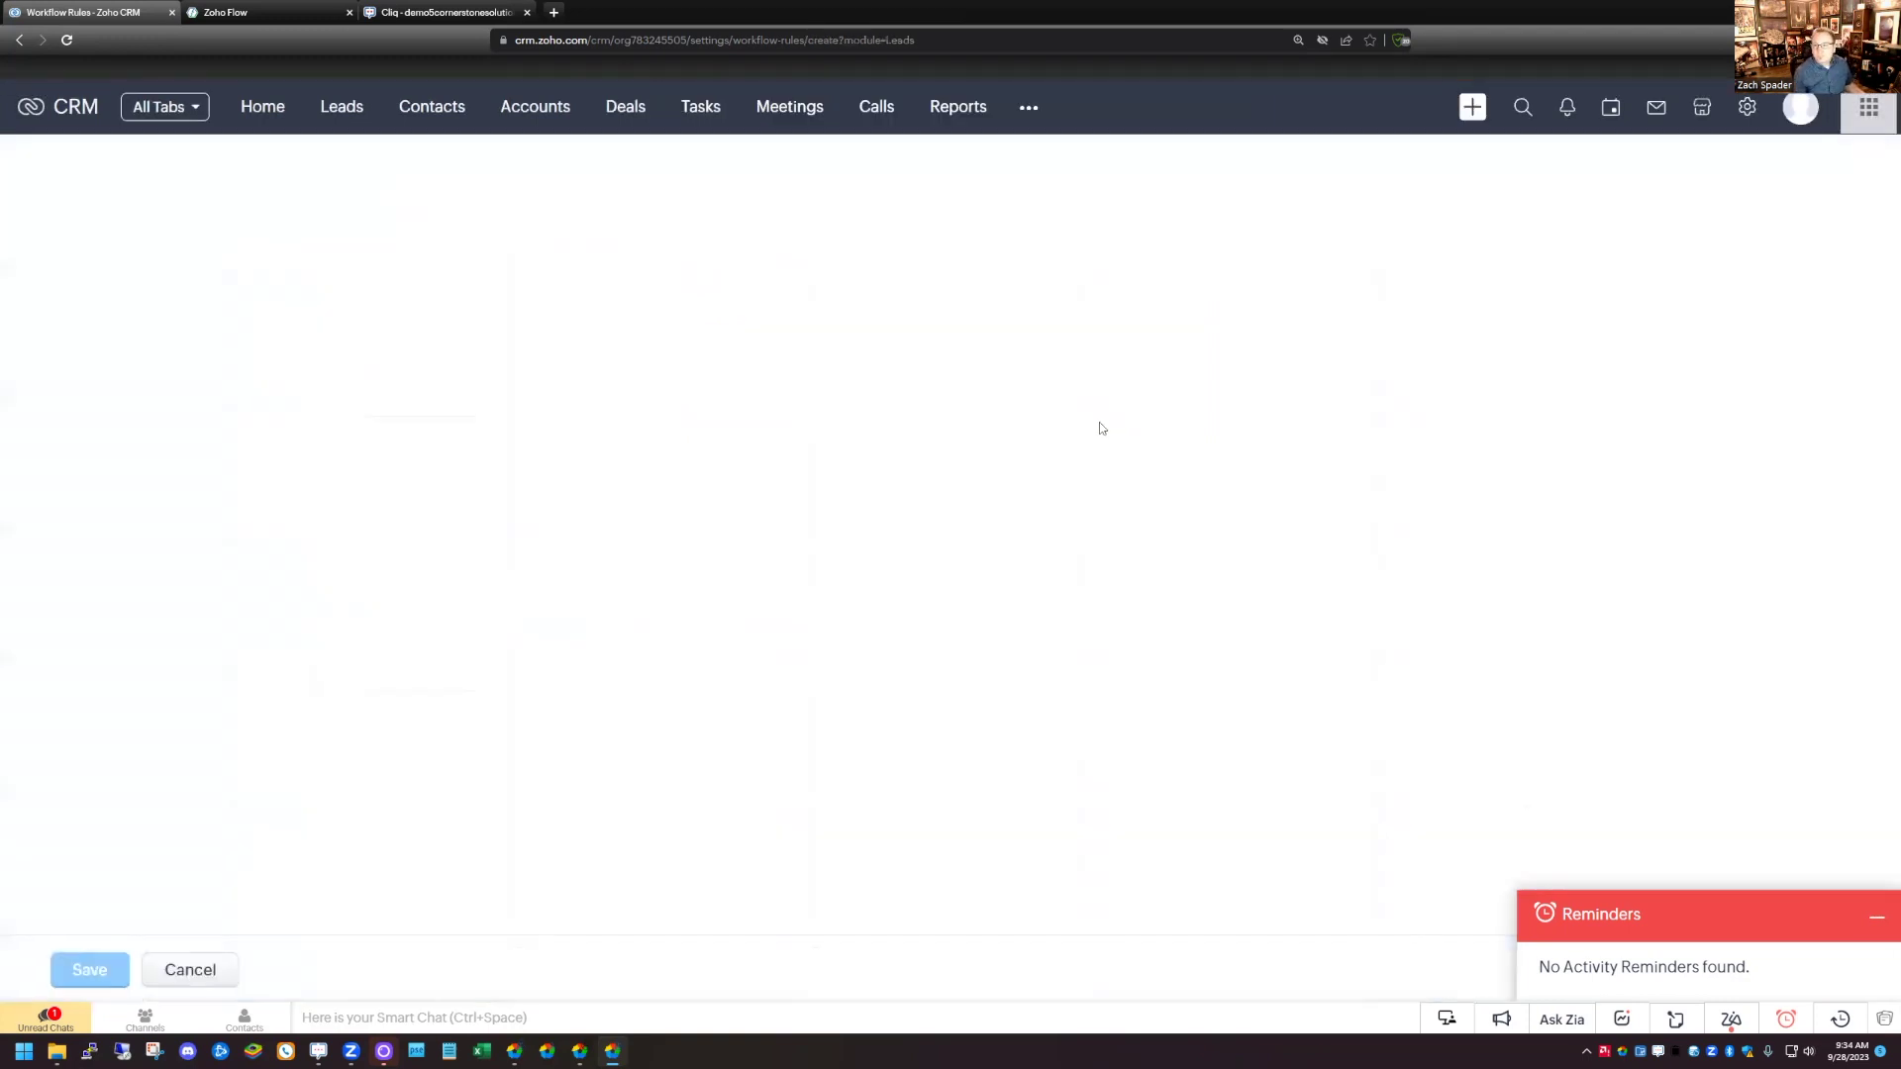
Trigger the rule on the Create record action and apply it to all leads
left_click(401, 378)
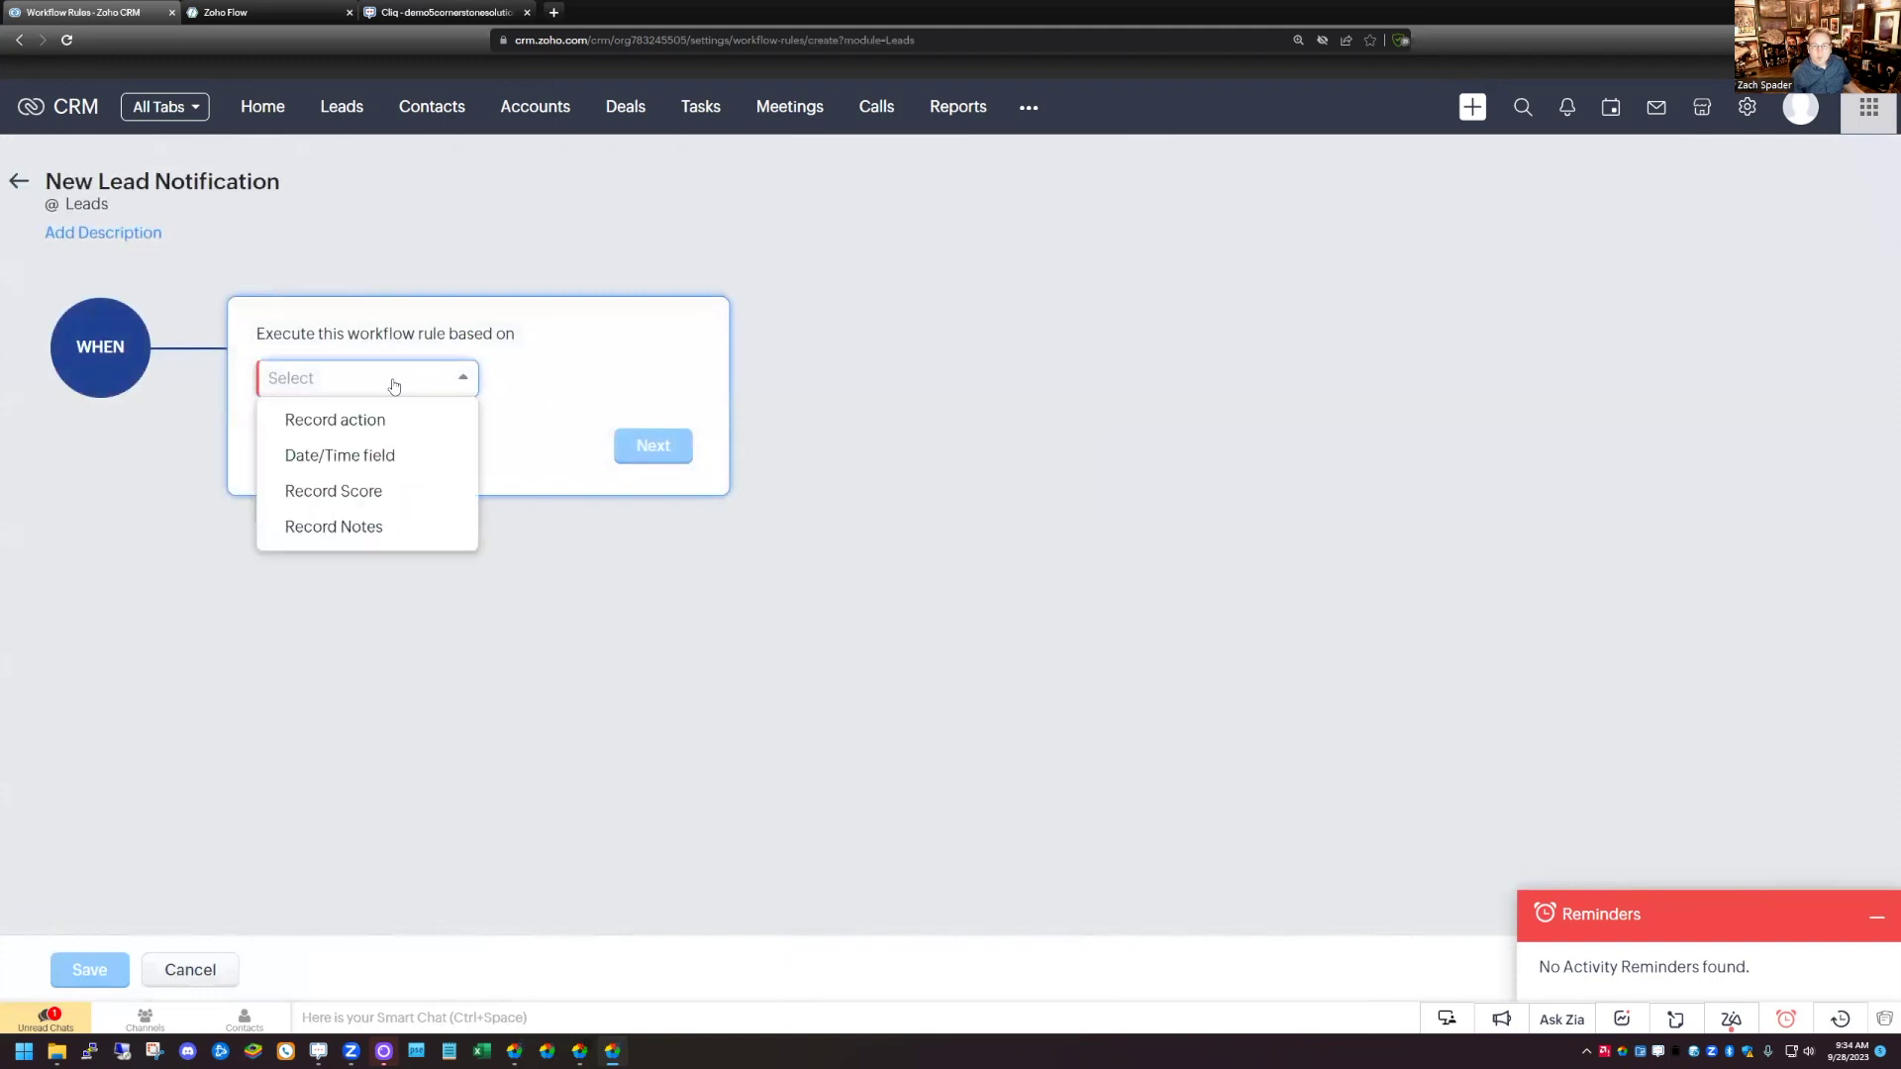
left_click(361, 420)
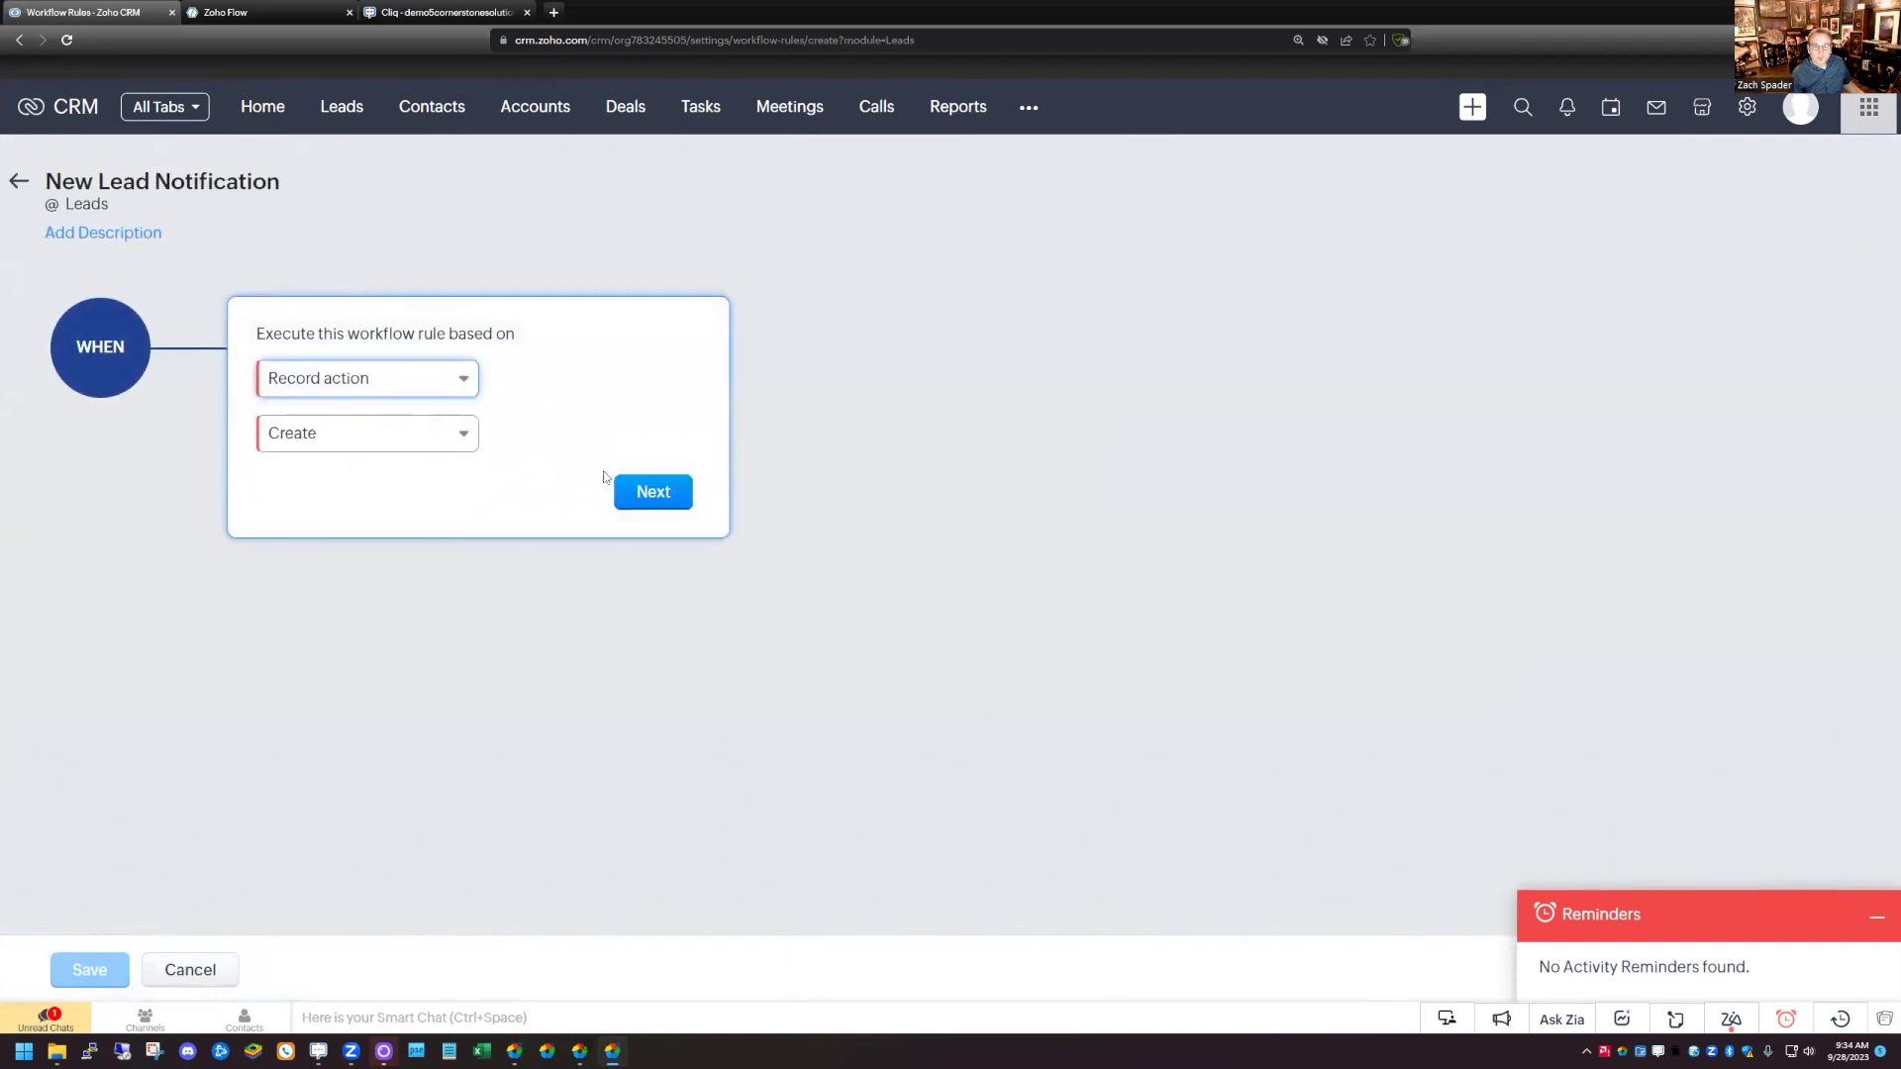
left_click(638, 492)
left_click(579, 495)
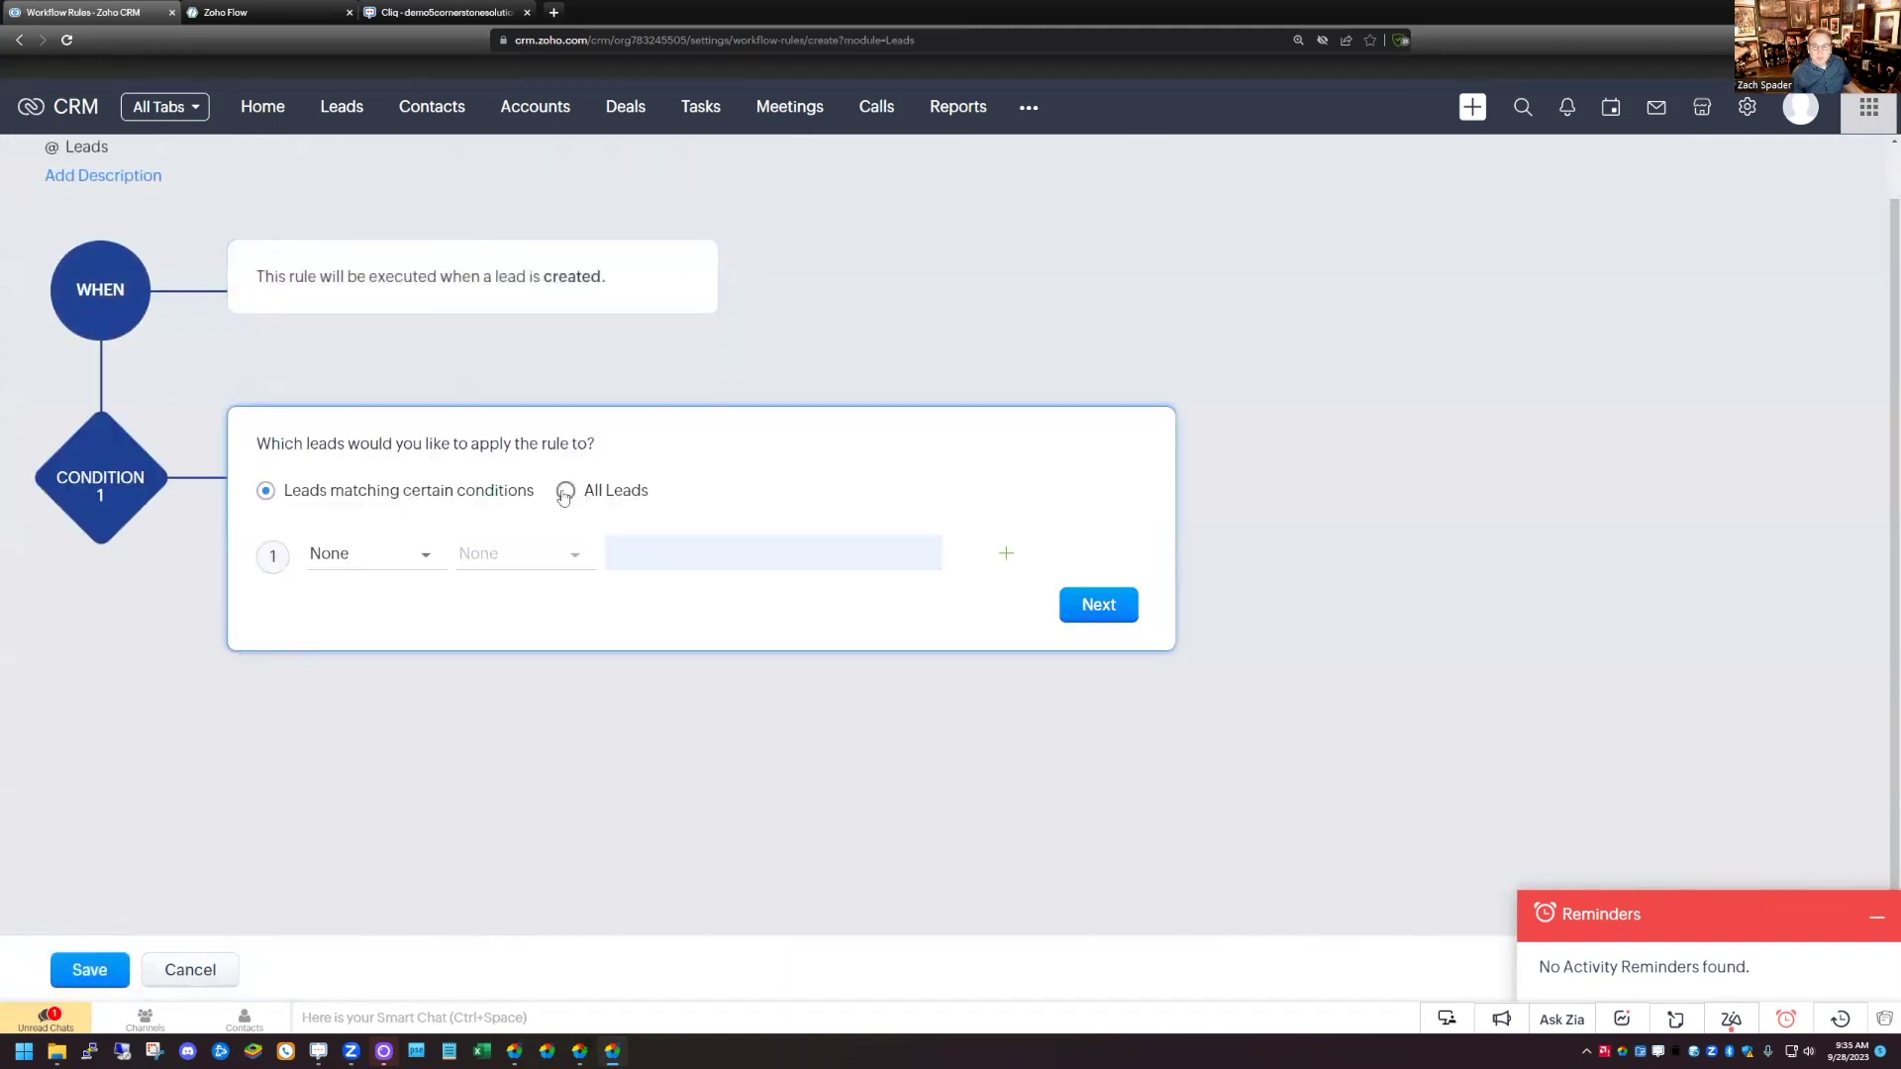
left_click(1099, 594)
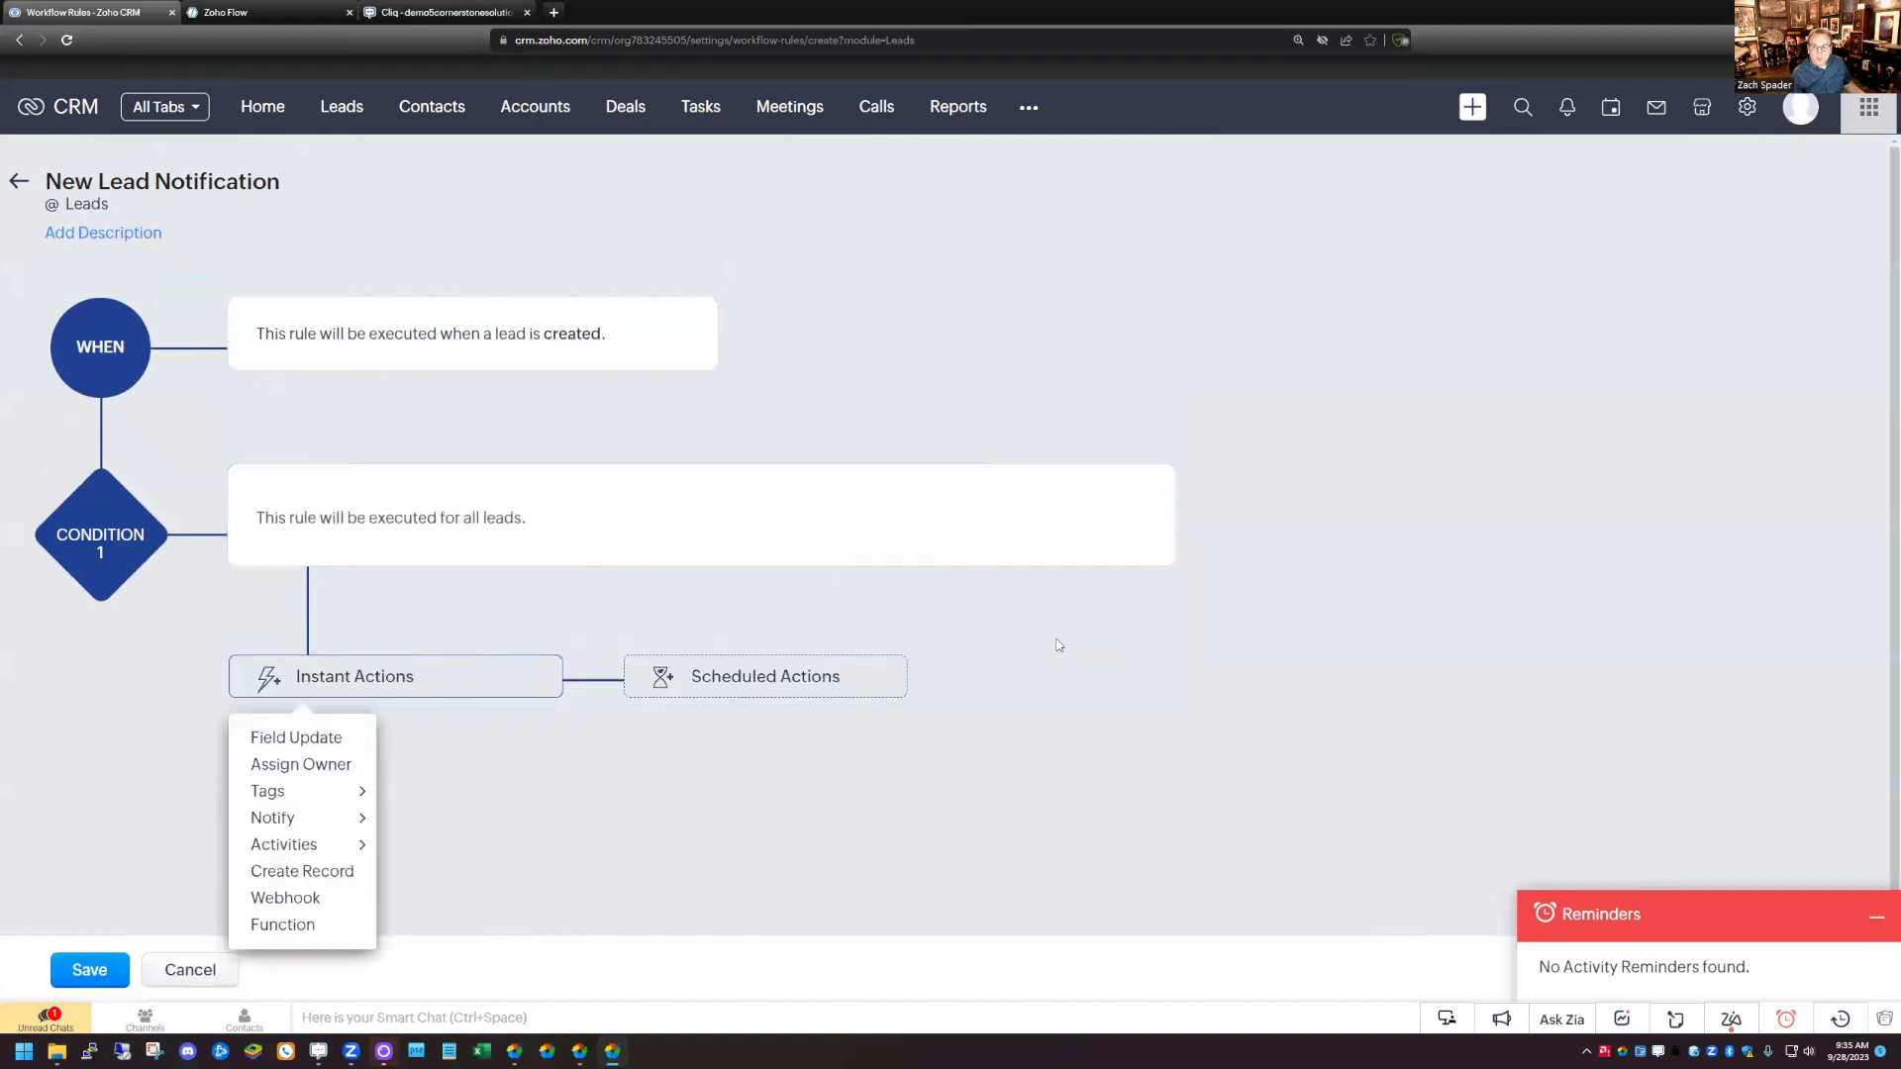
Add an instant Zoho Cliq notification action to the rule and show its recipient choices
mouse_move(269, 824)
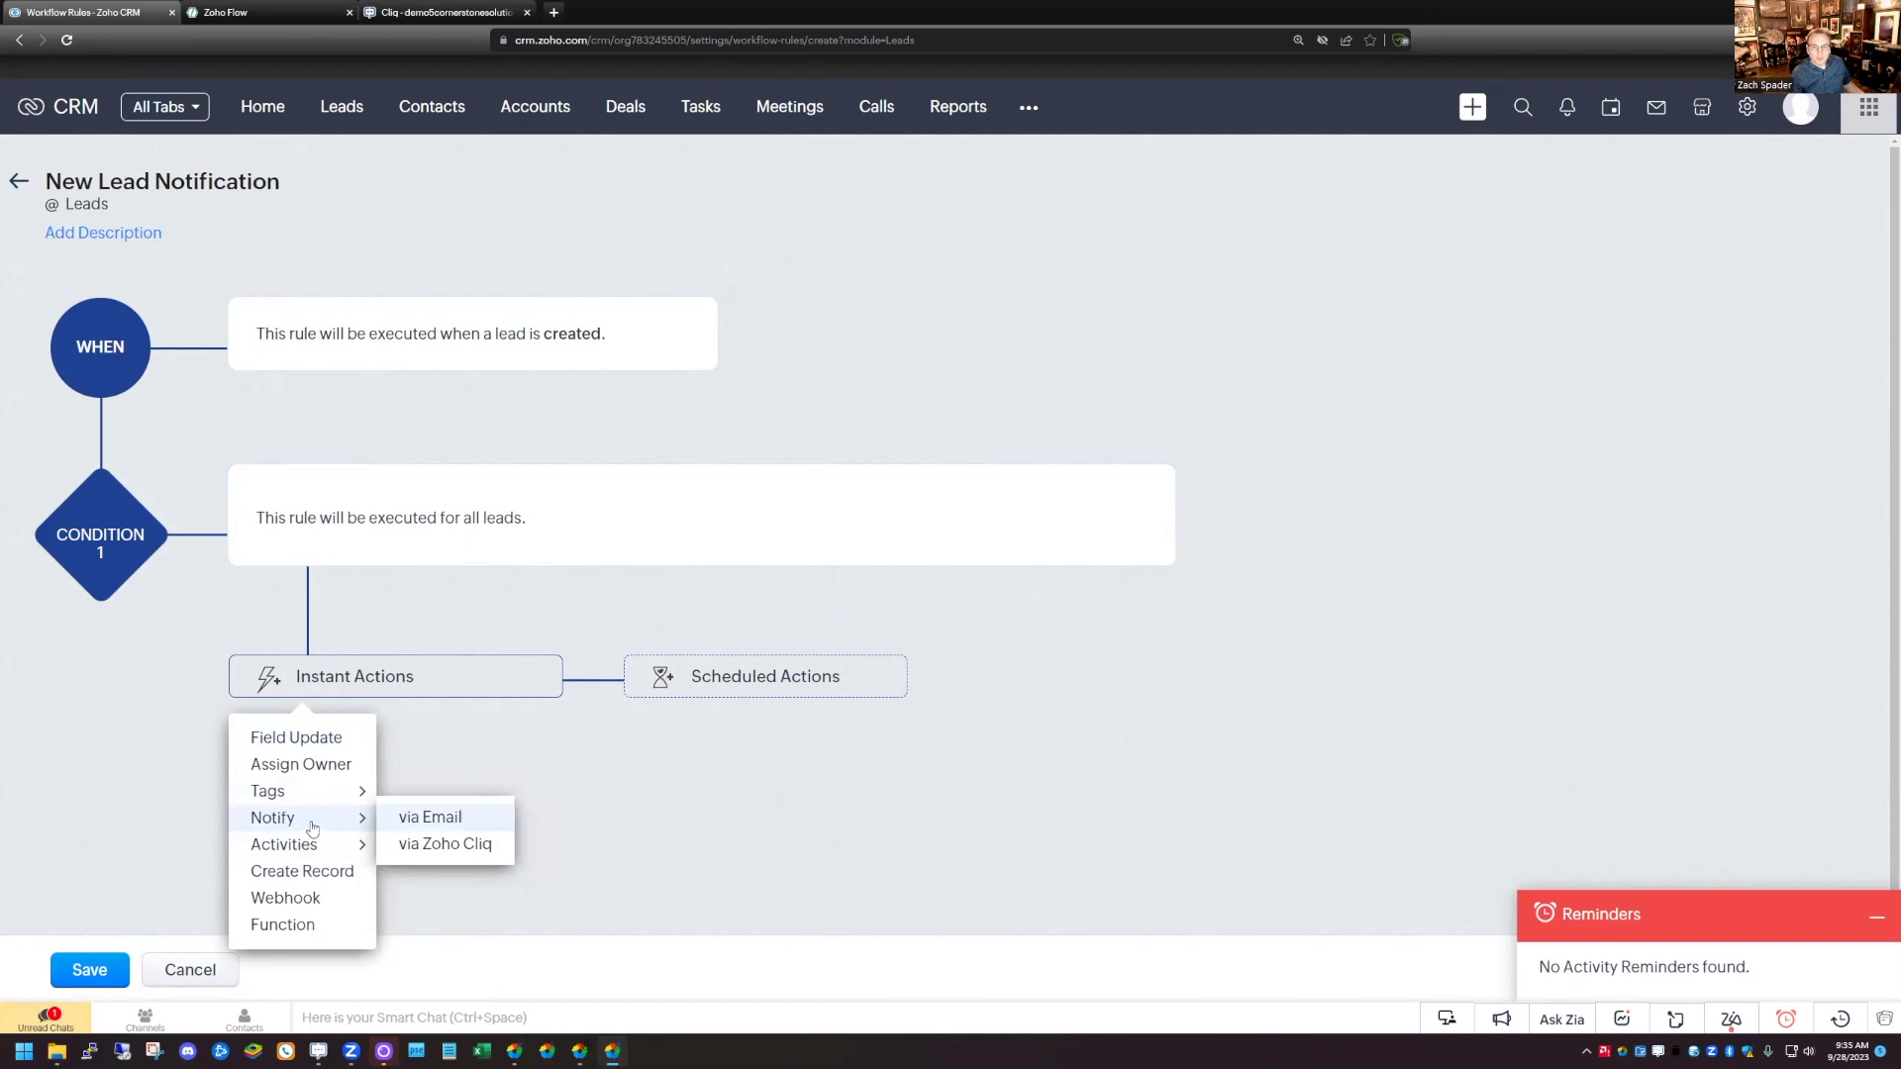
left_click(445, 847)
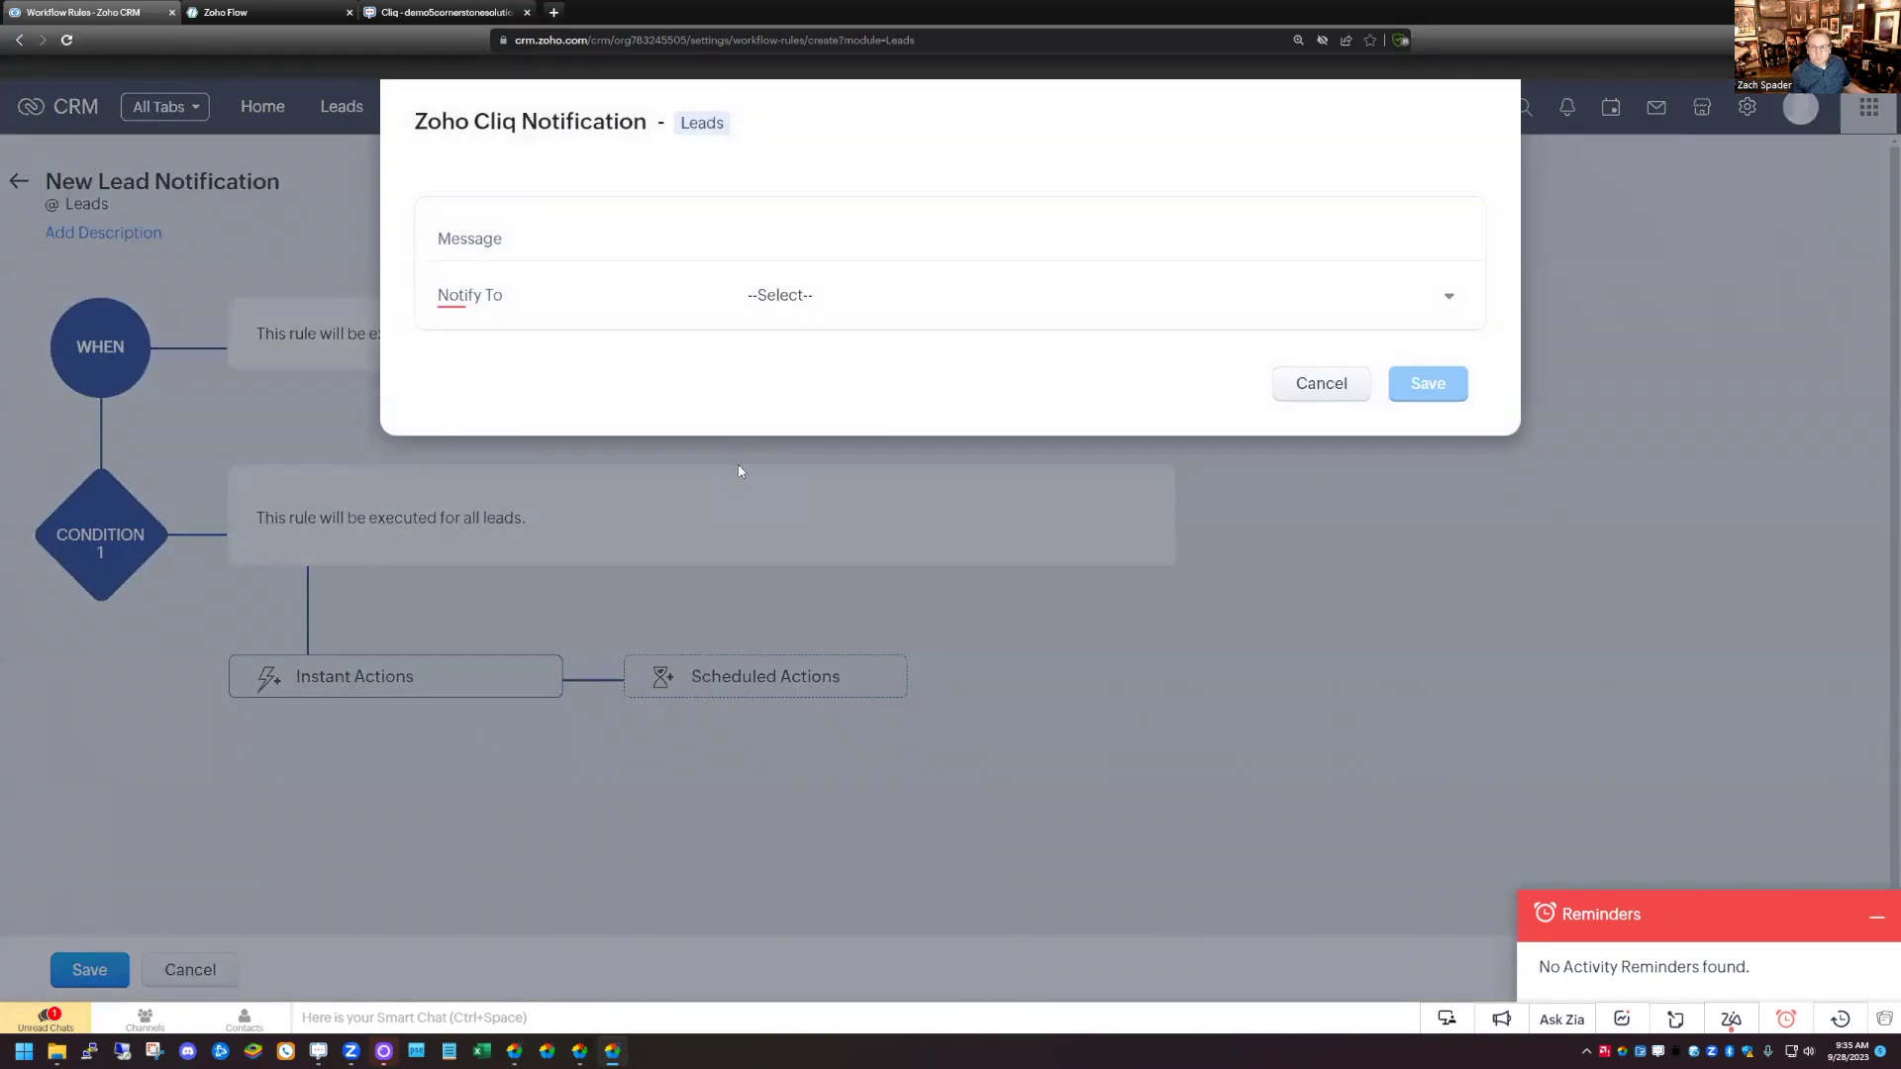
left_click(782, 297)
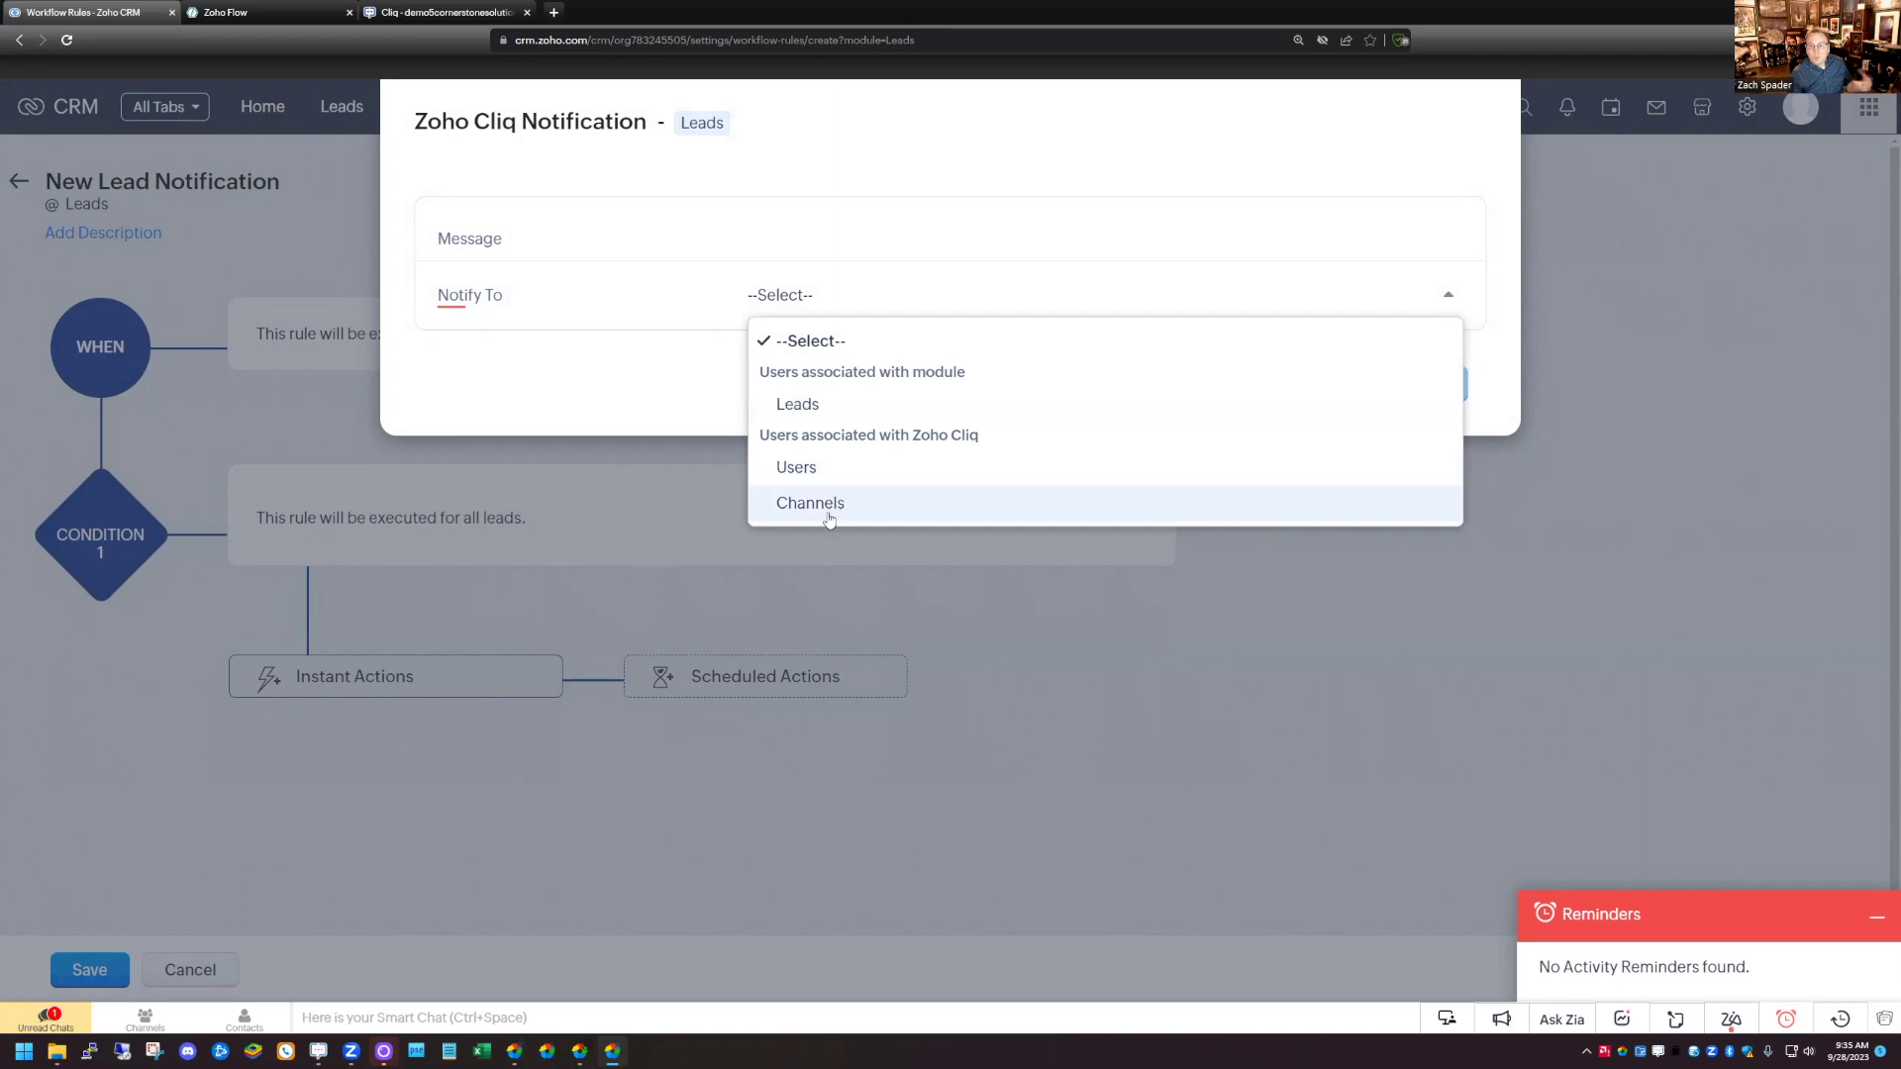
Switch to Zoho Cliq and check the name of the Zoho Notifications channel
left_click(430, 13)
left_click(445, 201)
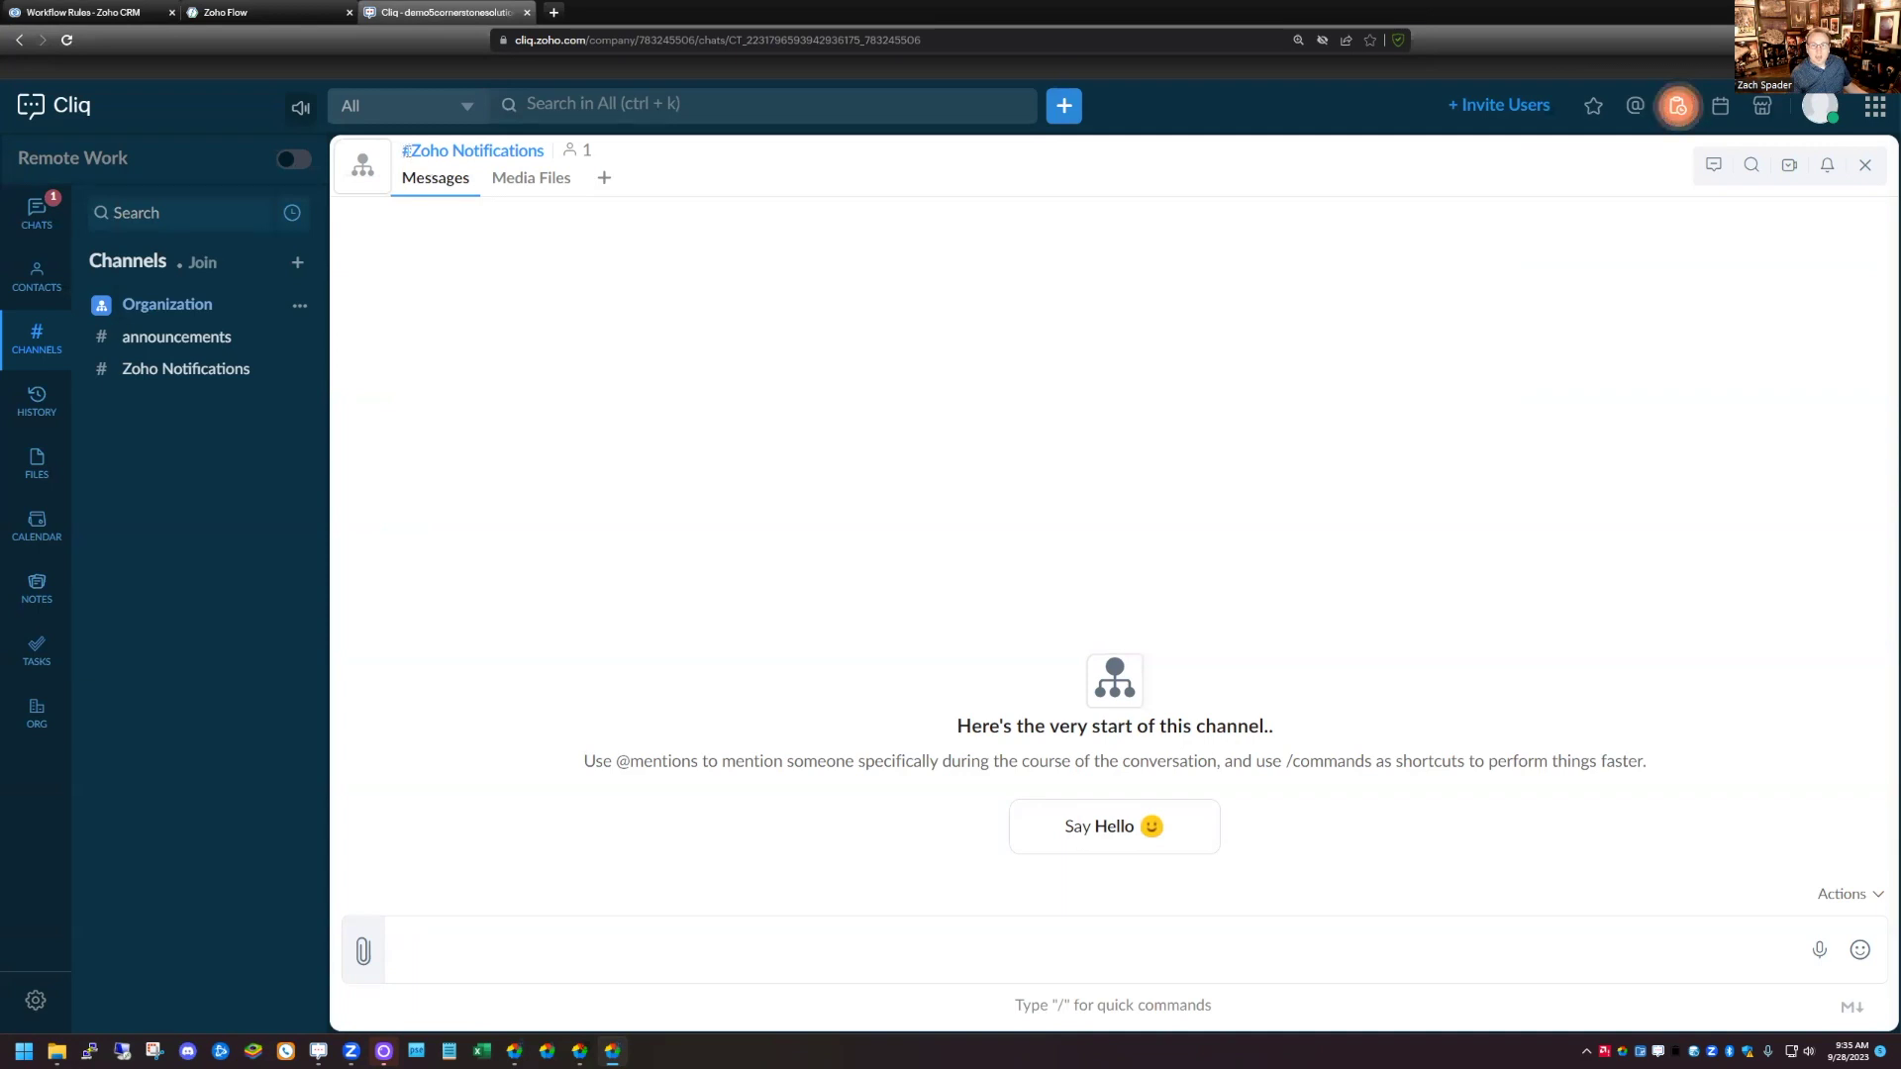
left_click_drag(405, 151, 543, 155)
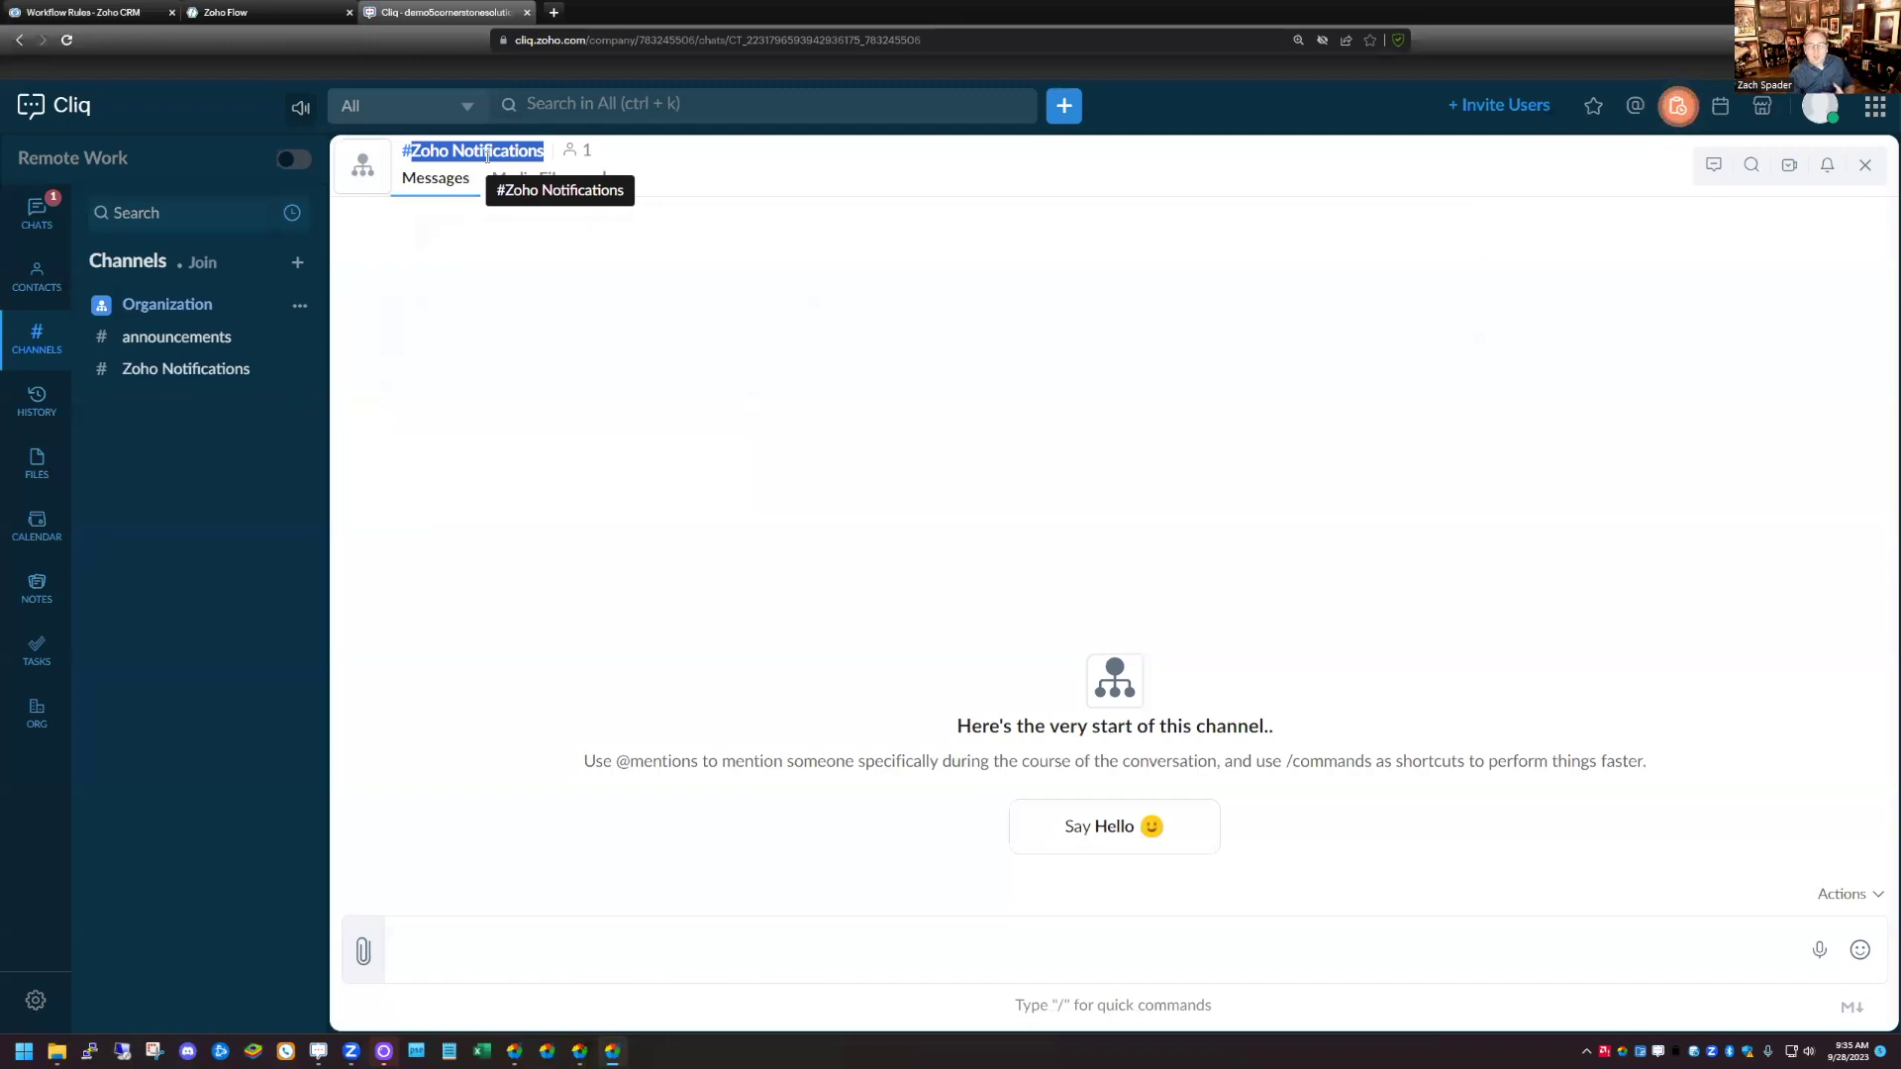
Back in Zoho CRM, direct the notification to the Cliq channel #Zoho Notifications and save the action and the workflow rule
left_click(91, 17)
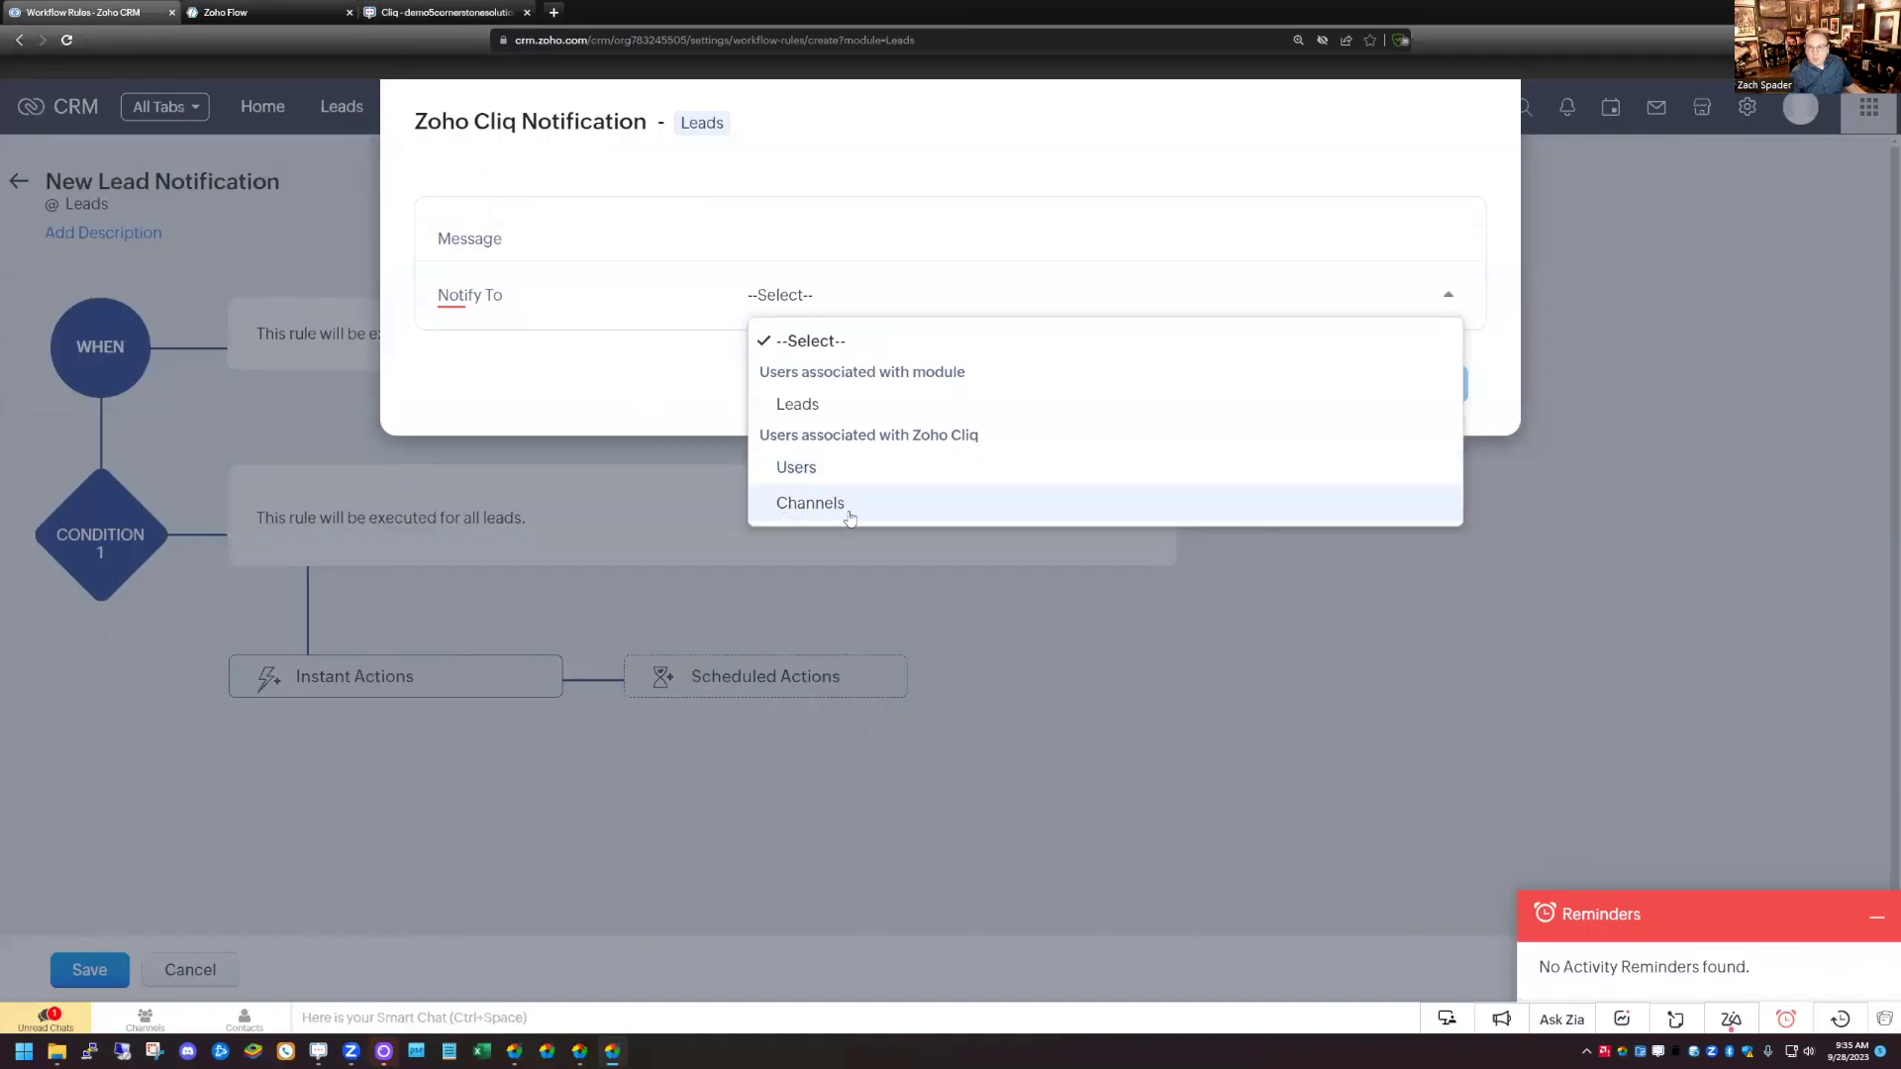
left_click(810, 503)
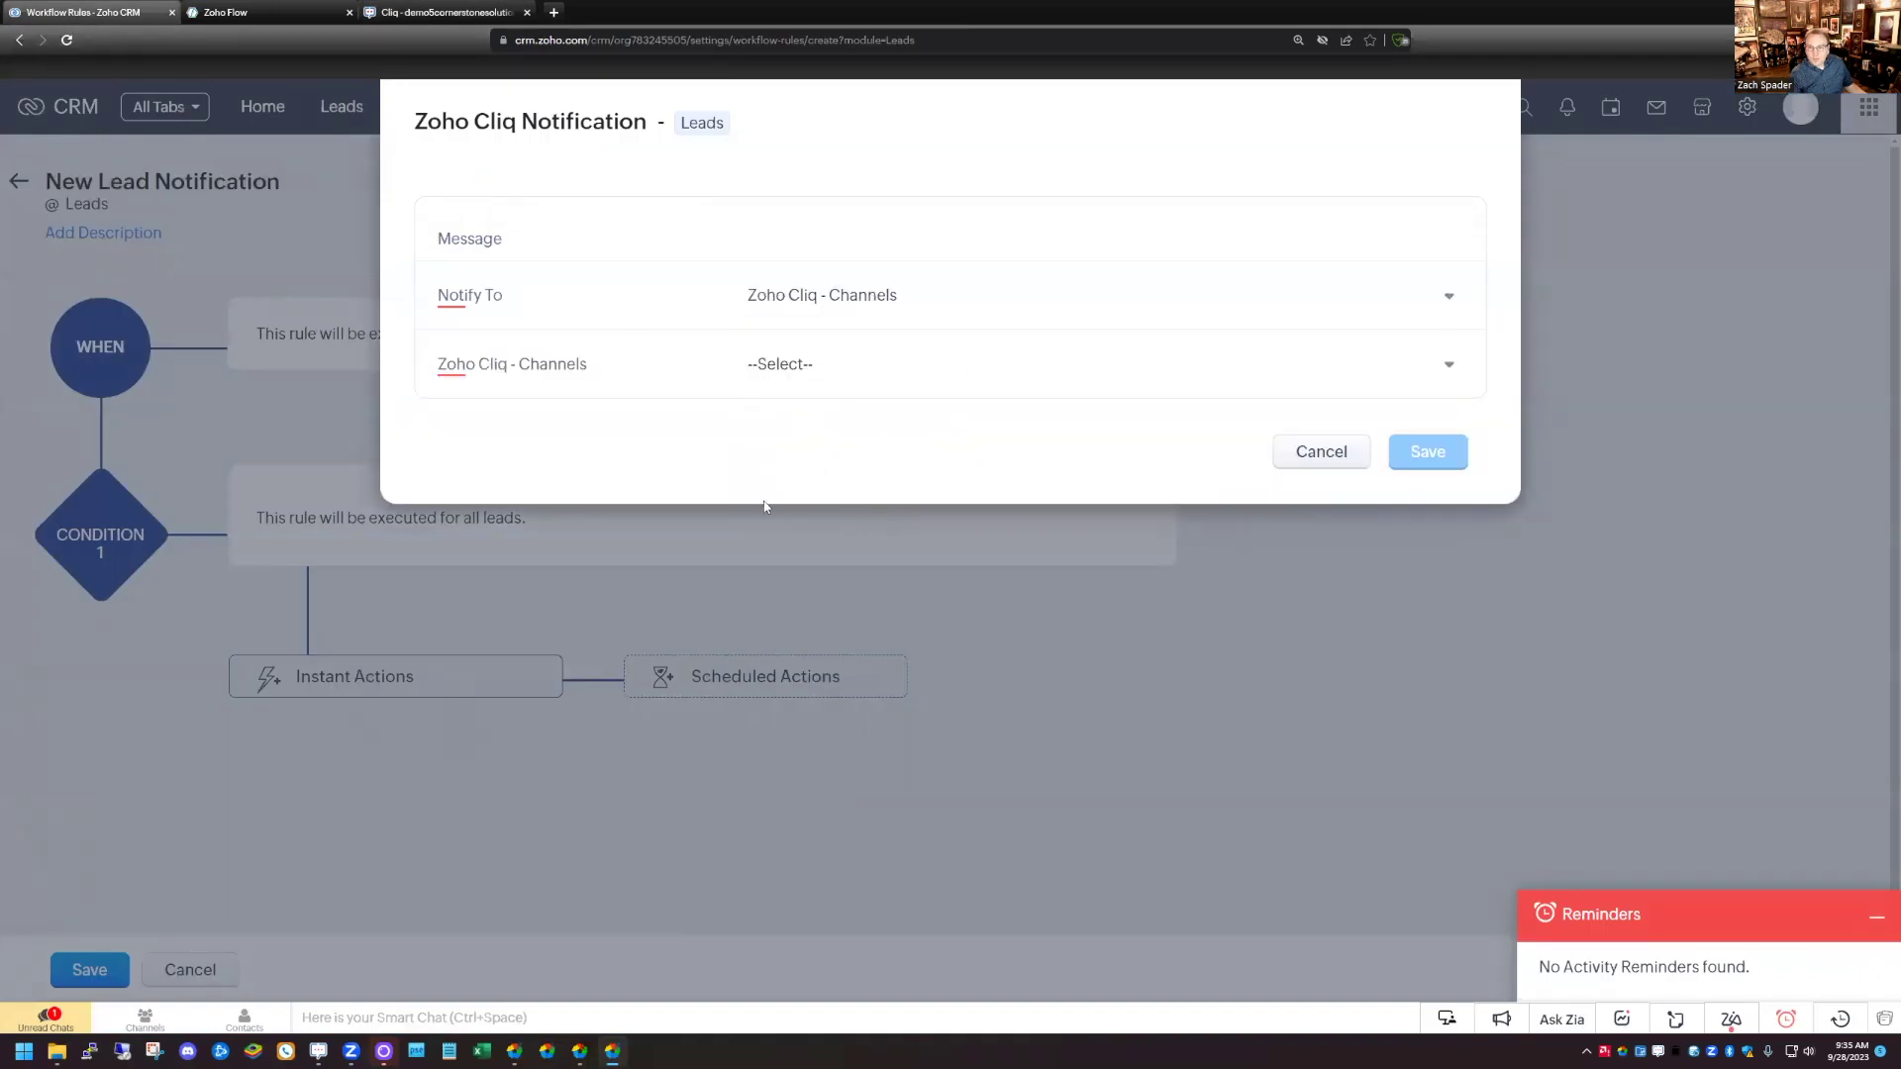
left_click(794, 372)
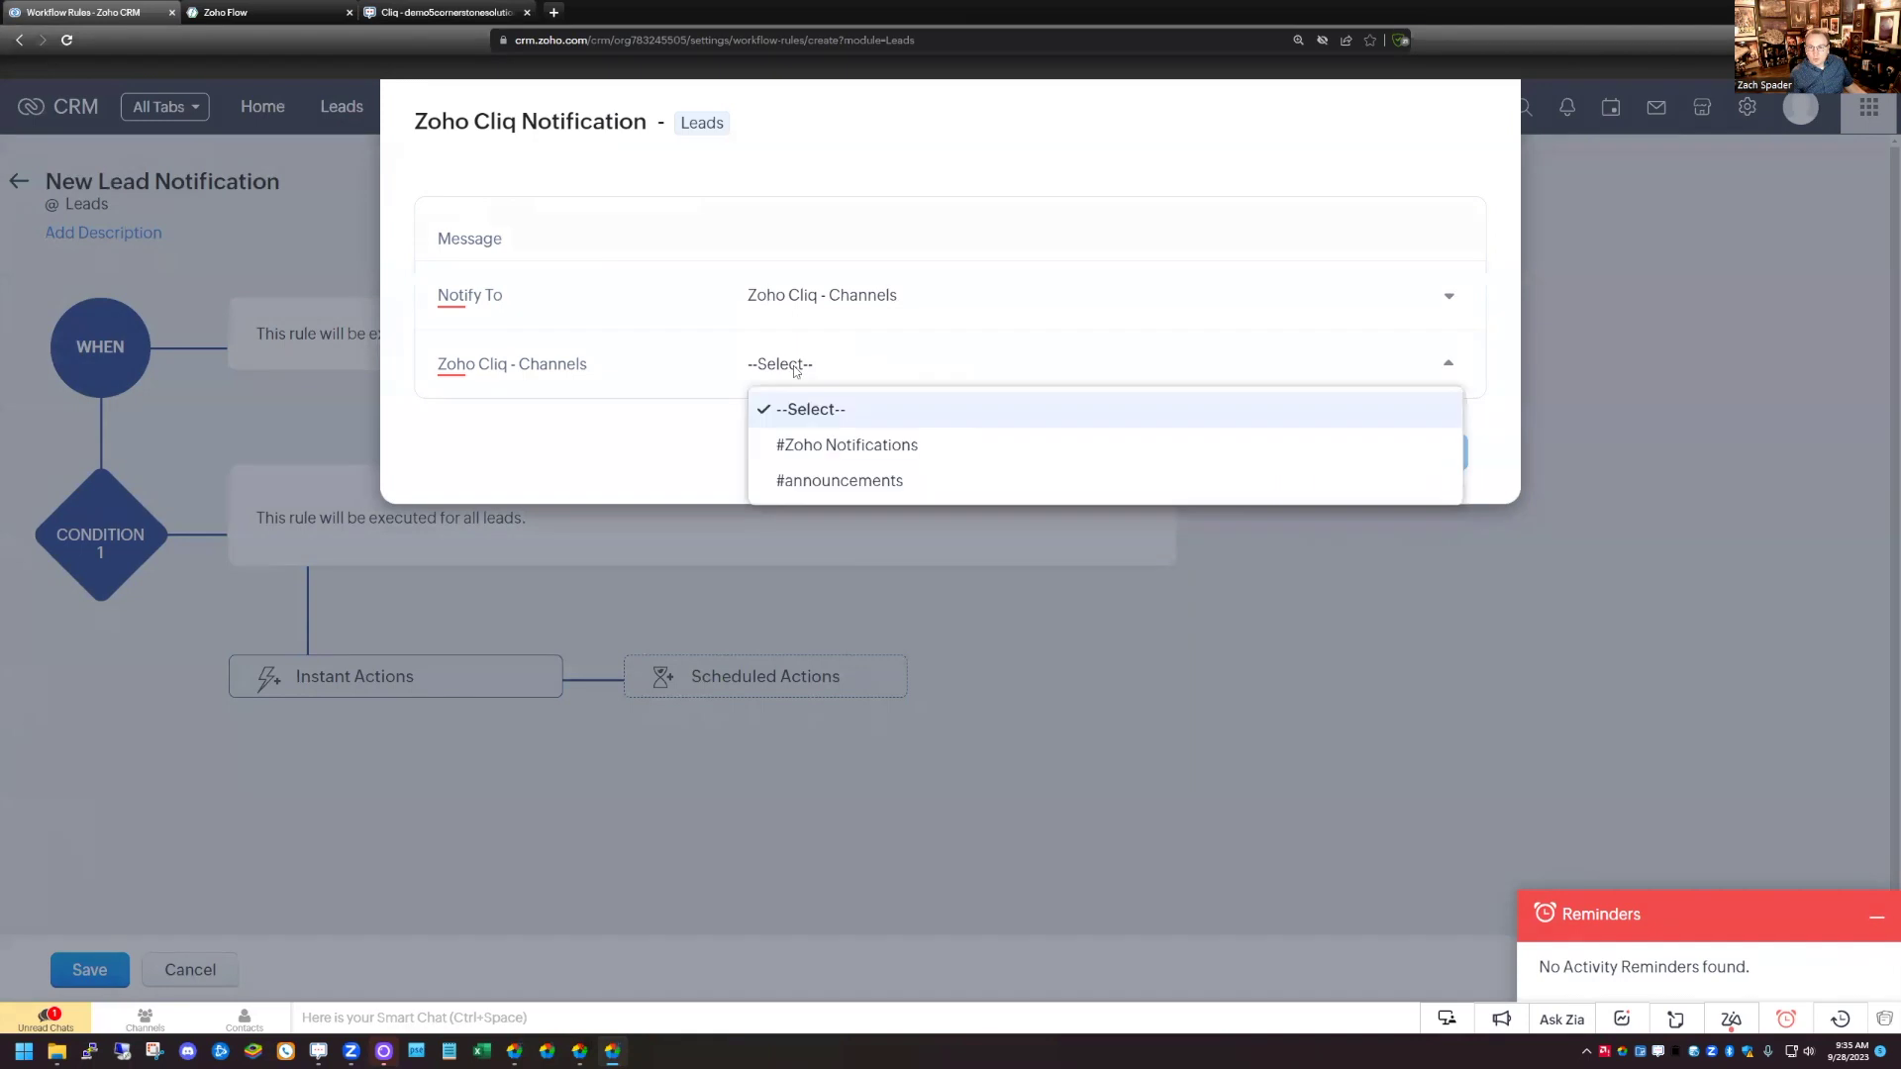
left_click(821, 451)
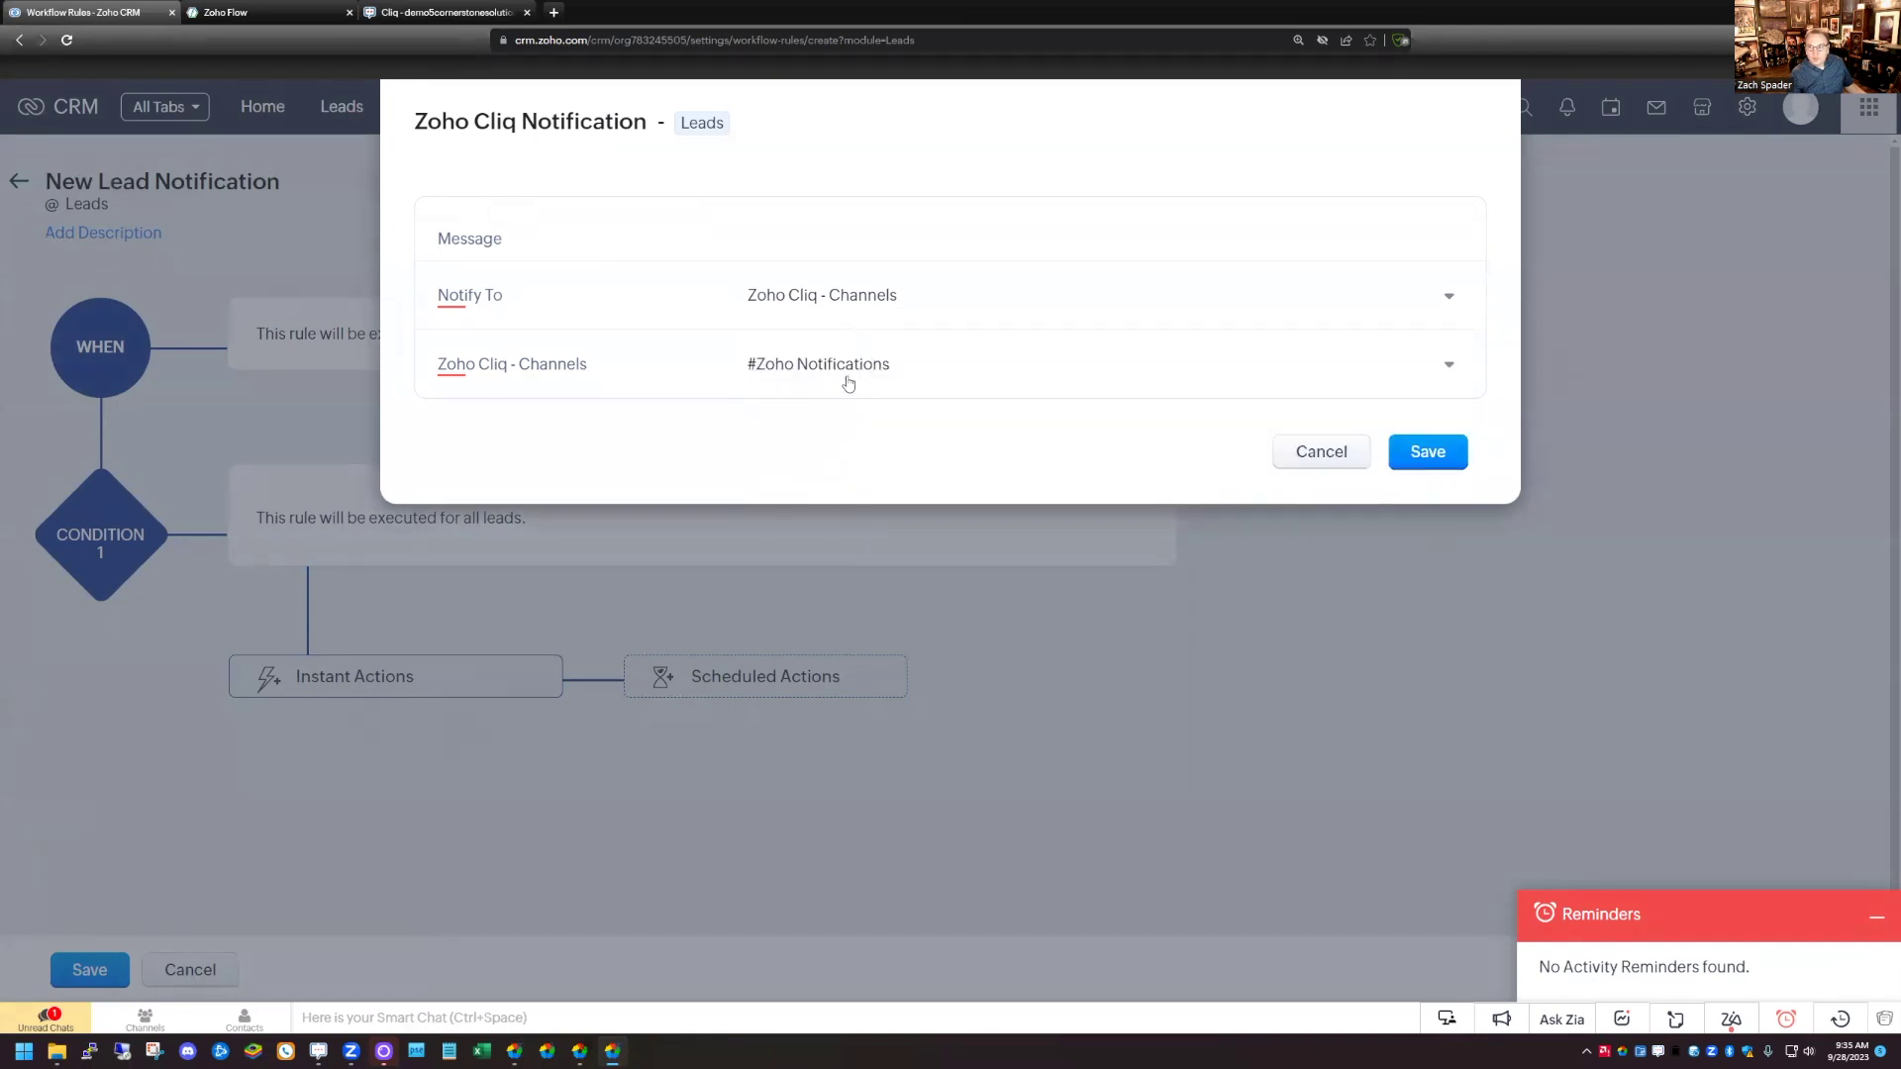
left_click(1427, 452)
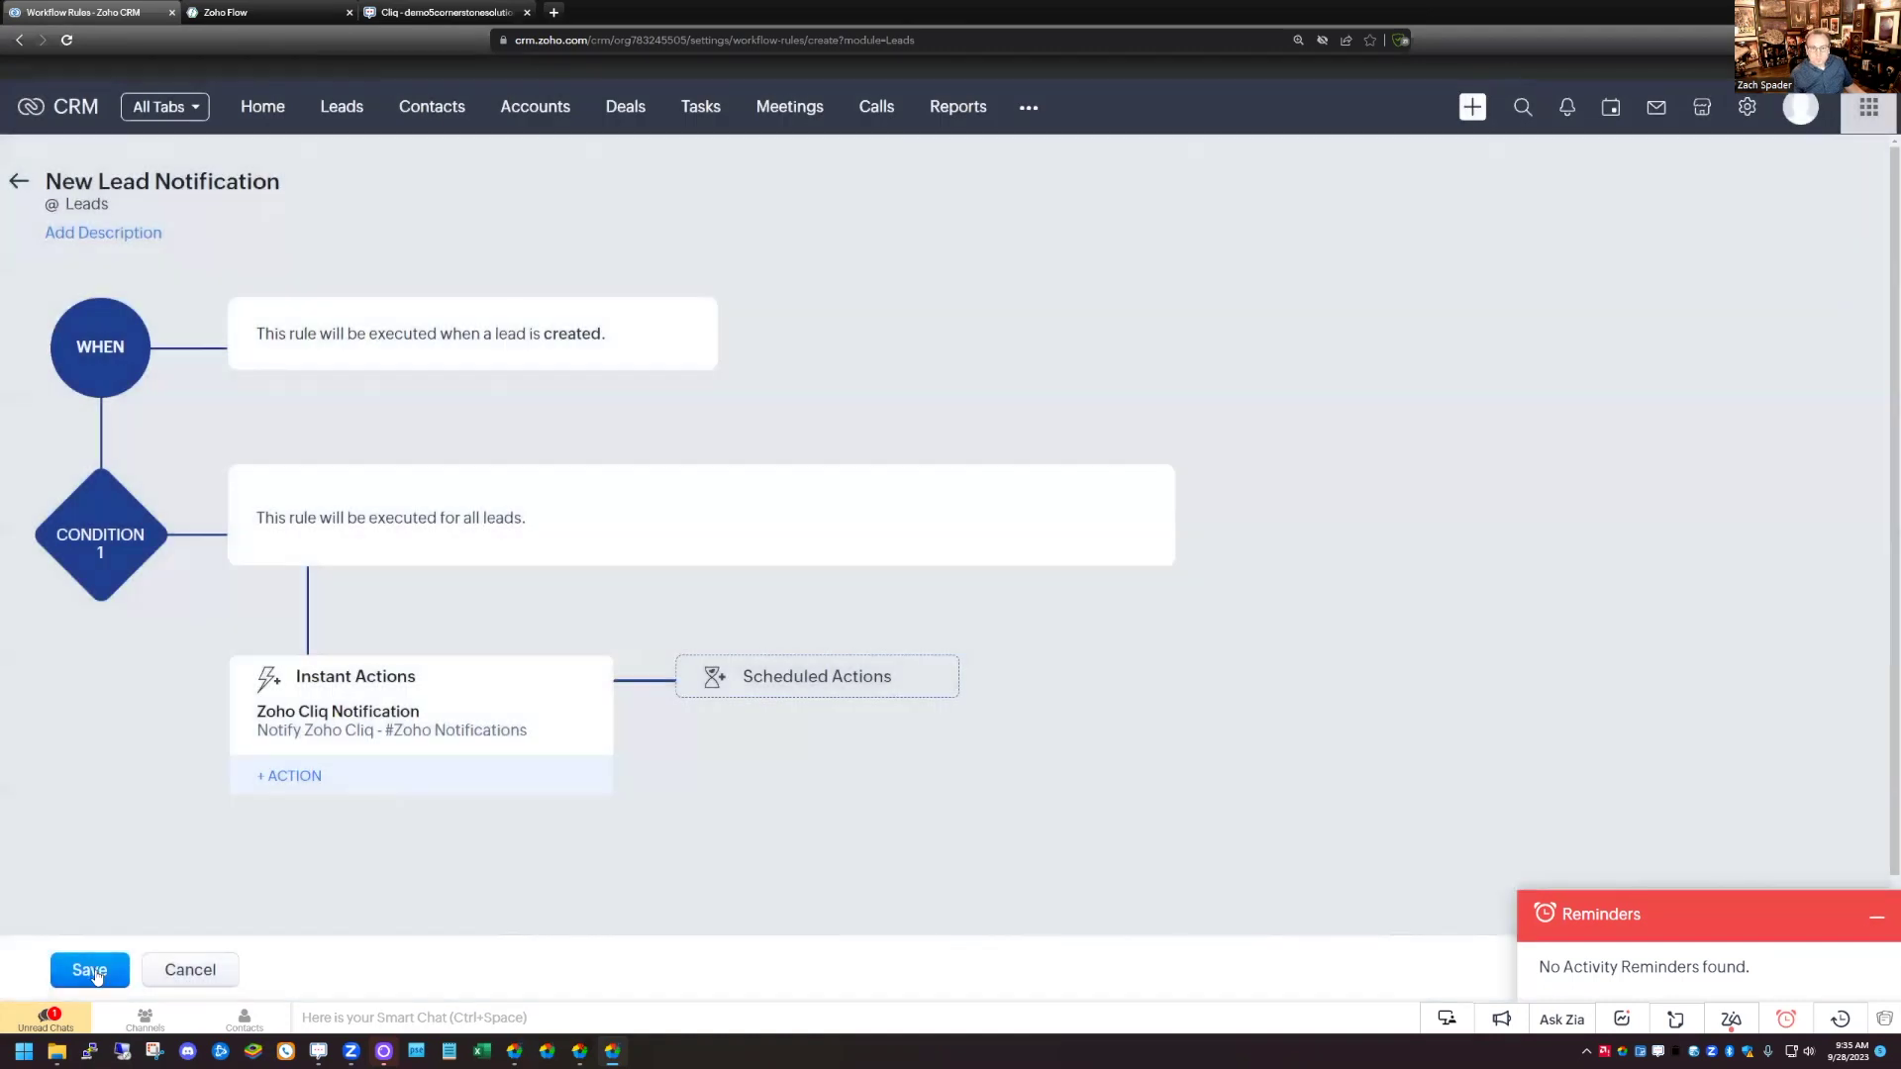
left_click(90, 970)
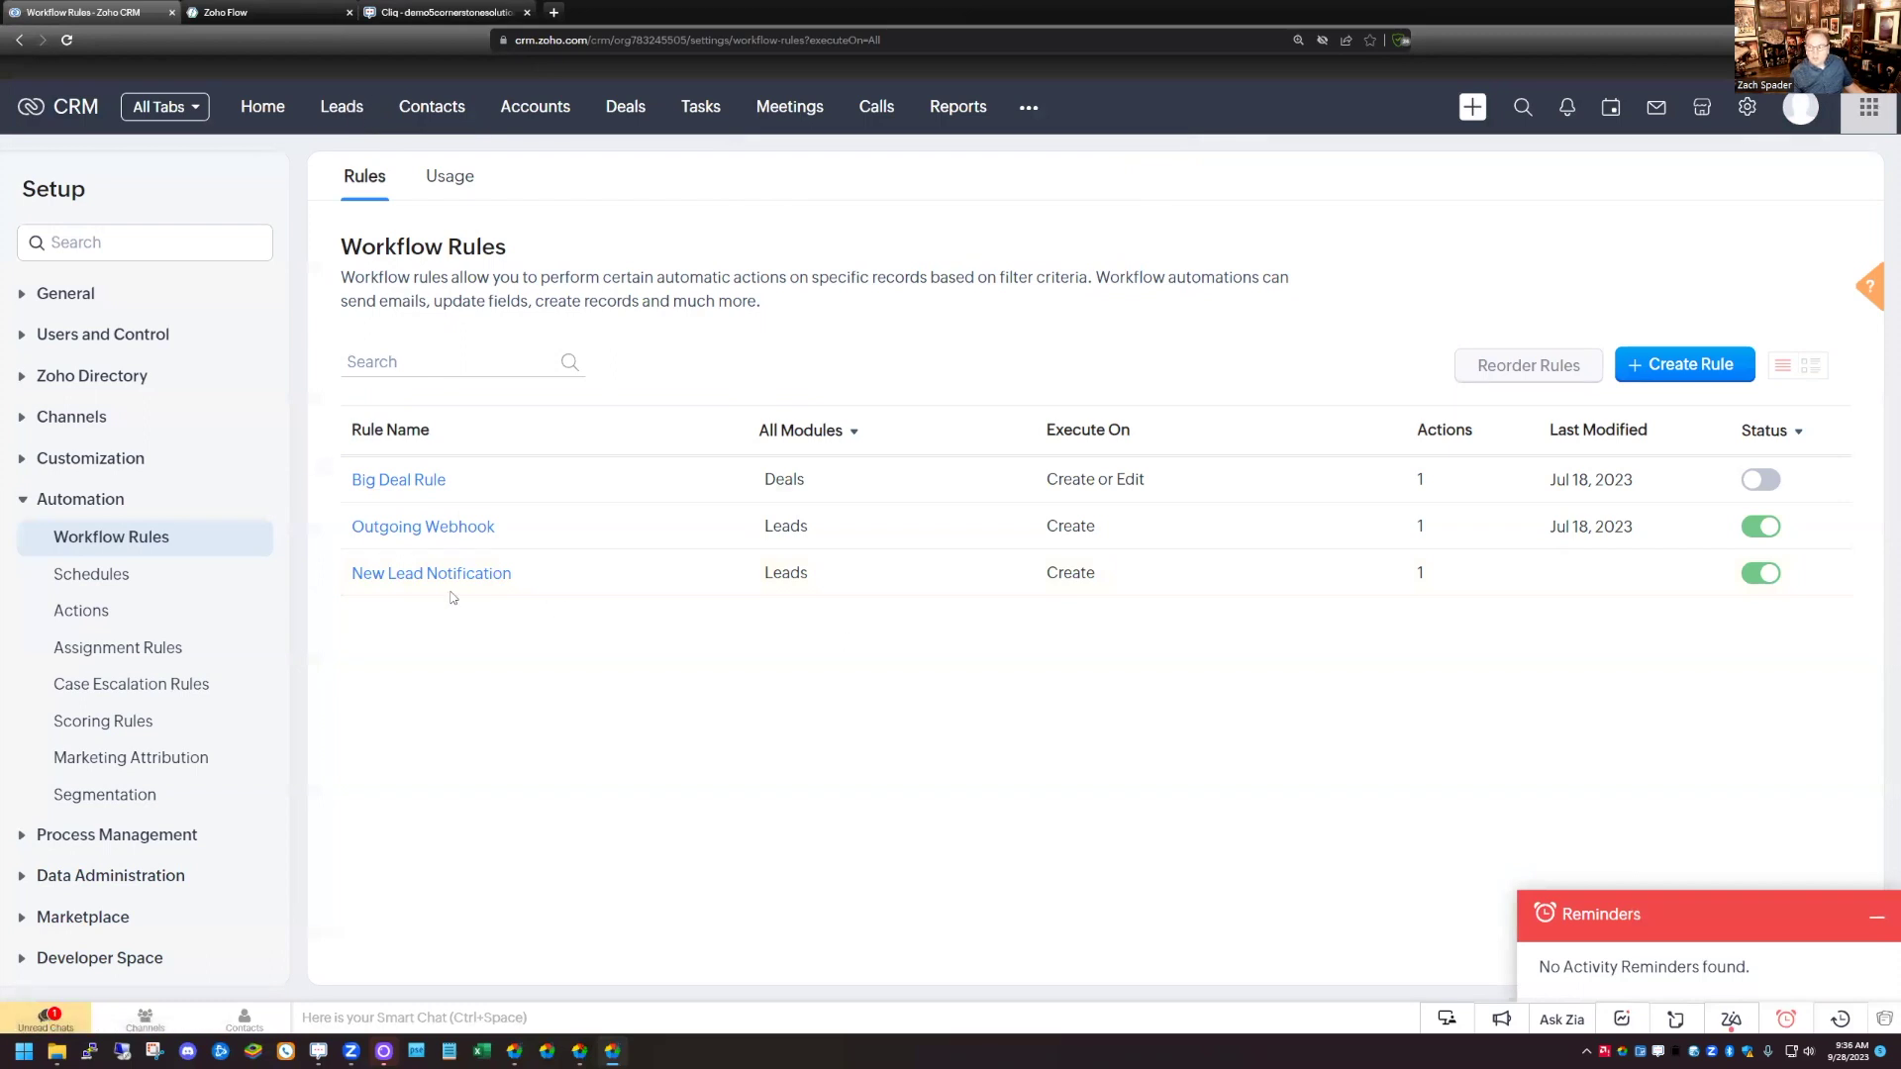
Create and save a test lead, filling in only the lead's first and last name
left_click(342, 112)
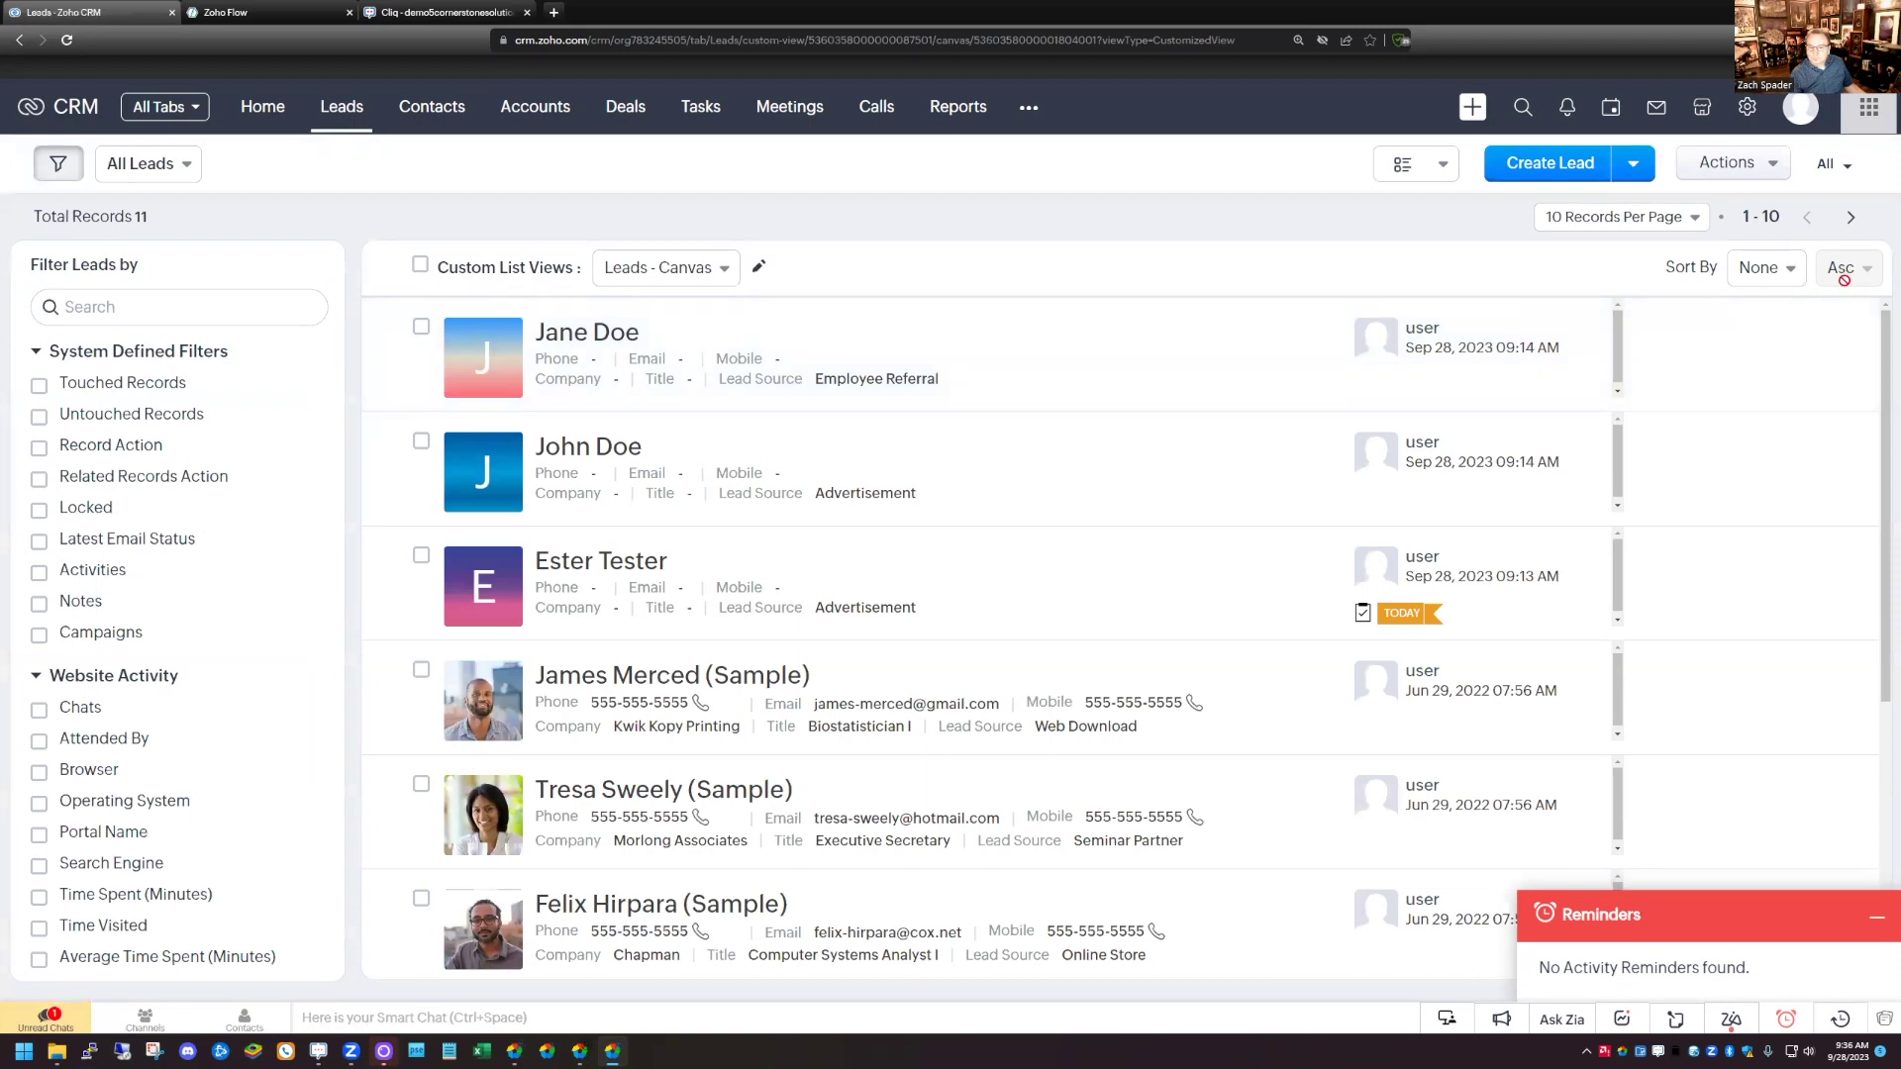
left_click(1531, 168)
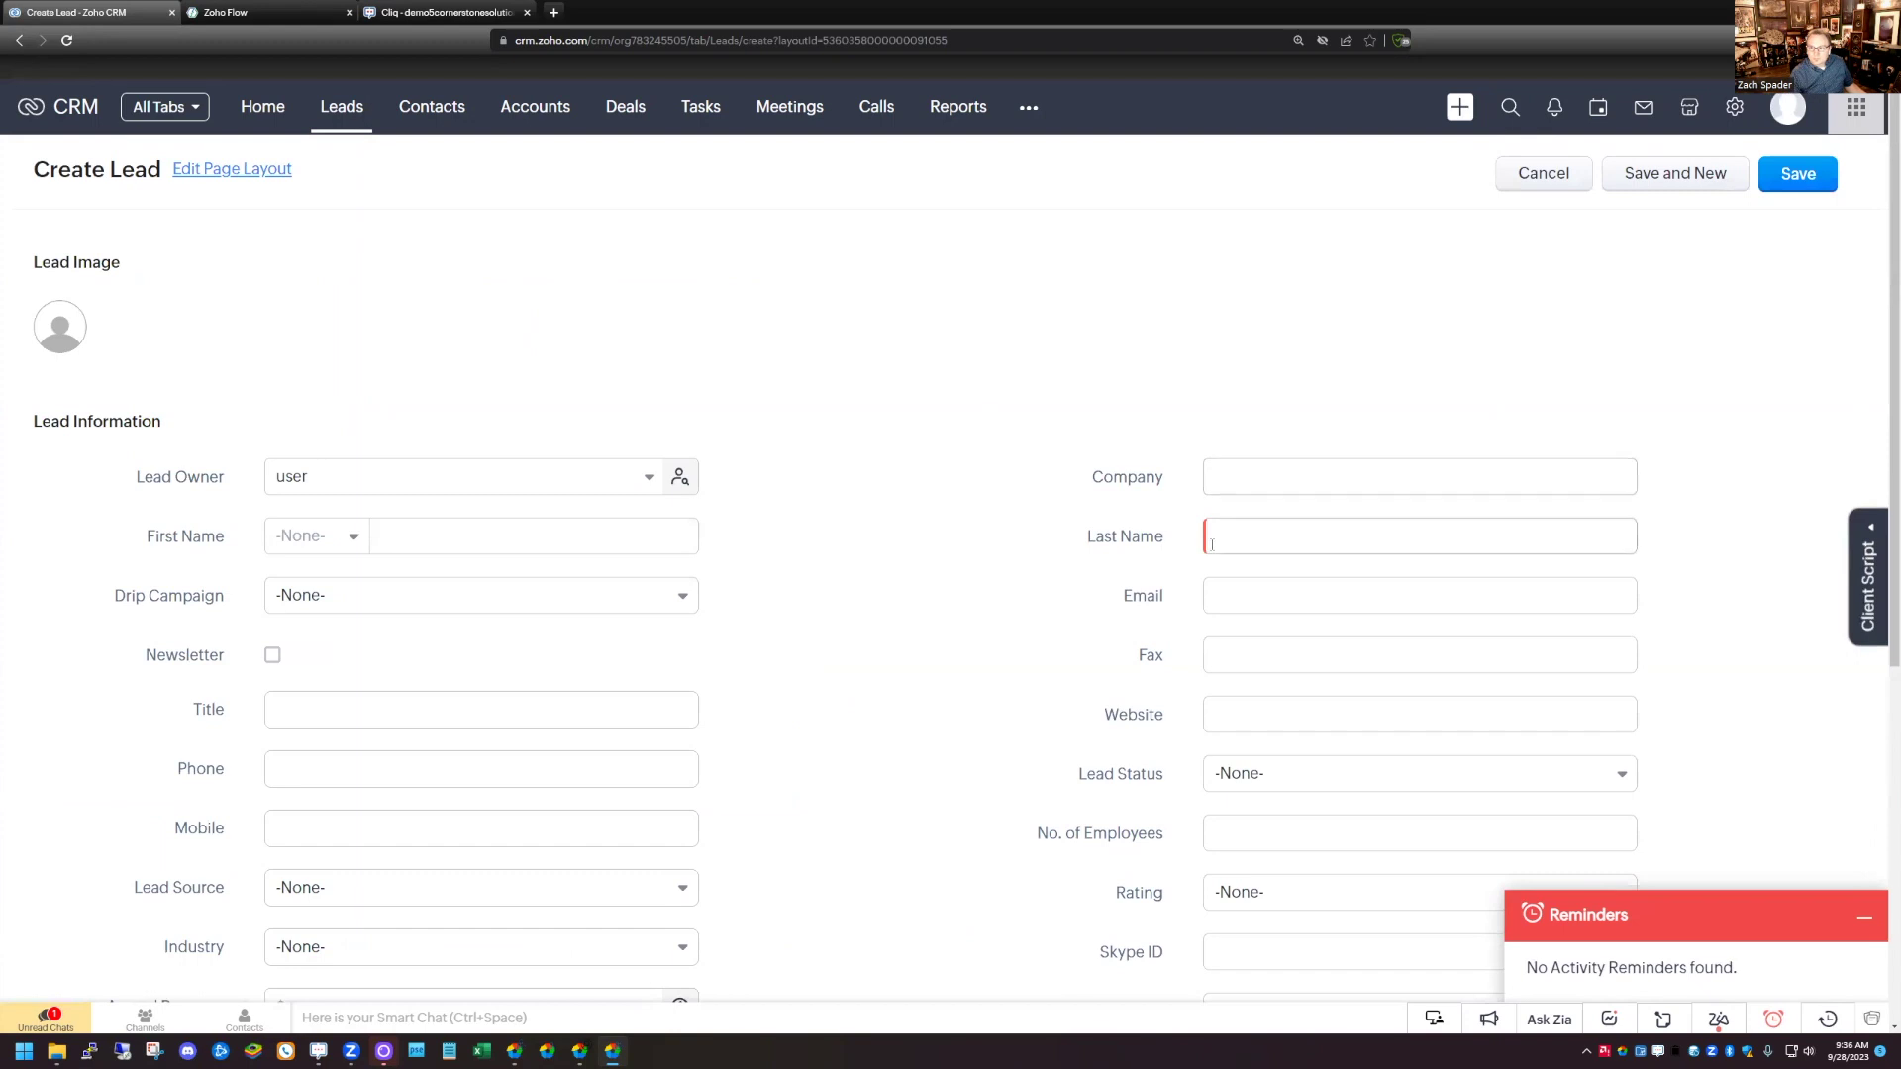
left_click(422, 535)
type("John")
key("Tab")
type("Smith")
left_click(1797, 174)
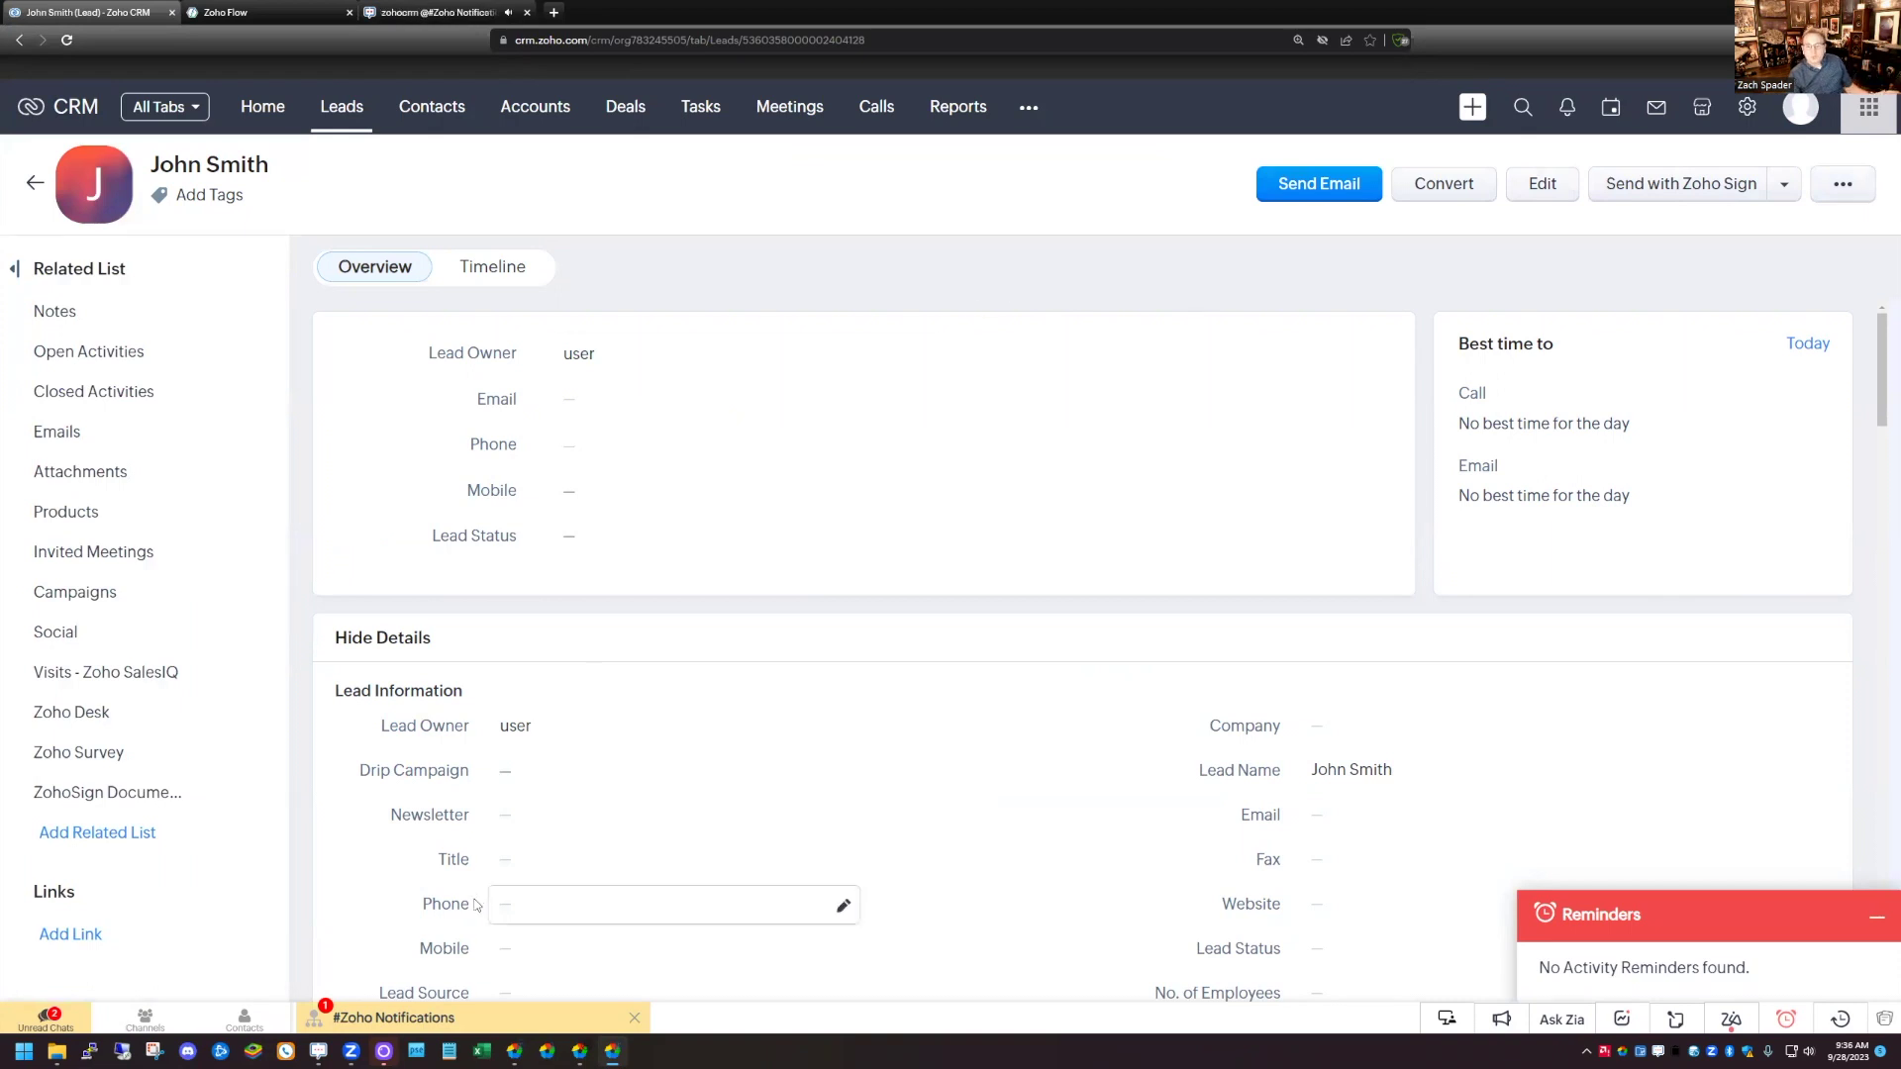
Check the new-lead message in the #Zoho Notifications channel, in the CRM chat and in Zoho Cliq, and follow its link to the lead record
left_click(382, 1019)
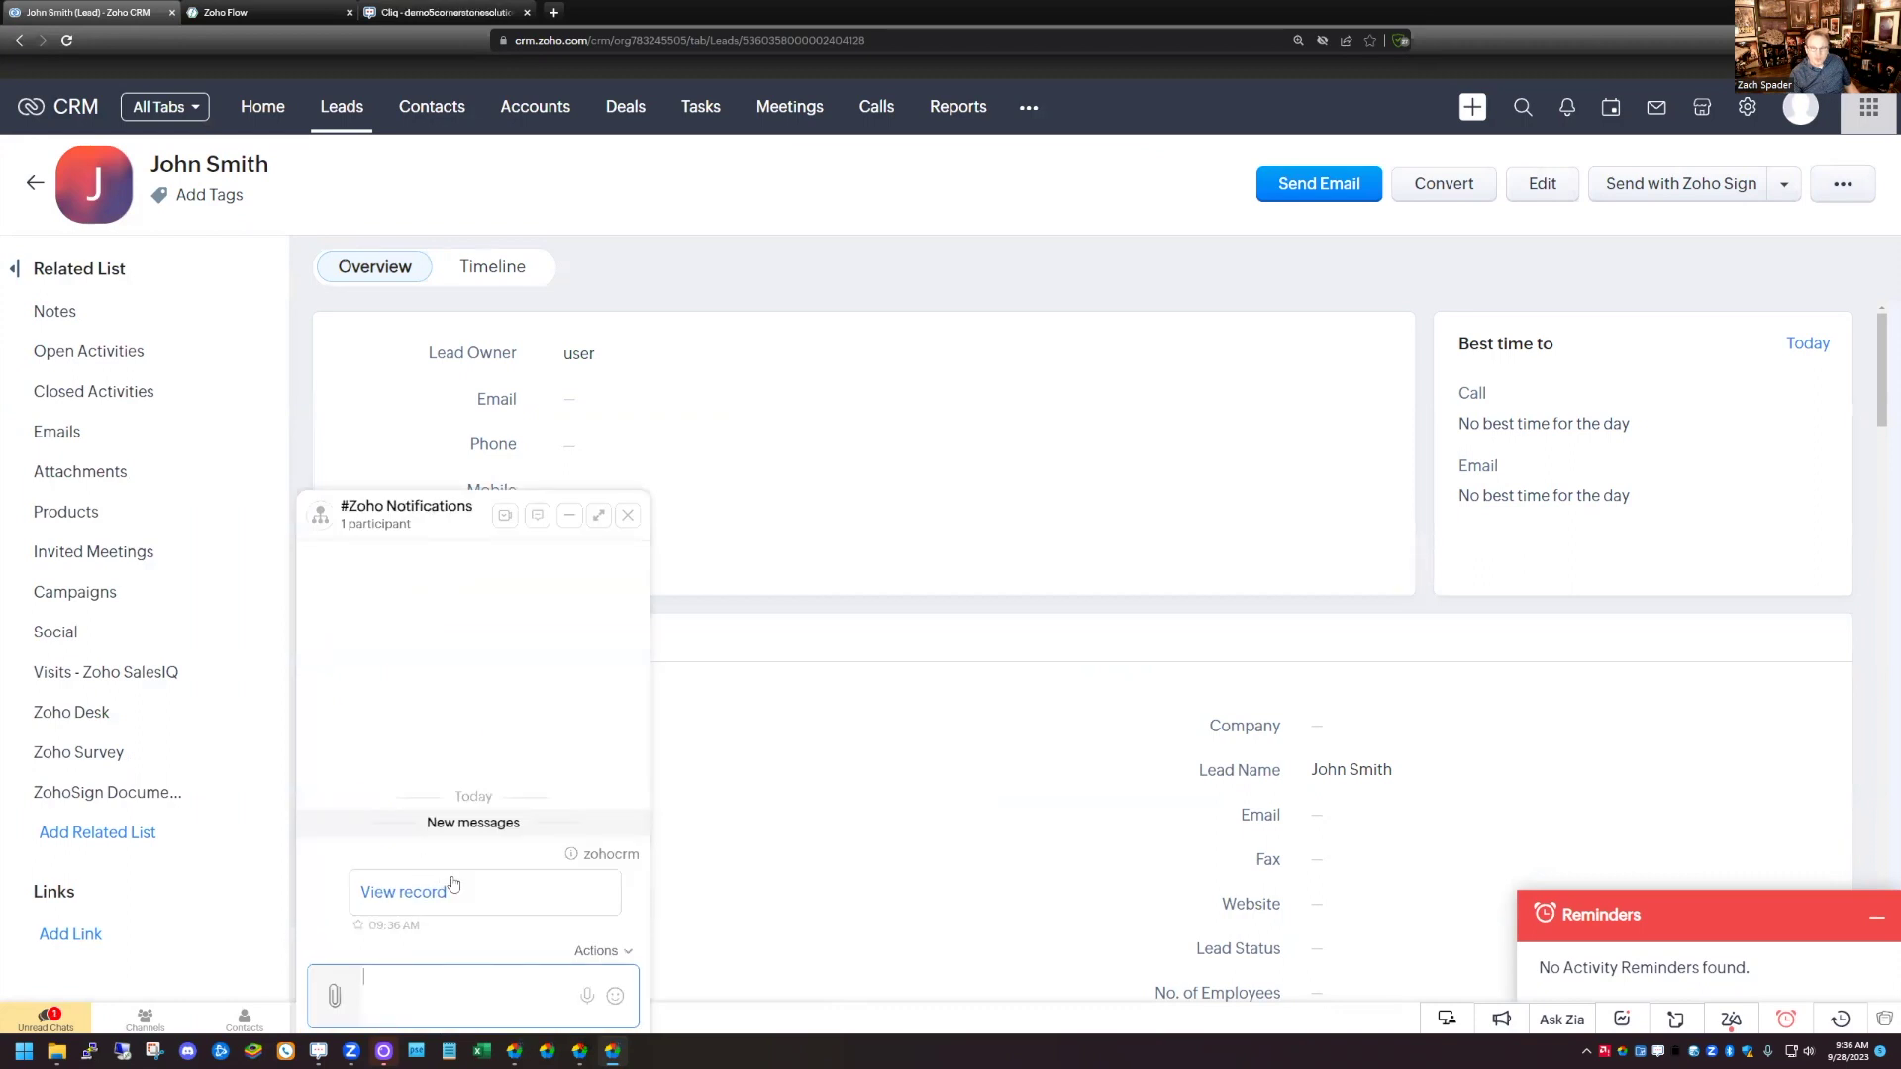
left_click(409, 896)
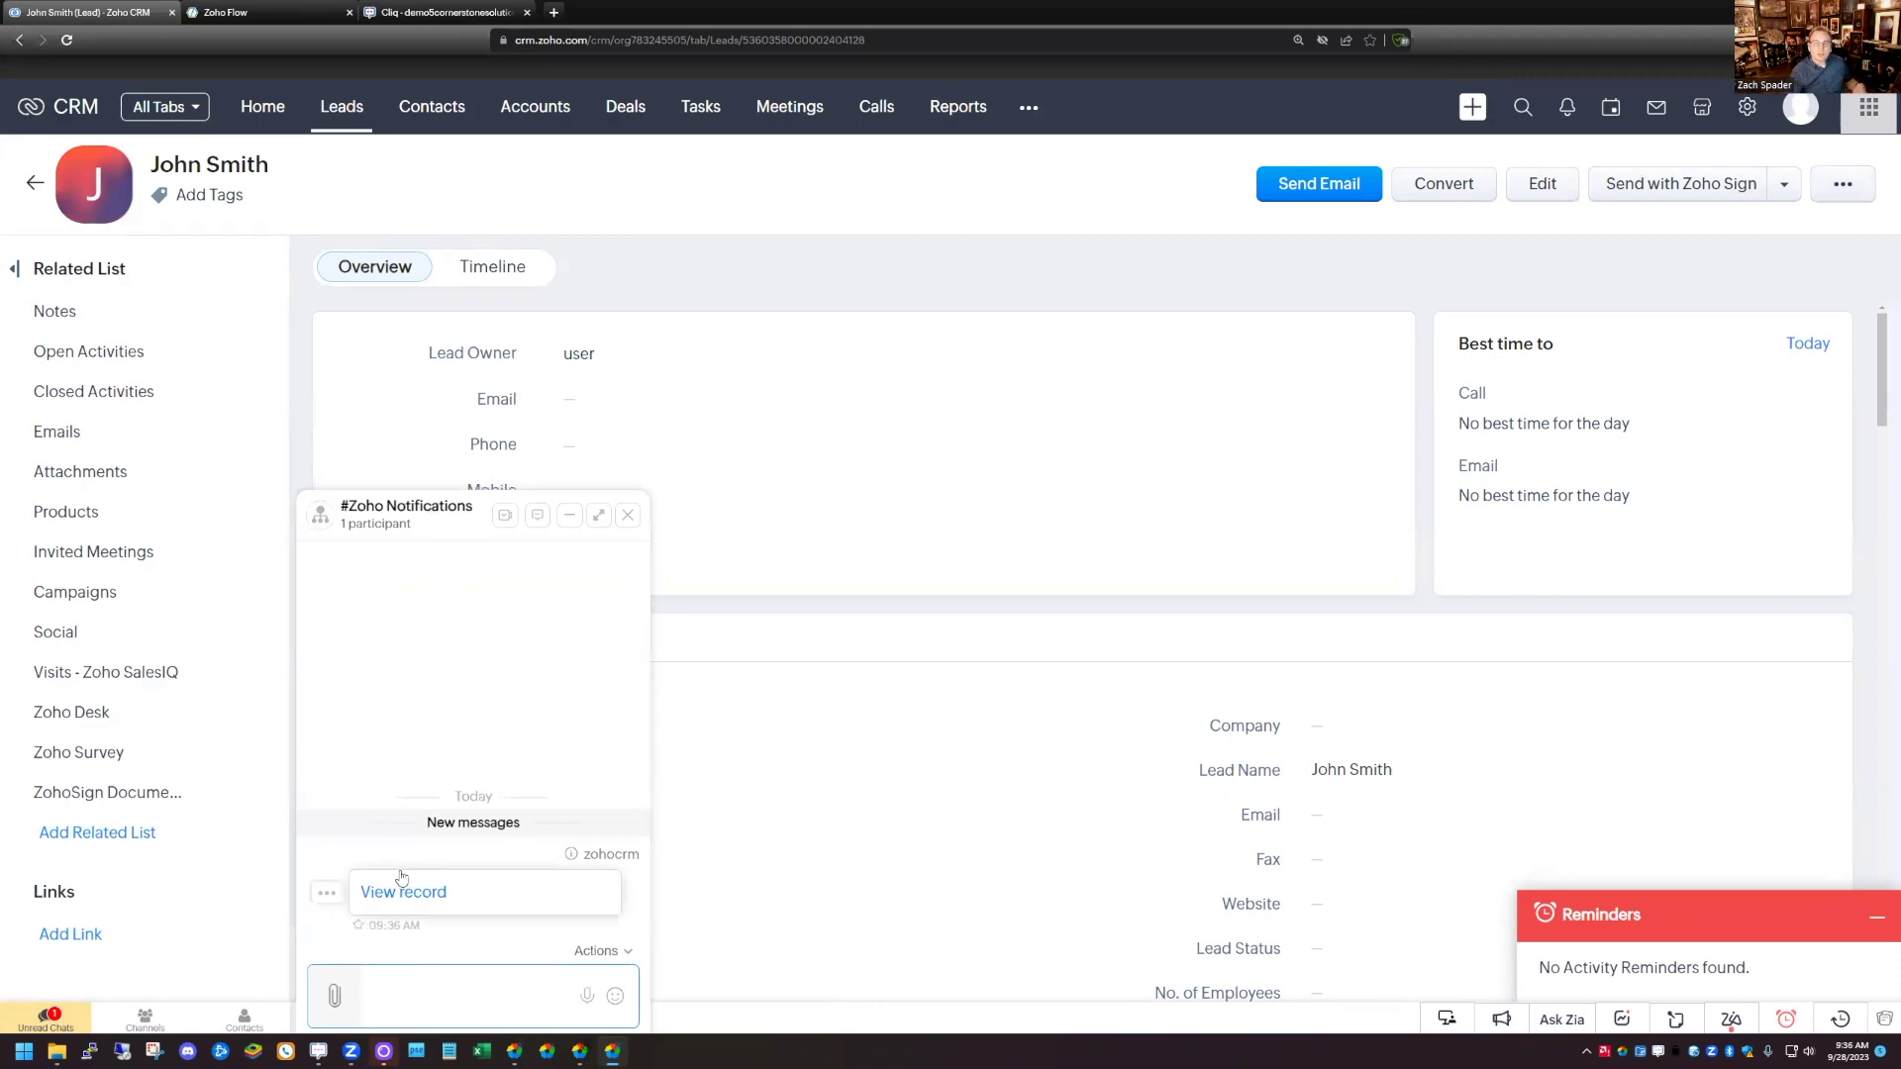
left_click(424, 25)
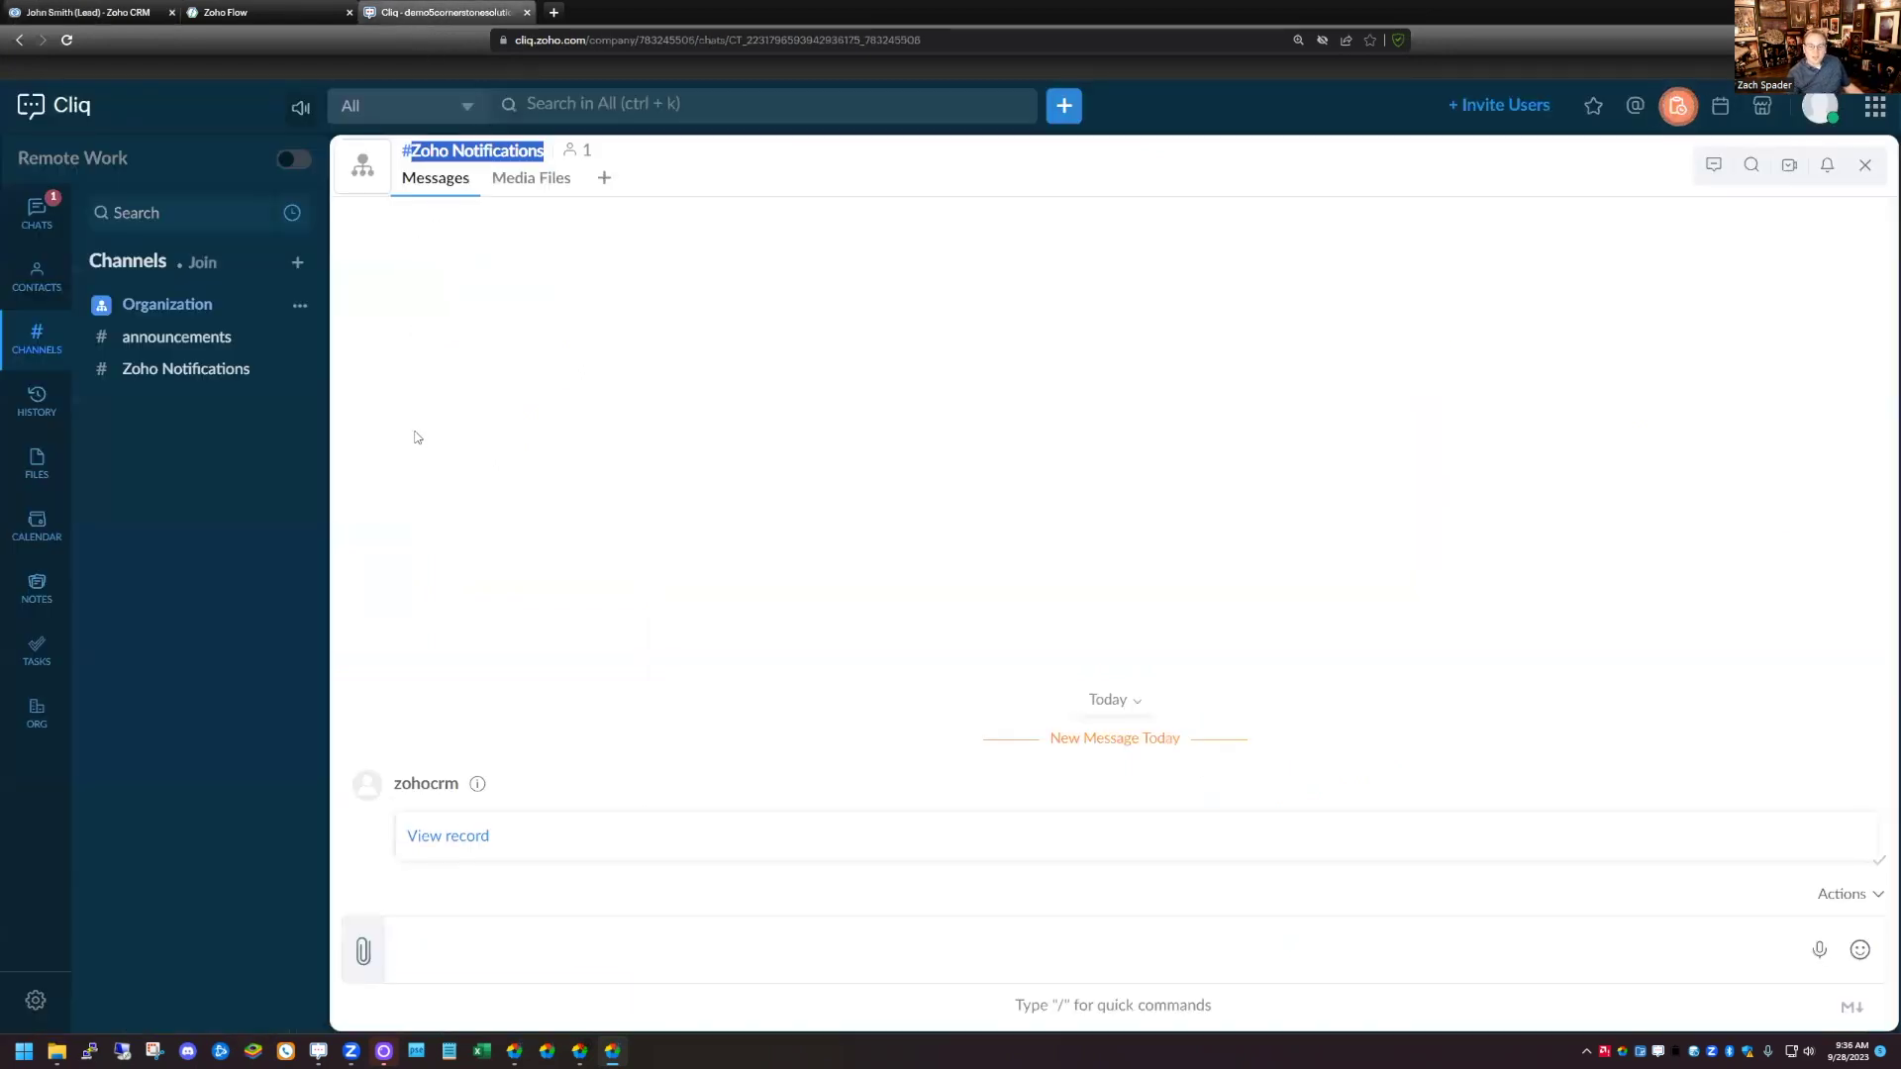
left_click(451, 837)
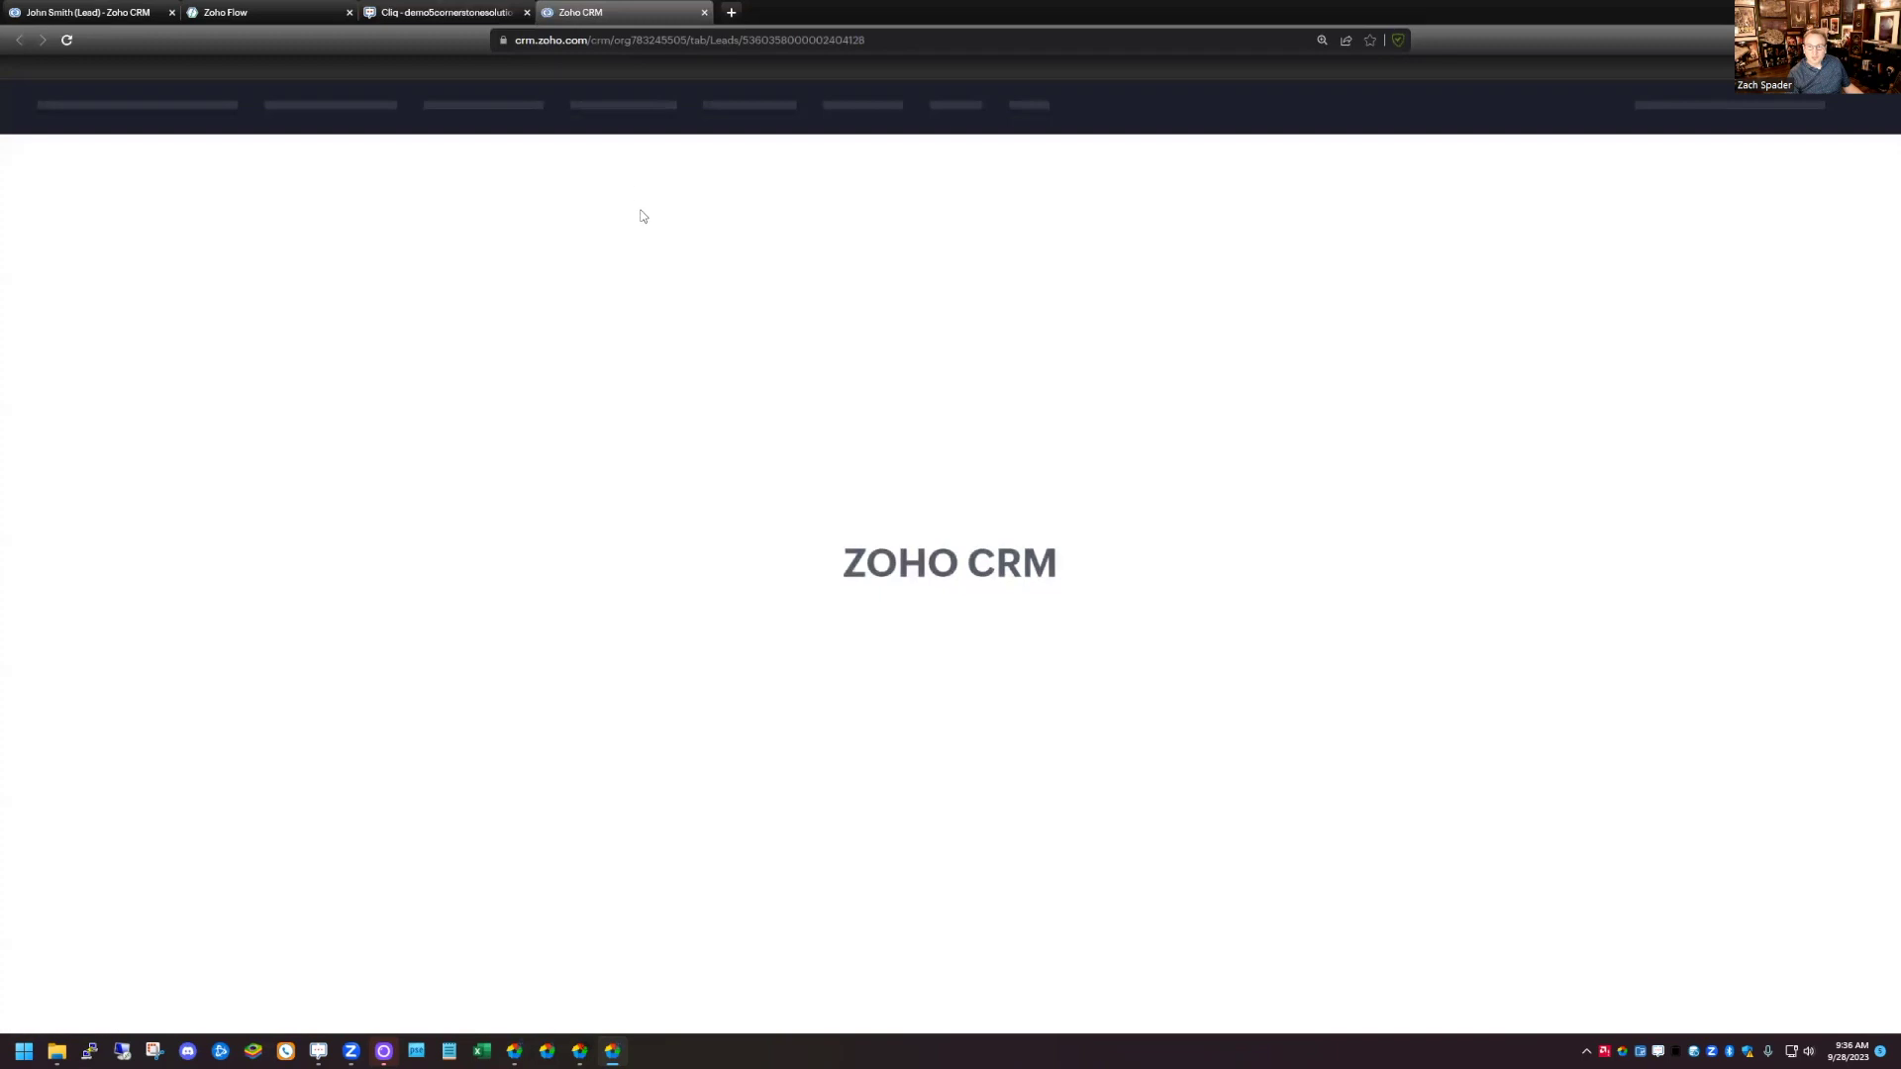
left_click(300, 20)
left_click(600, 20)
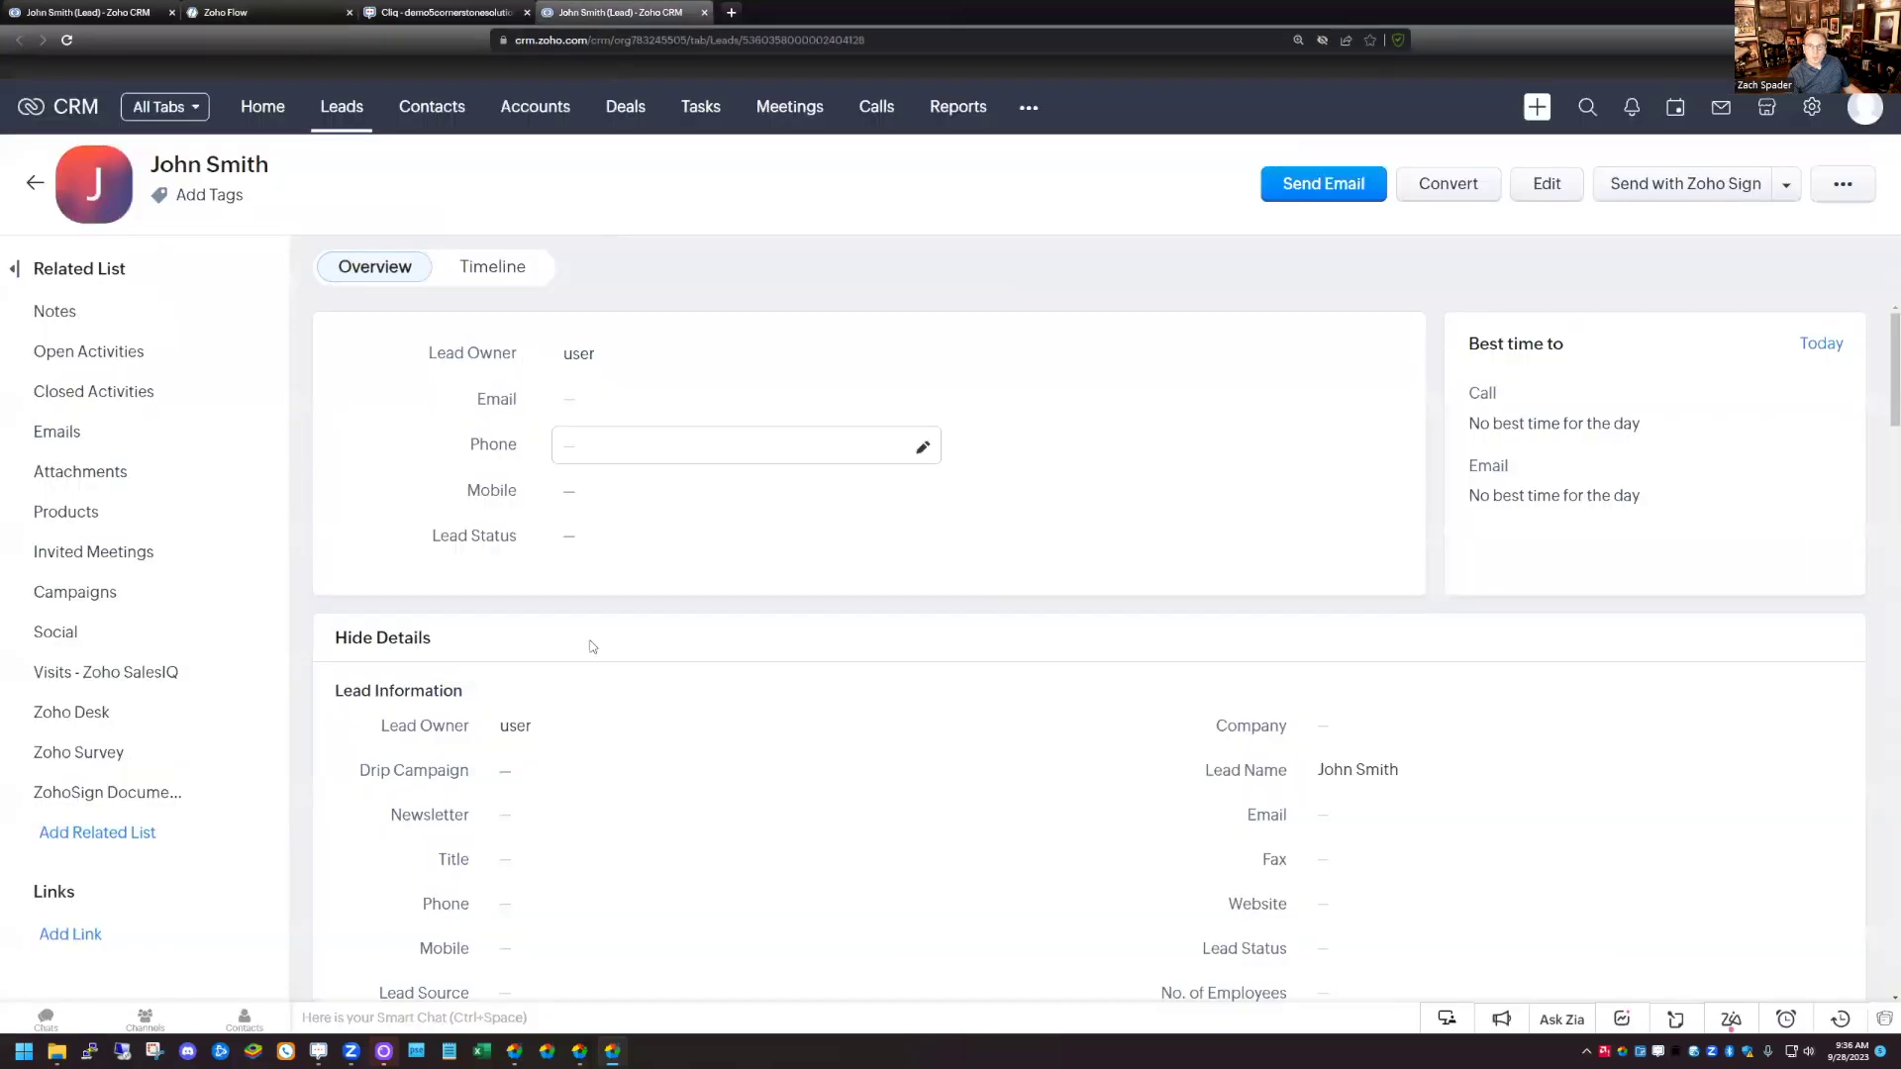
left_click(416, 20)
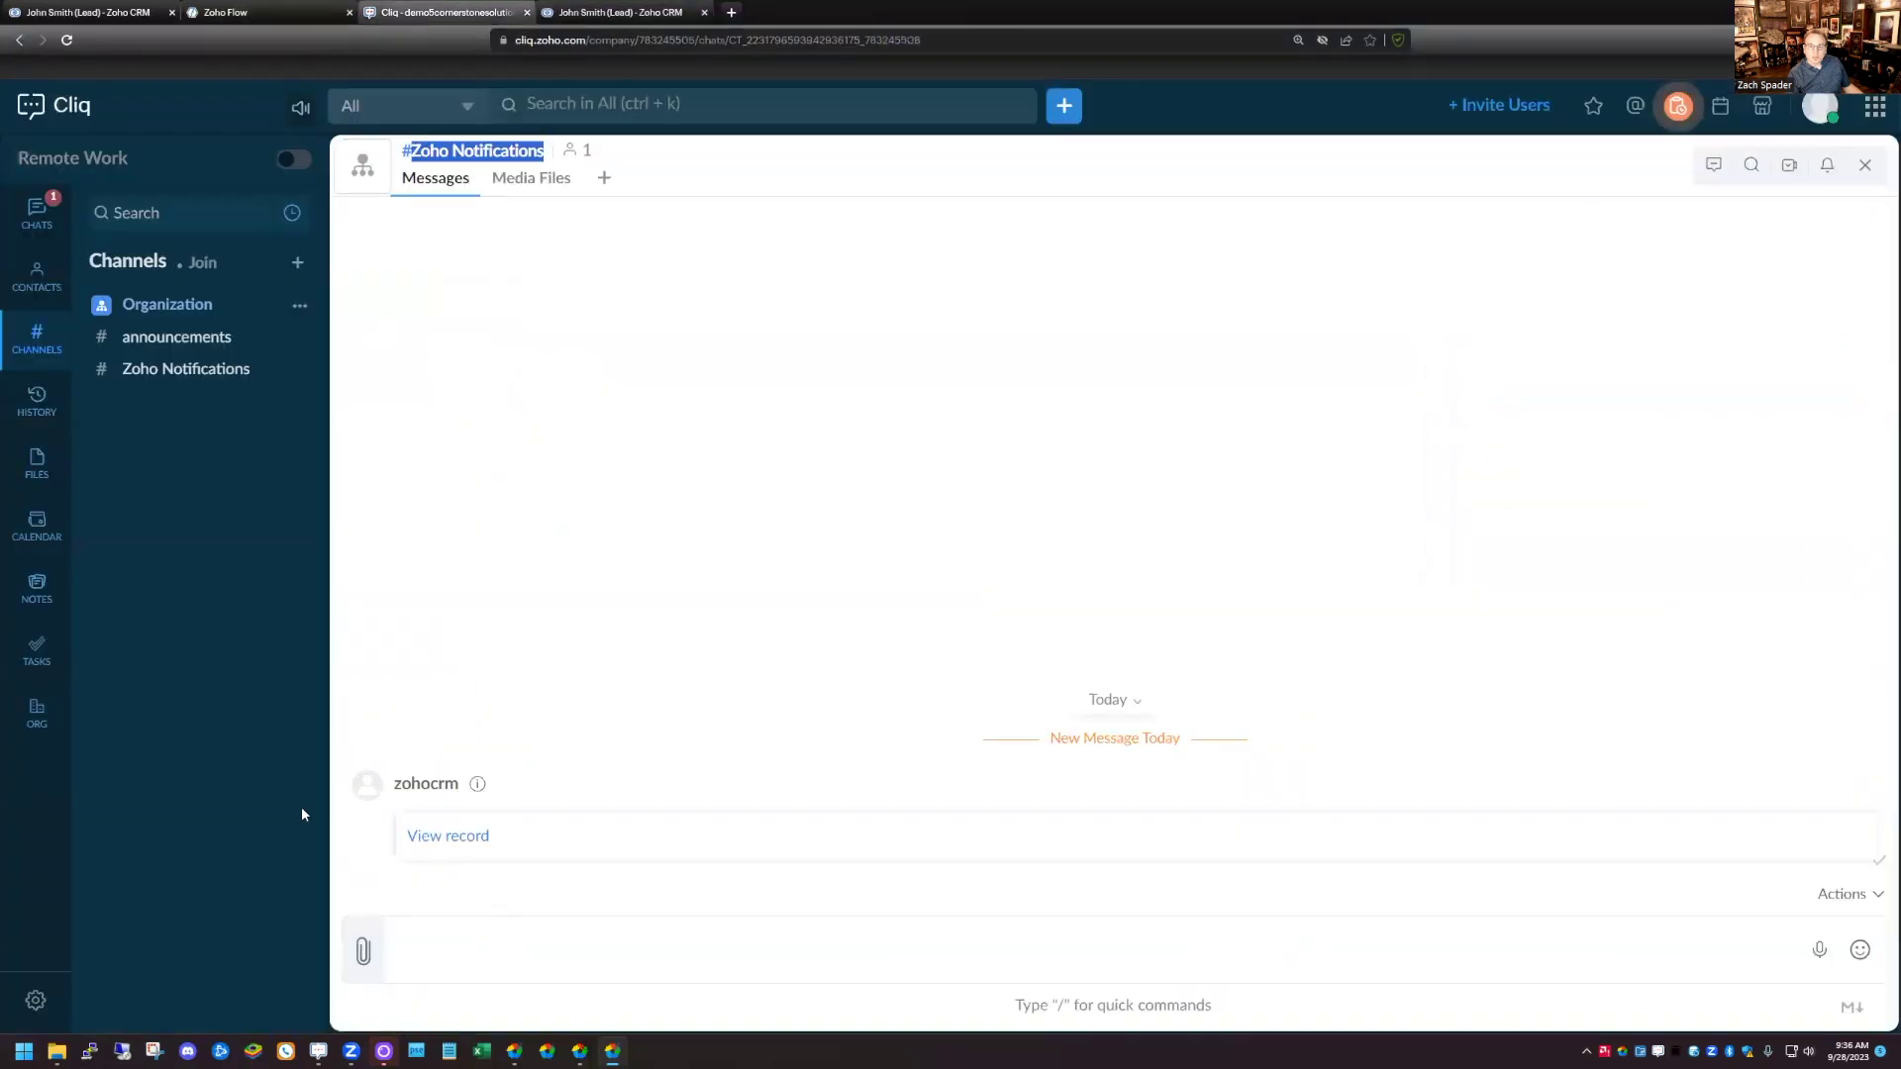
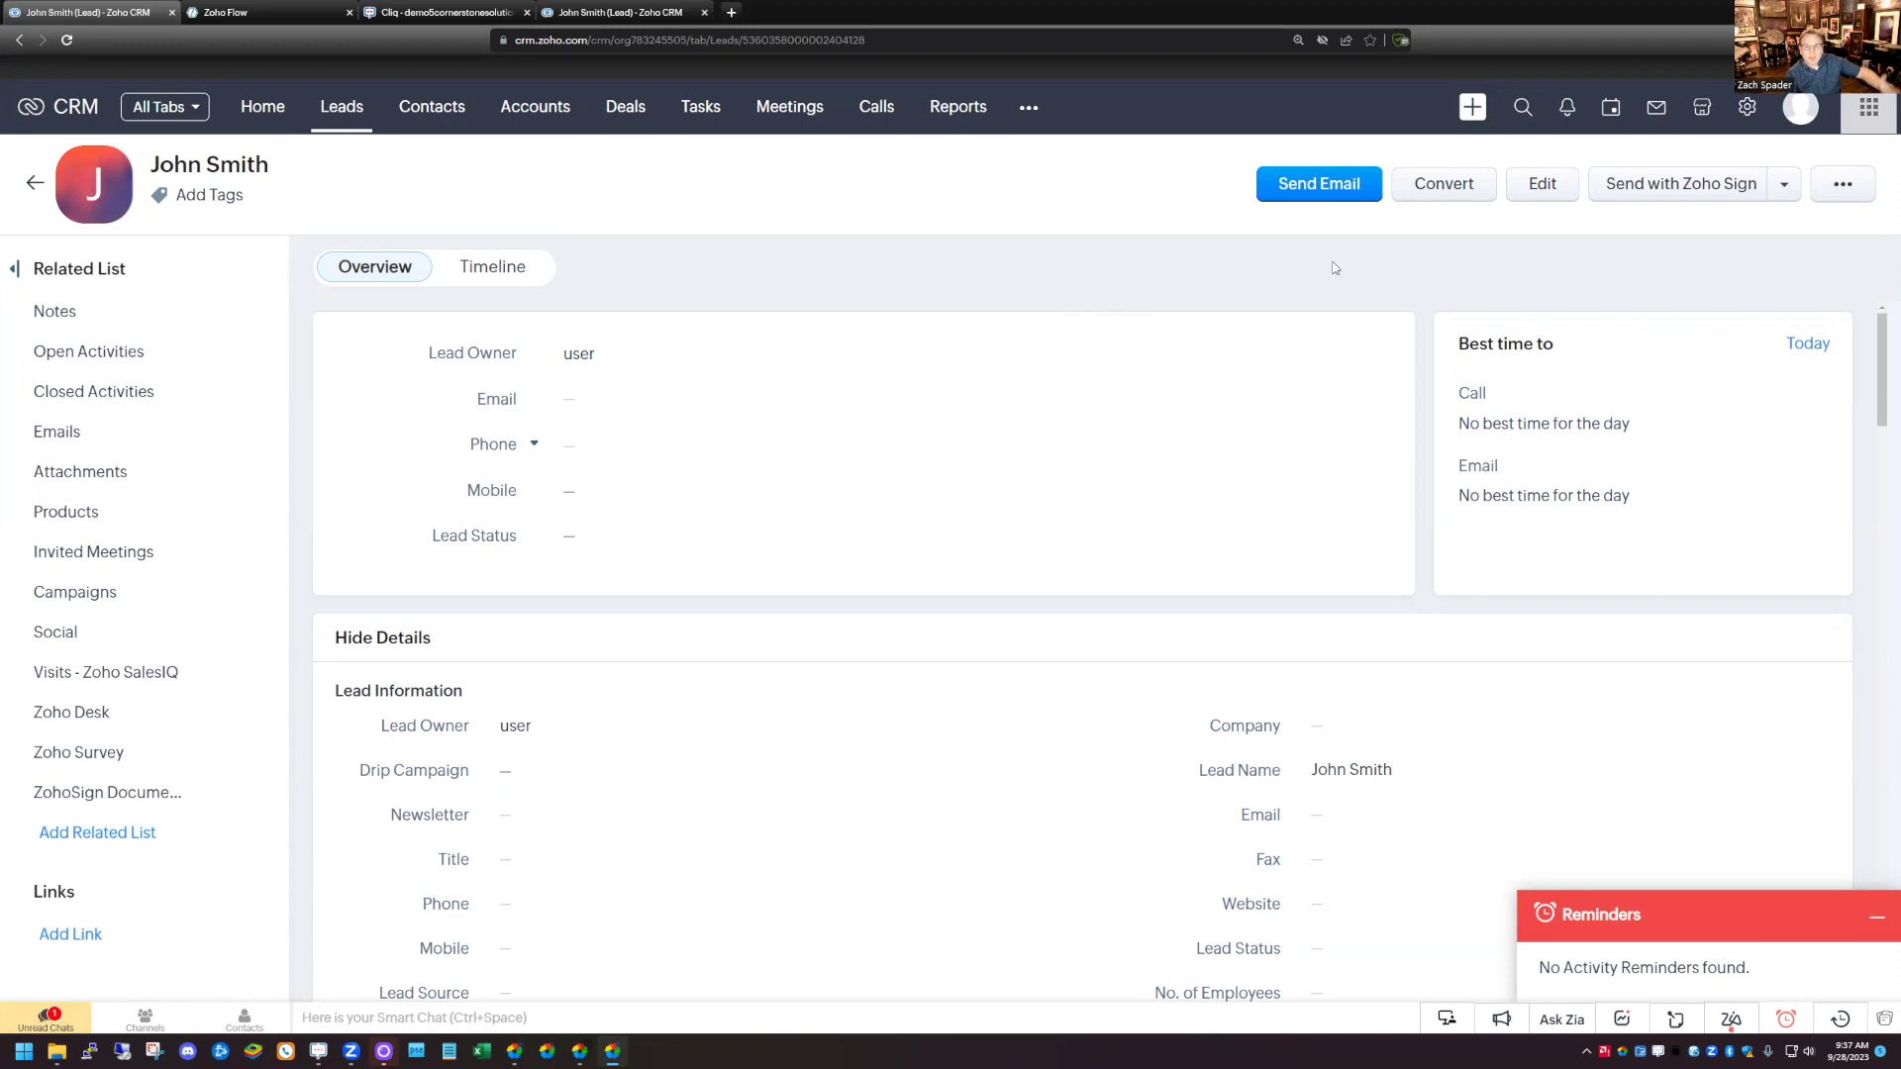
Create a new workflow rule for the Meetings module, named Meeting Start Notification
left_click(1746, 106)
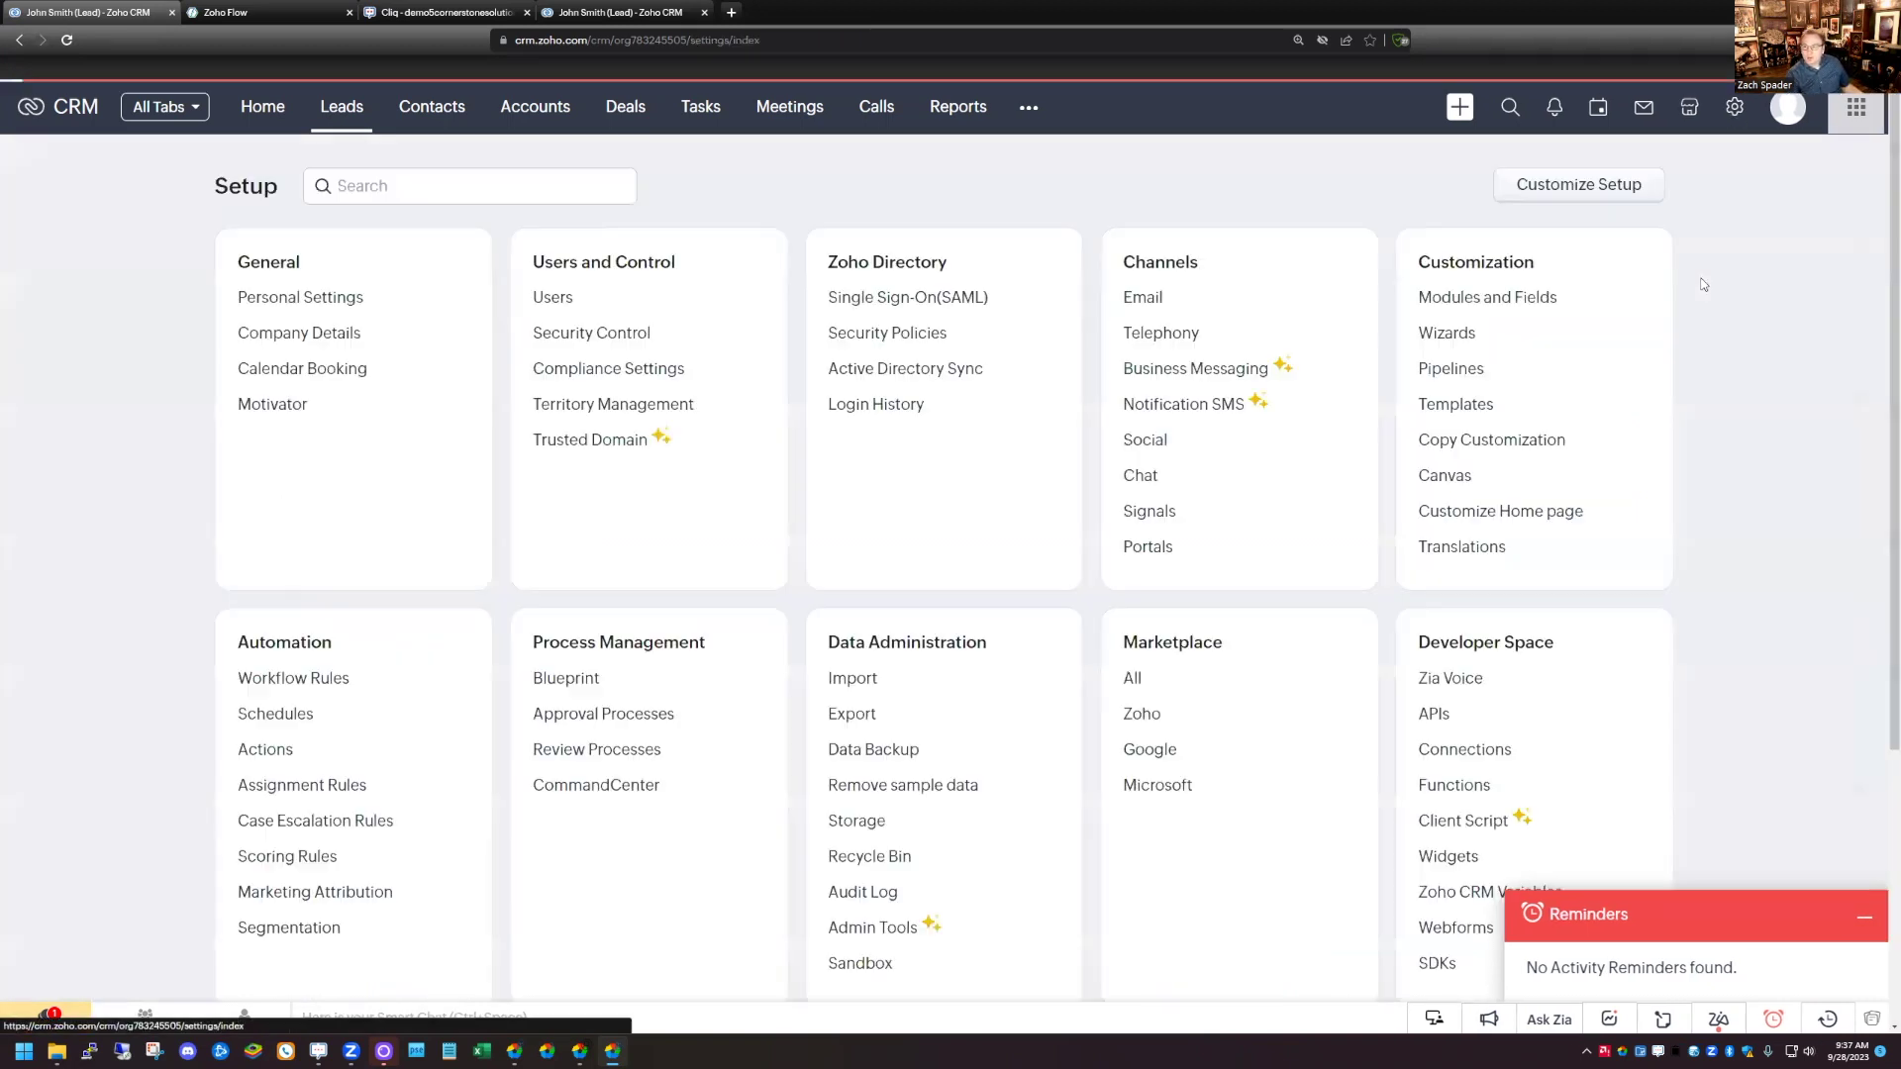
left_click(303, 679)
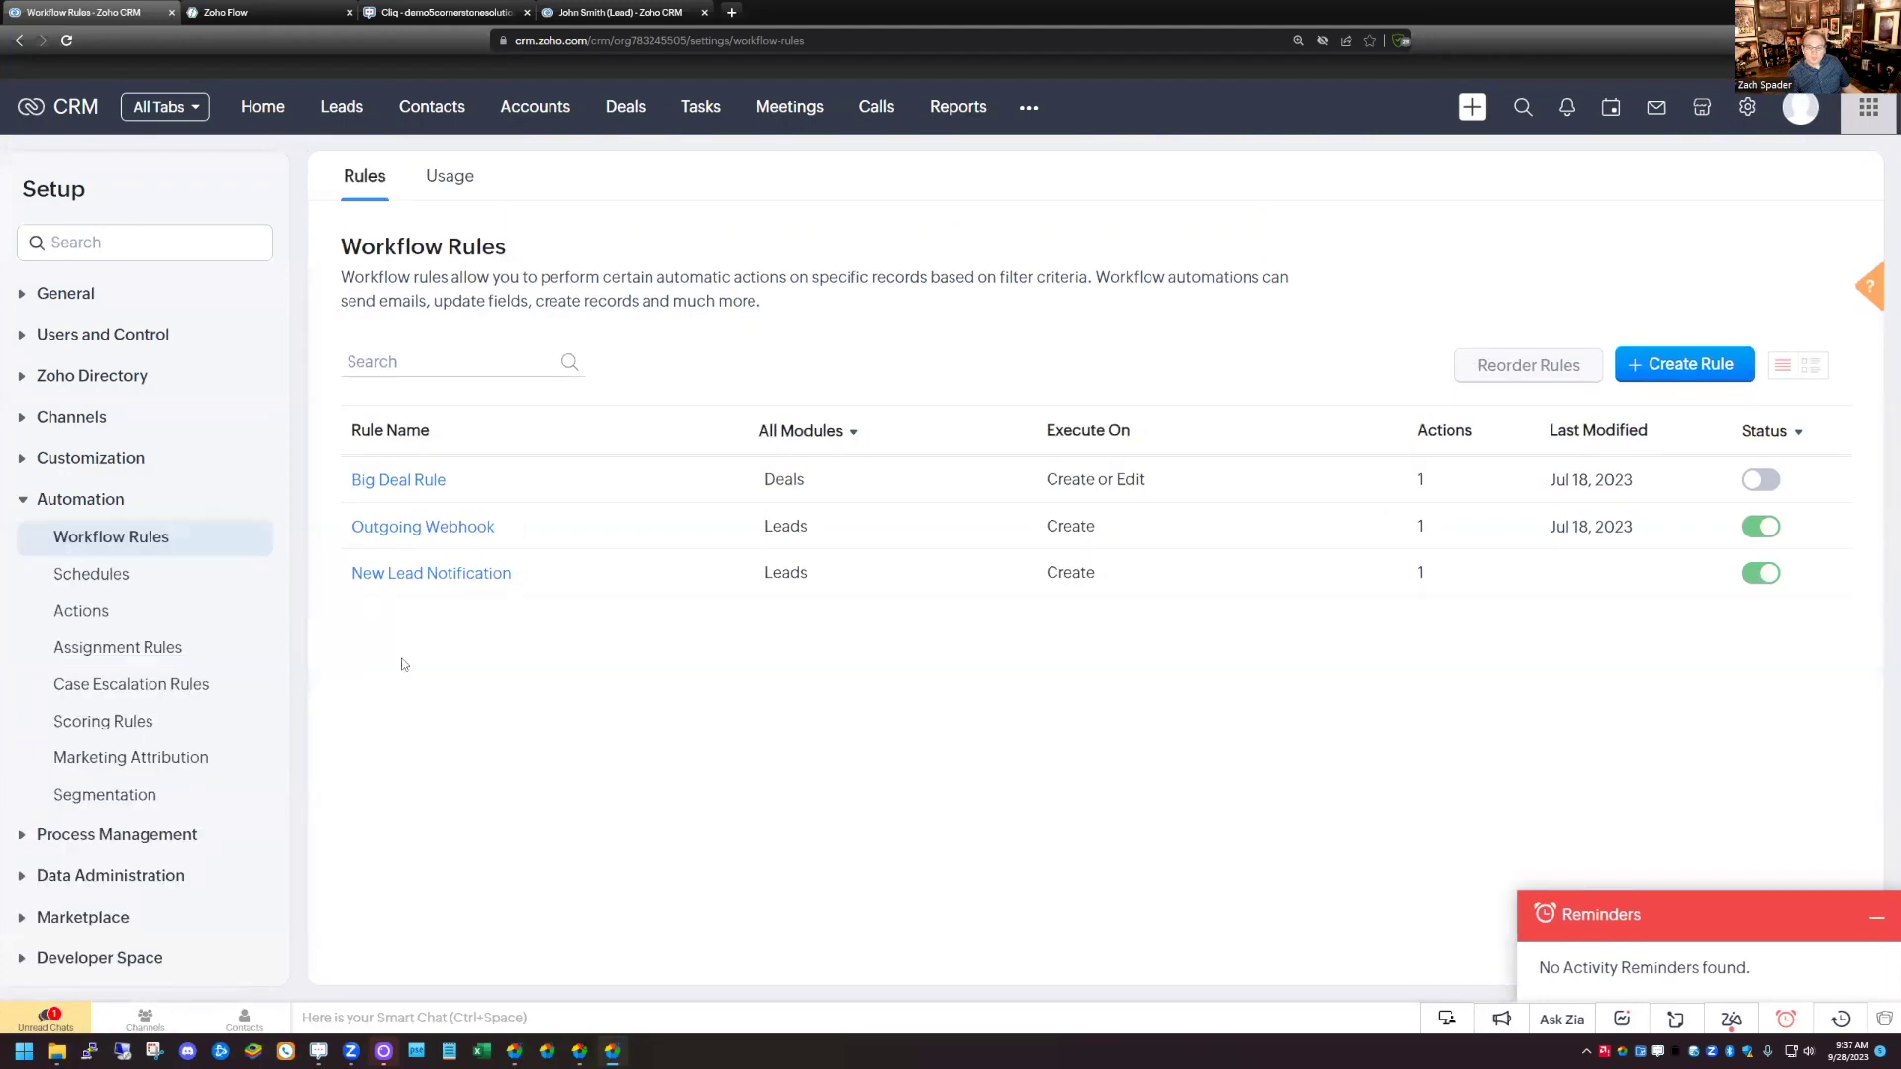
left_click(1686, 376)
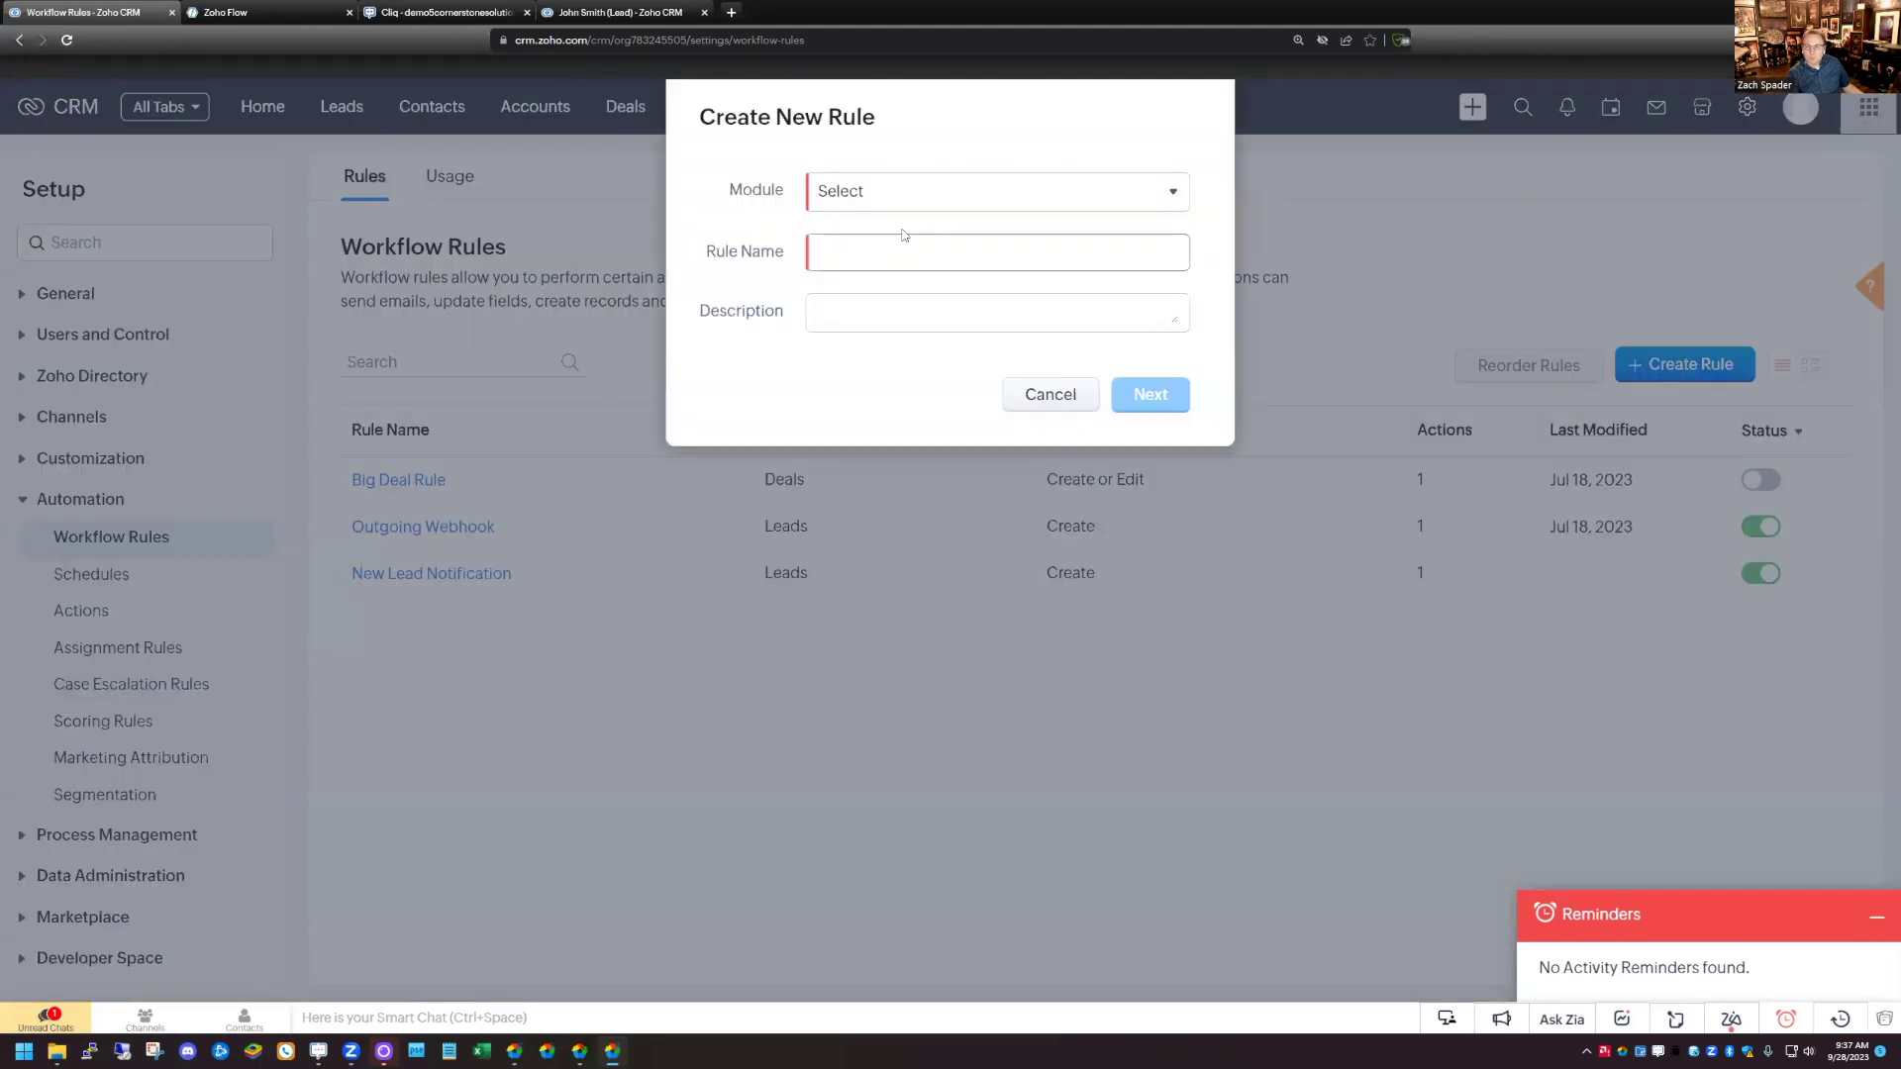
left_click(905, 198)
left_click(899, 453)
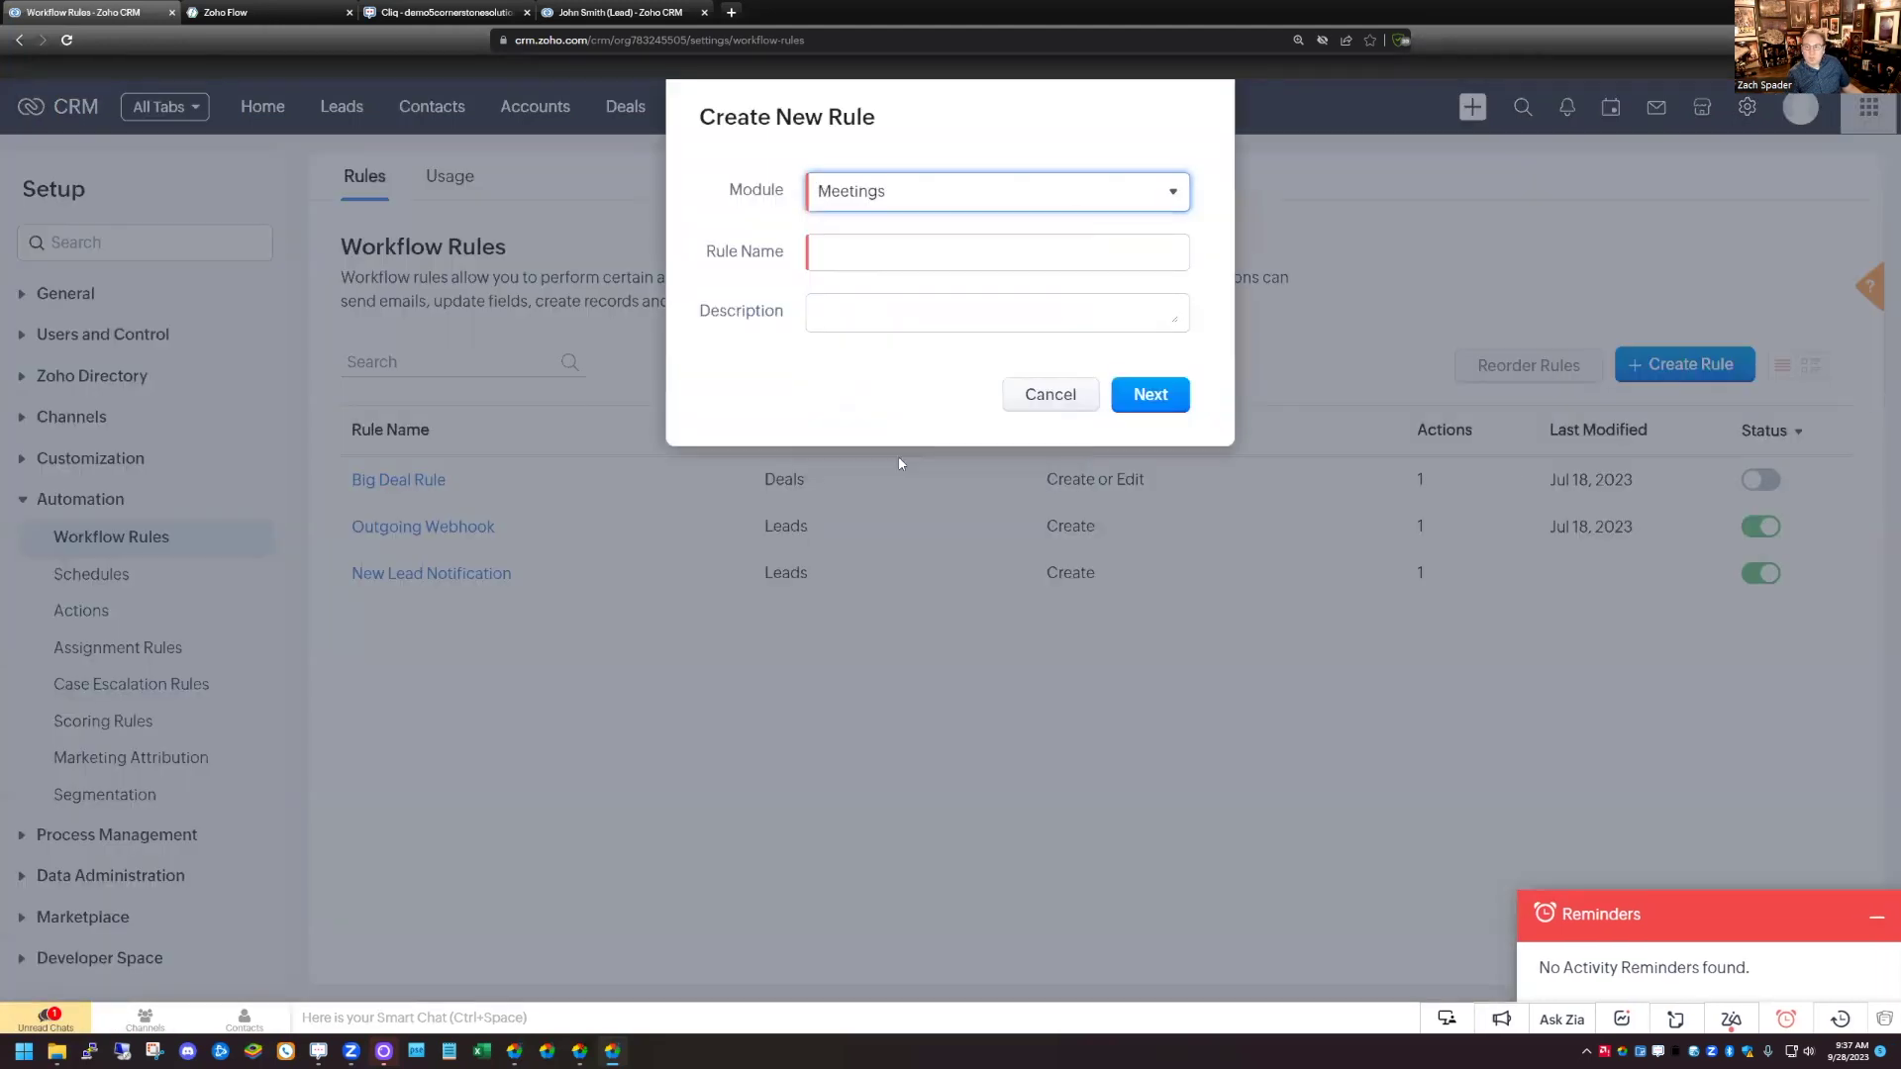
left_click(858, 256)
type("Meeting S")
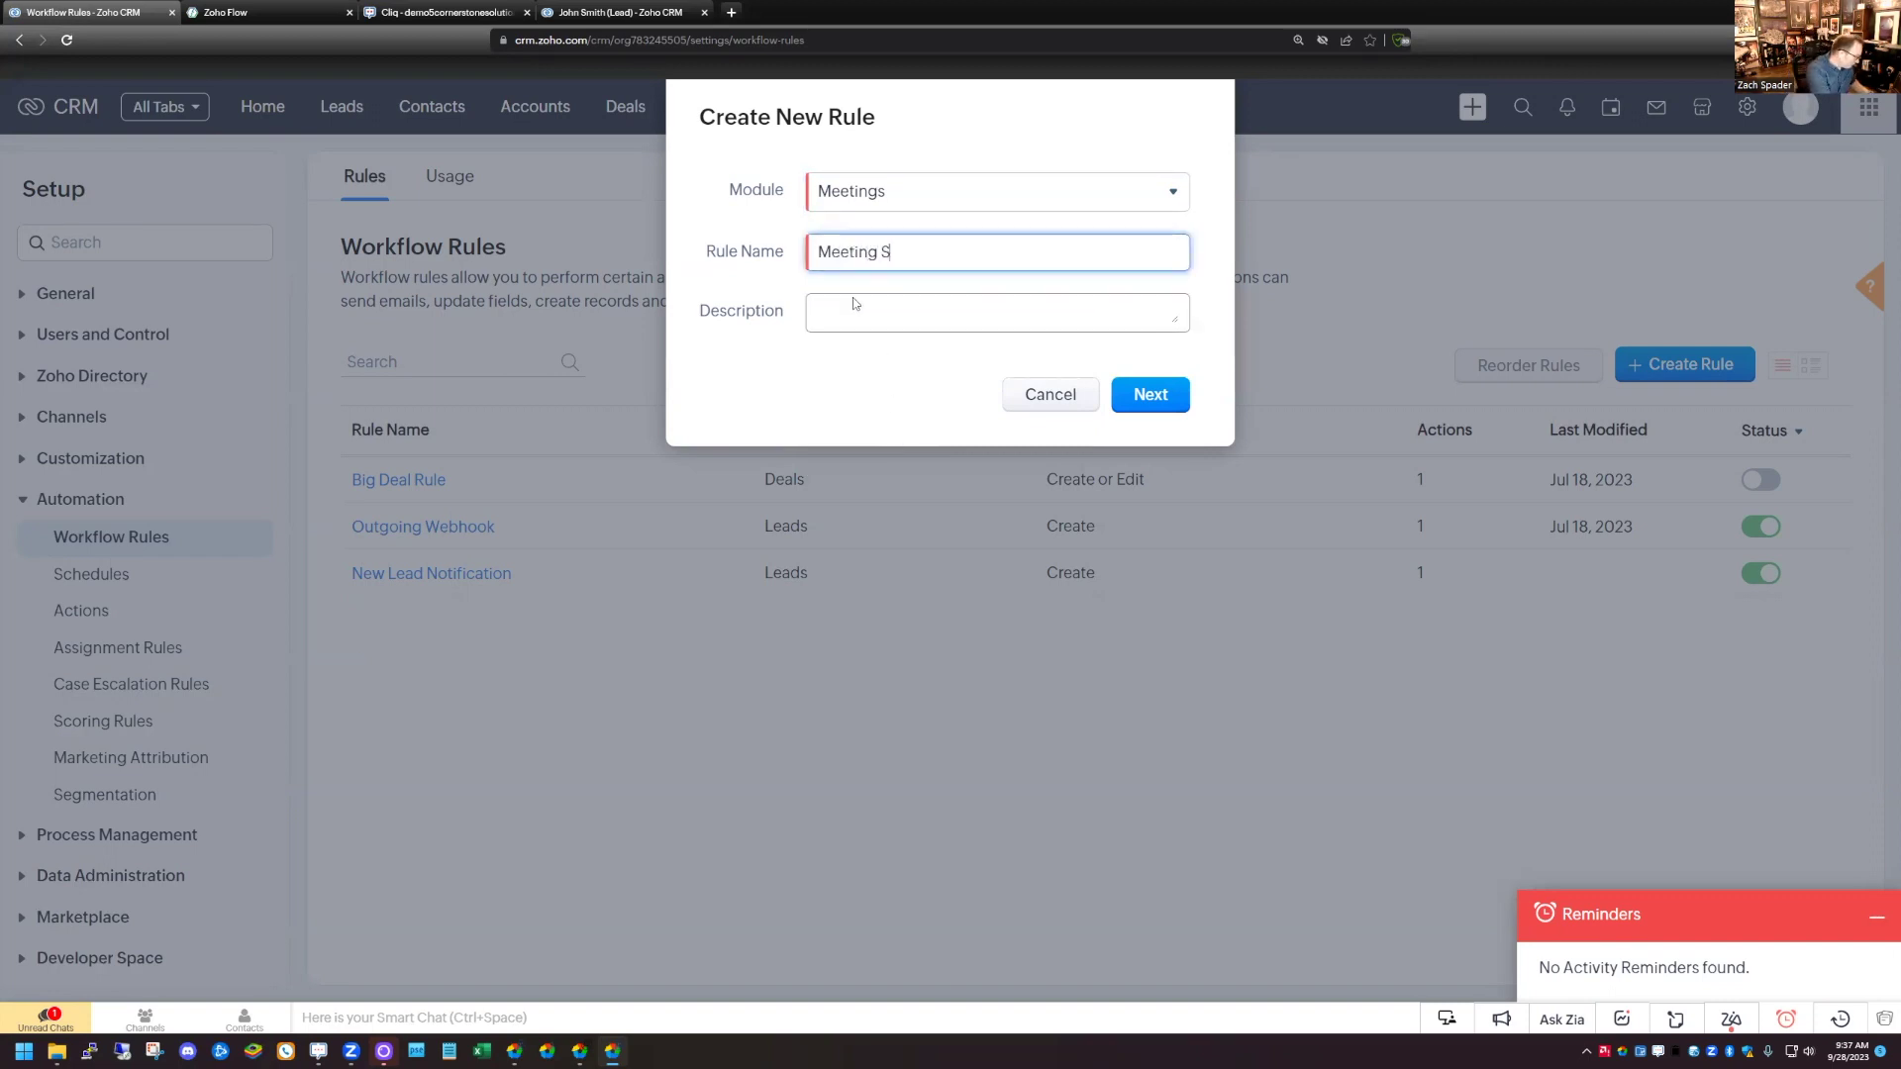
type("tart Notification")
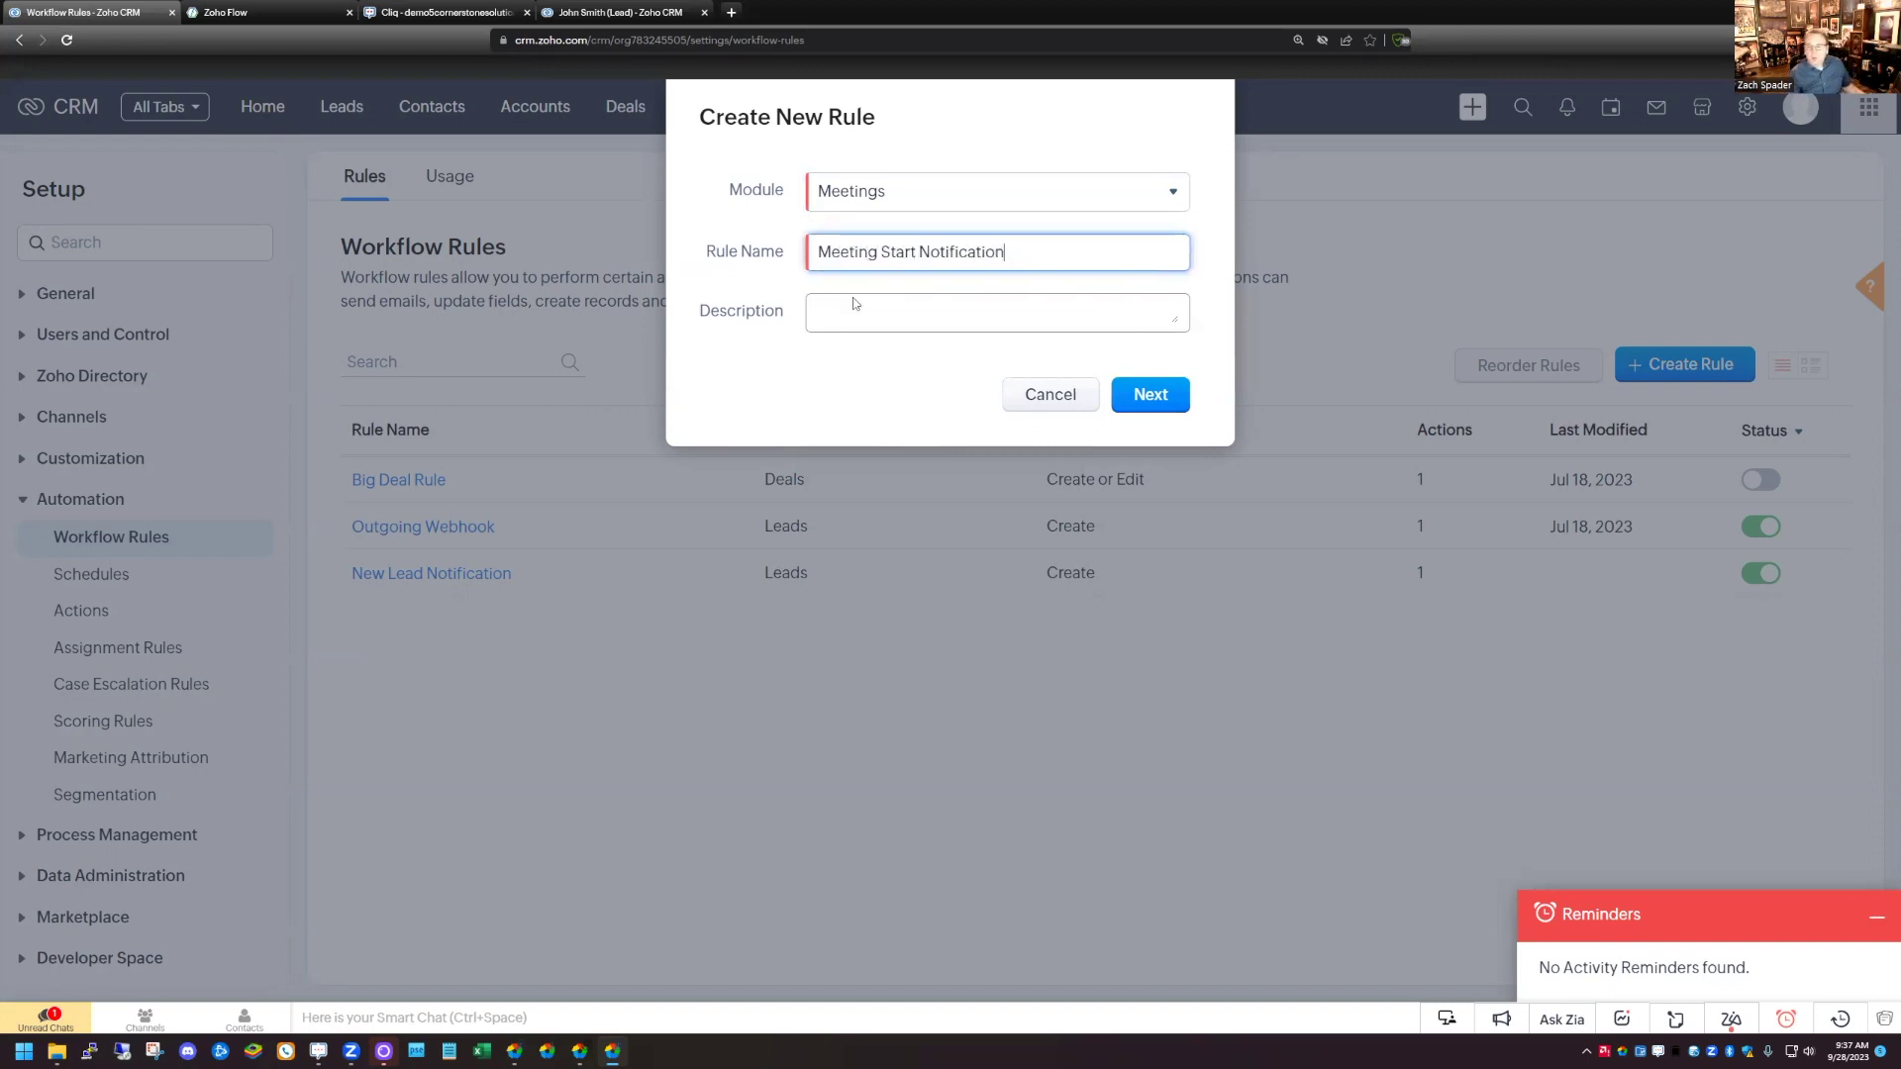
left_click(1146, 396)
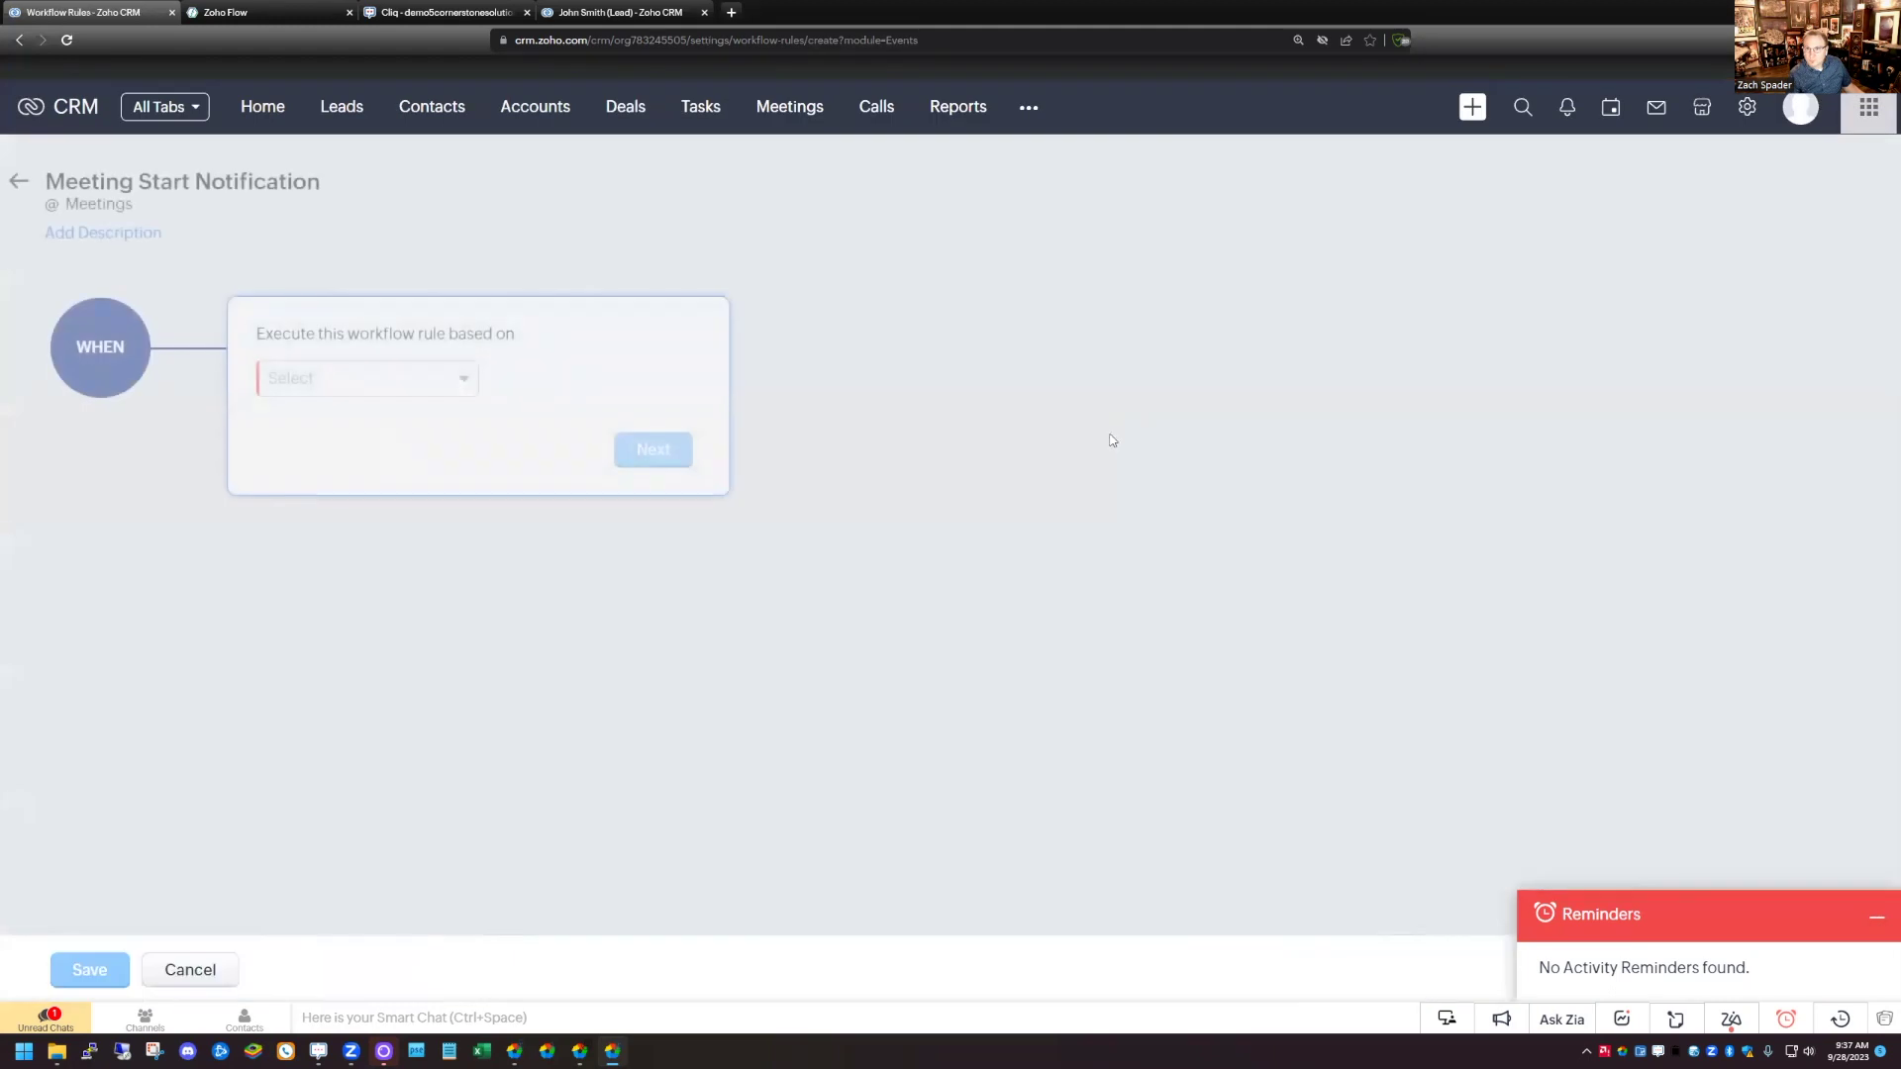
Base the rule's execution on a Date/Time field, using the meeting's From field
left_click(354, 379)
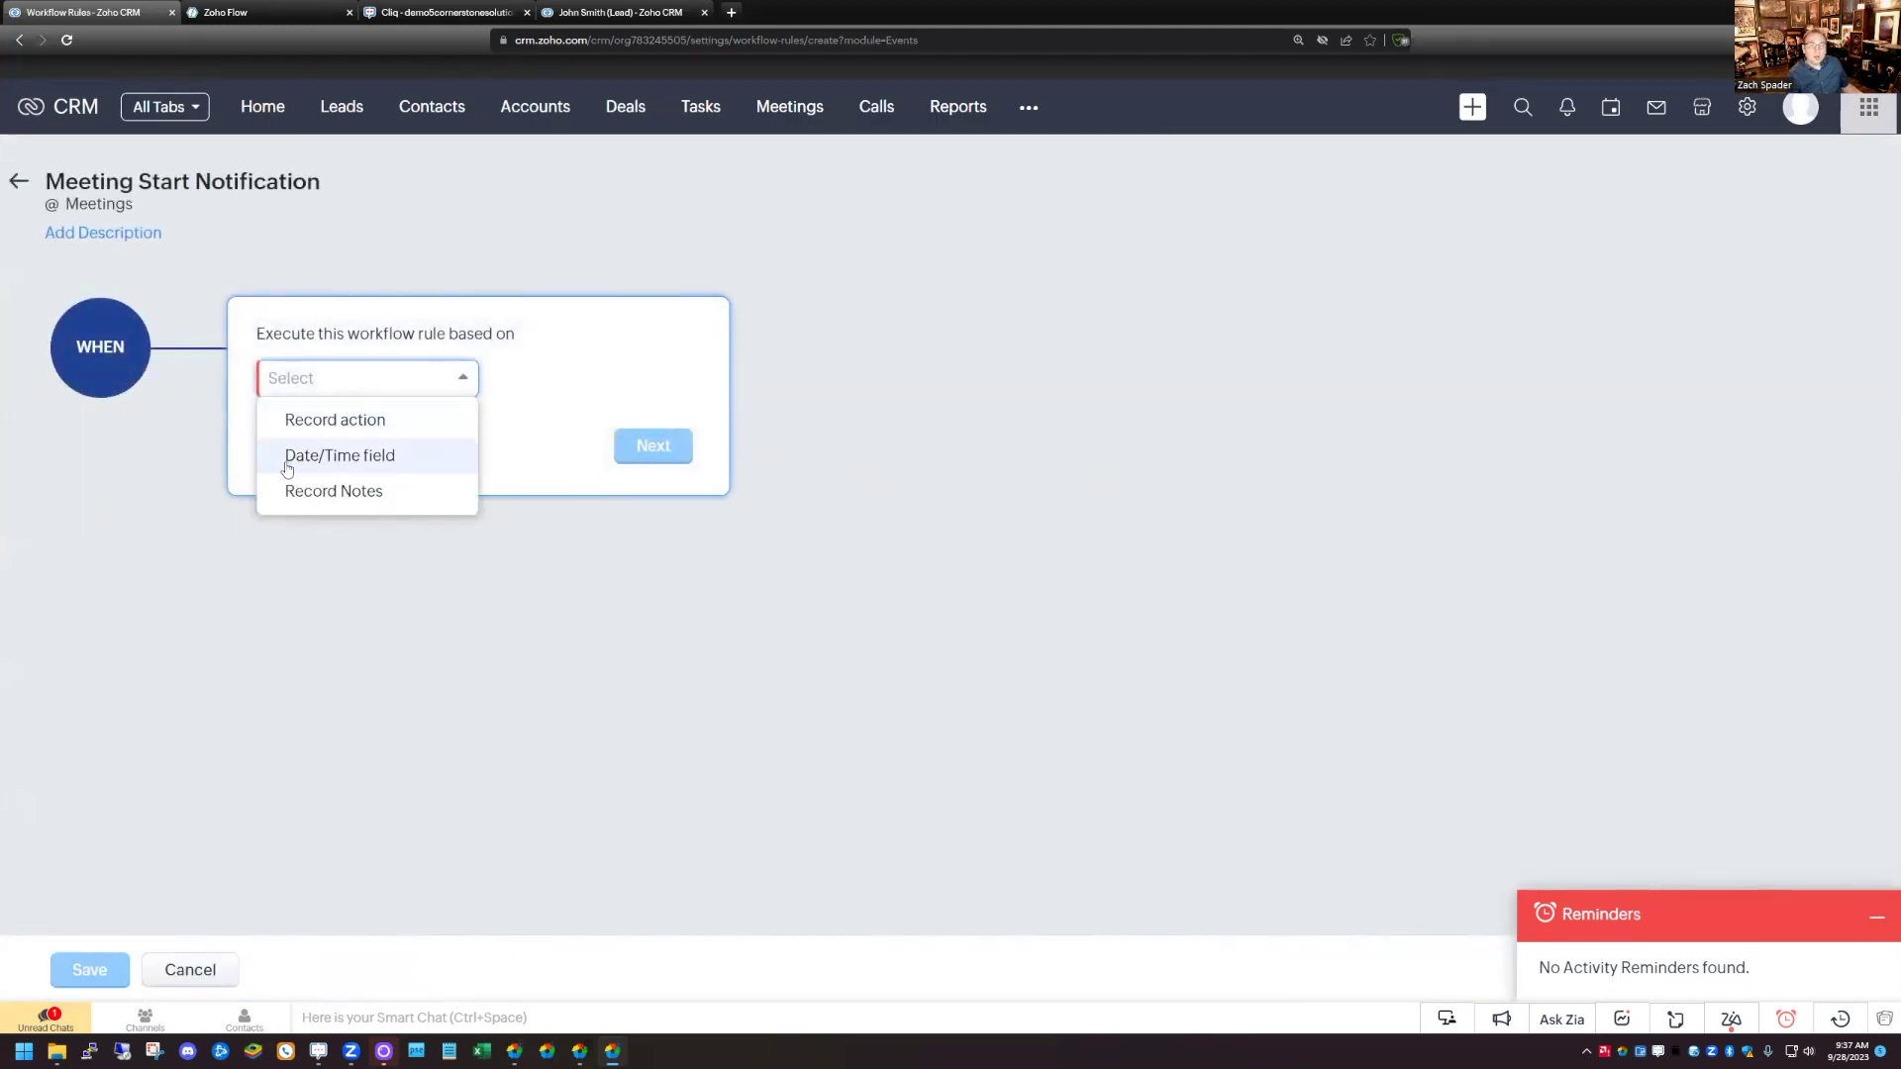
left_click(334, 457)
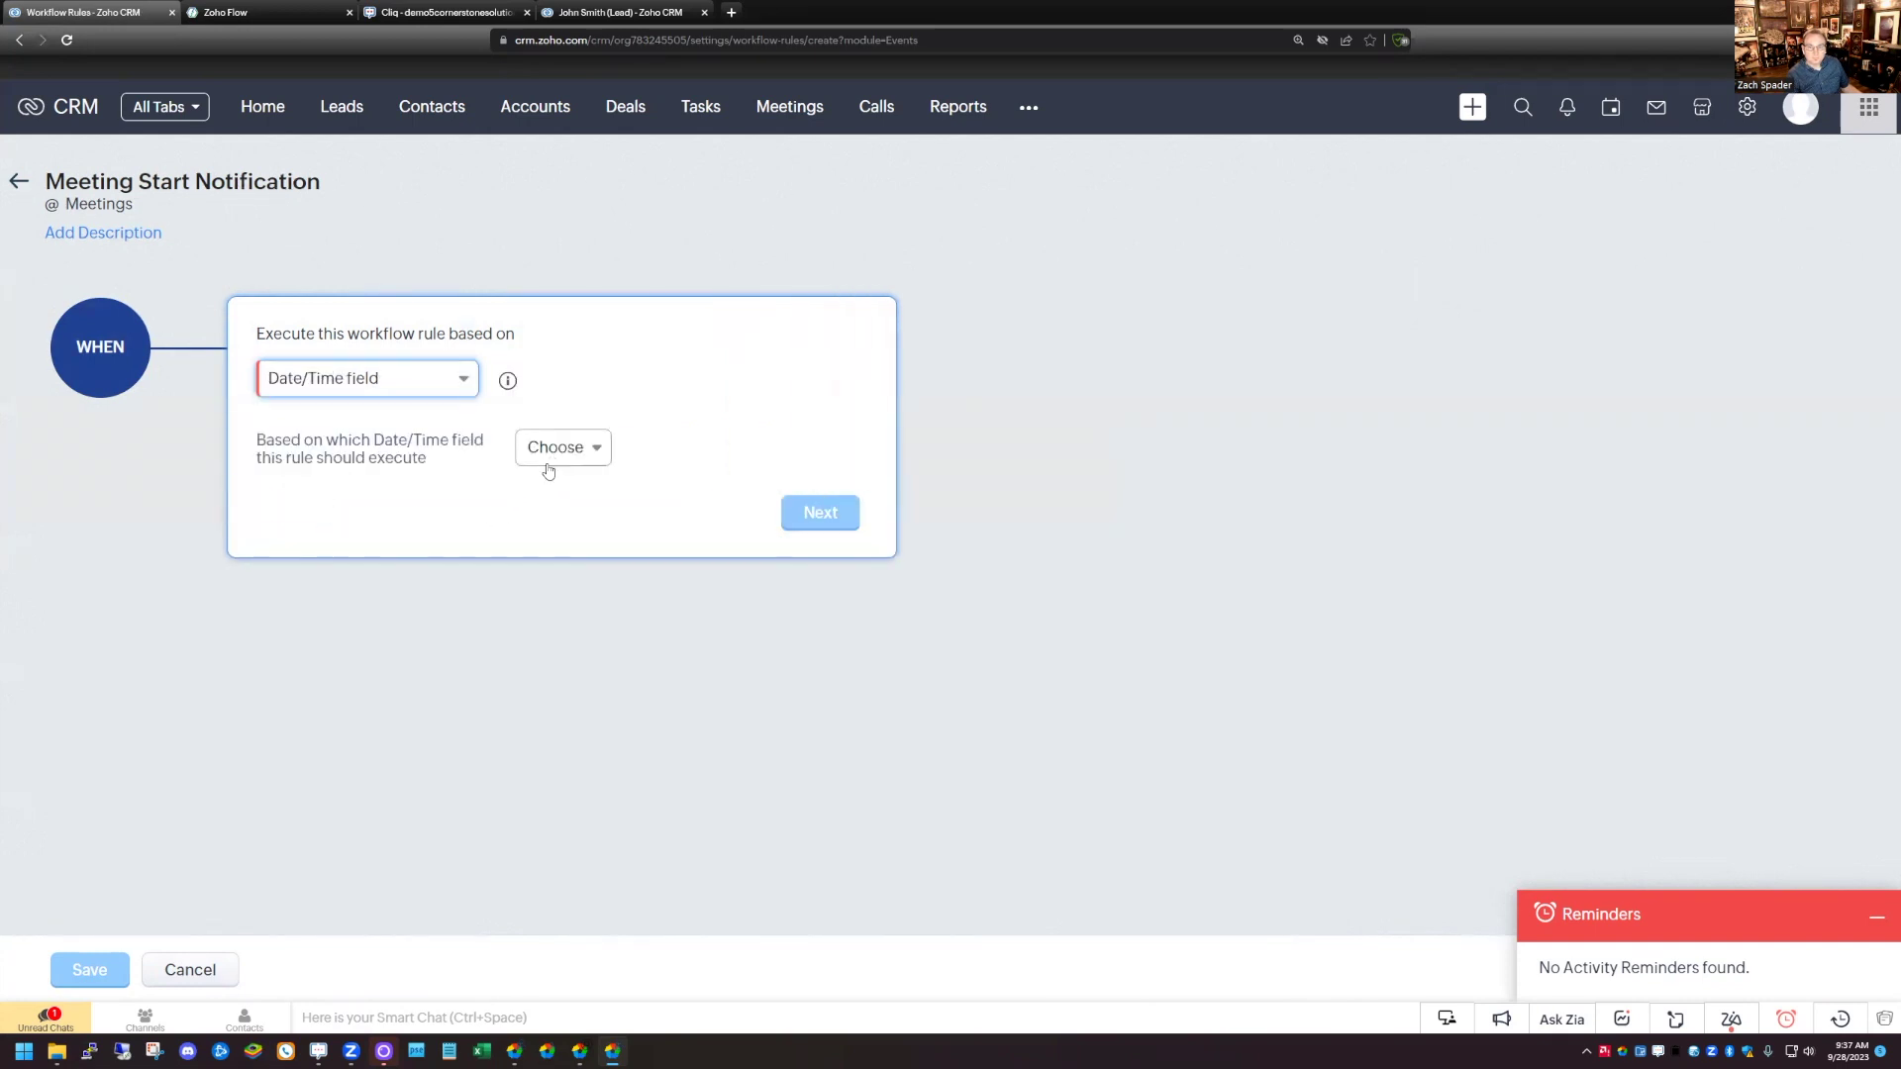
left_click(549, 469)
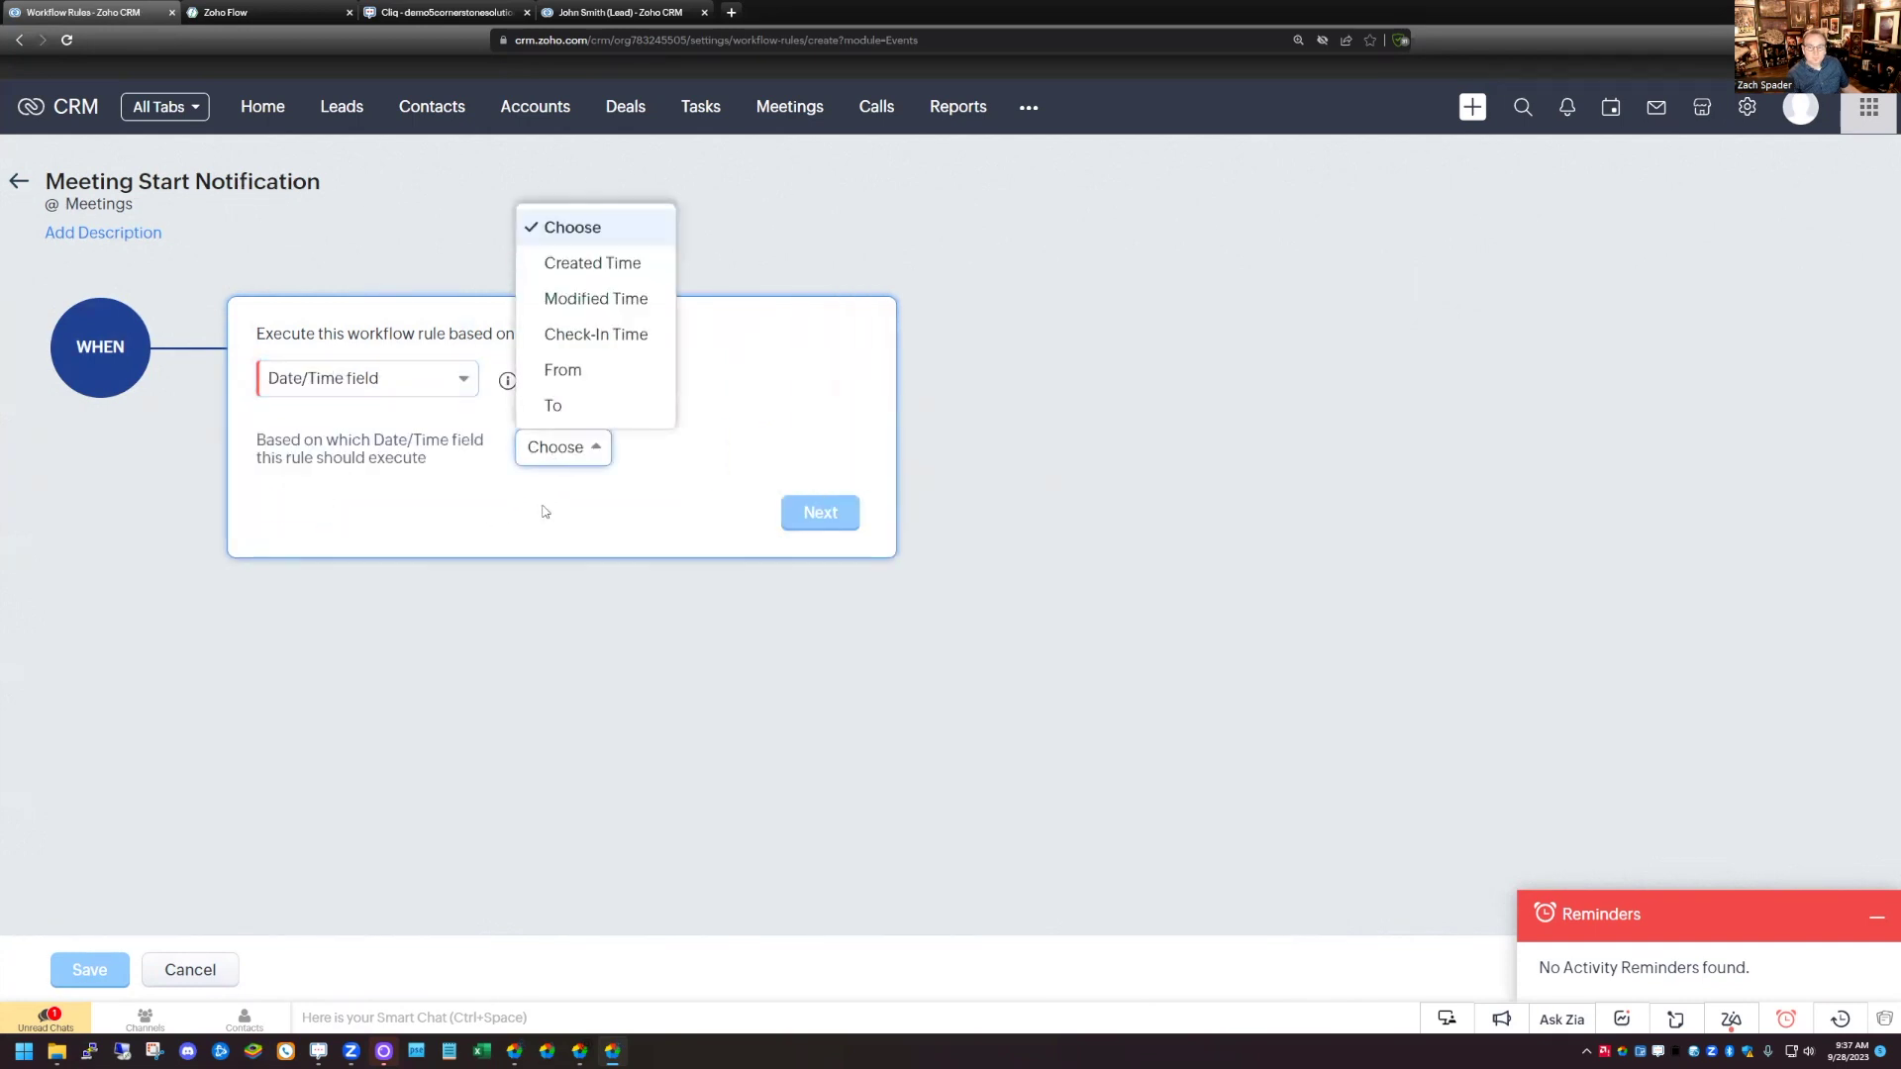
left_click(563, 370)
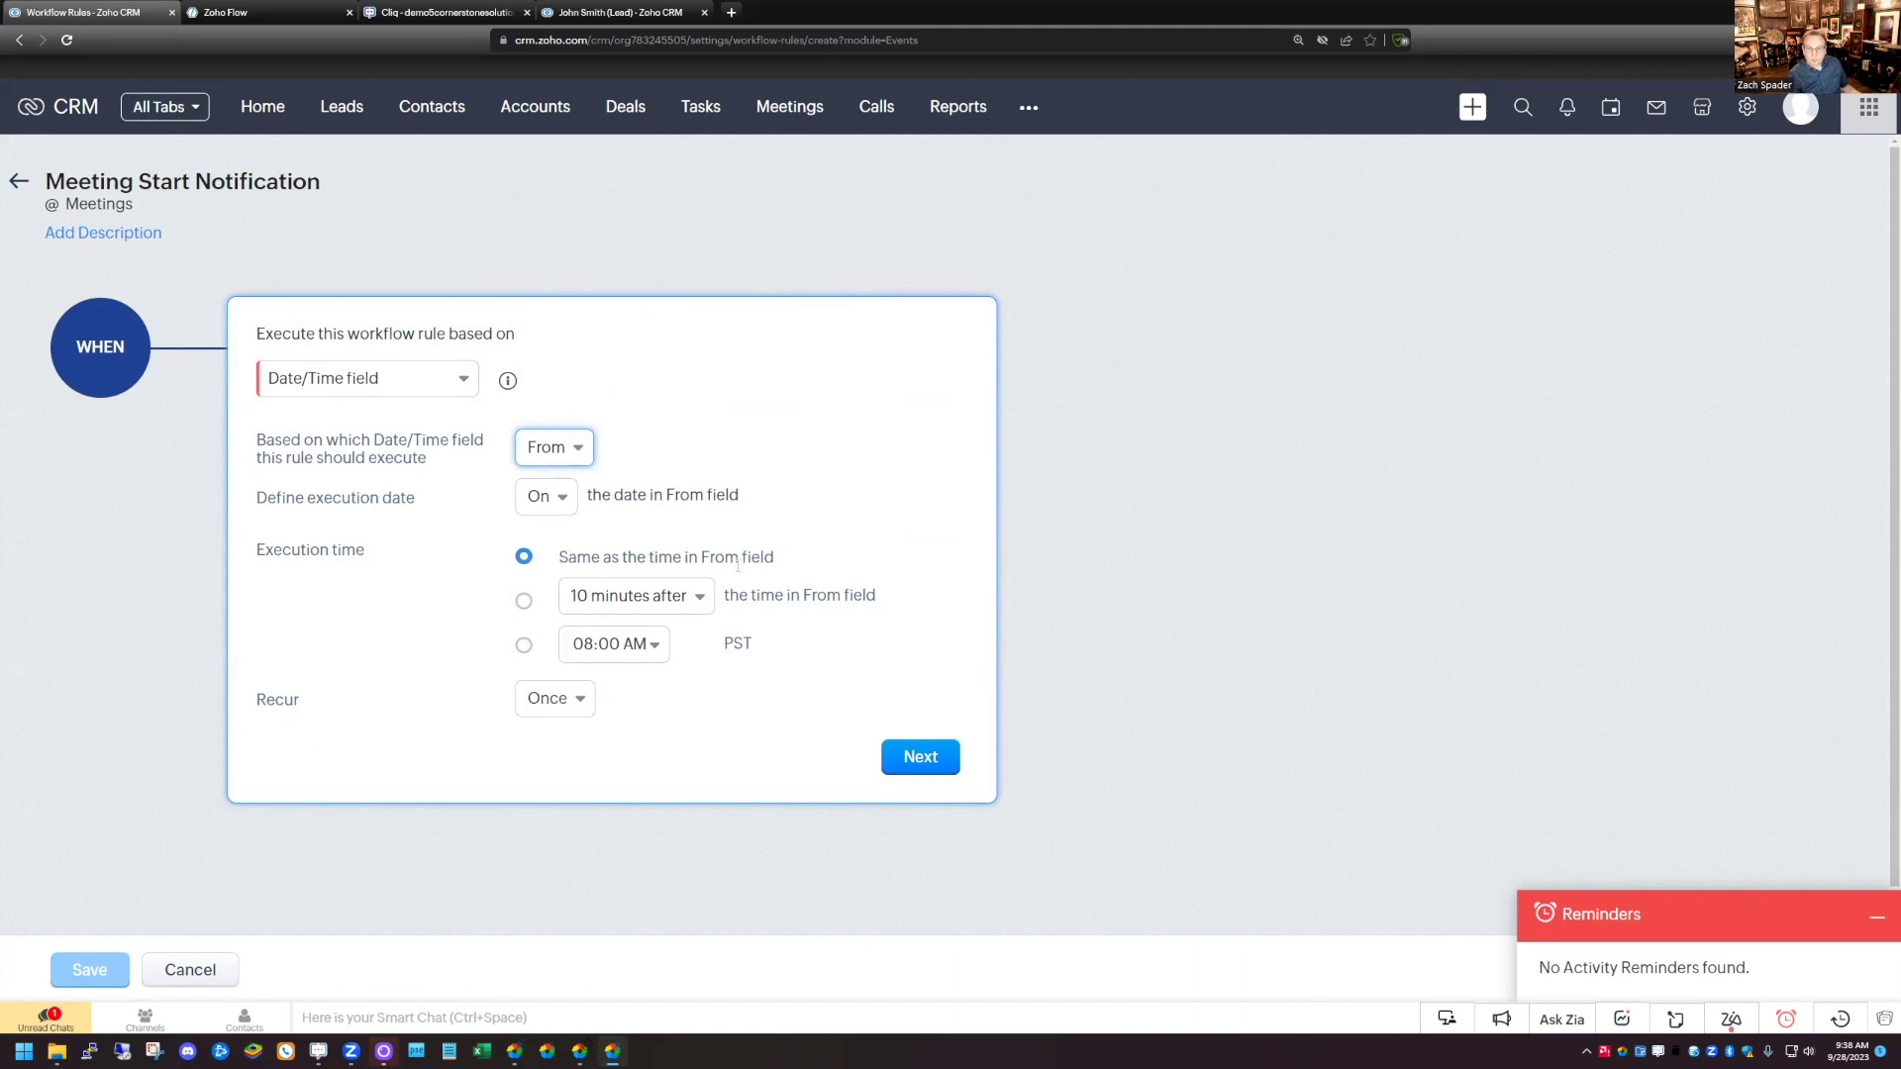
left_click(632, 600)
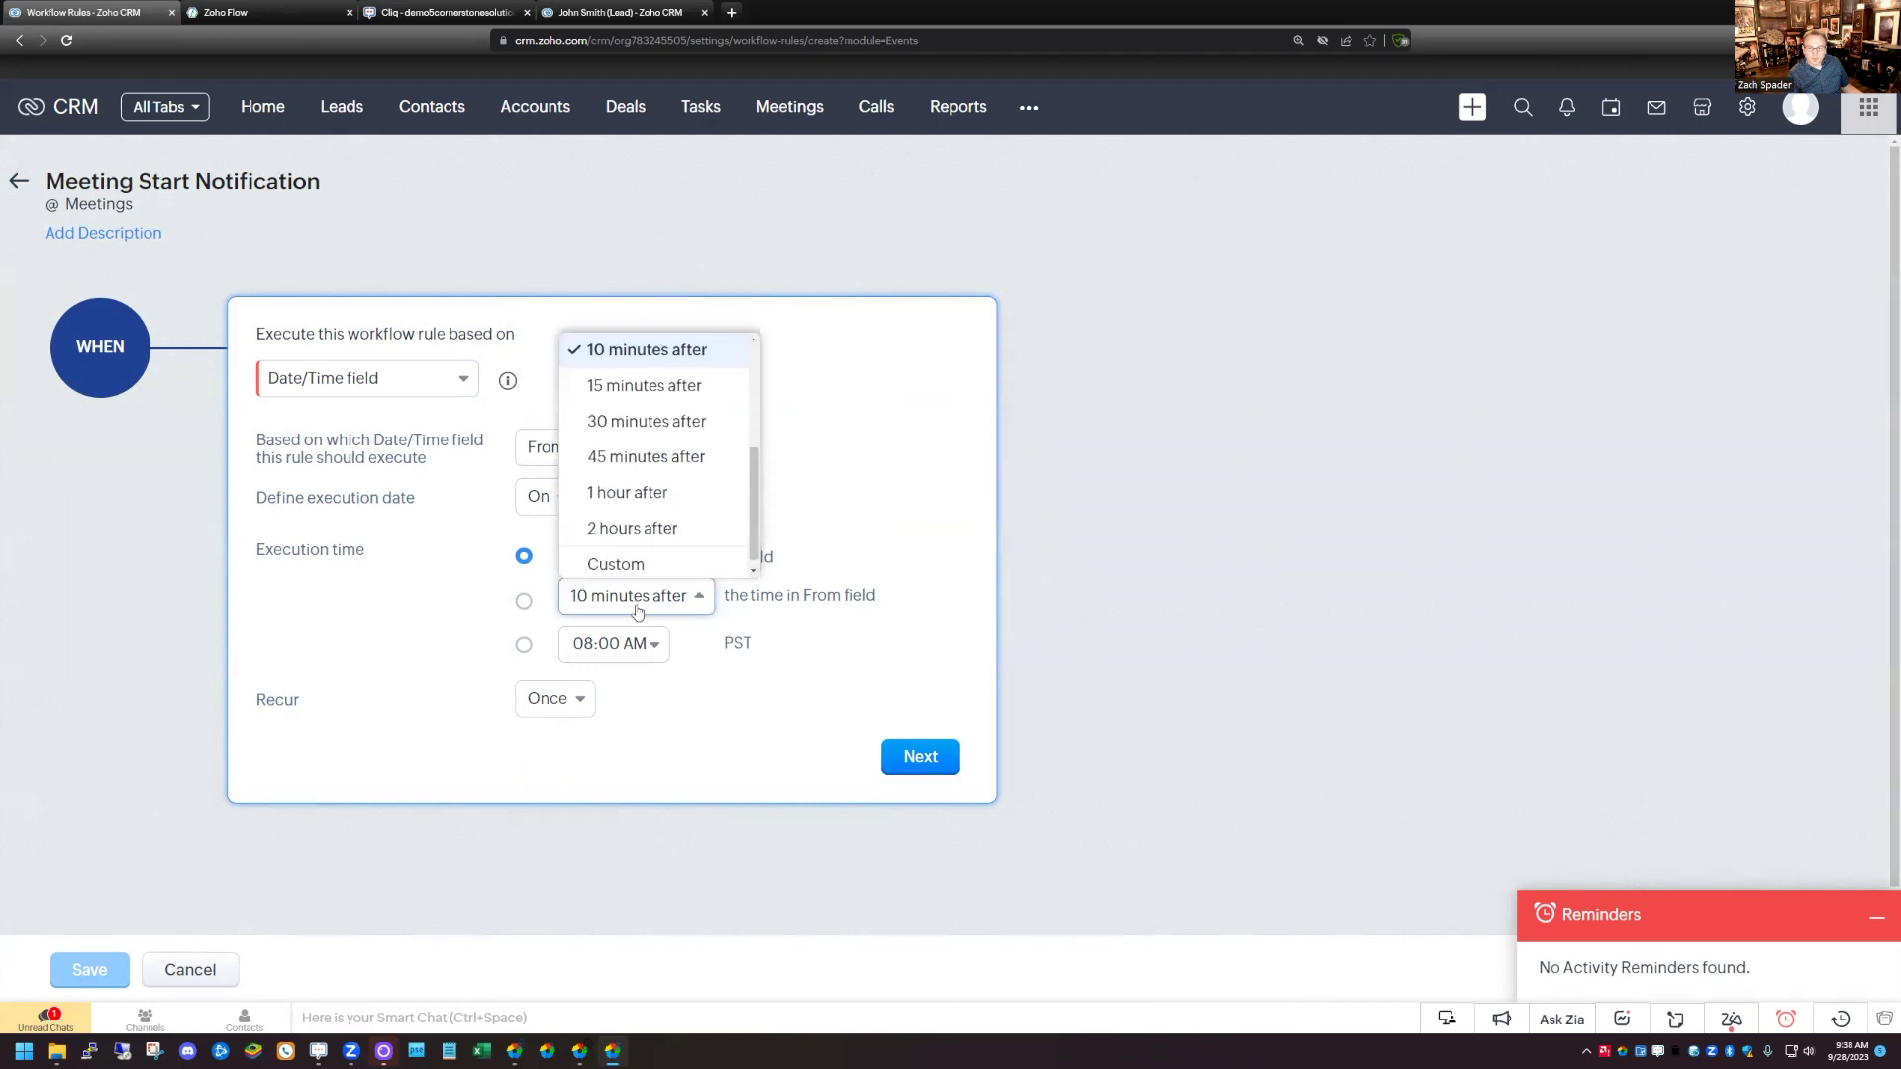
left_click_drag(750, 492, 750, 391)
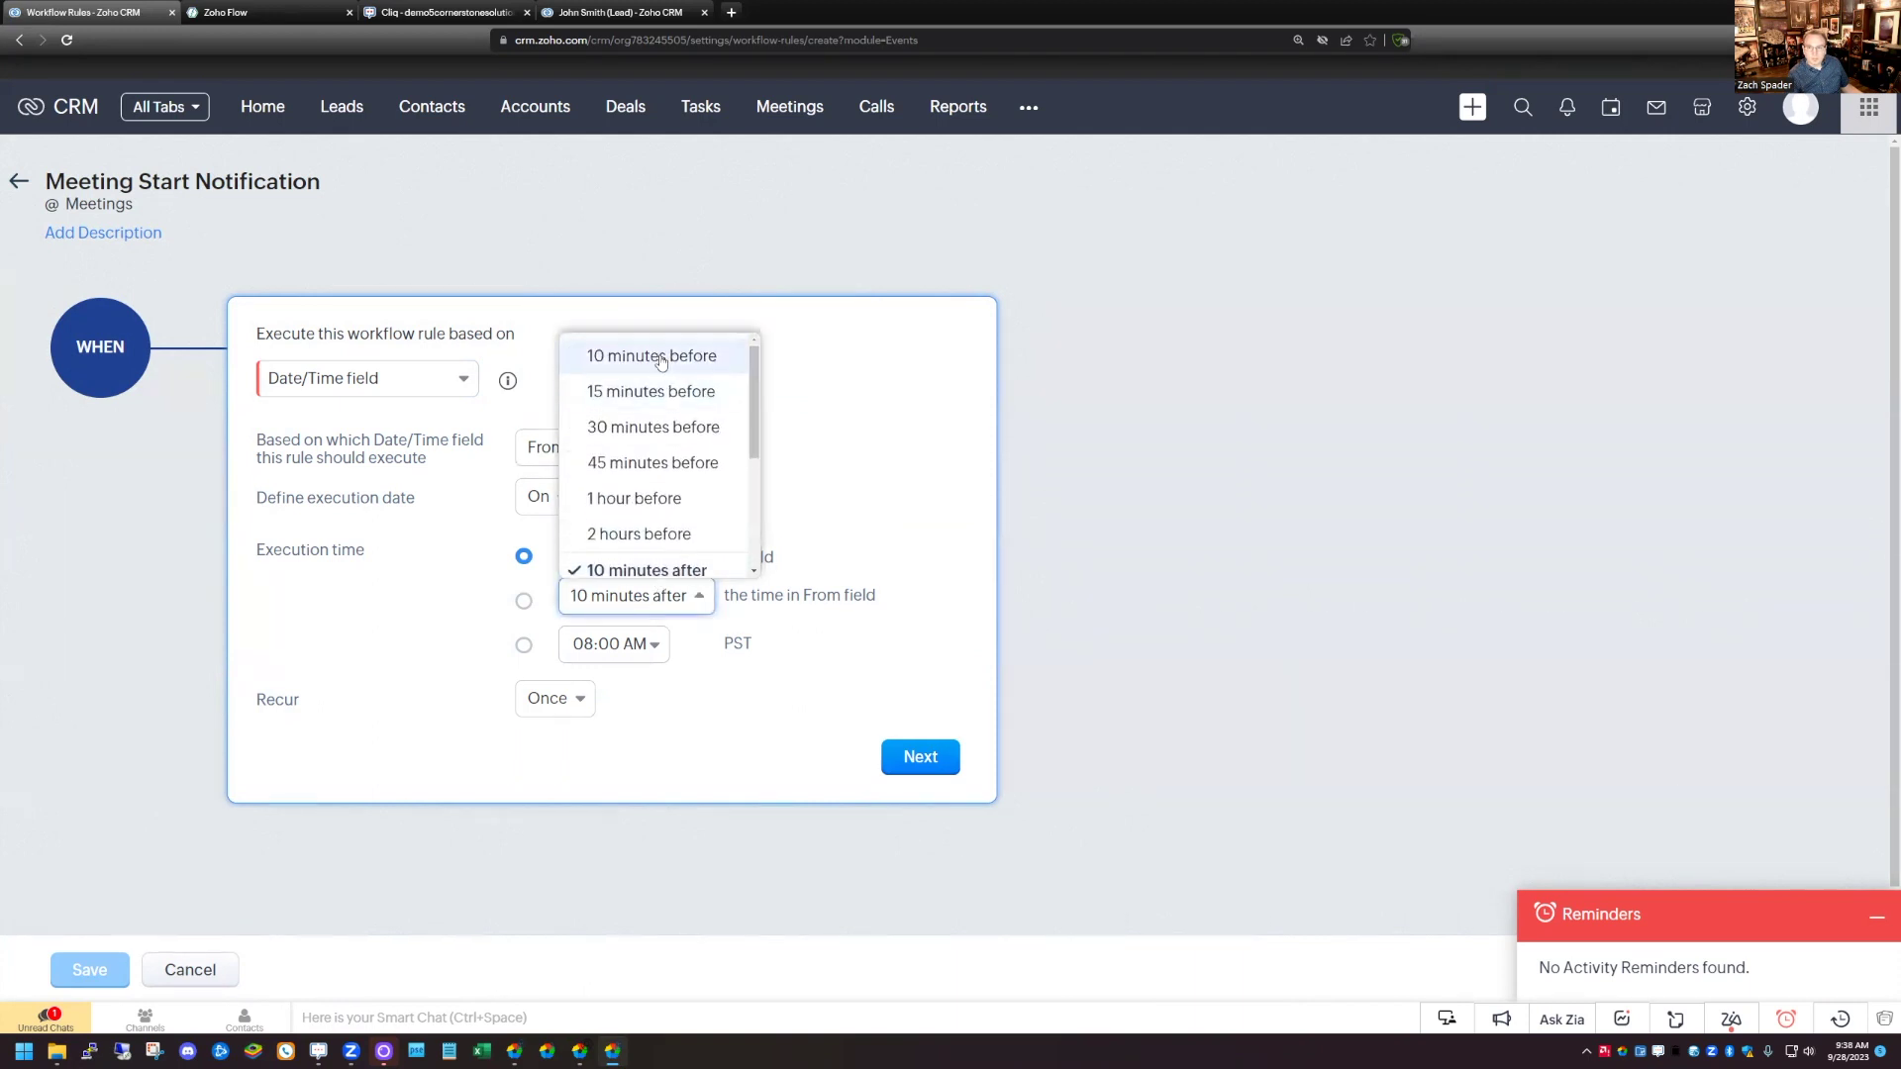
left_click(928, 440)
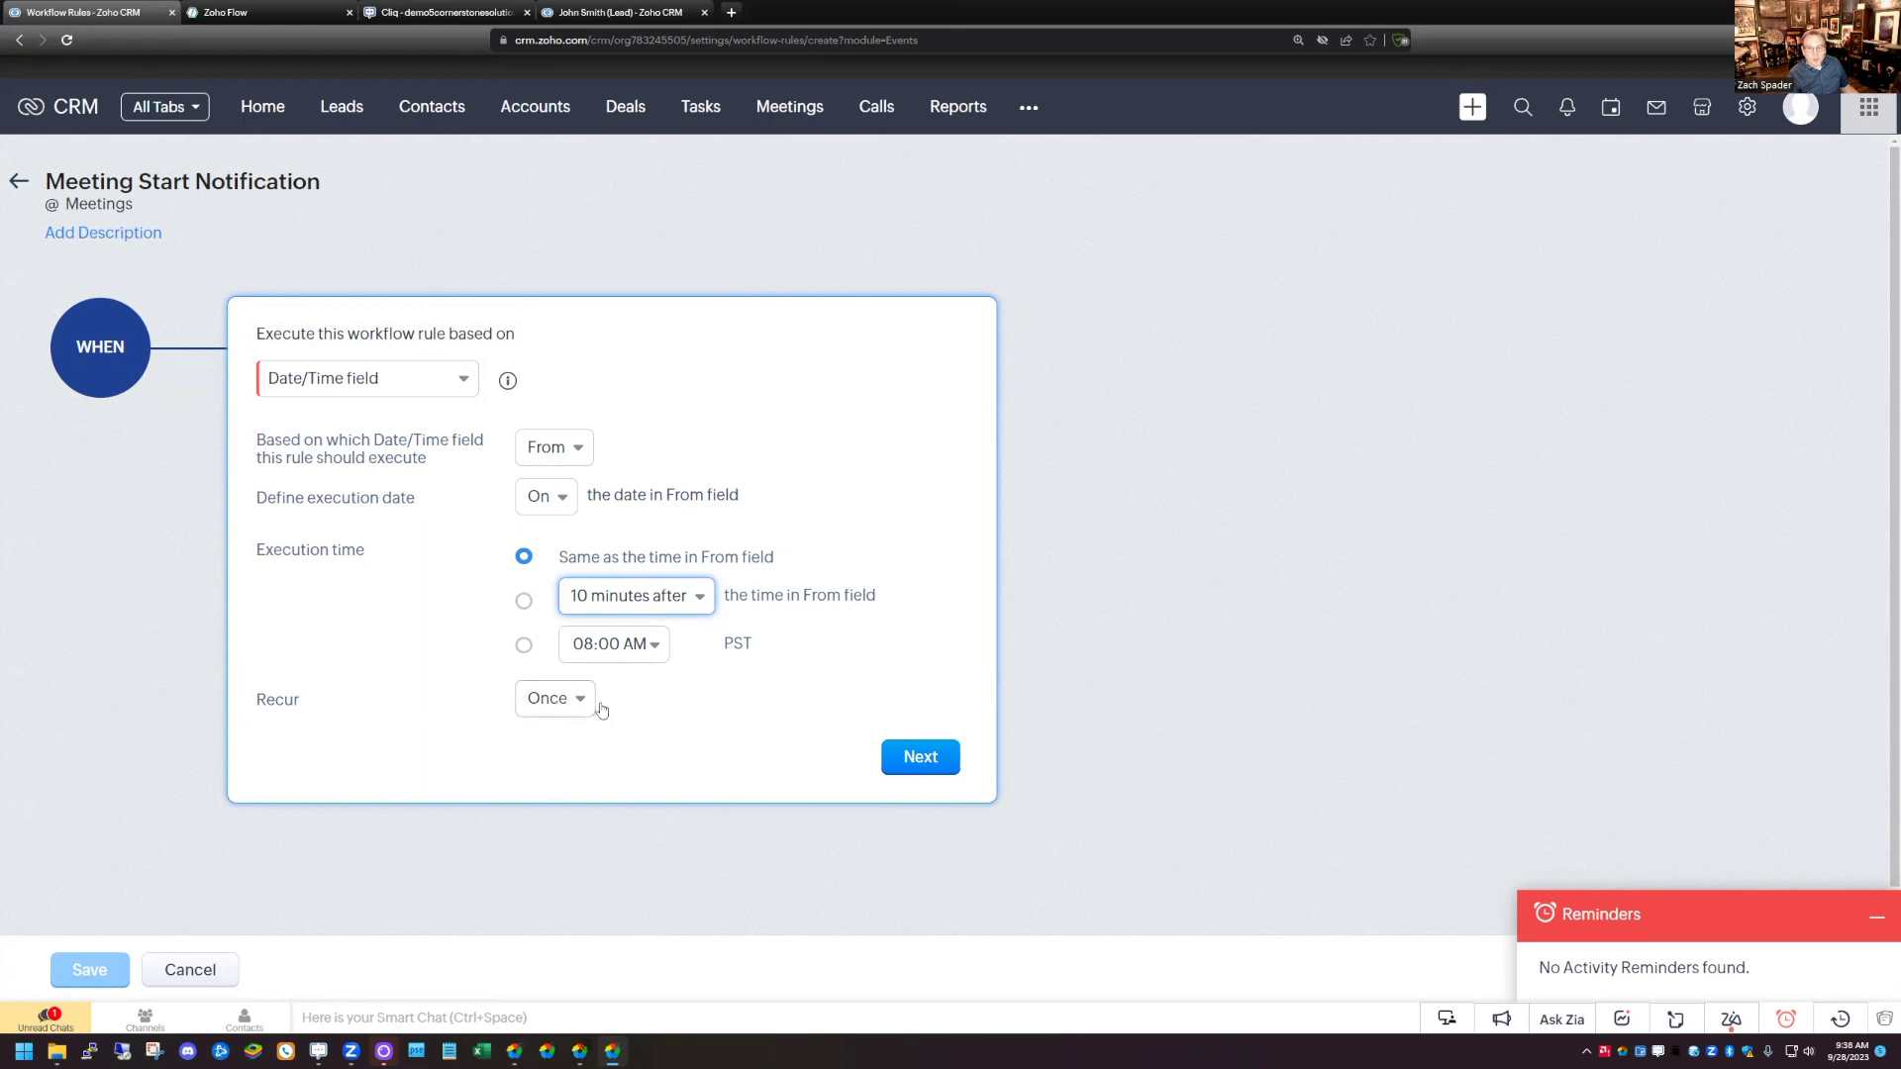
Accept the trigger at the same time as the From field, recurring once, and apply the rule to all meetings
left_click(922, 757)
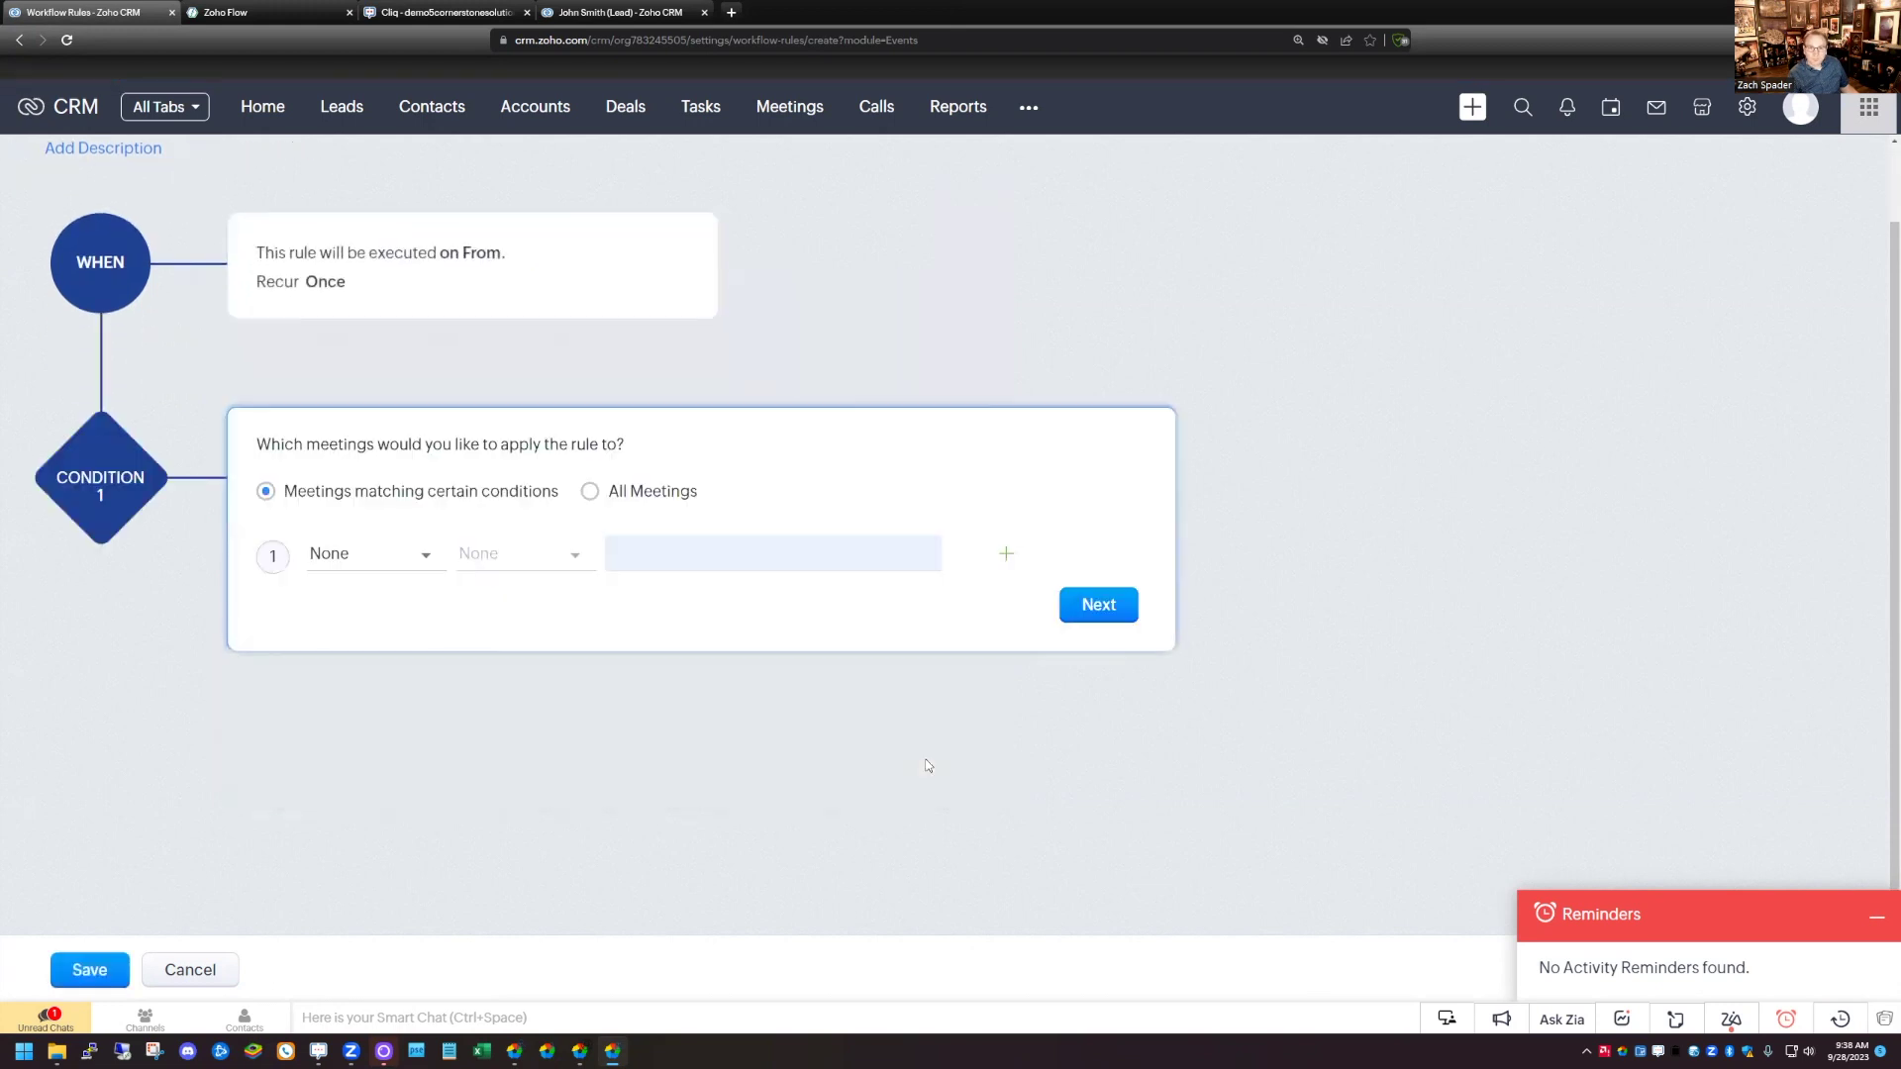
left_click(590, 491)
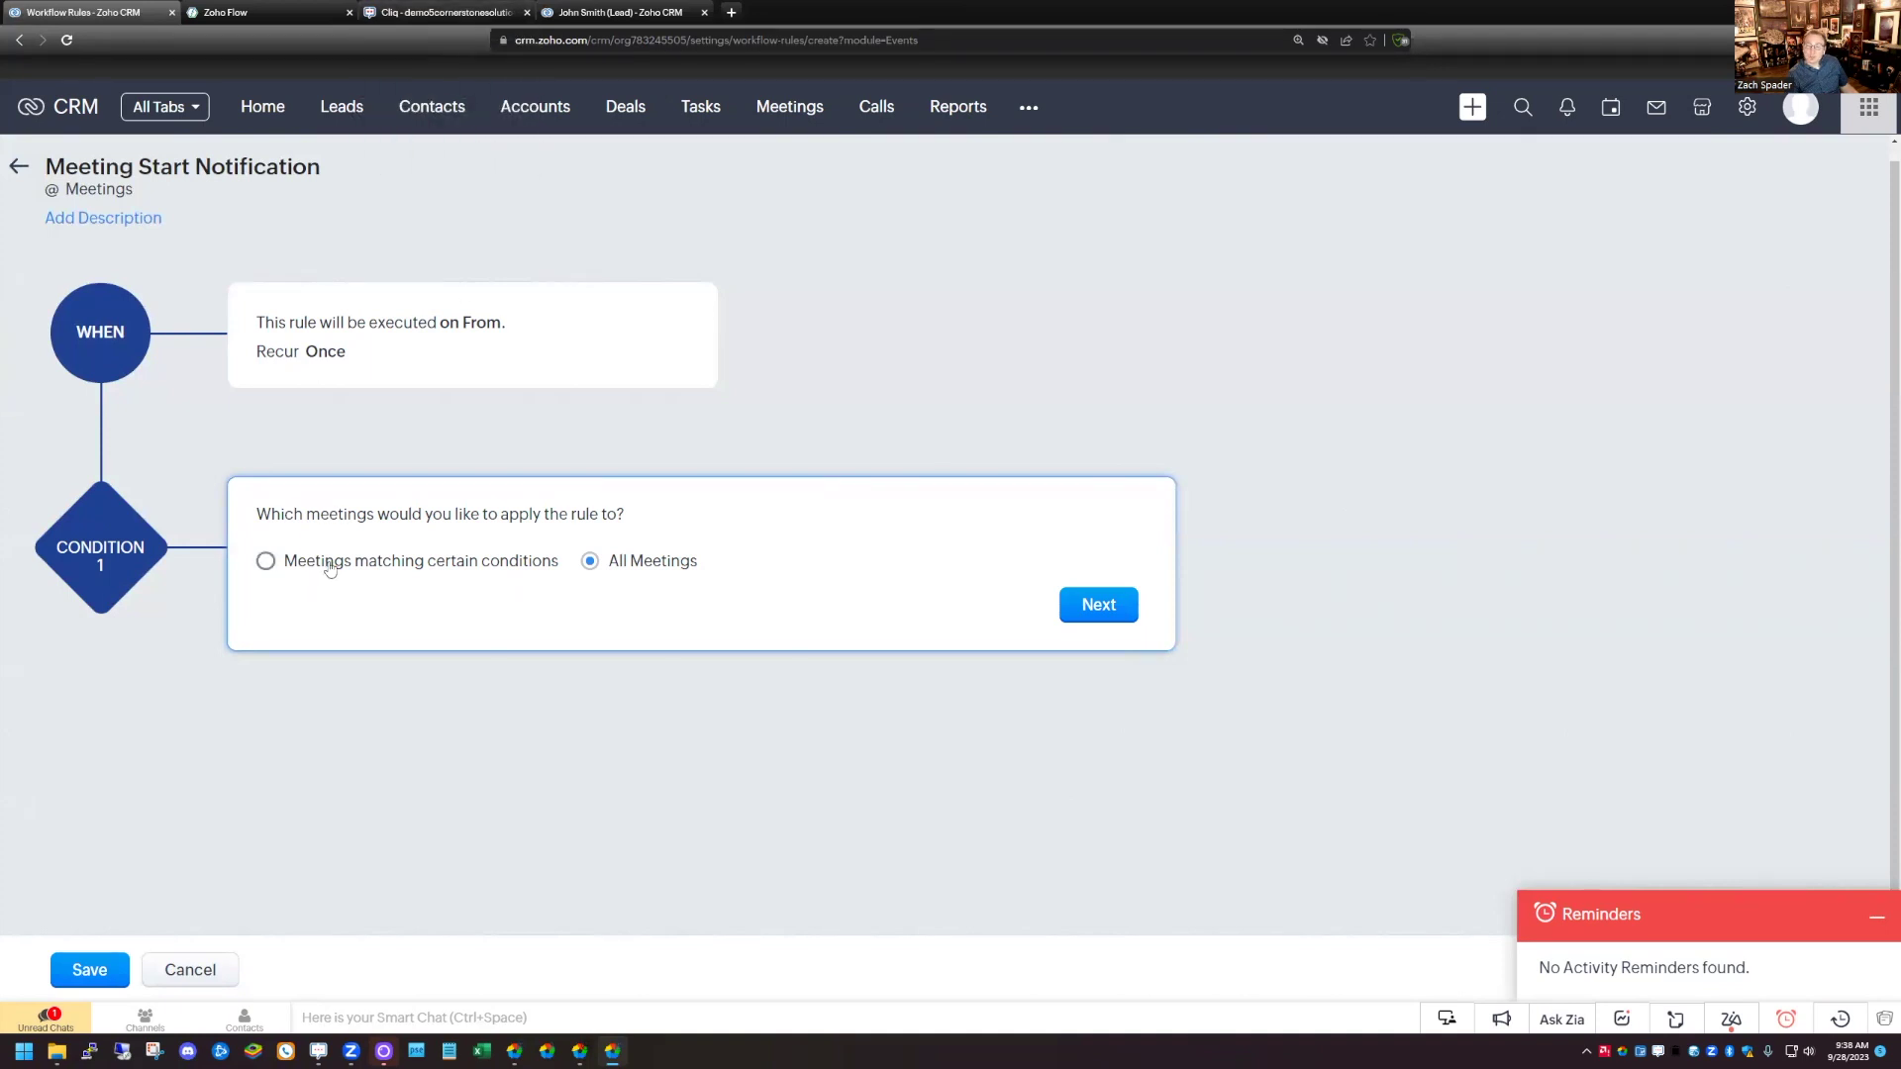
left_click(265, 562)
left_click(364, 558)
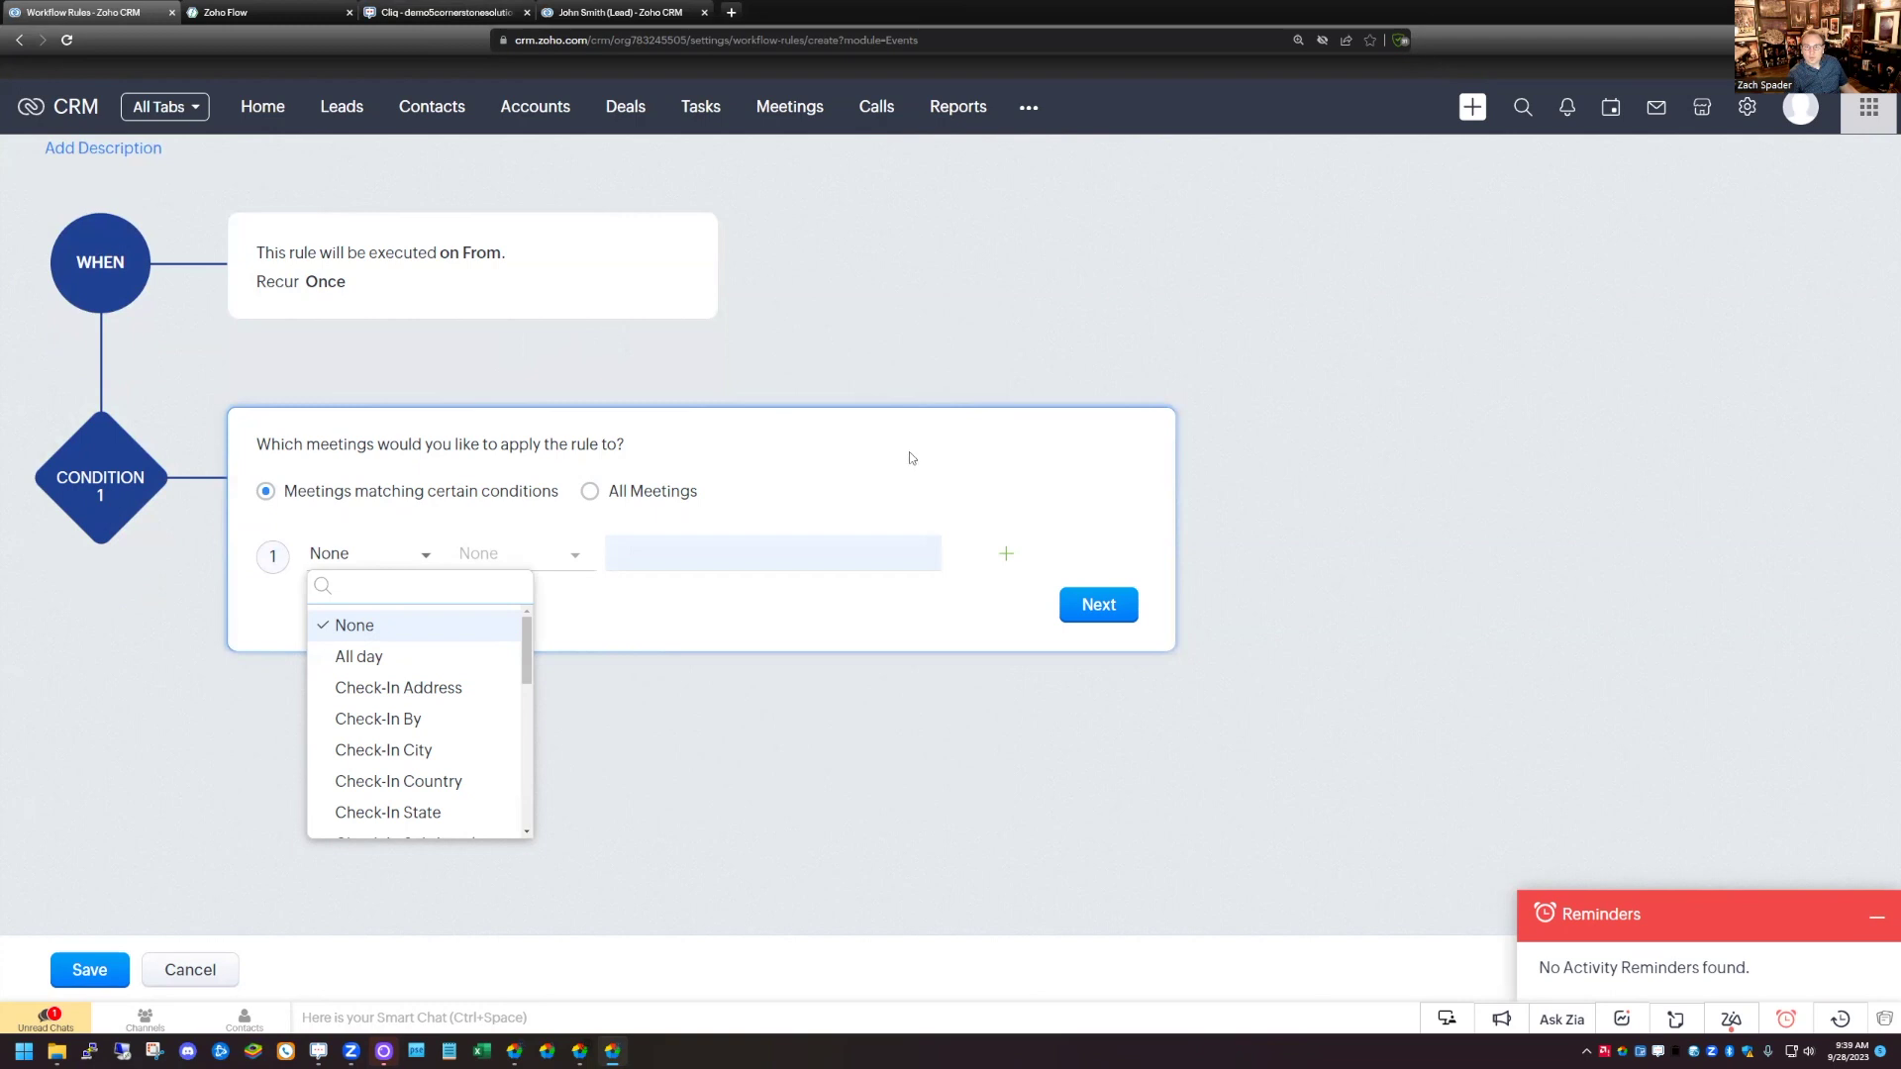
left_click(791, 731)
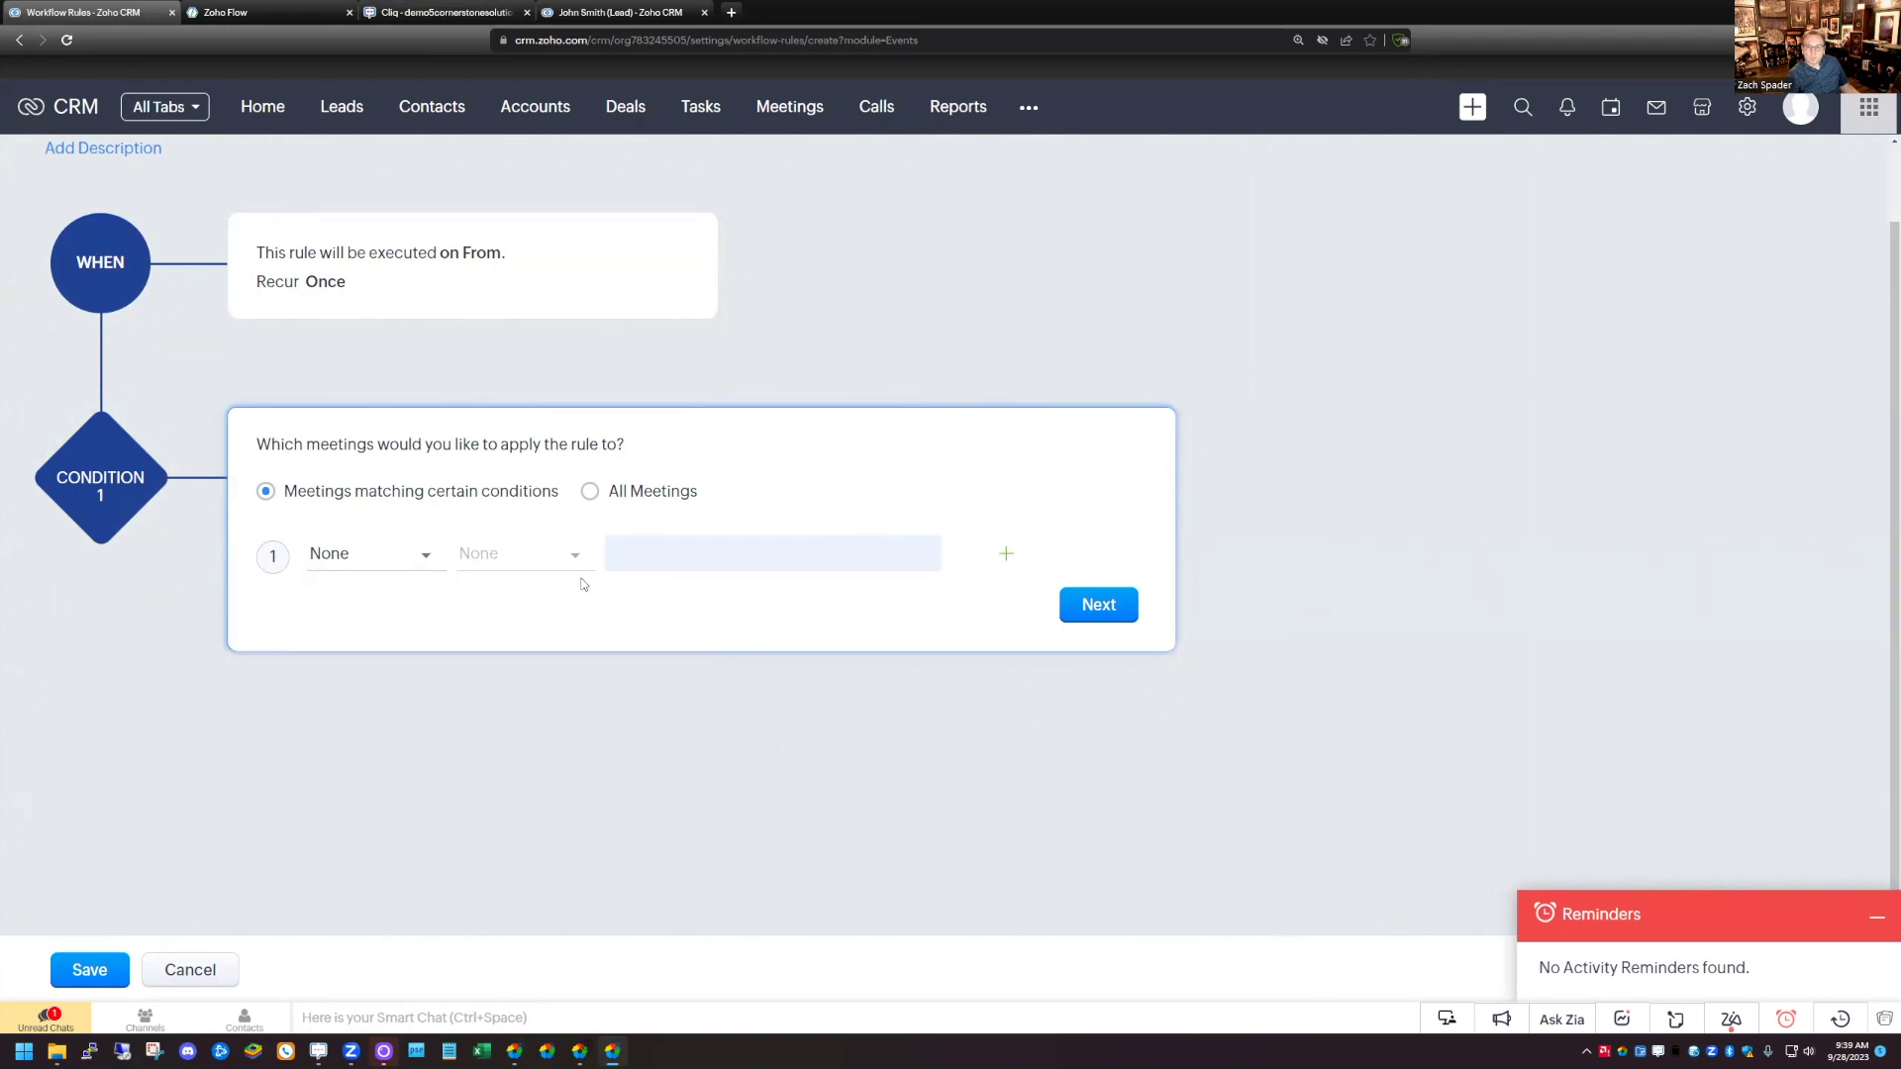
left_click(589, 491)
Add an instant Zoho Cliq notification to the channel #Zoho Notifications, and save the action and the workflow rule
left_click(1098, 605)
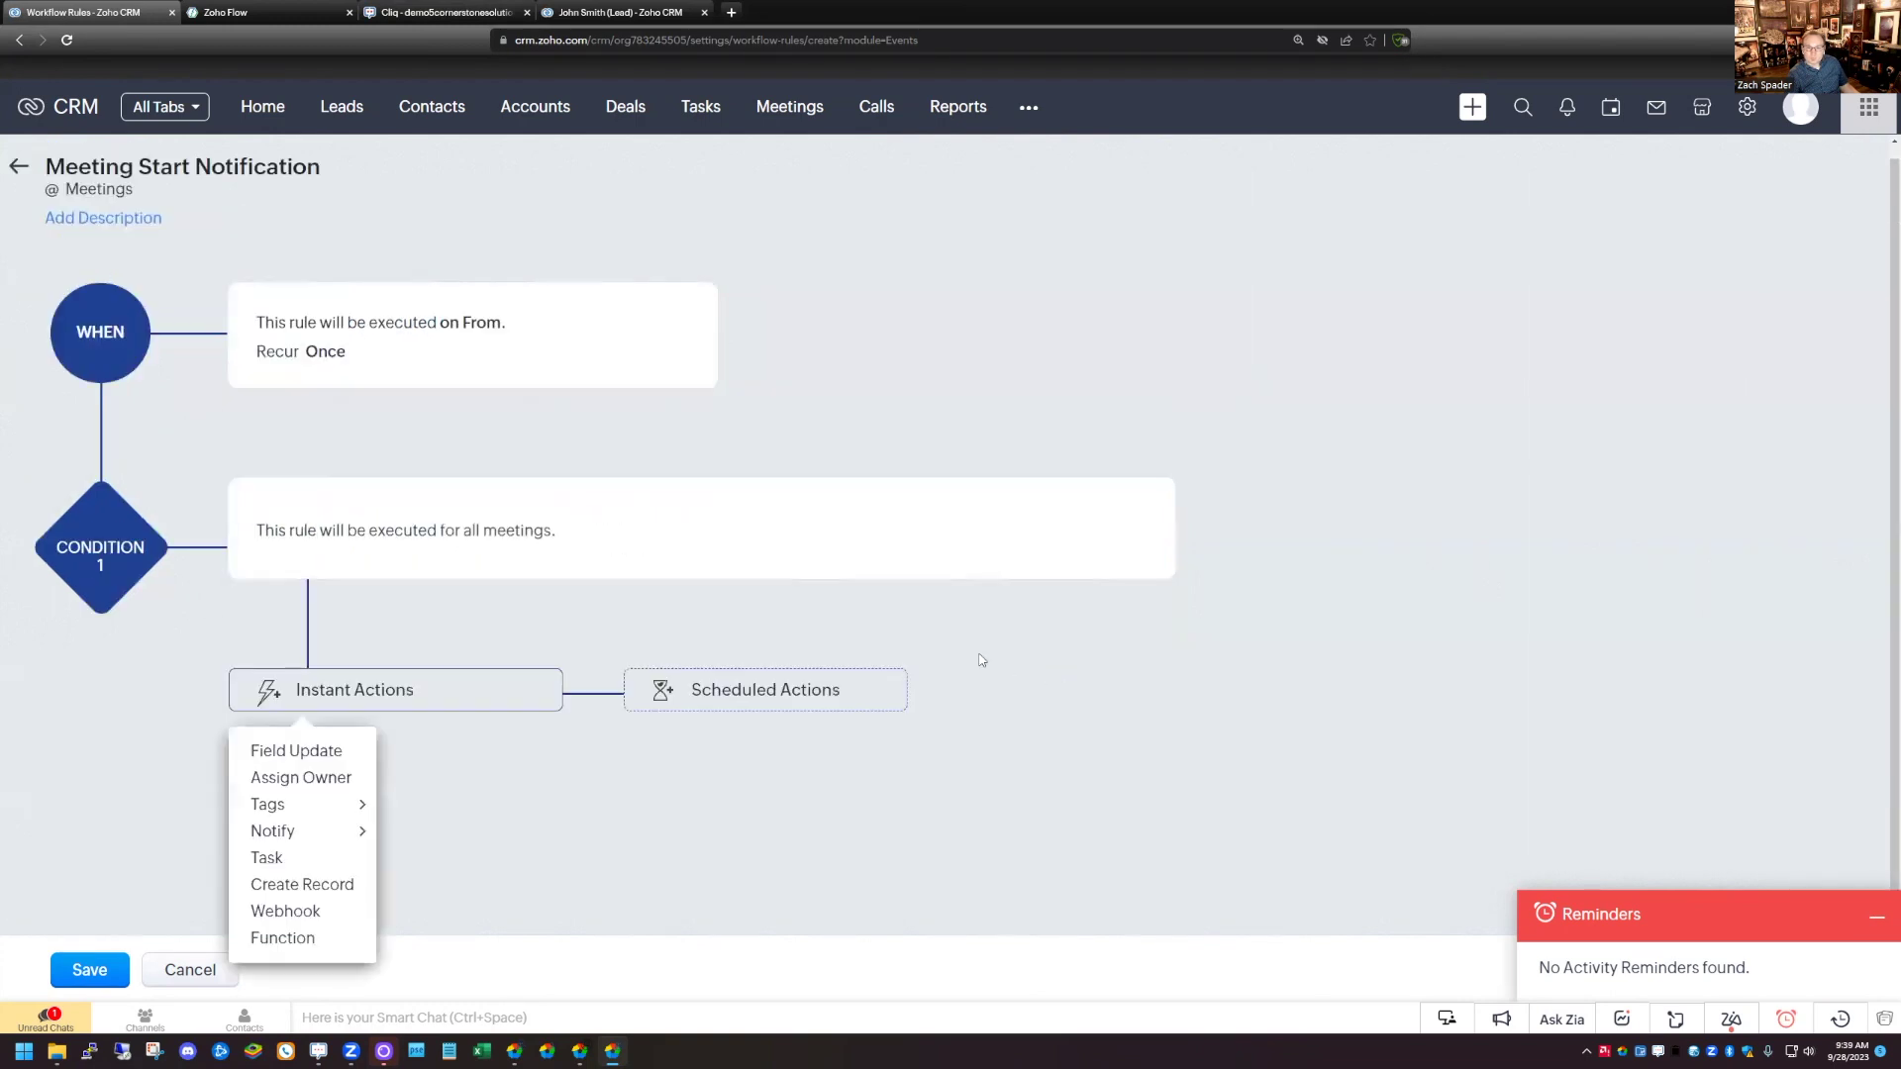
mouse_move(295, 843)
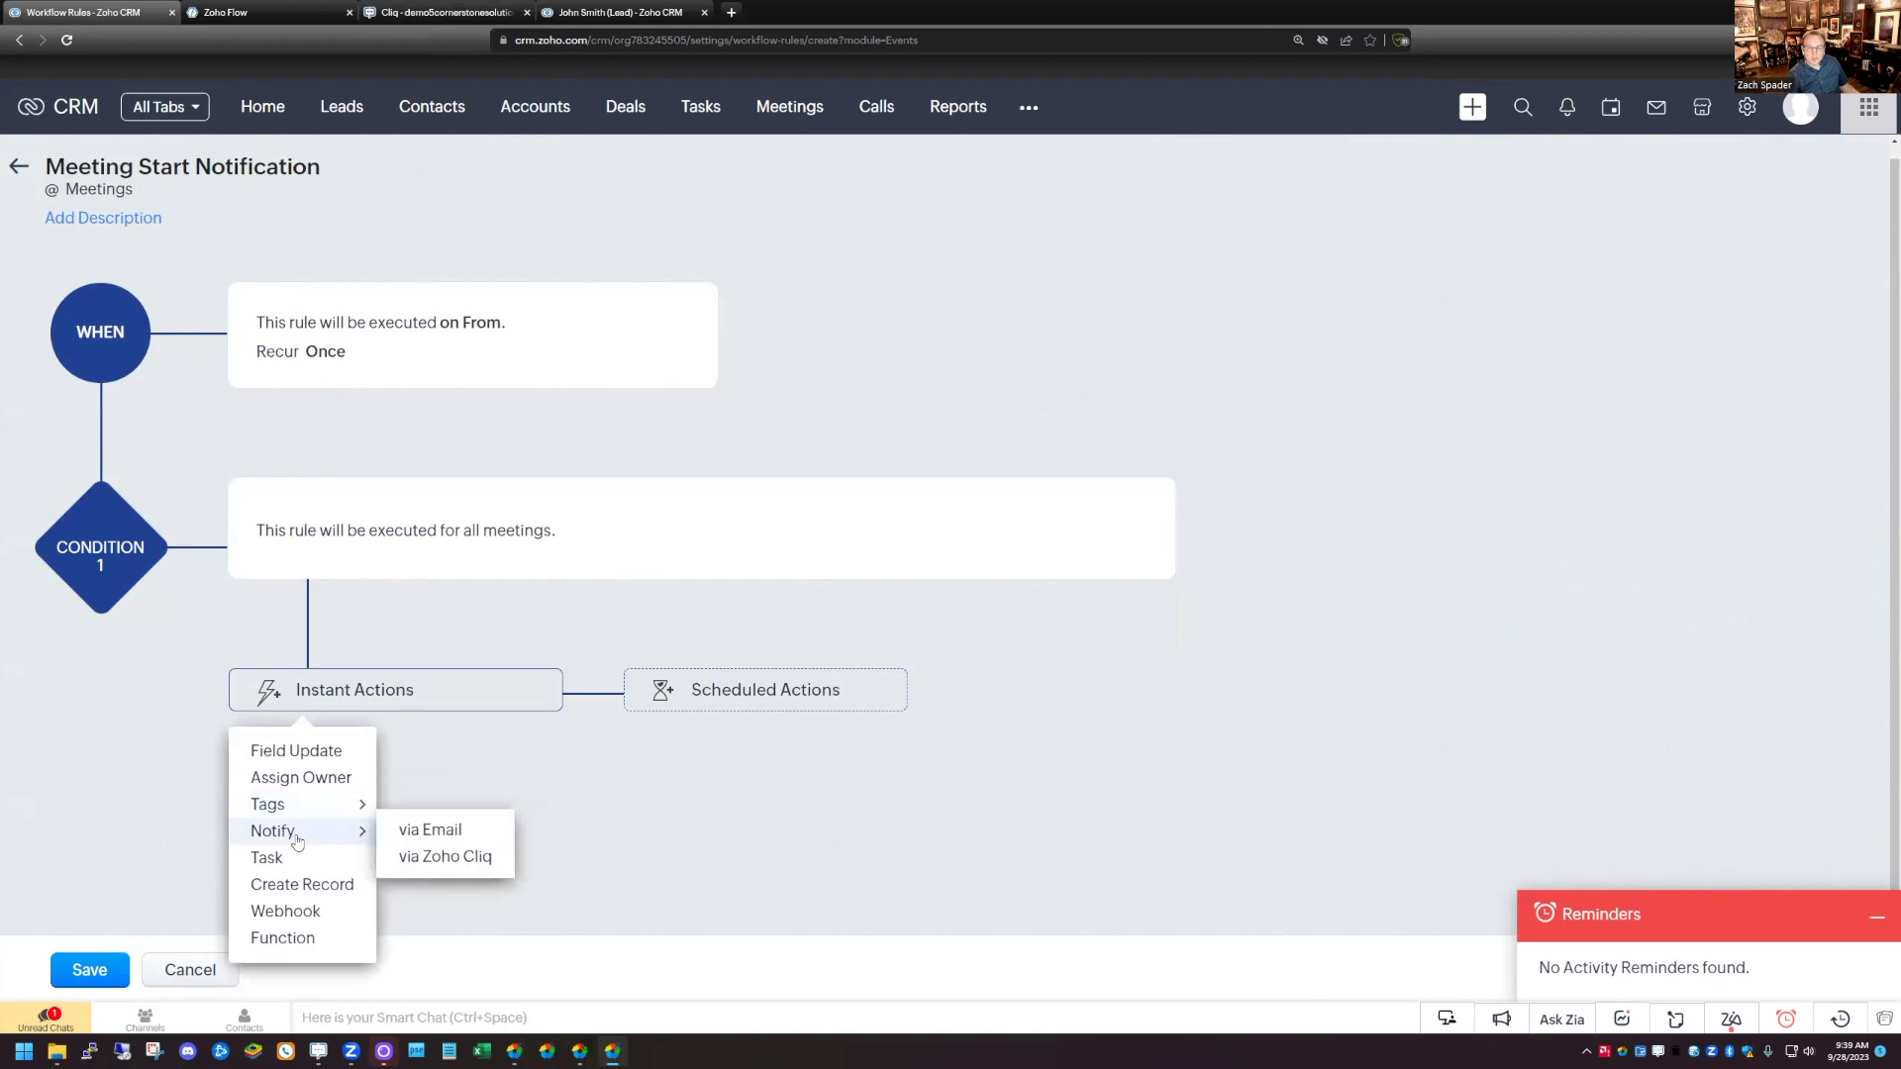
left_click(421, 857)
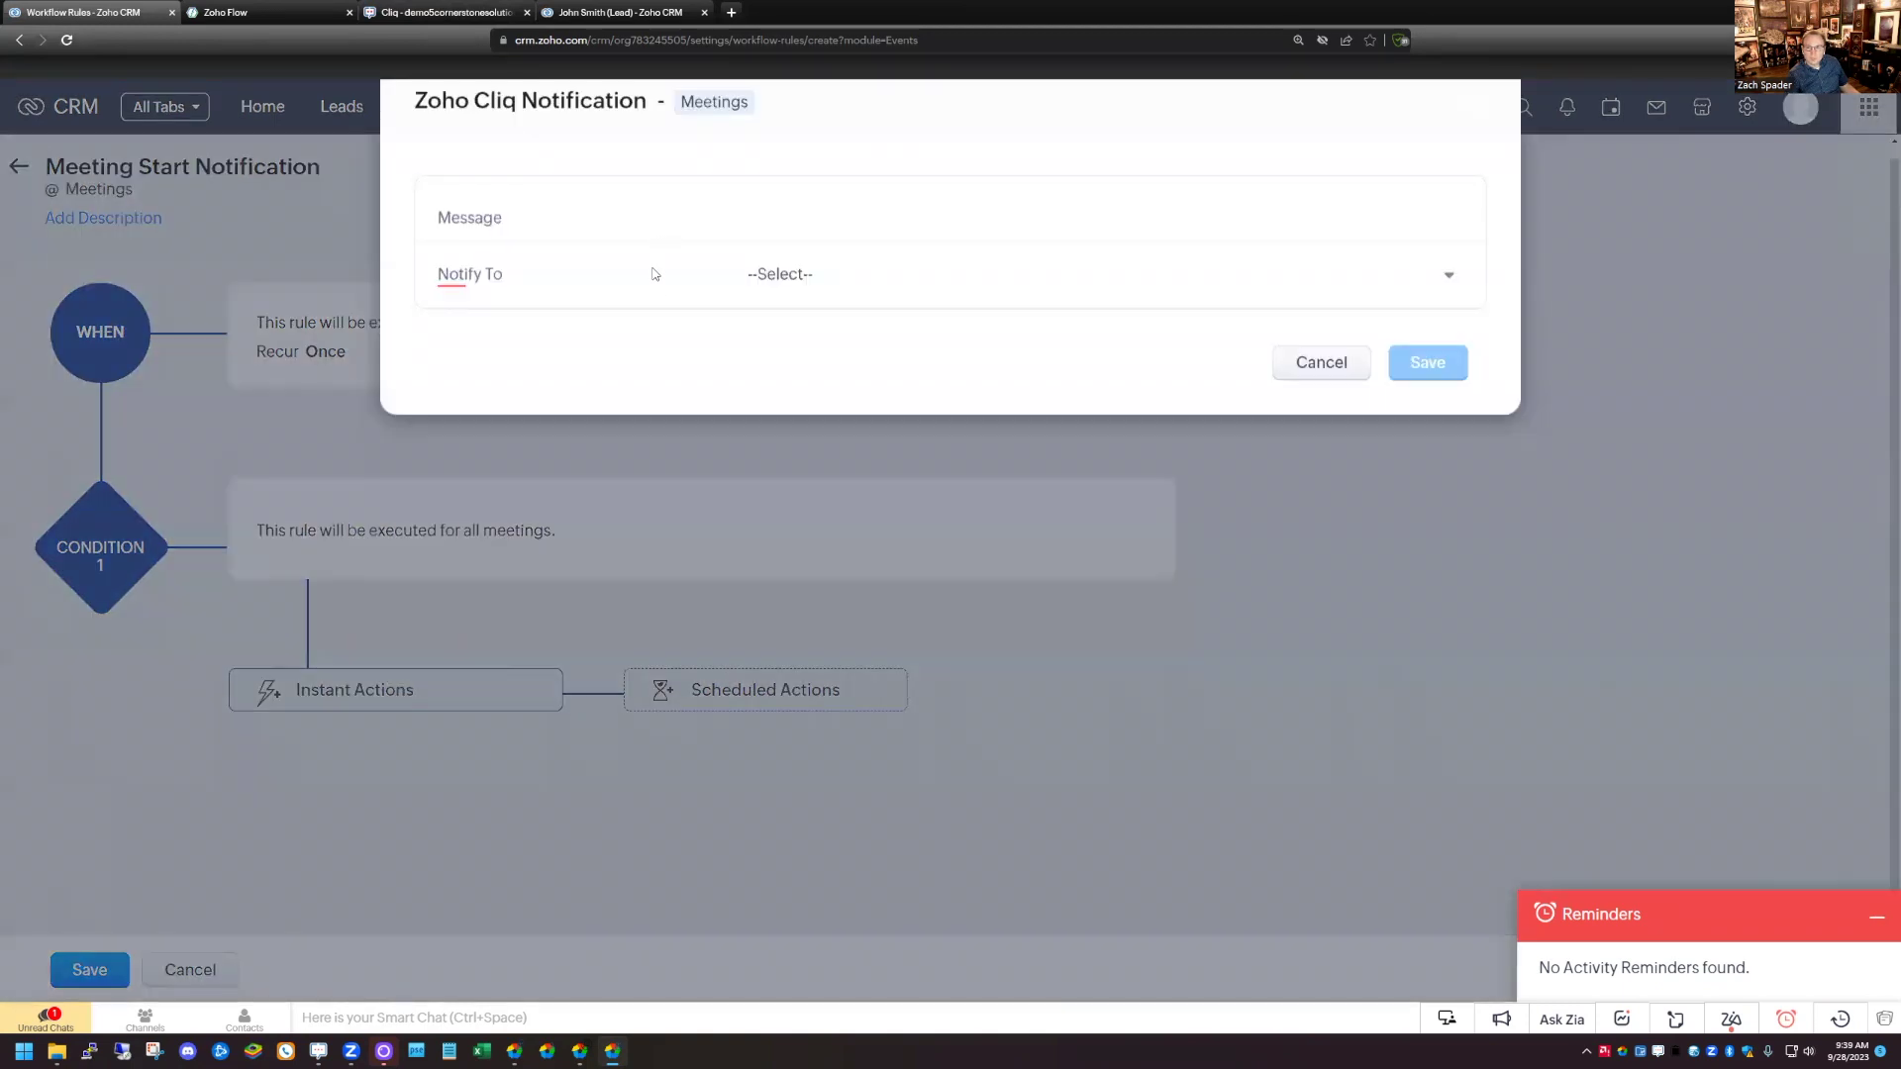
left_click(802, 296)
scroll(823, 495, "down", 10)
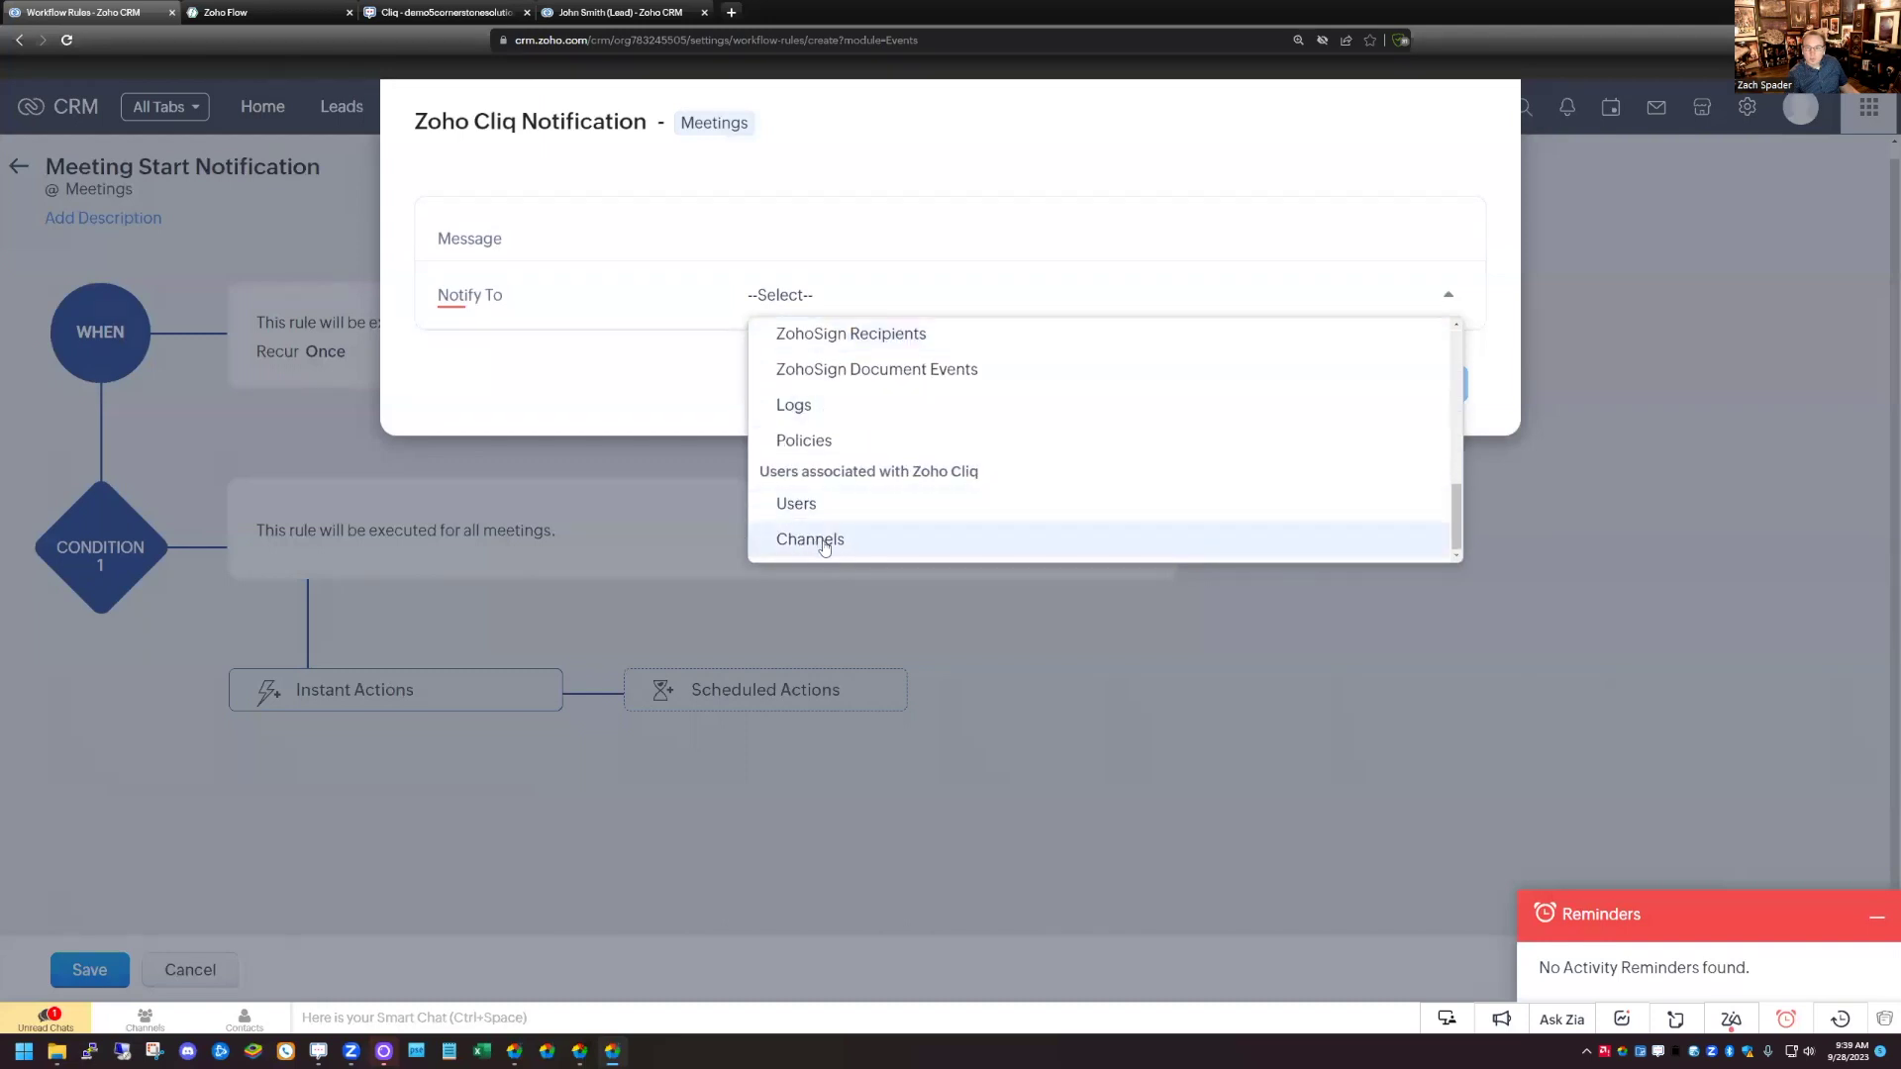
left_click(813, 540)
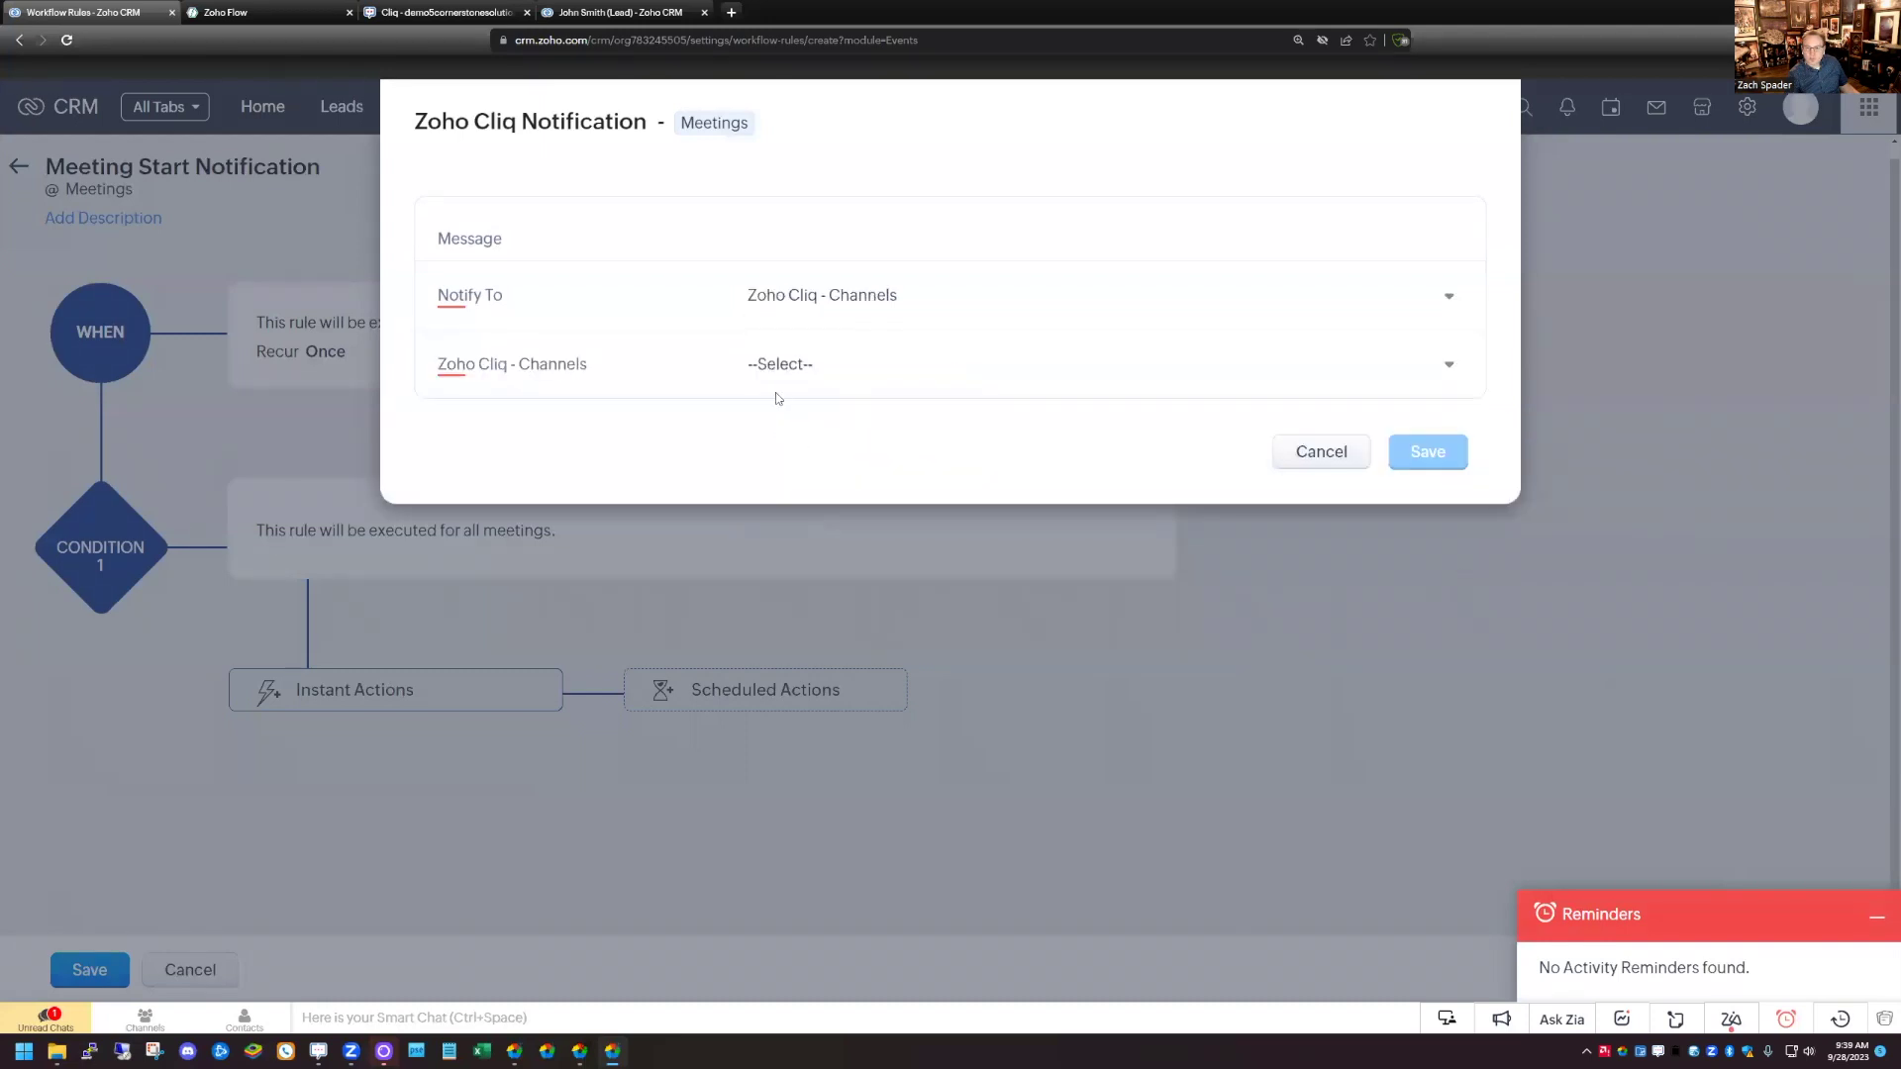
left_click(797, 367)
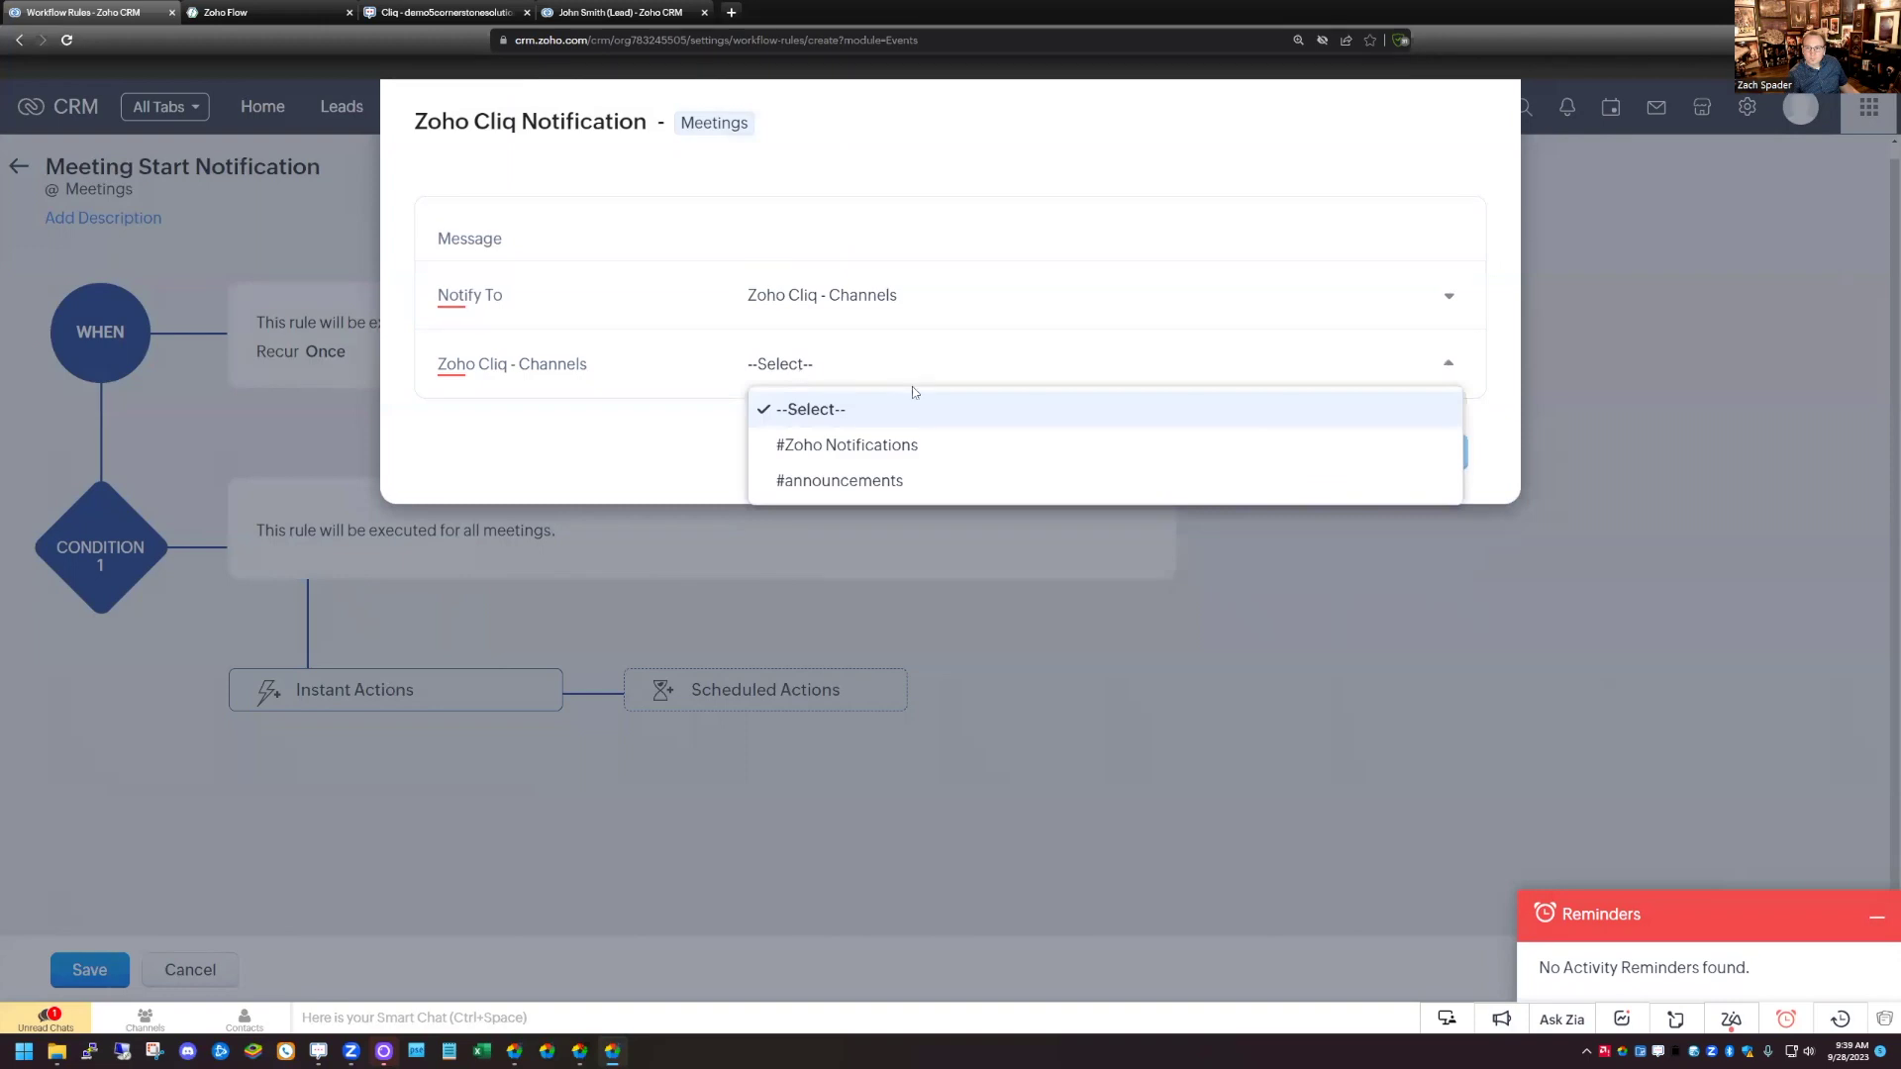
left_click(883, 446)
left_click(1431, 455)
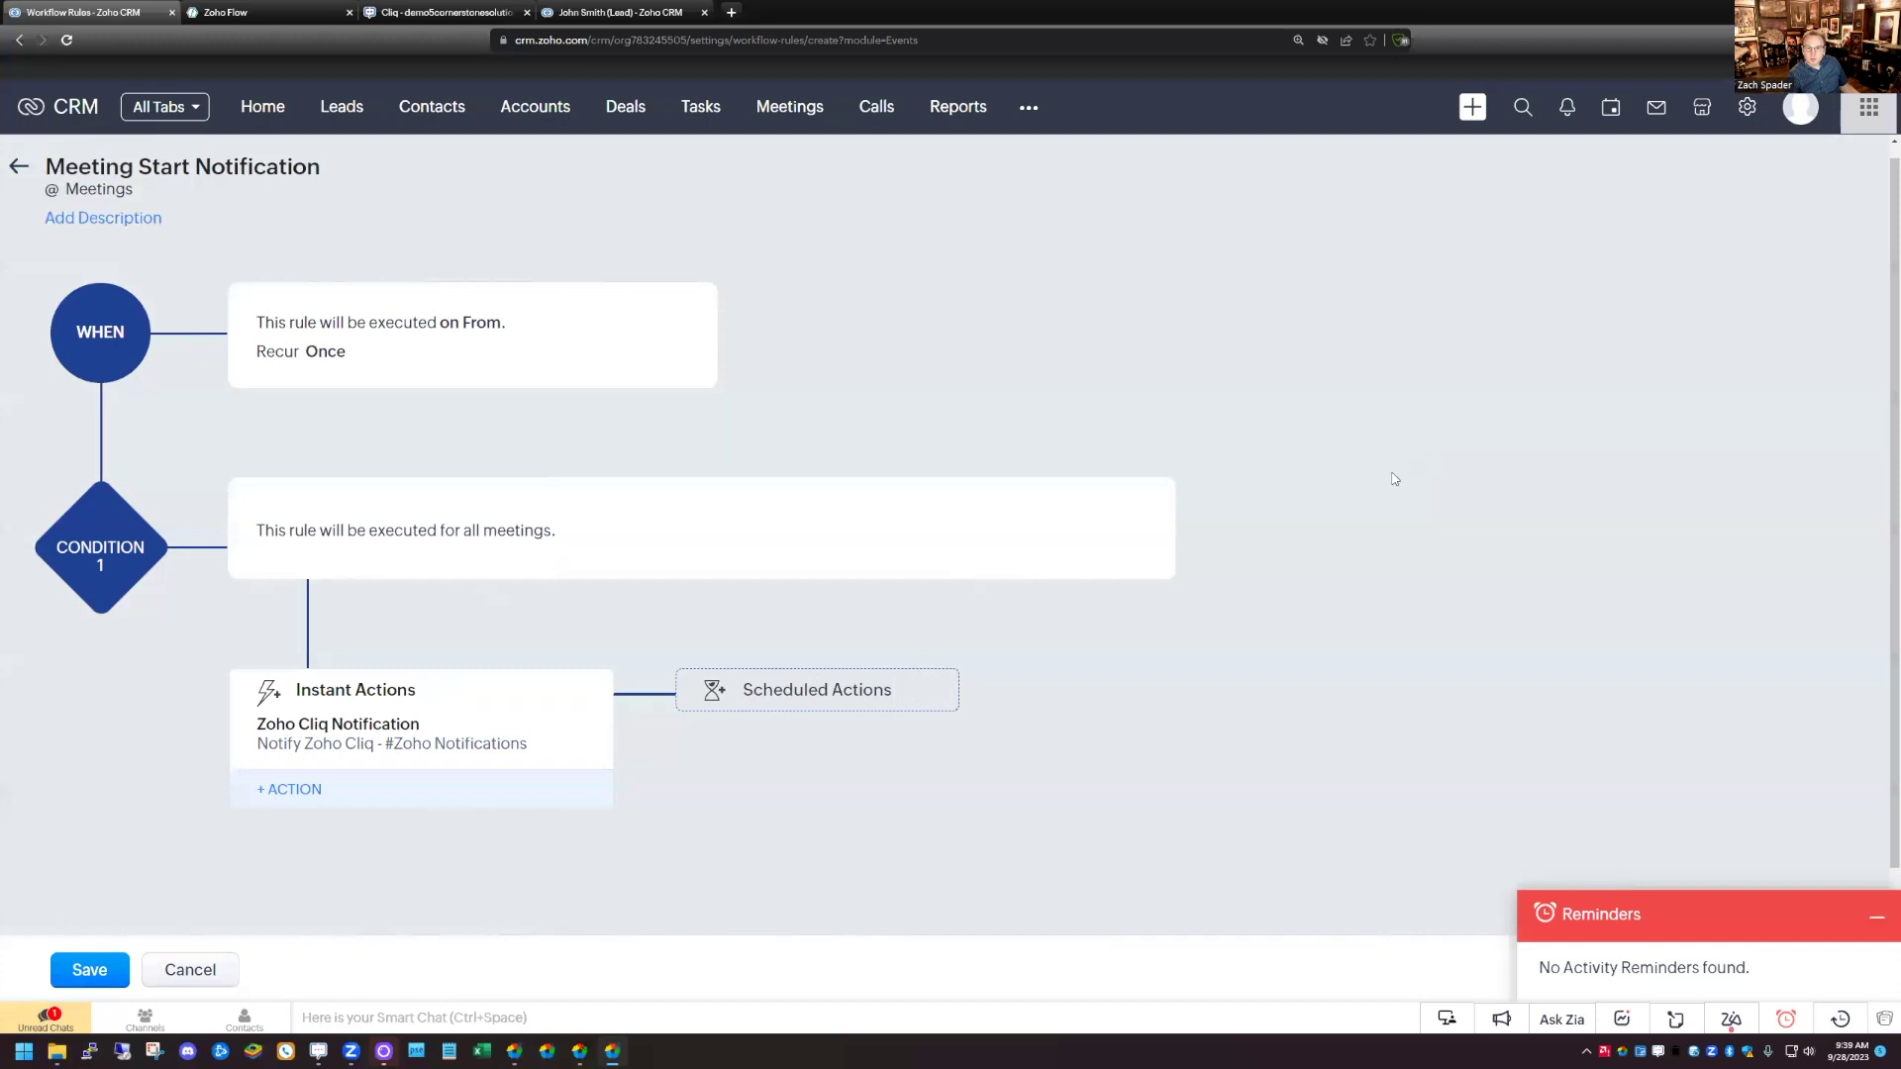
left_click(95, 968)
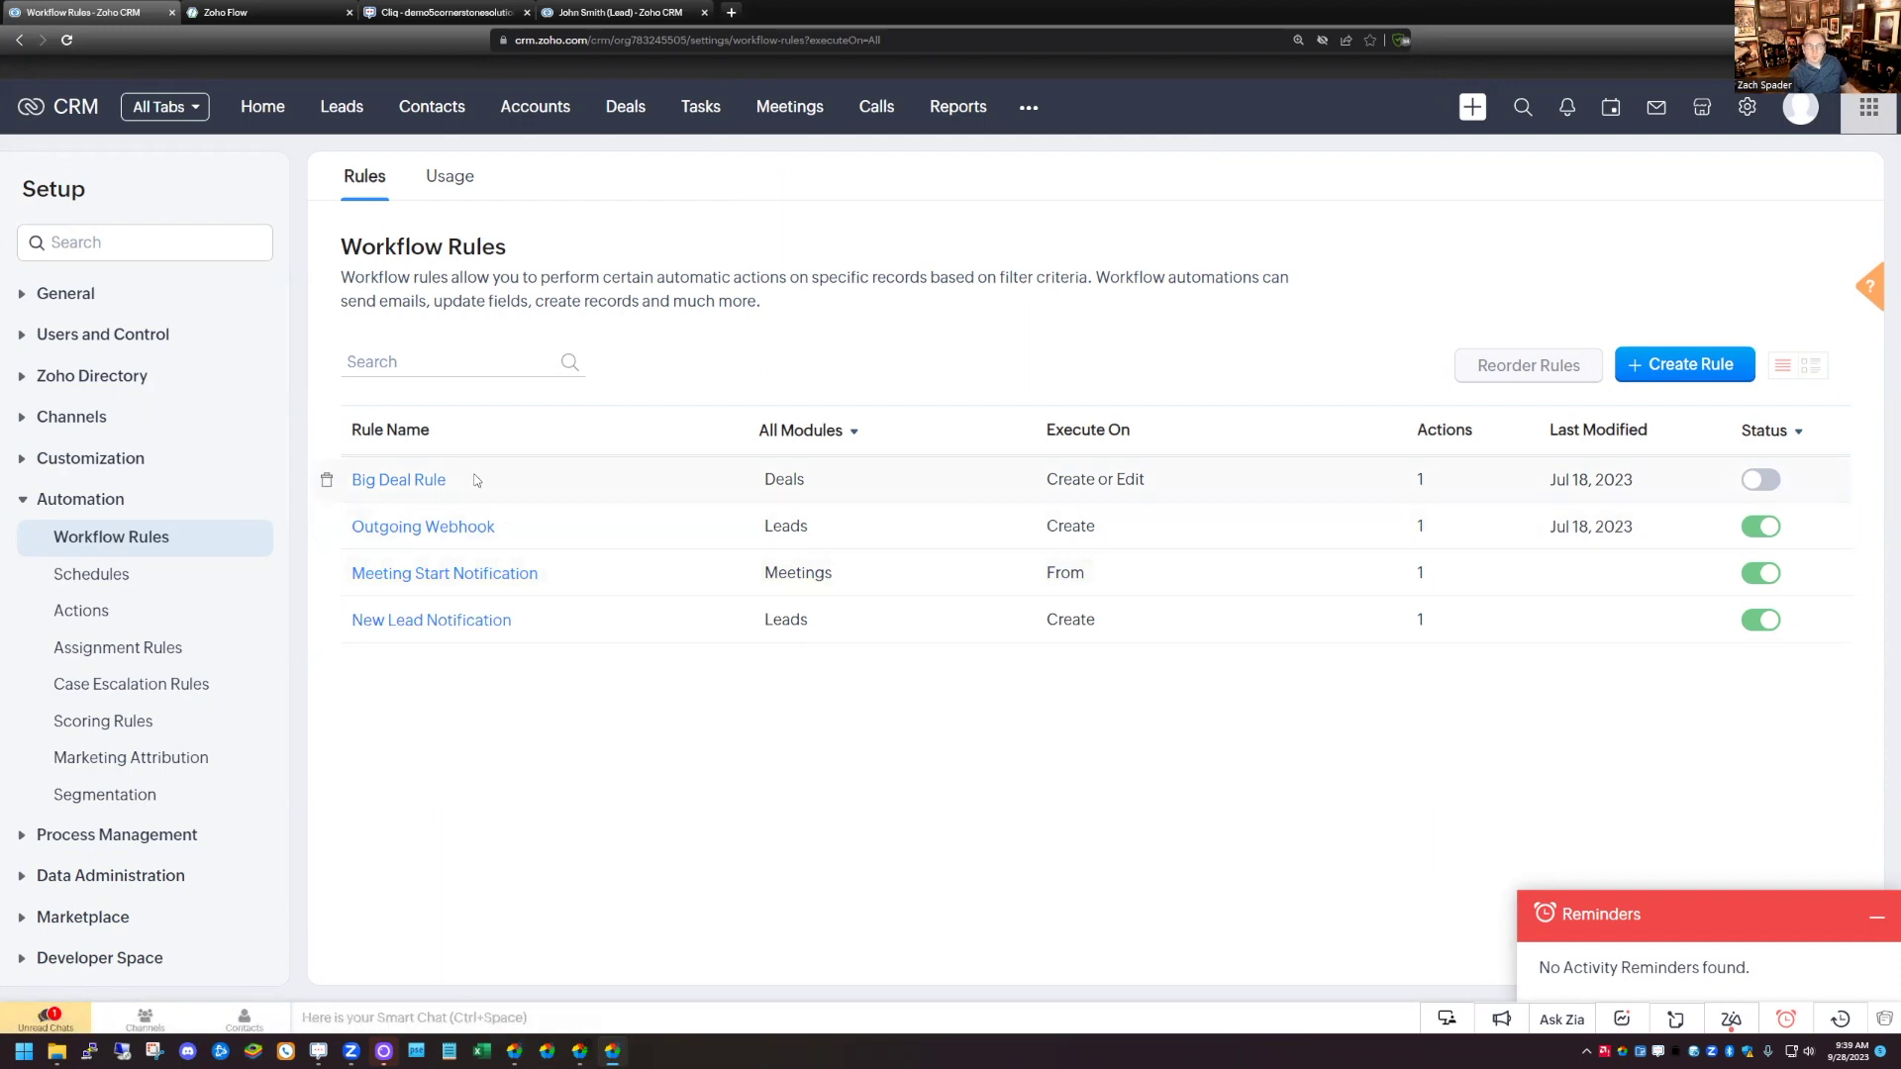
Switch to Zoho Flow and create a flow named Desk ticket Notification in the Home folder
left_click(260, 11)
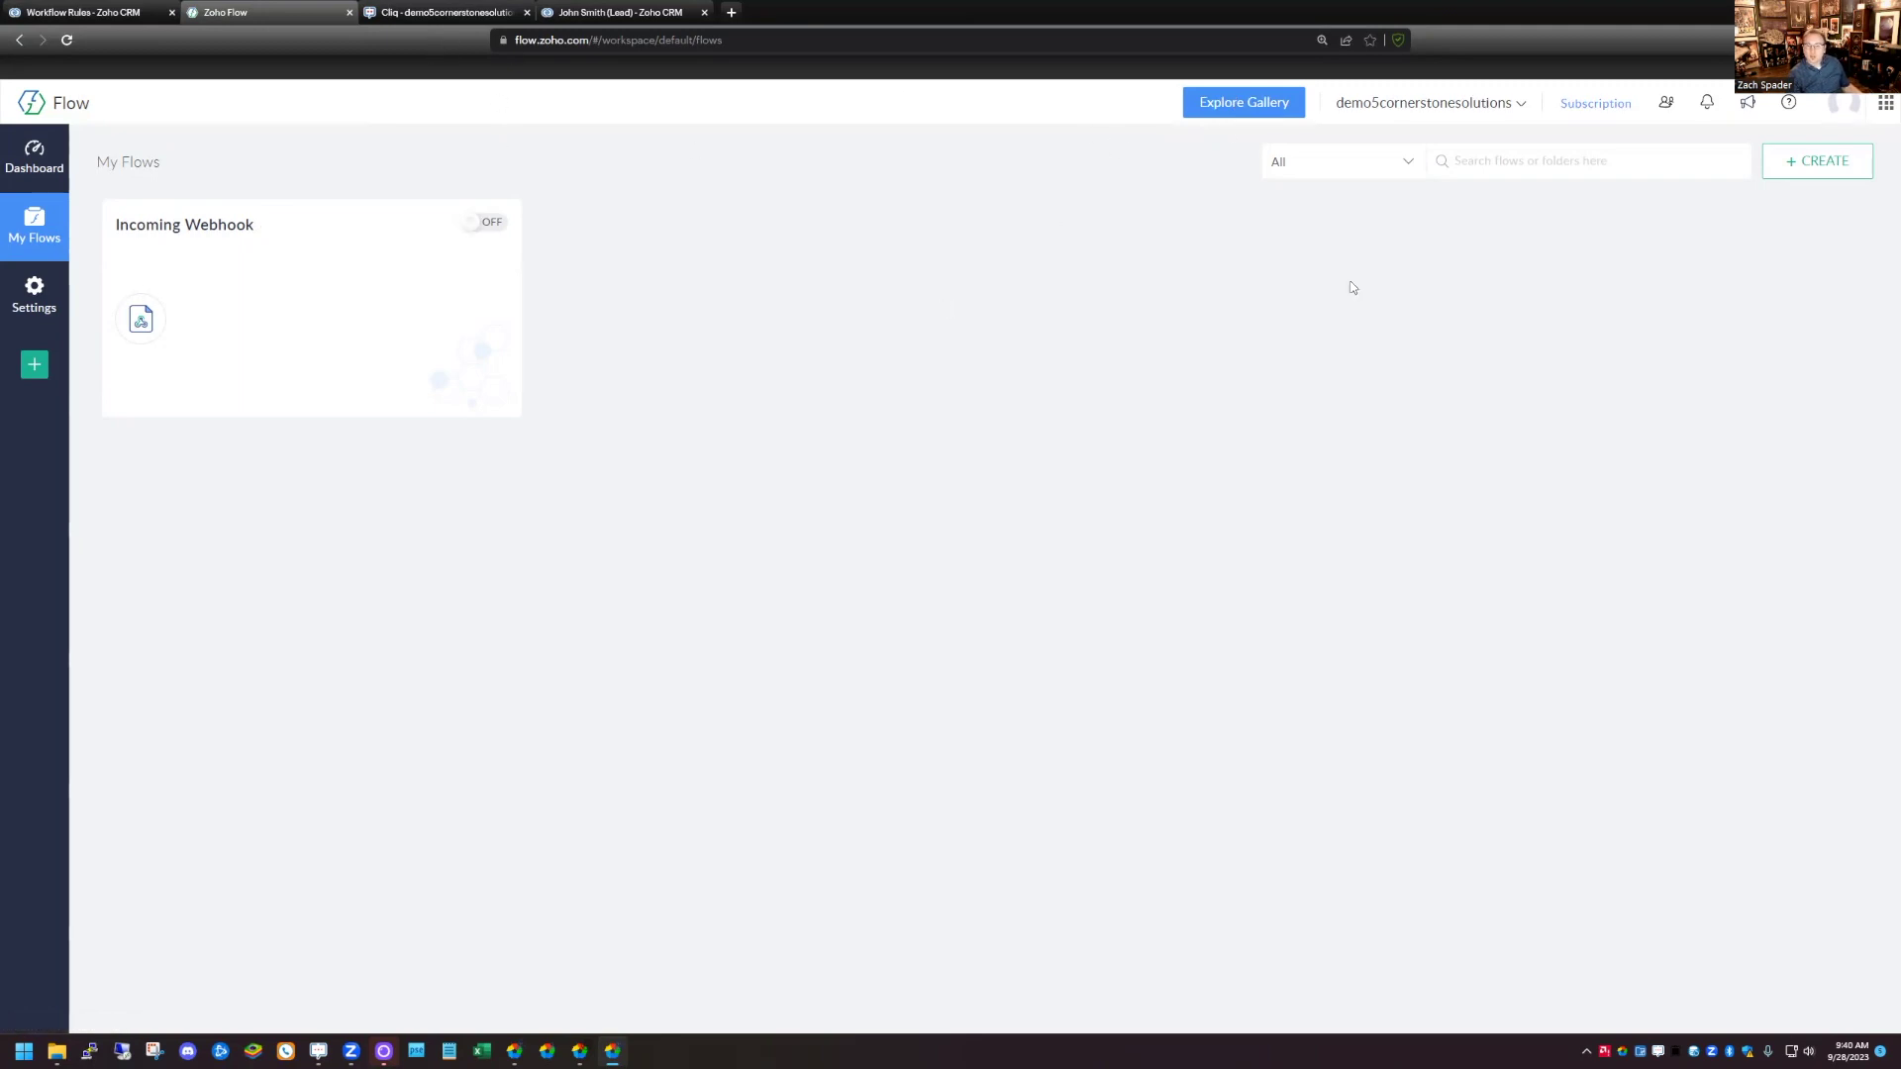
left_click(1815, 163)
left_click(1768, 210)
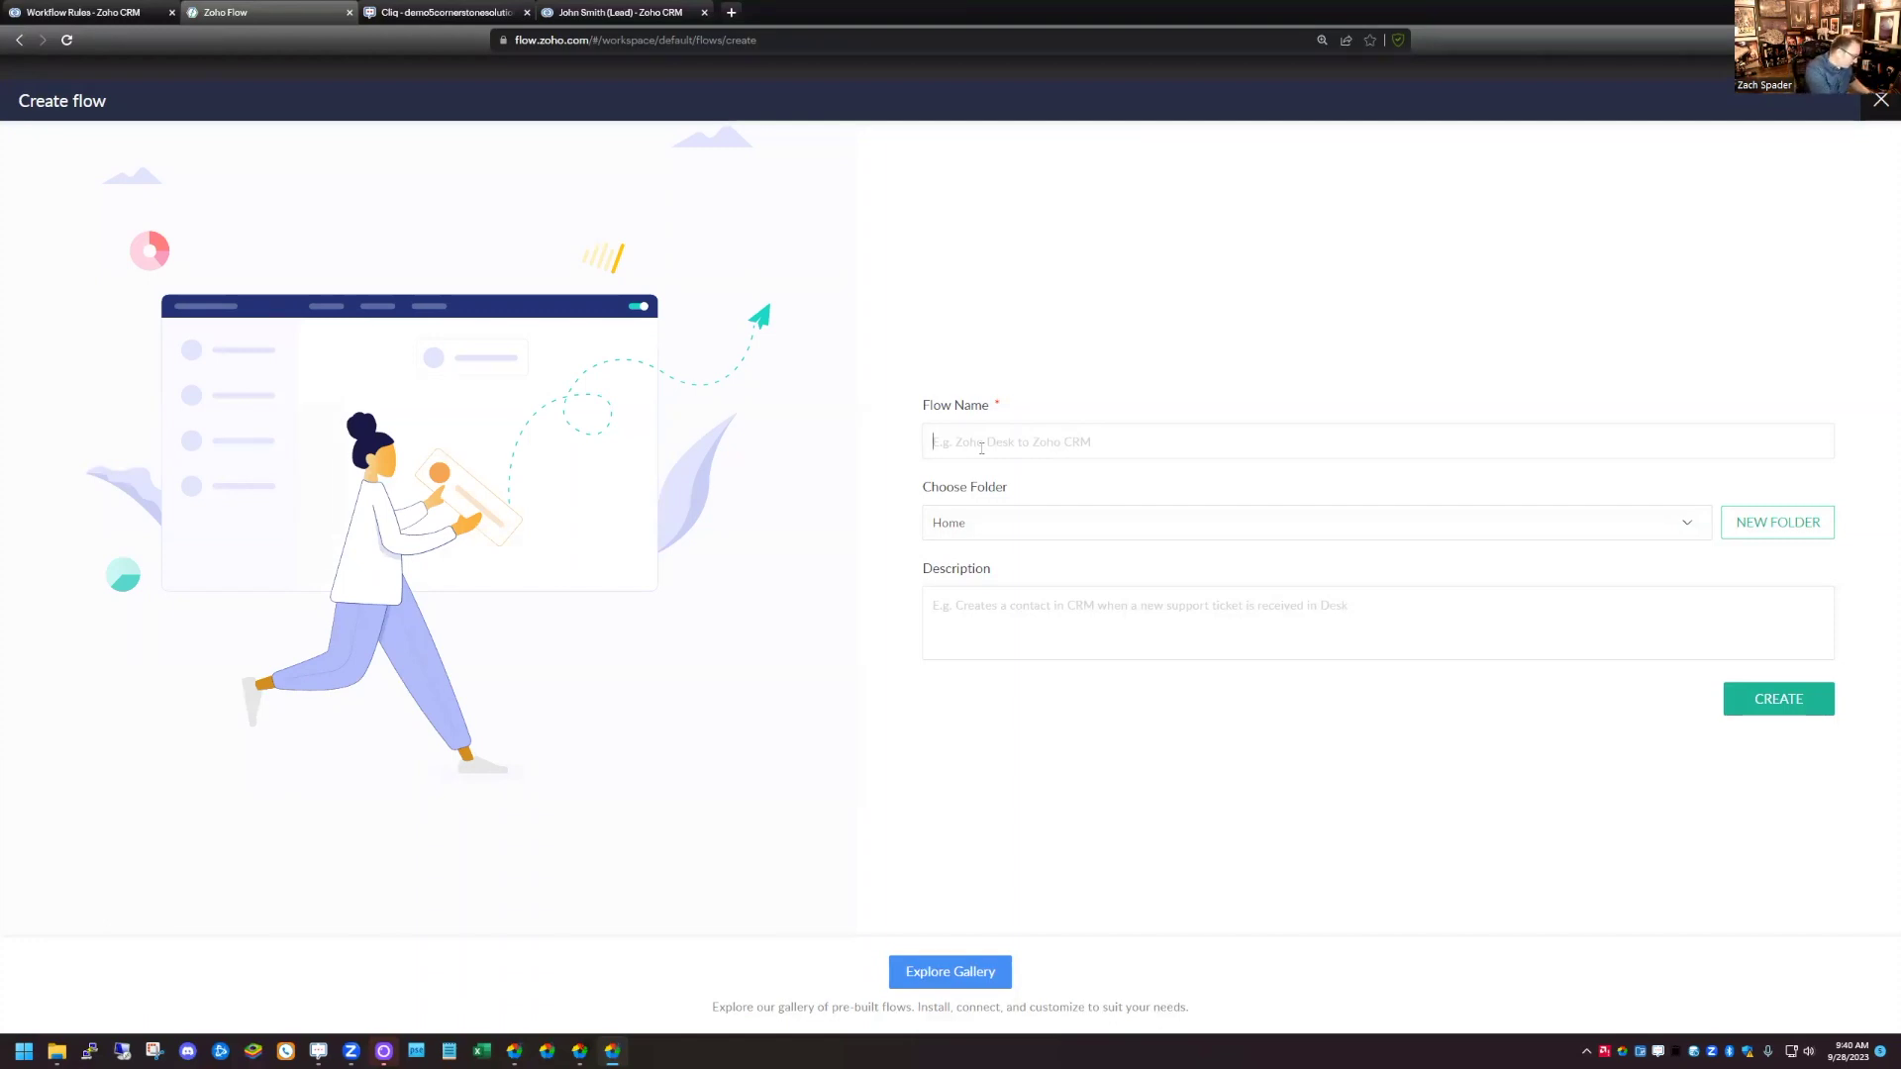
type("Desk ")
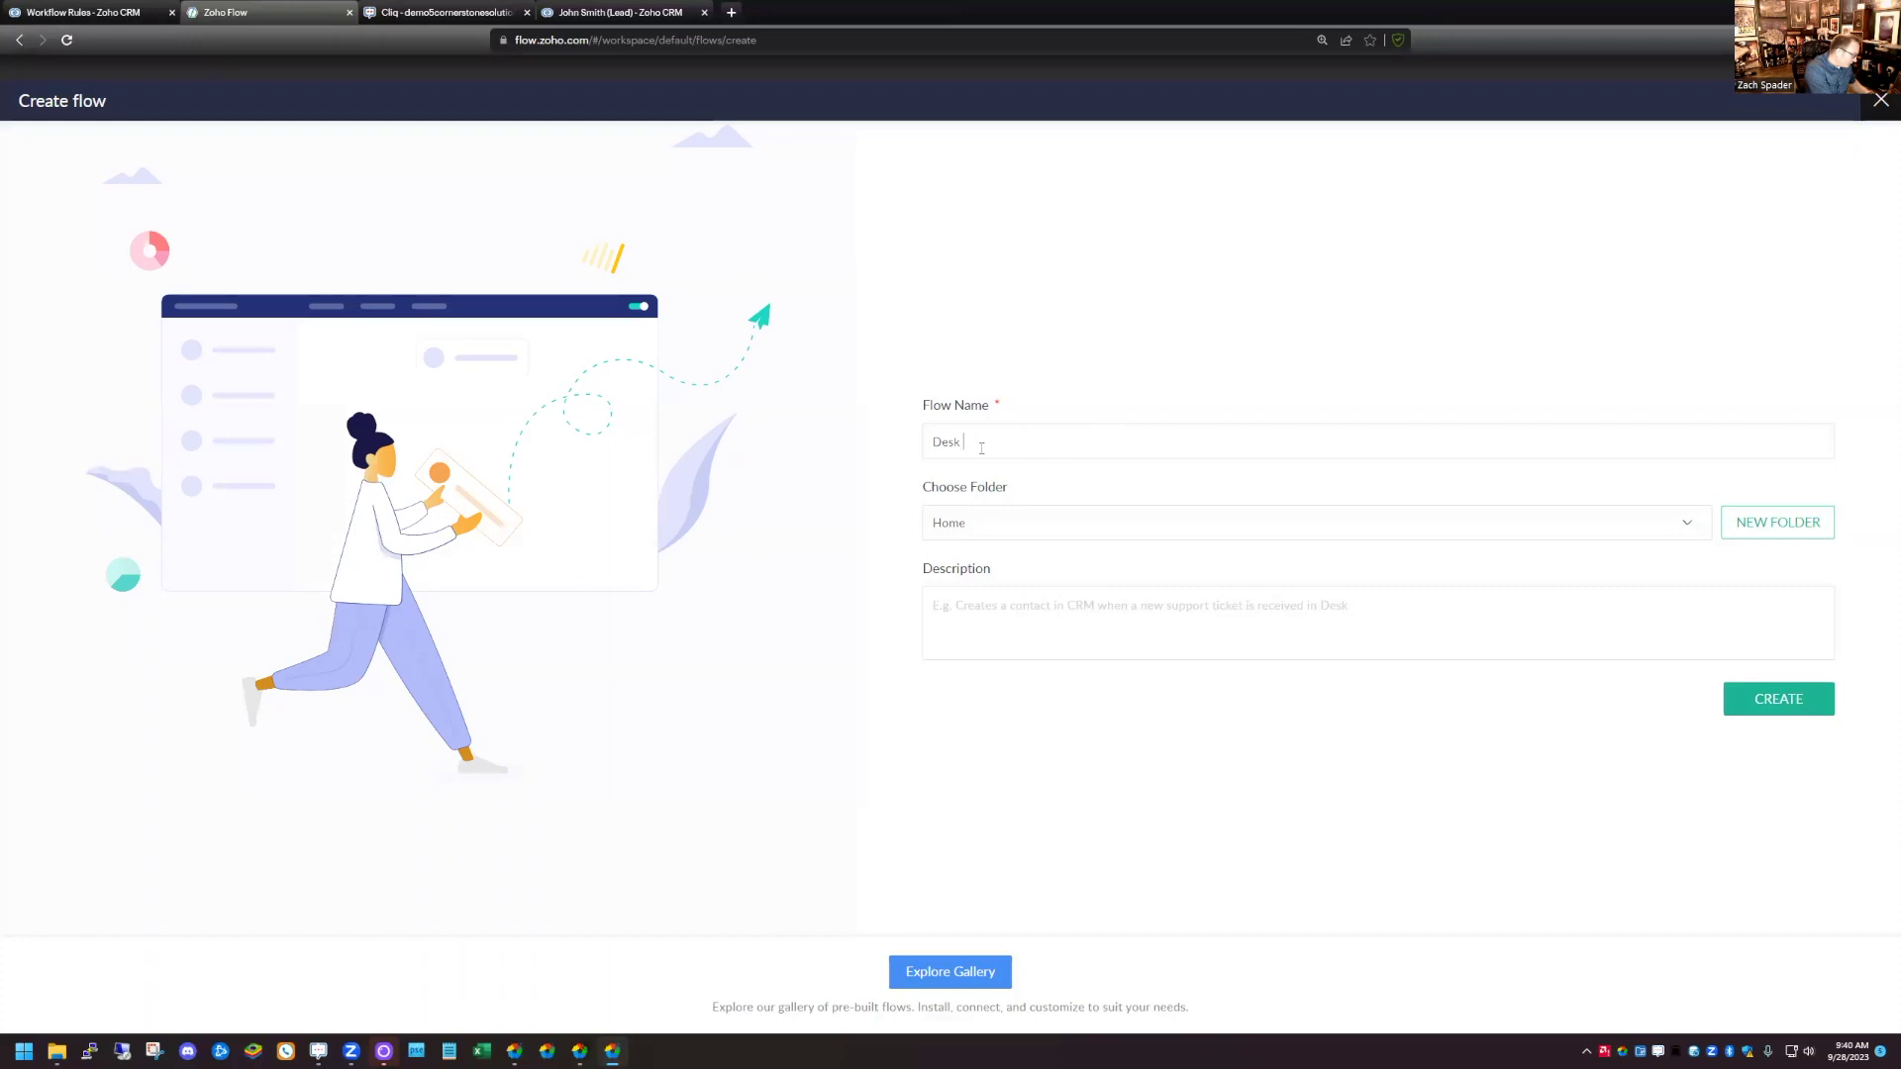
type("ticket Notification")
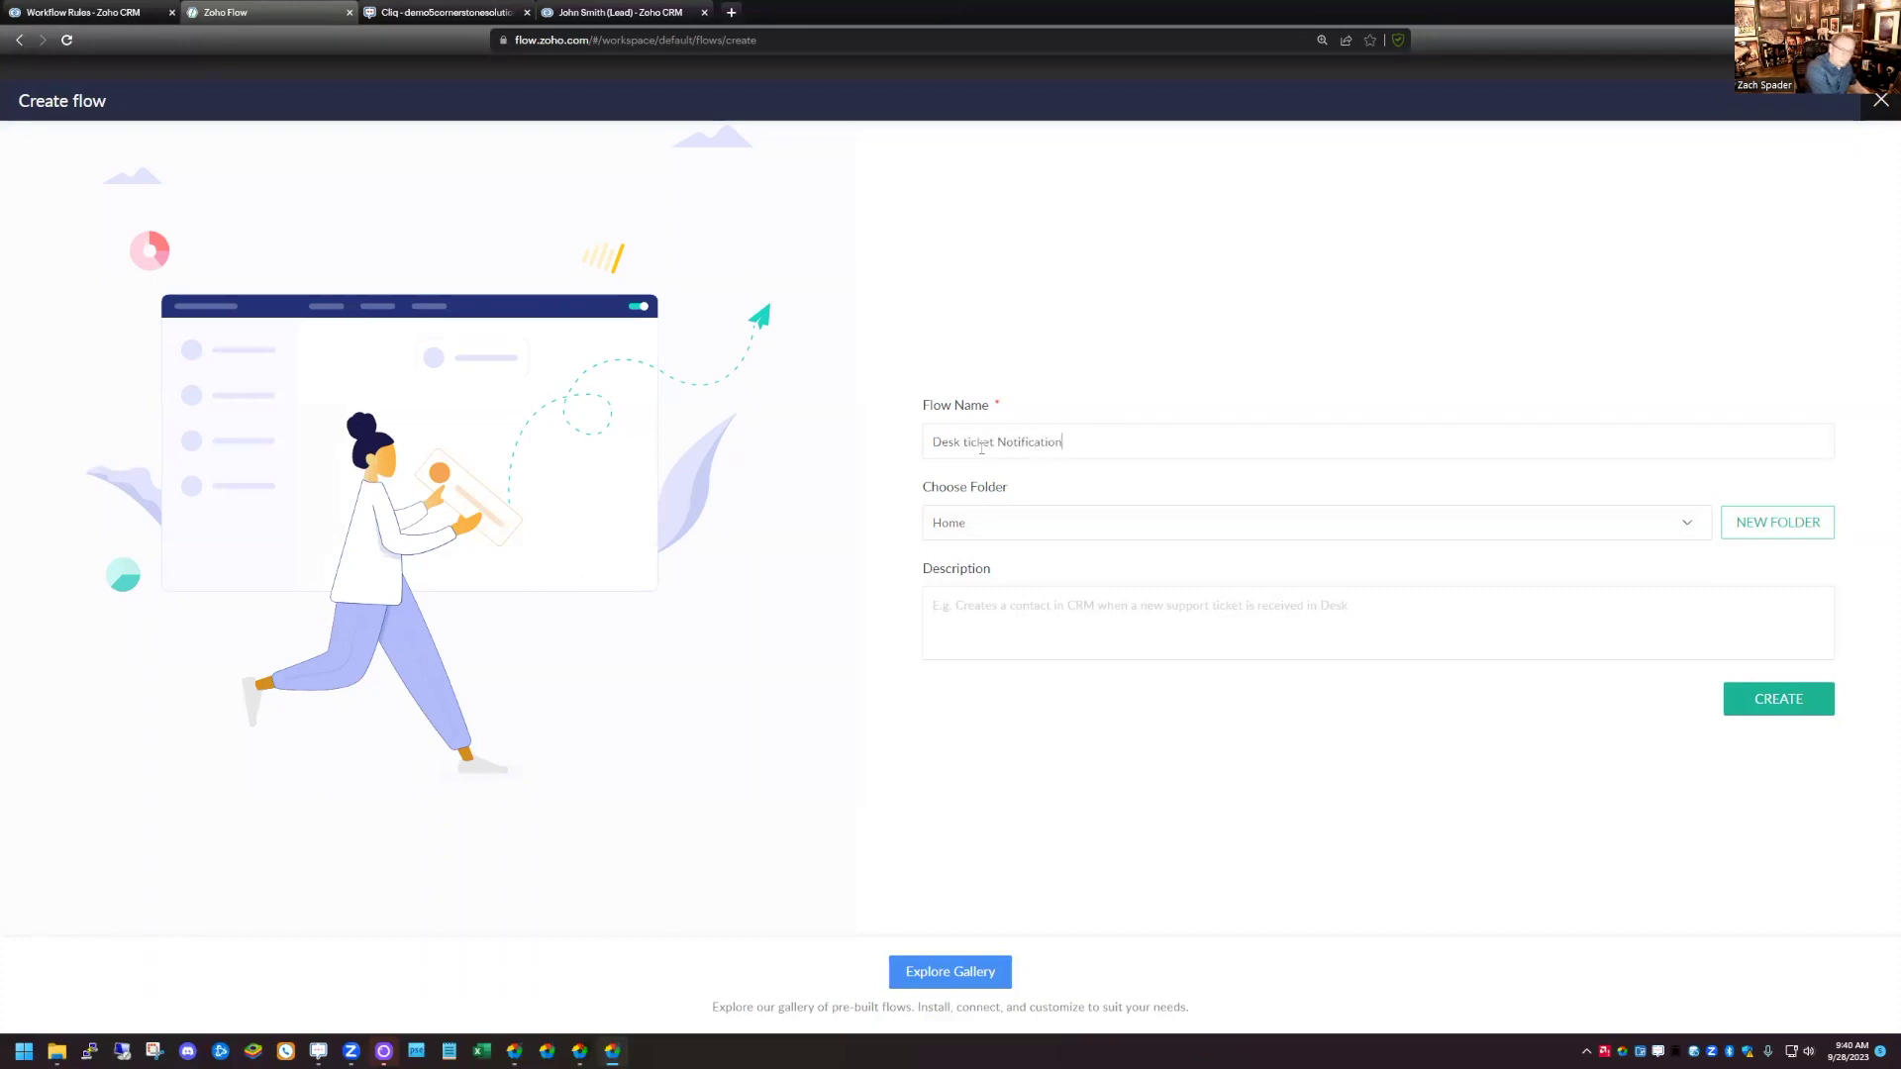
left_click(1767, 700)
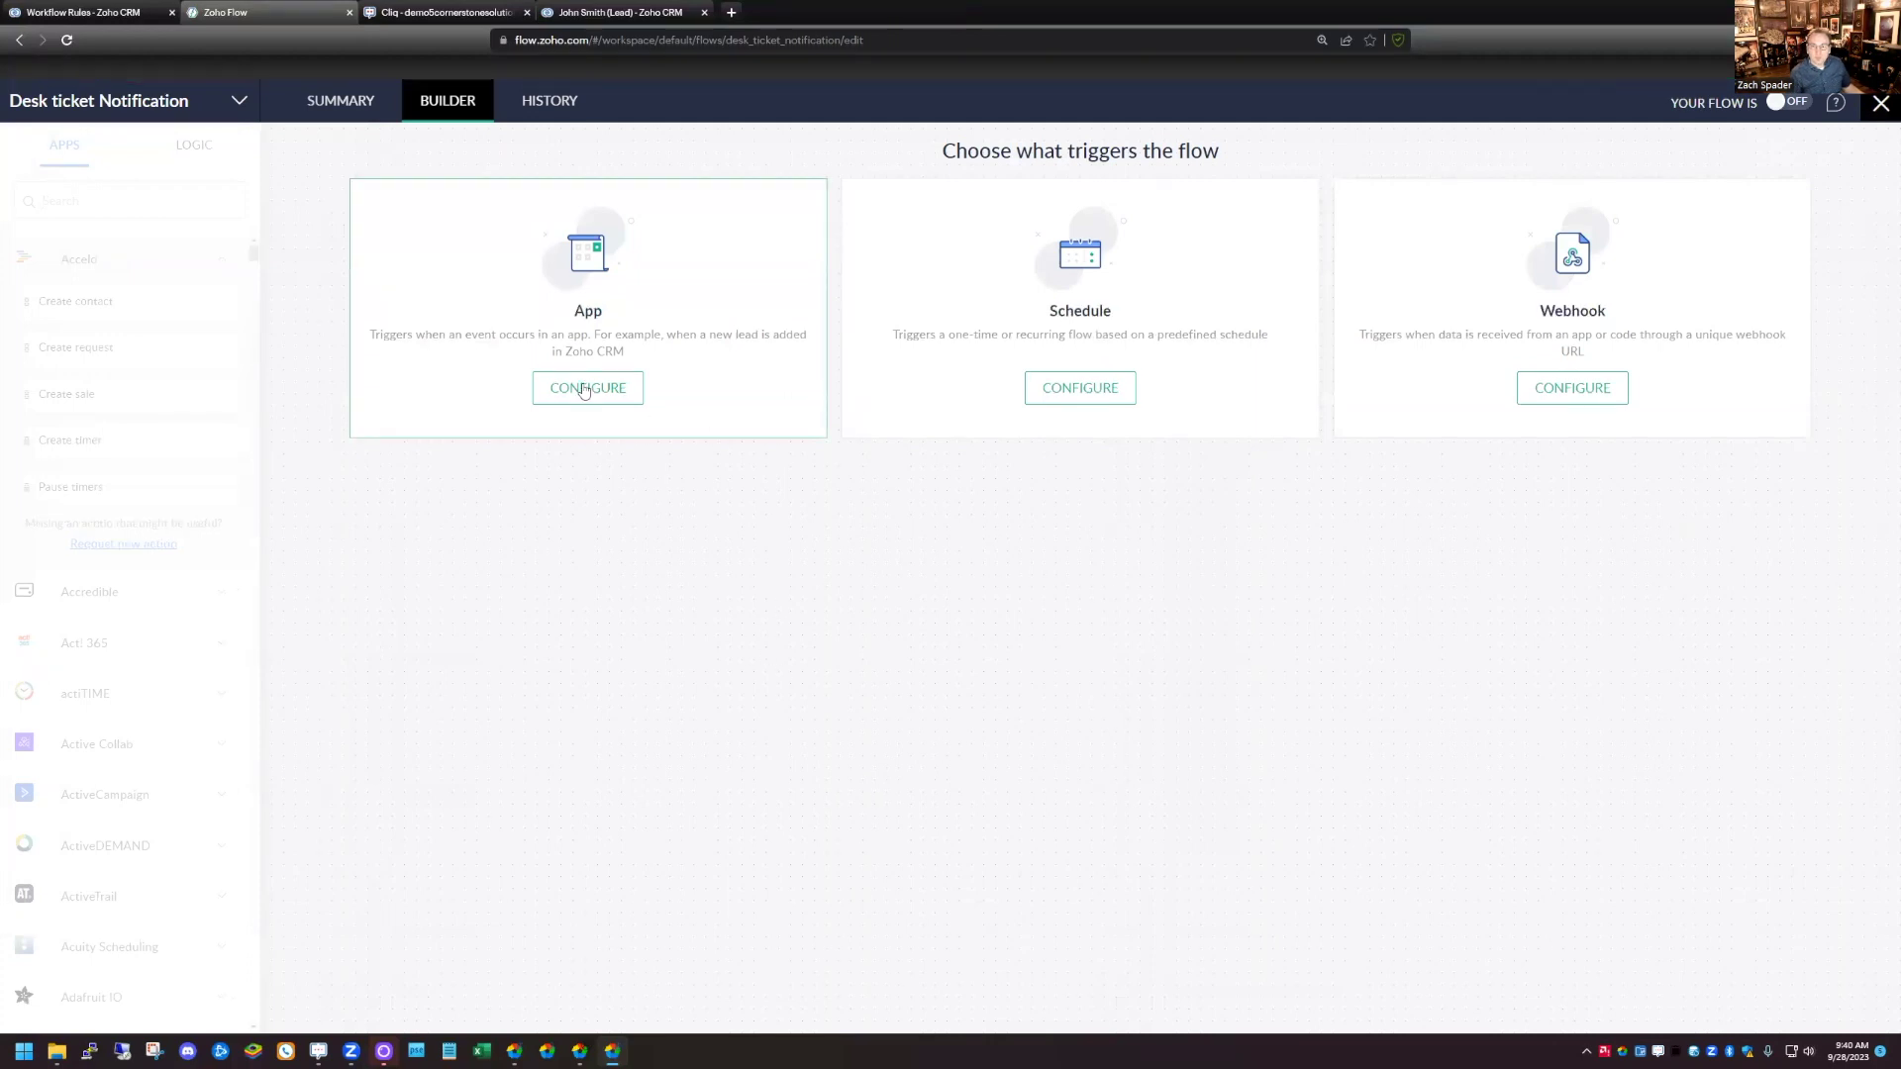
Configure an app trigger for the flow and choose Zoho Desk as the trigger app
left_click(584, 390)
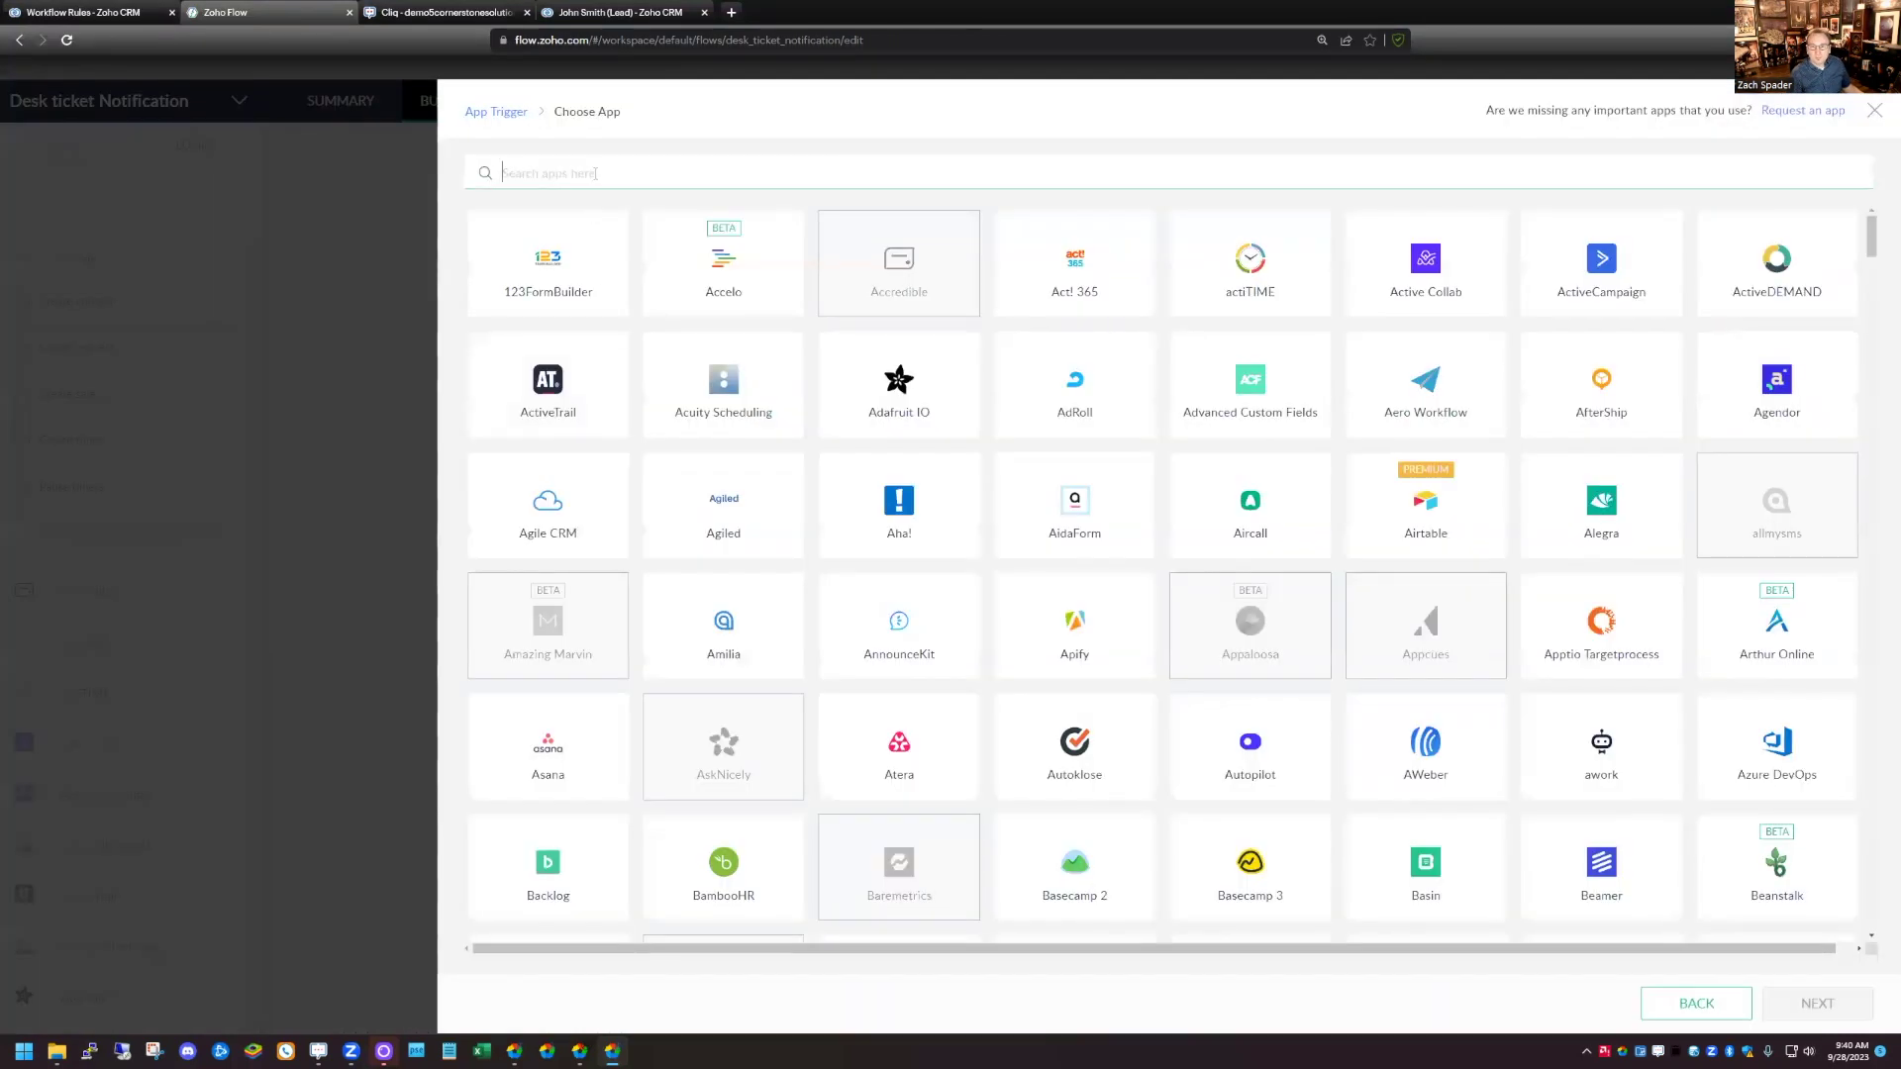
type("desk")
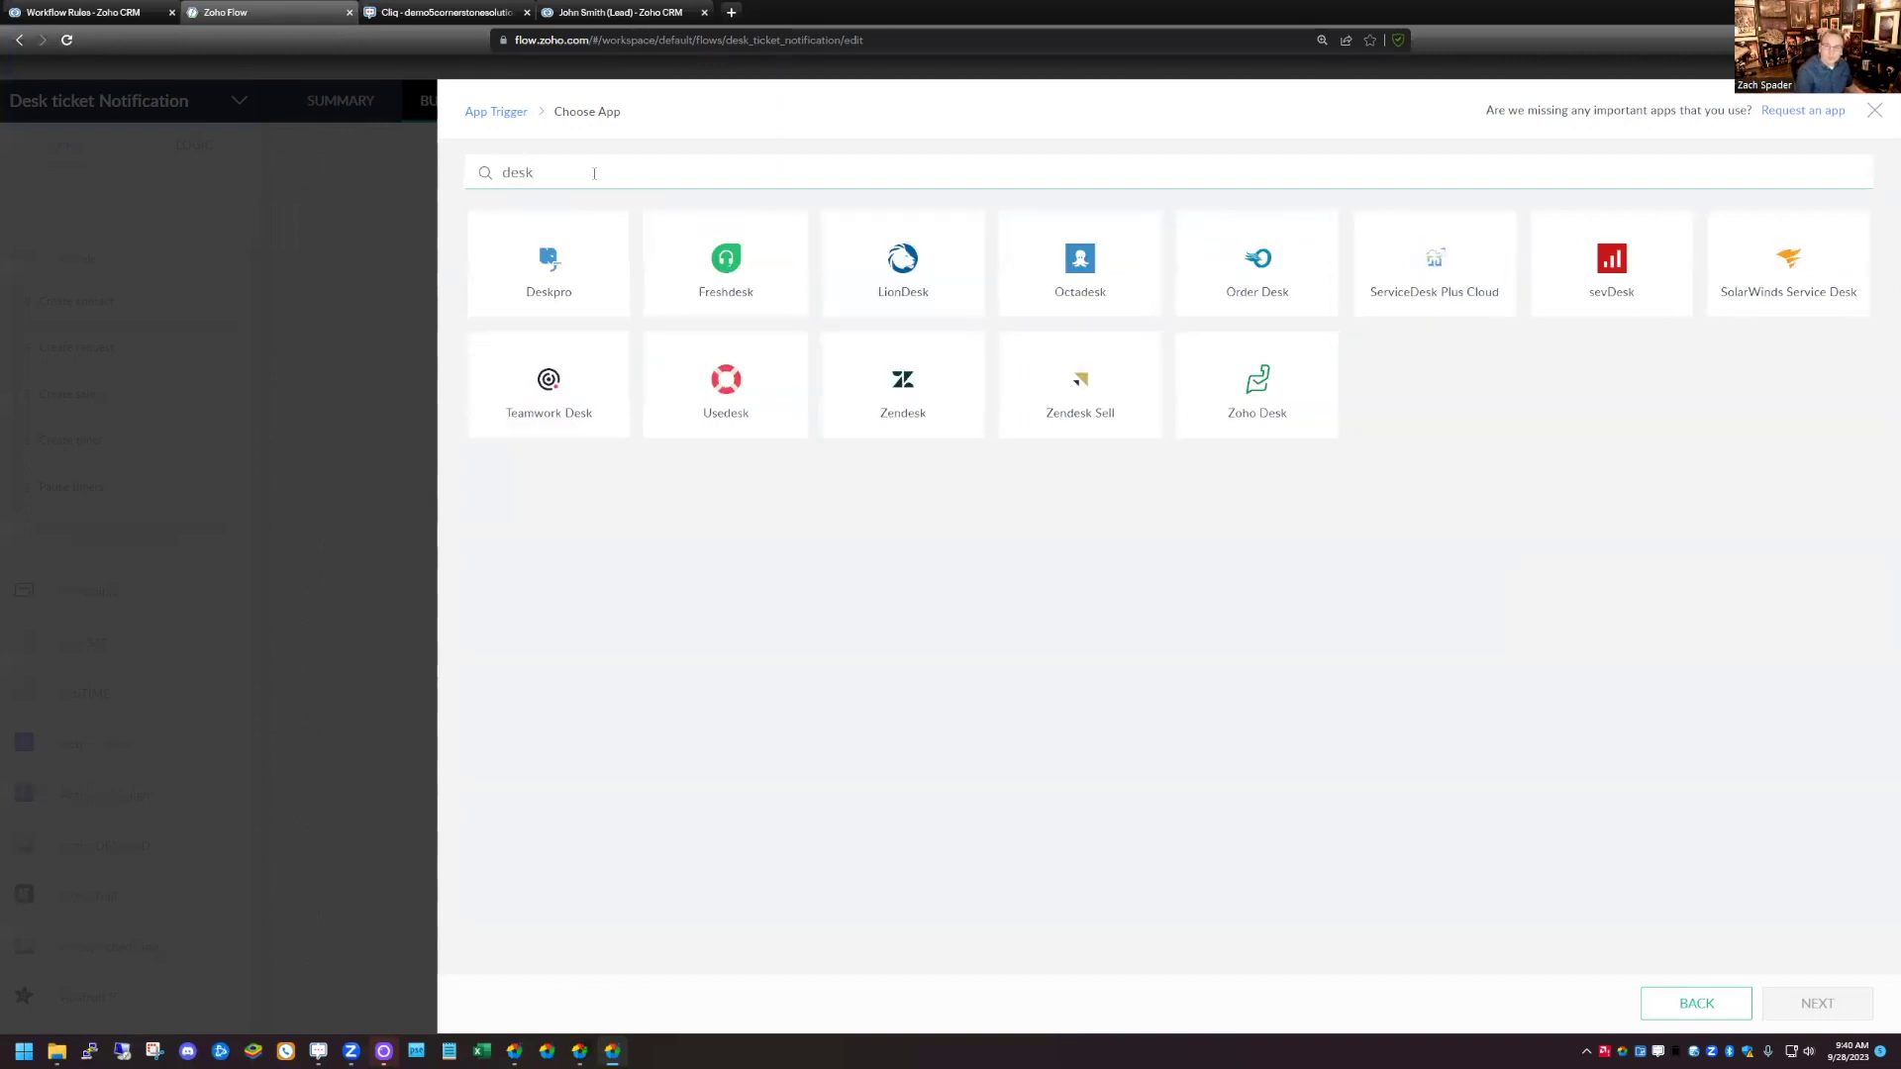
left_click(1254, 421)
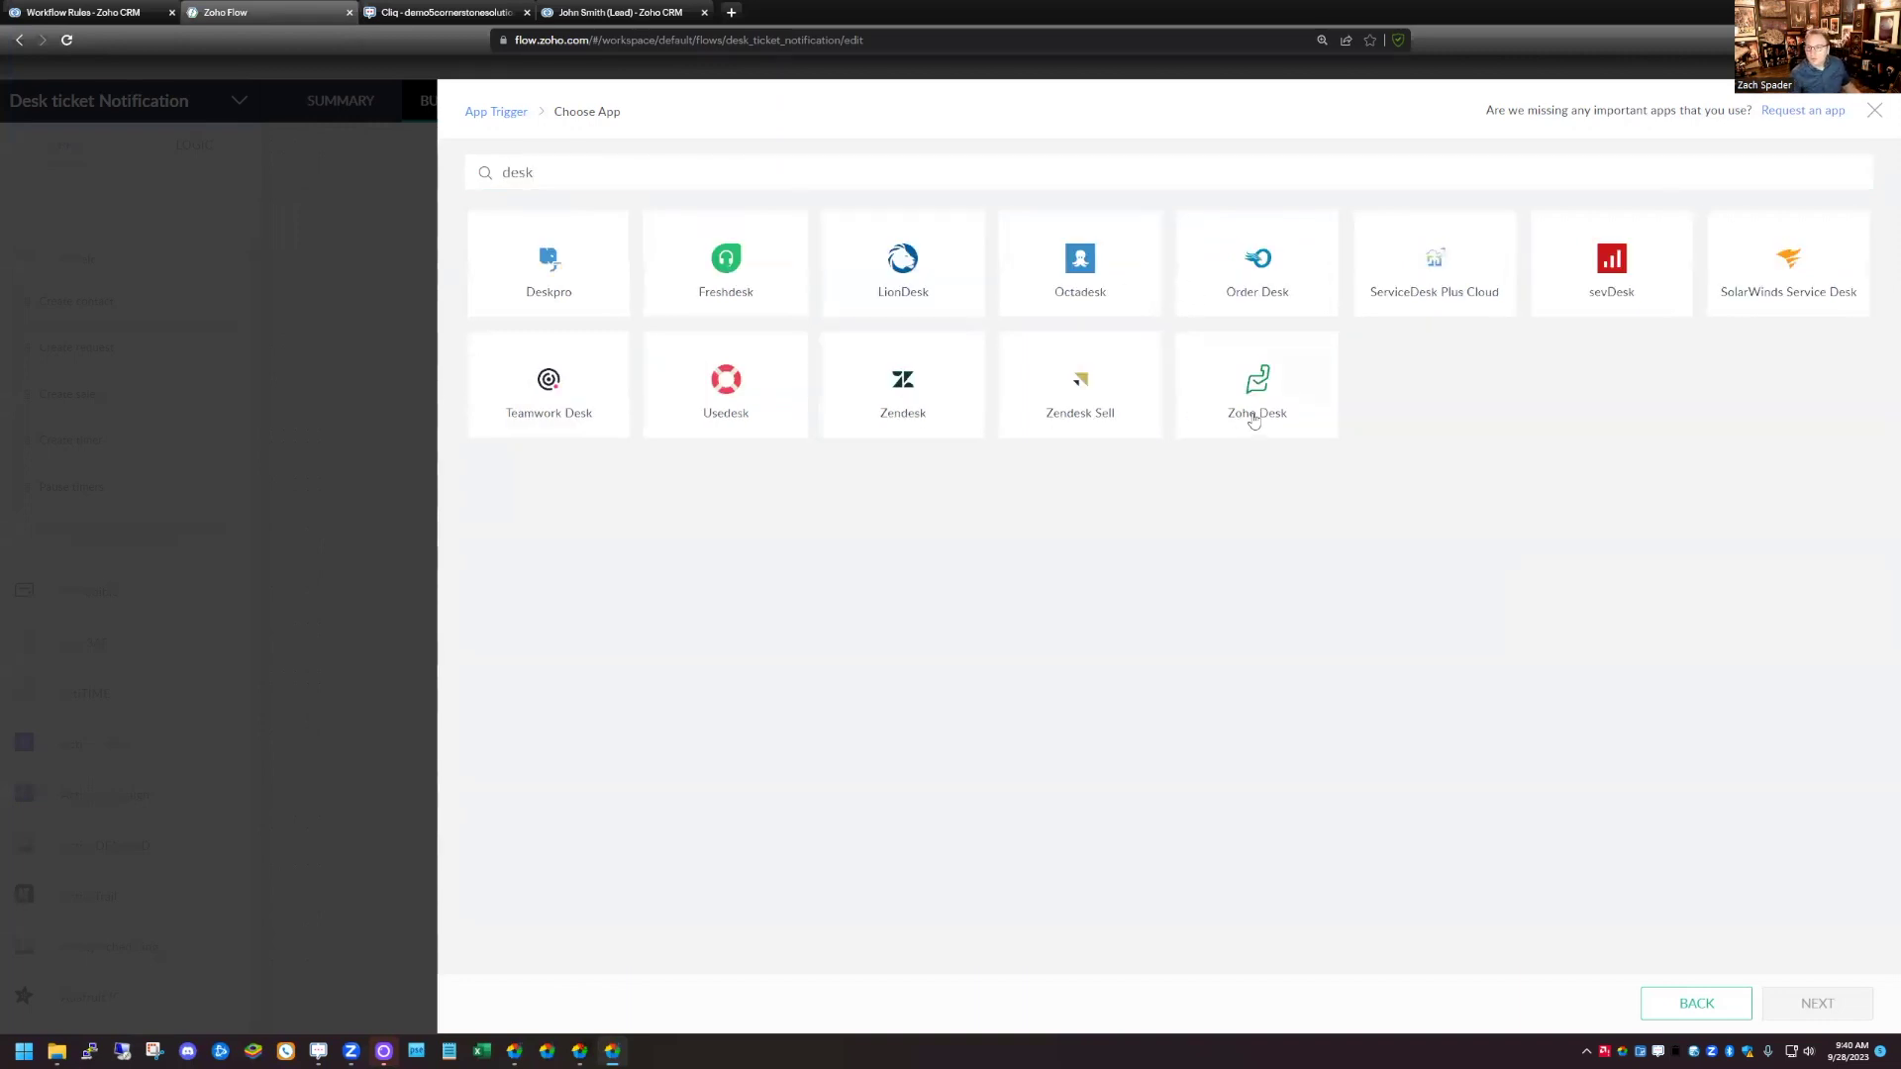
left_click(1253, 421)
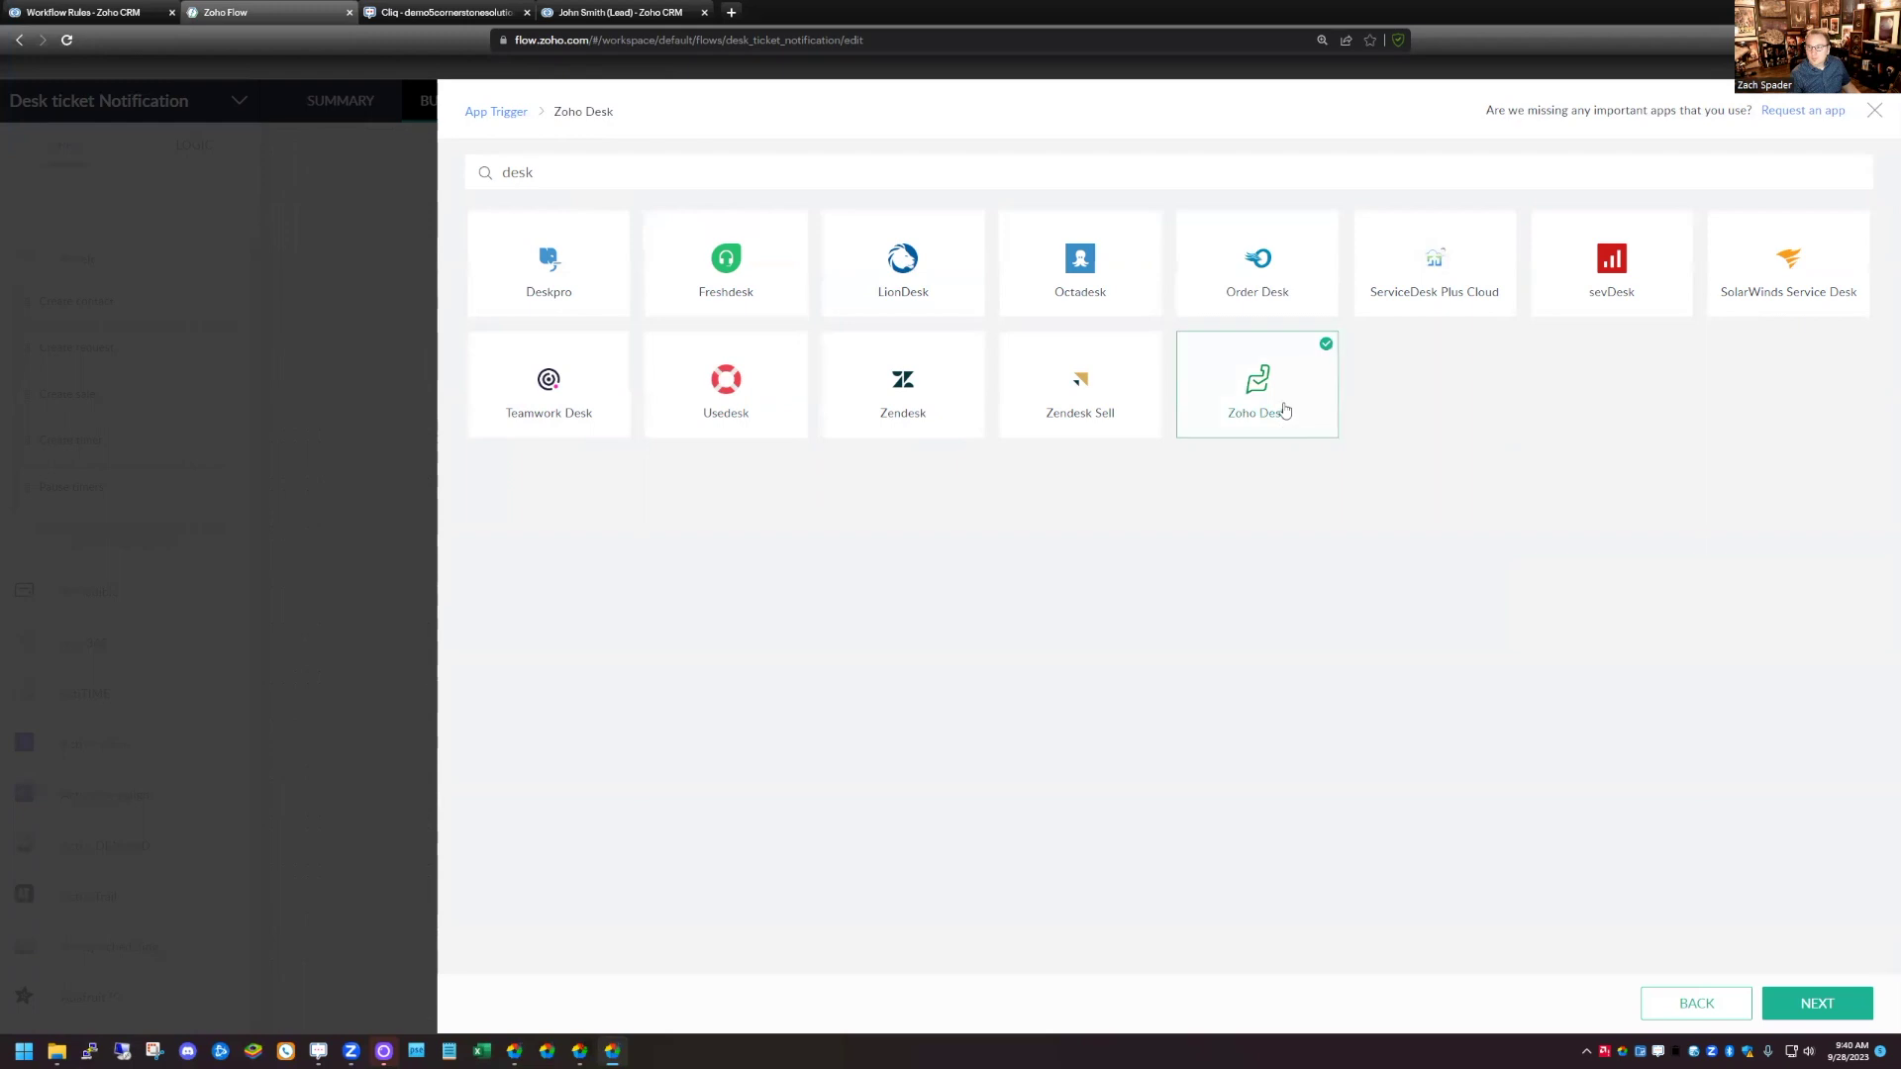
left_click(1833, 1015)
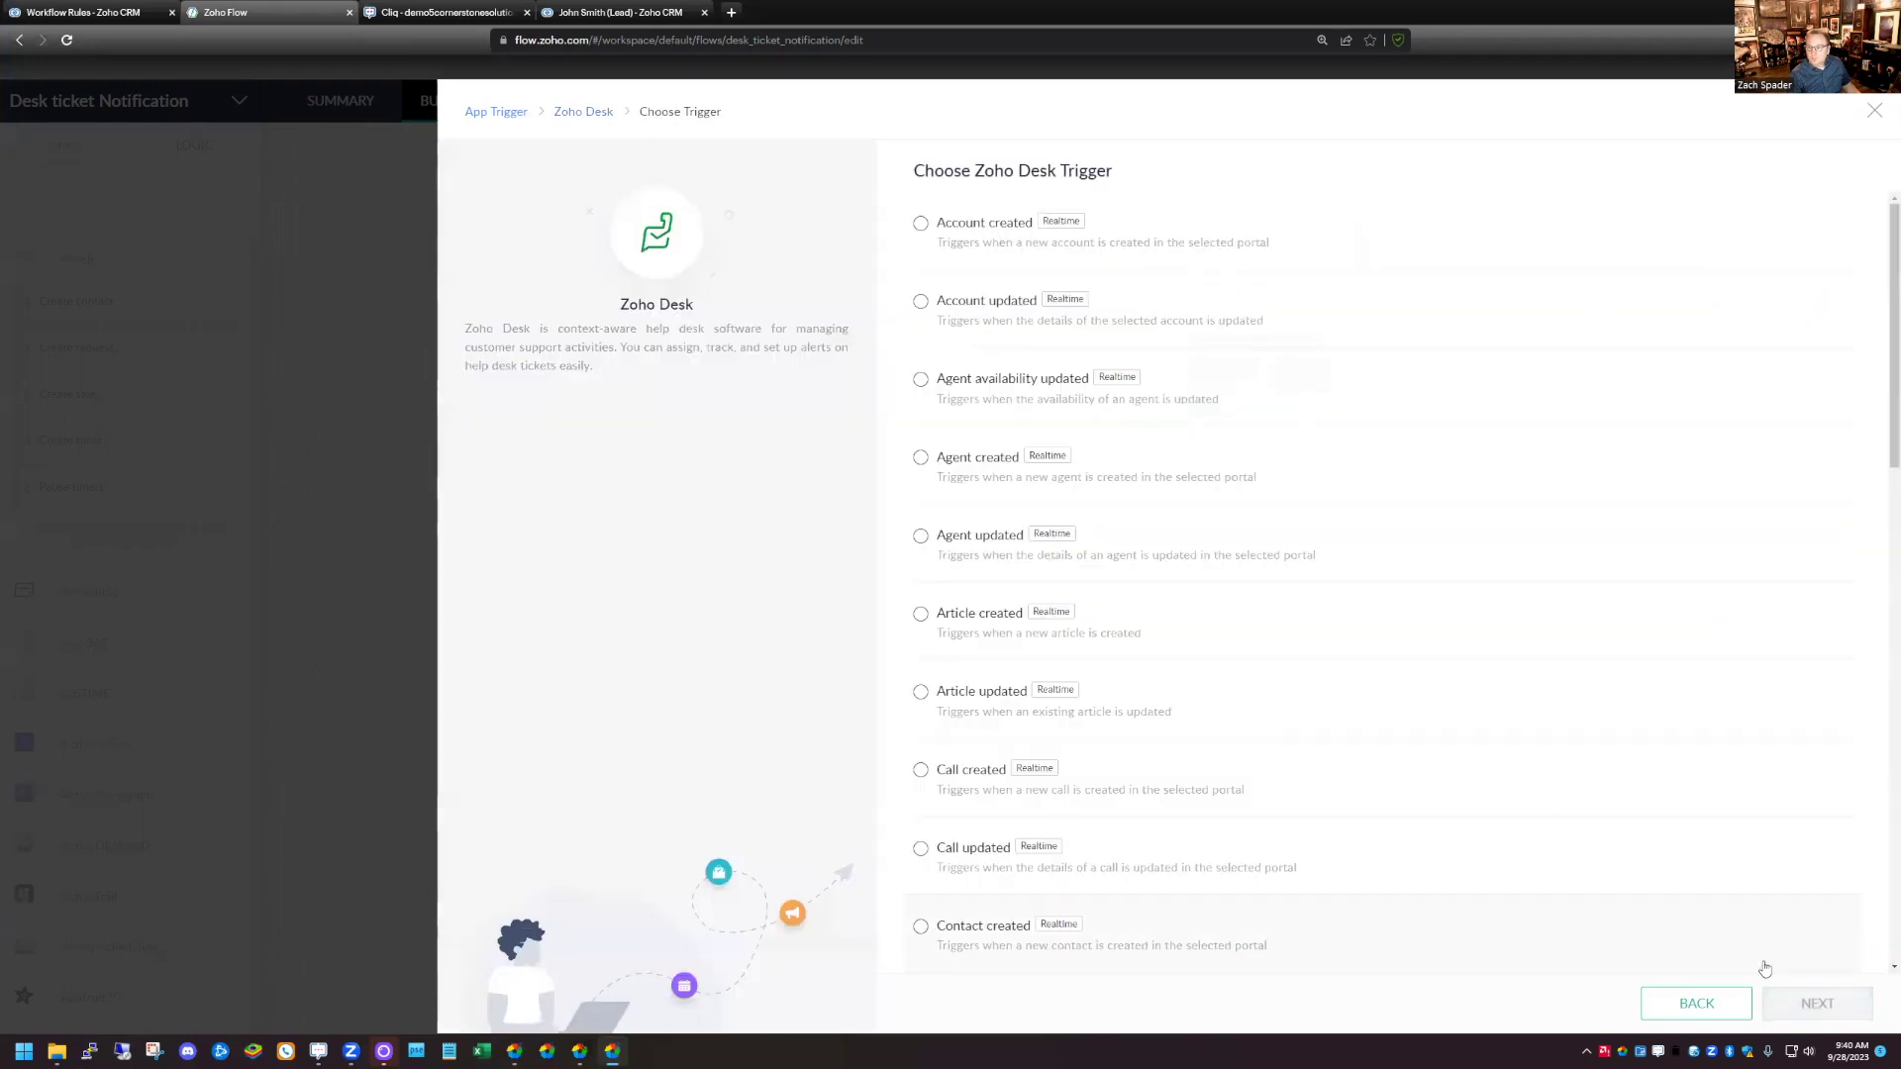
Choose Ticket created as the Zoho Desk trigger and proceed to its configuration
scroll(1425, 700, "down", 14)
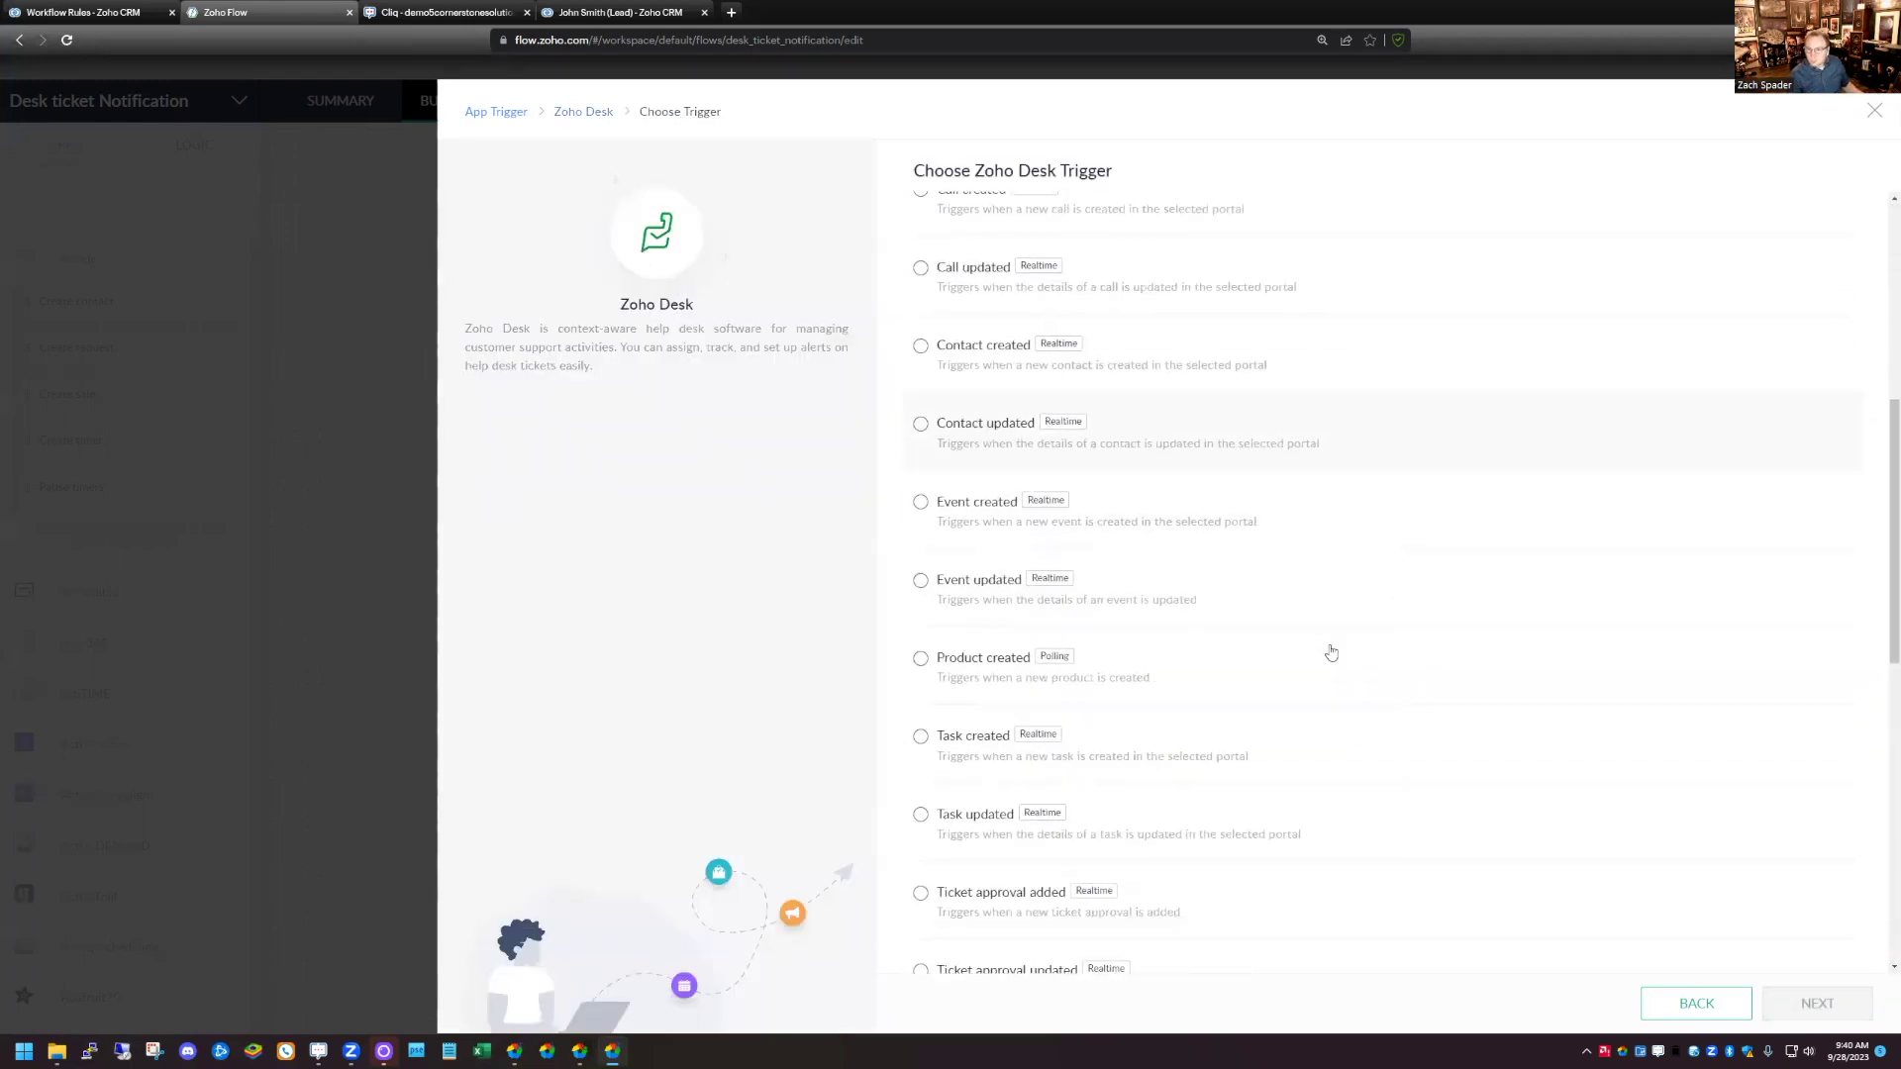
scroll(1332, 652, "down", 2)
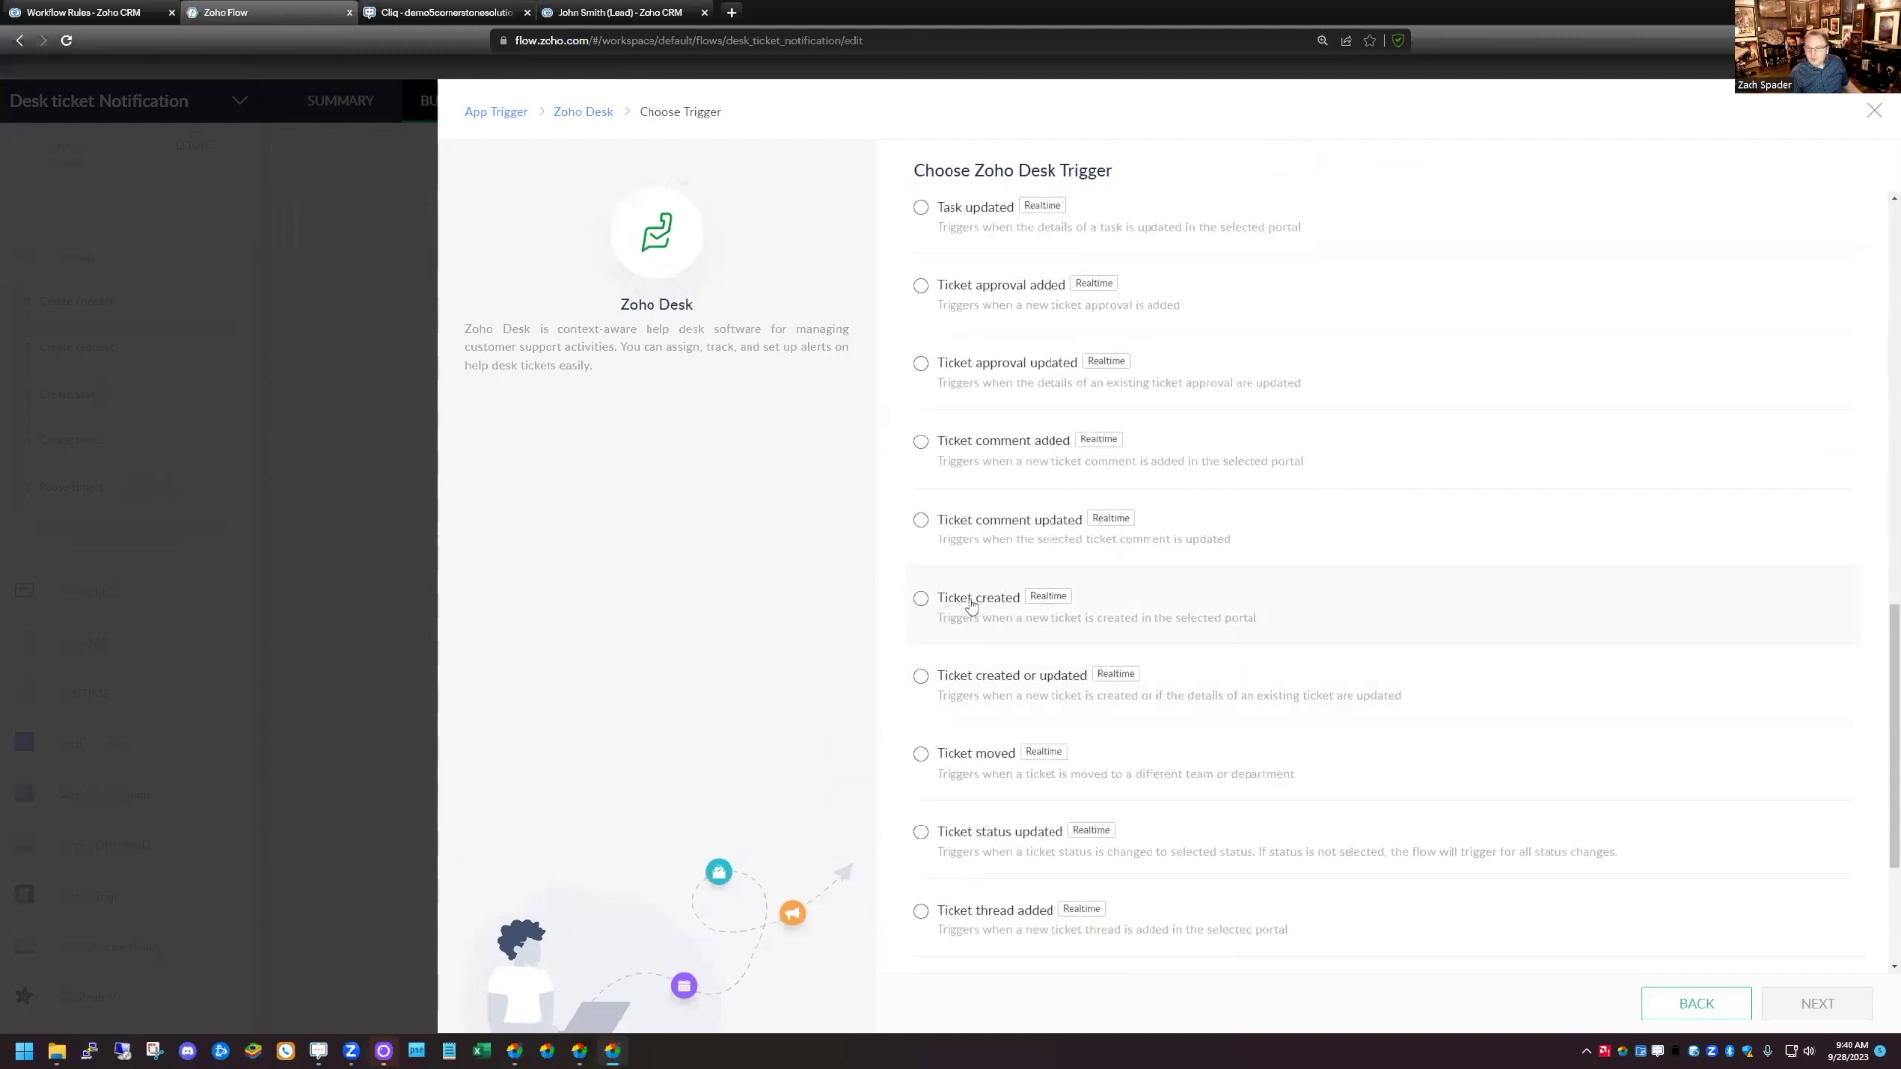
left_click(920, 614)
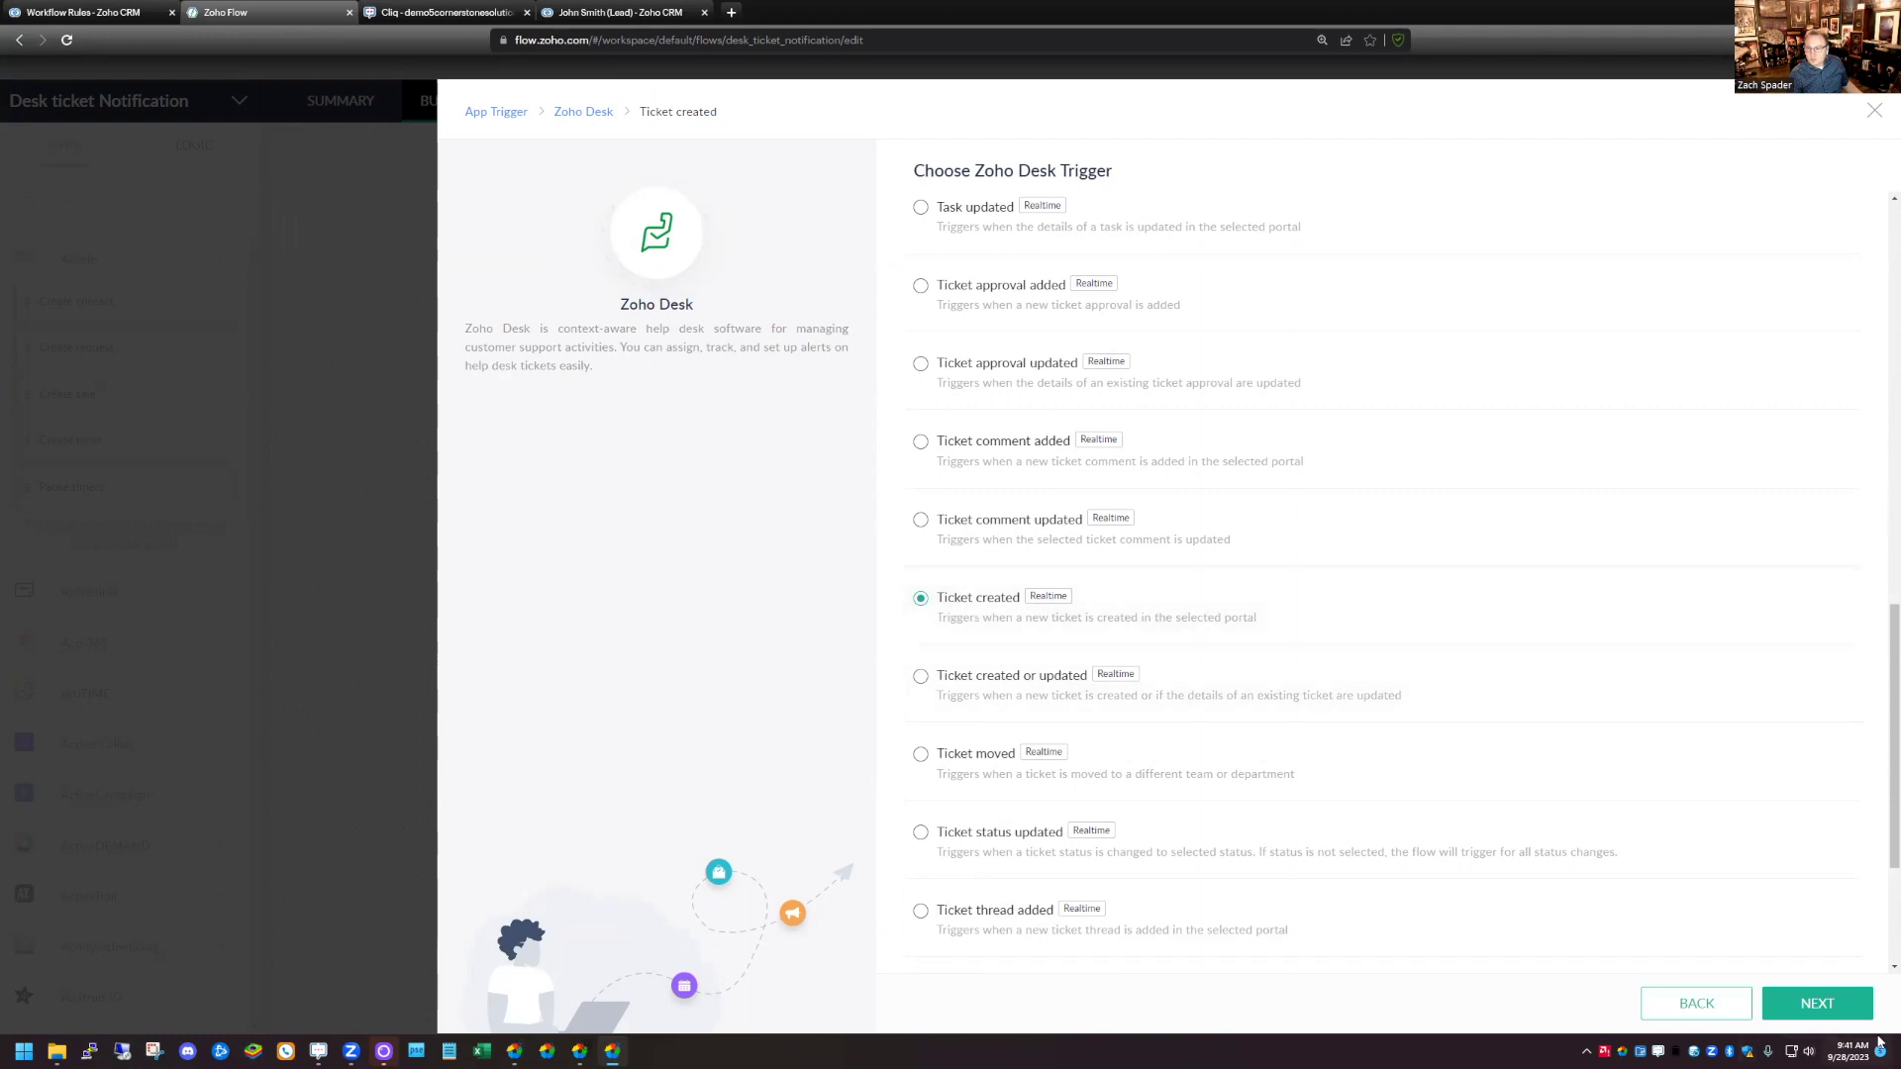
left_click(1809, 1003)
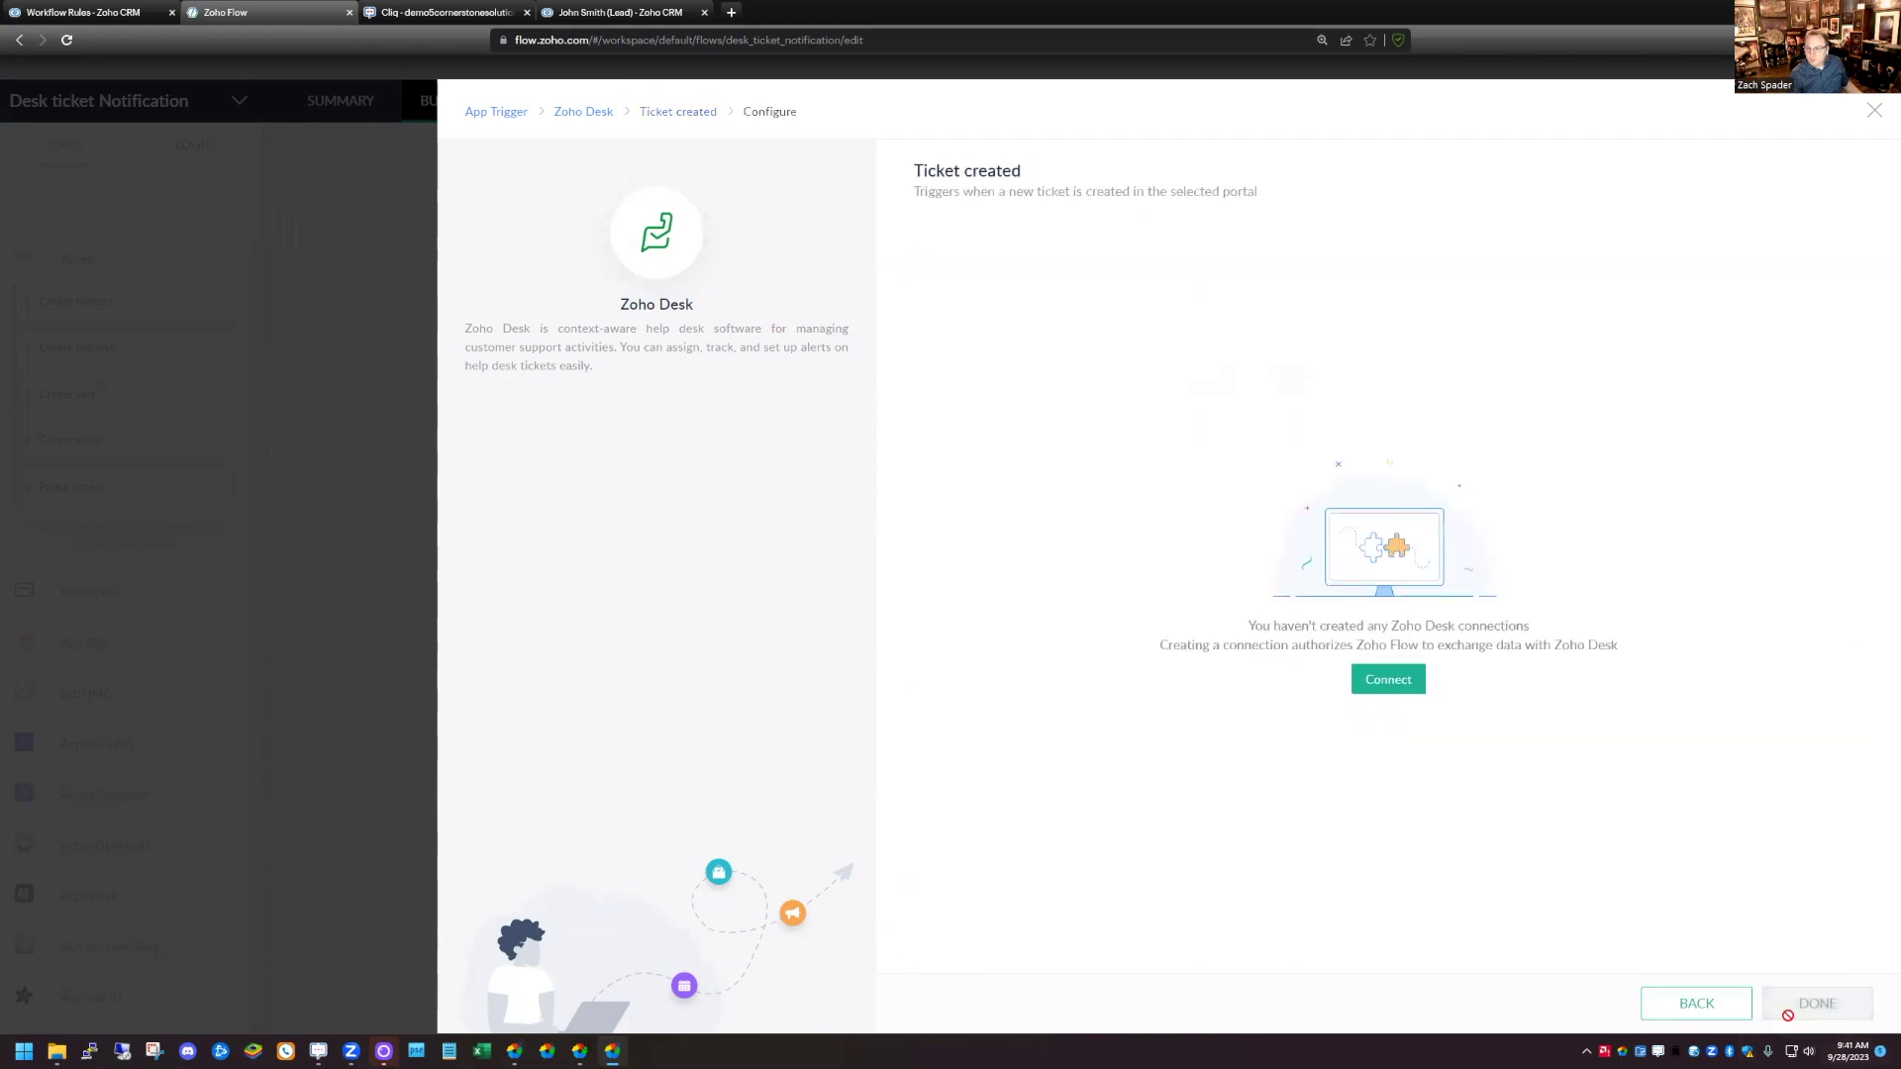
Create a Zoho Desk connection named Desk for all triggers and actions, and authorize its access
left_click(1383, 678)
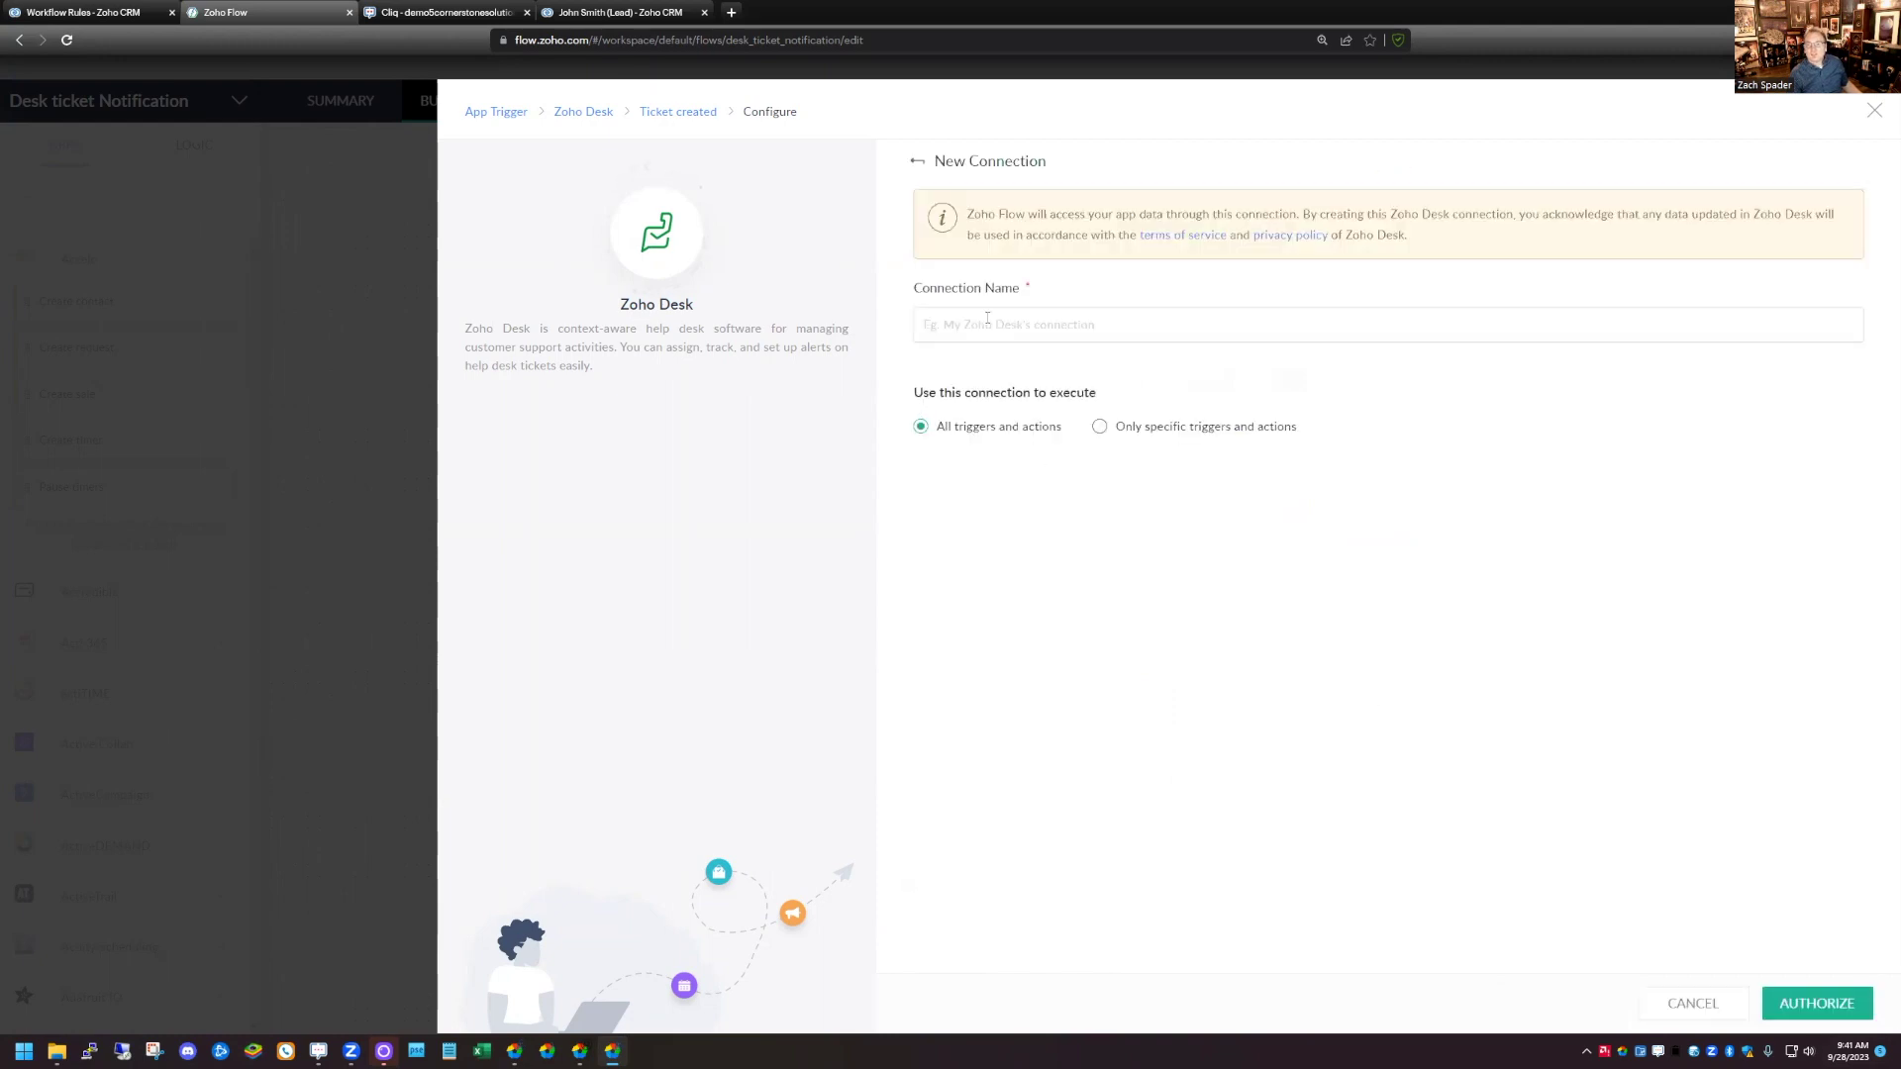
left_click(986, 324)
type("Desk")
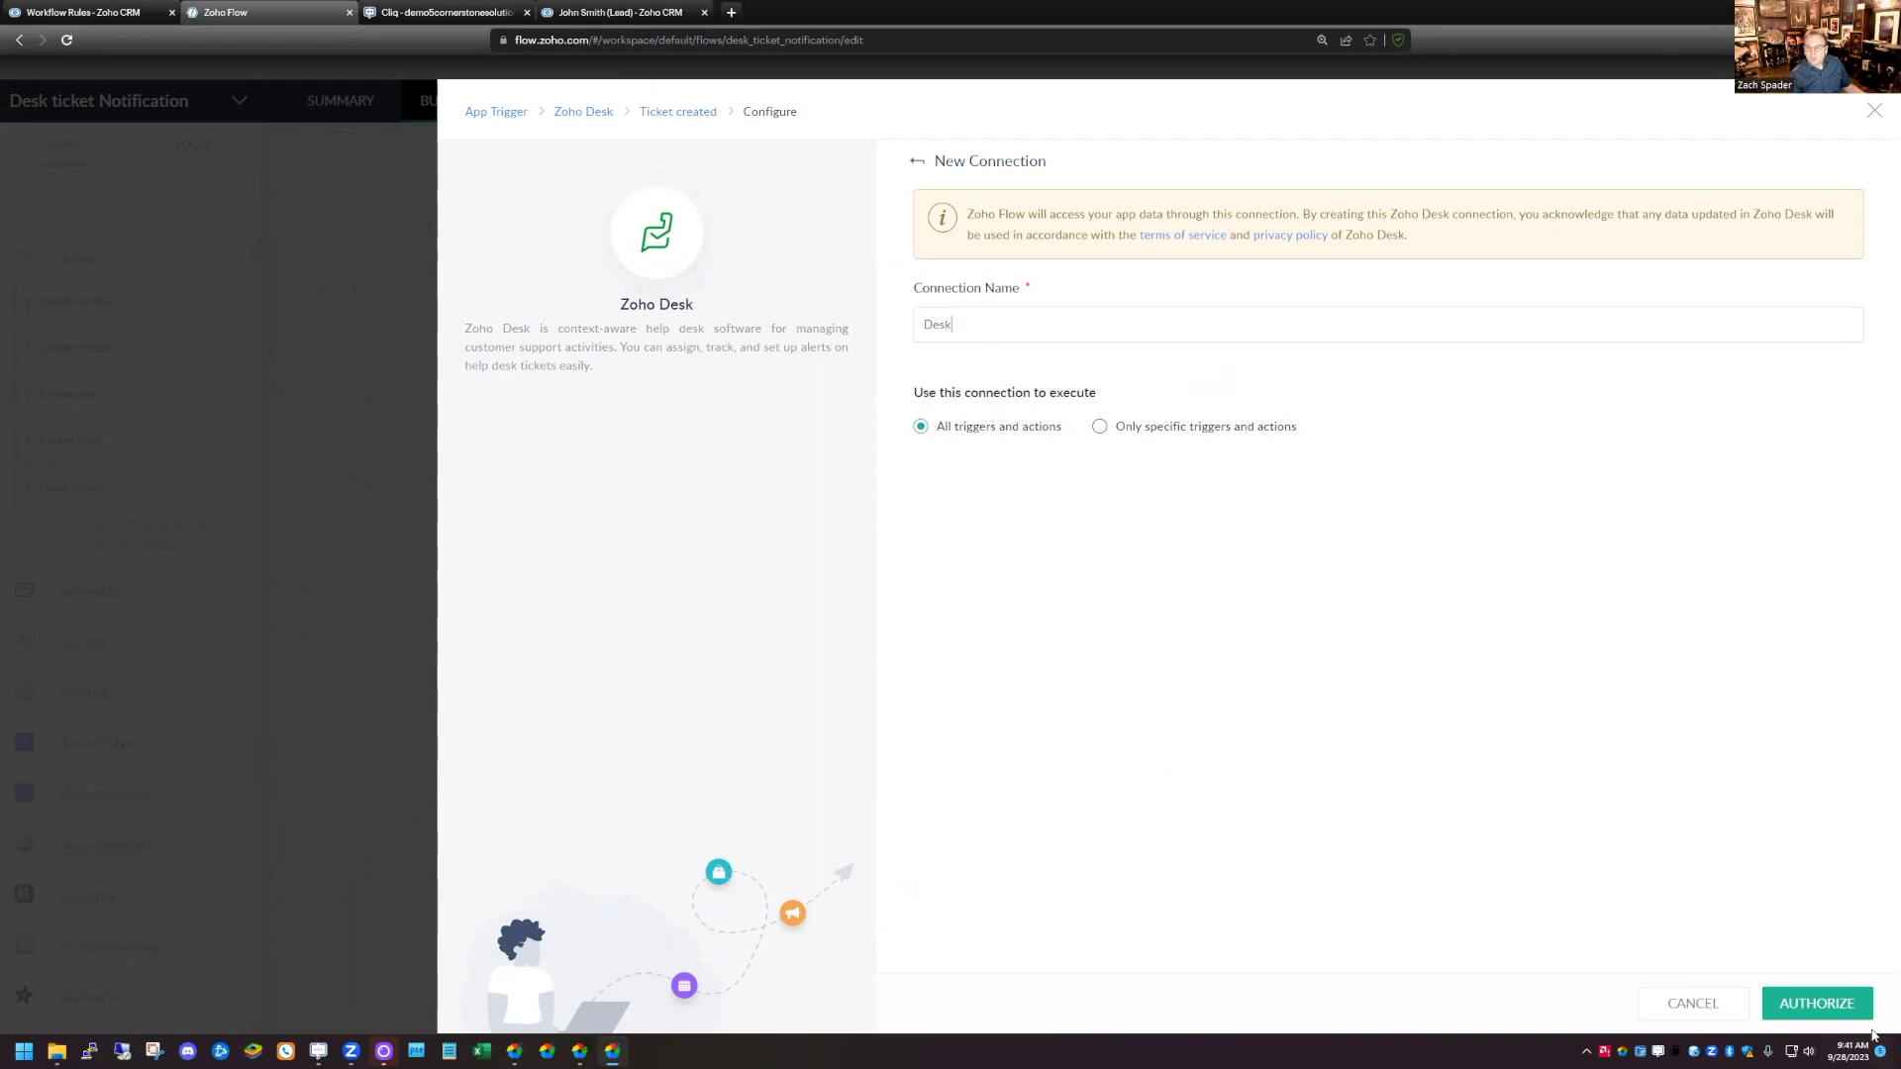
left_click(1837, 1013)
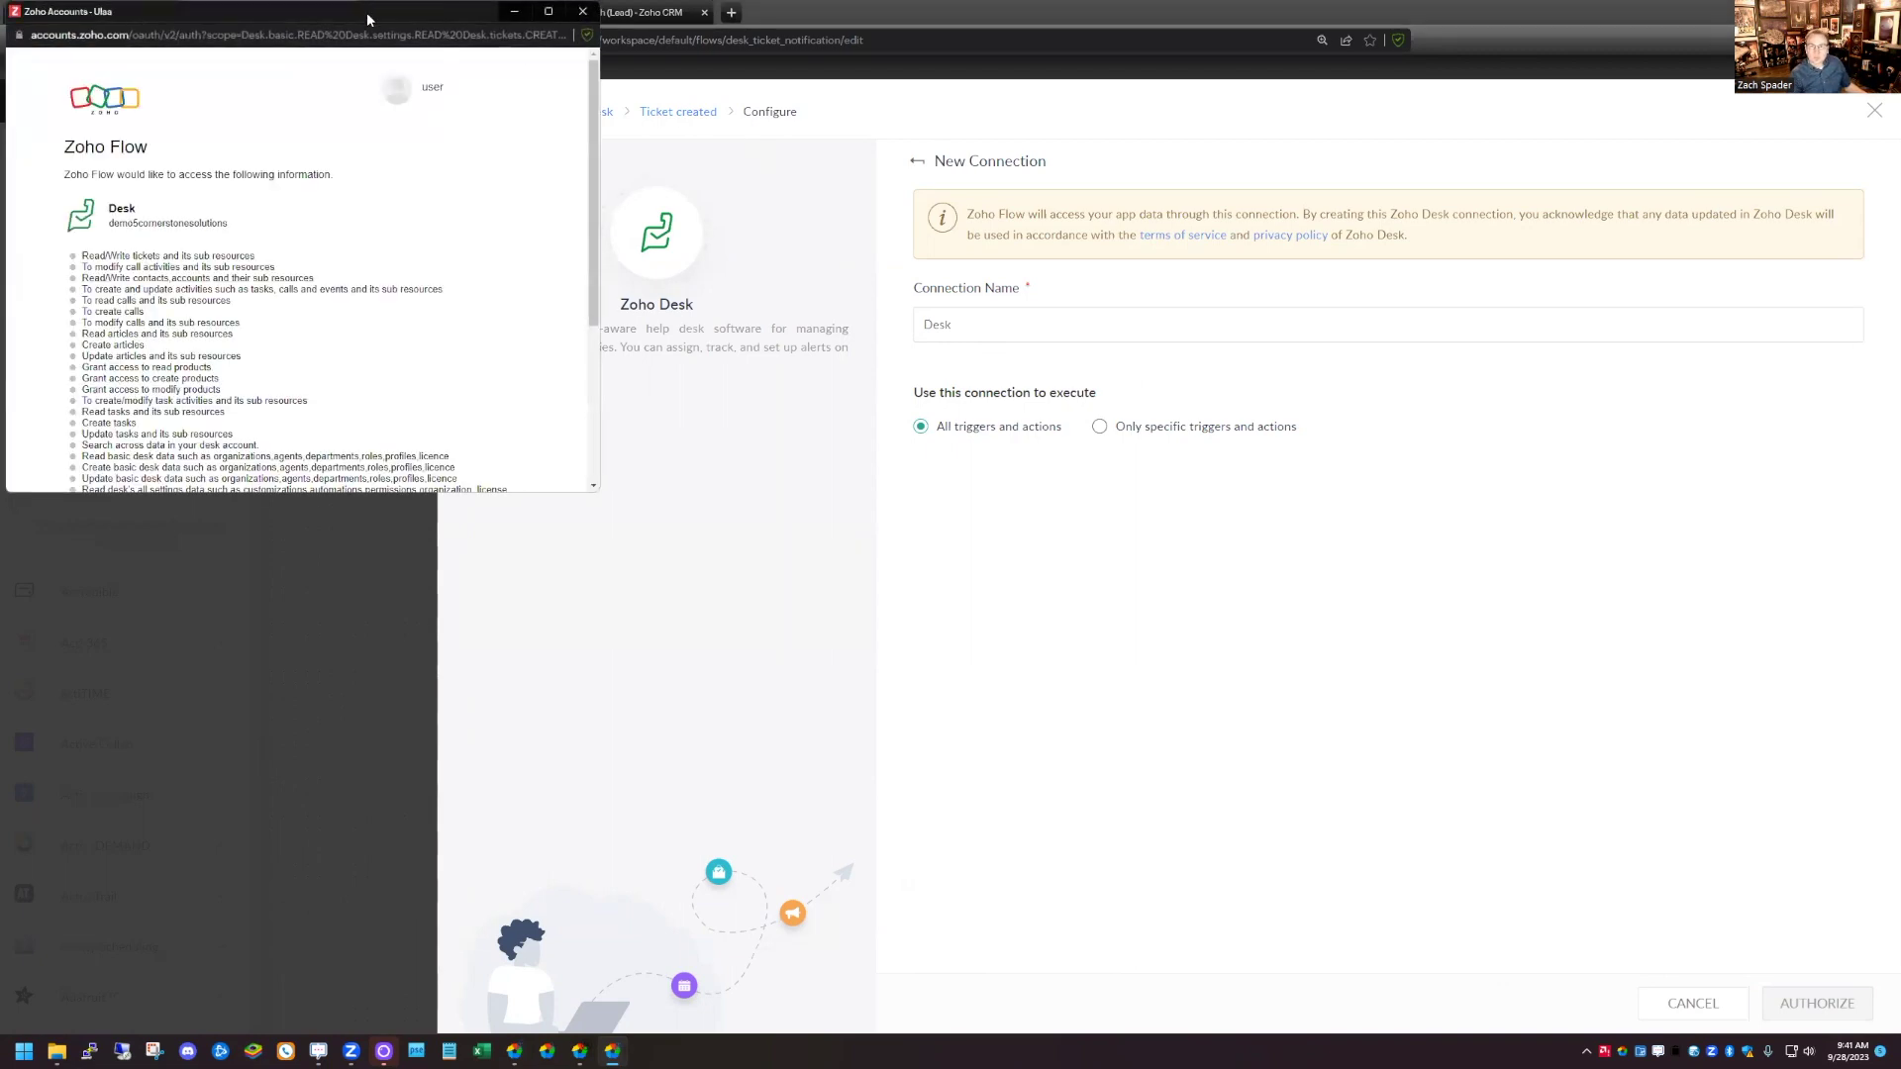
left_click_drag(366, 12, 1249, 273)
scroll(1351, 688, "down", 5)
left_click(971, 681)
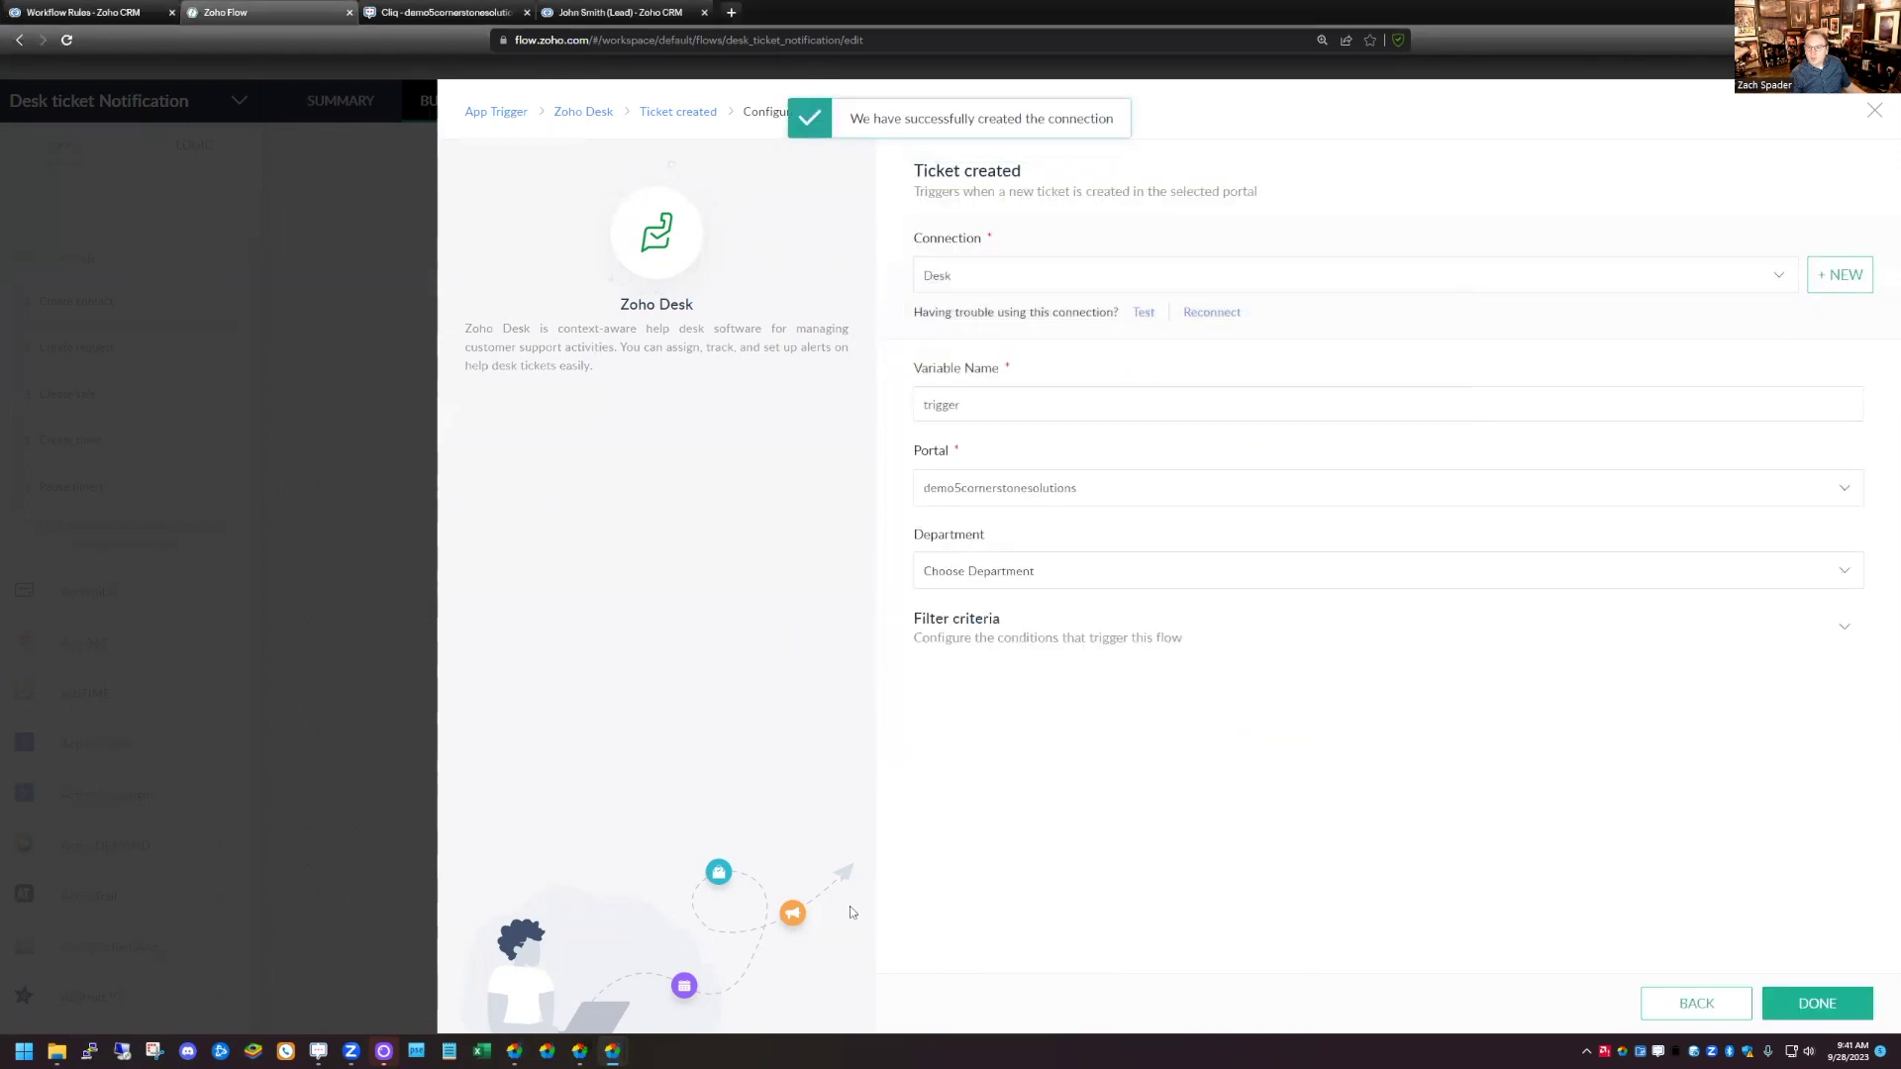
Set the trigger's department to demo5cornerstonesolutions and finish configuring the trigger
left_click(1028, 582)
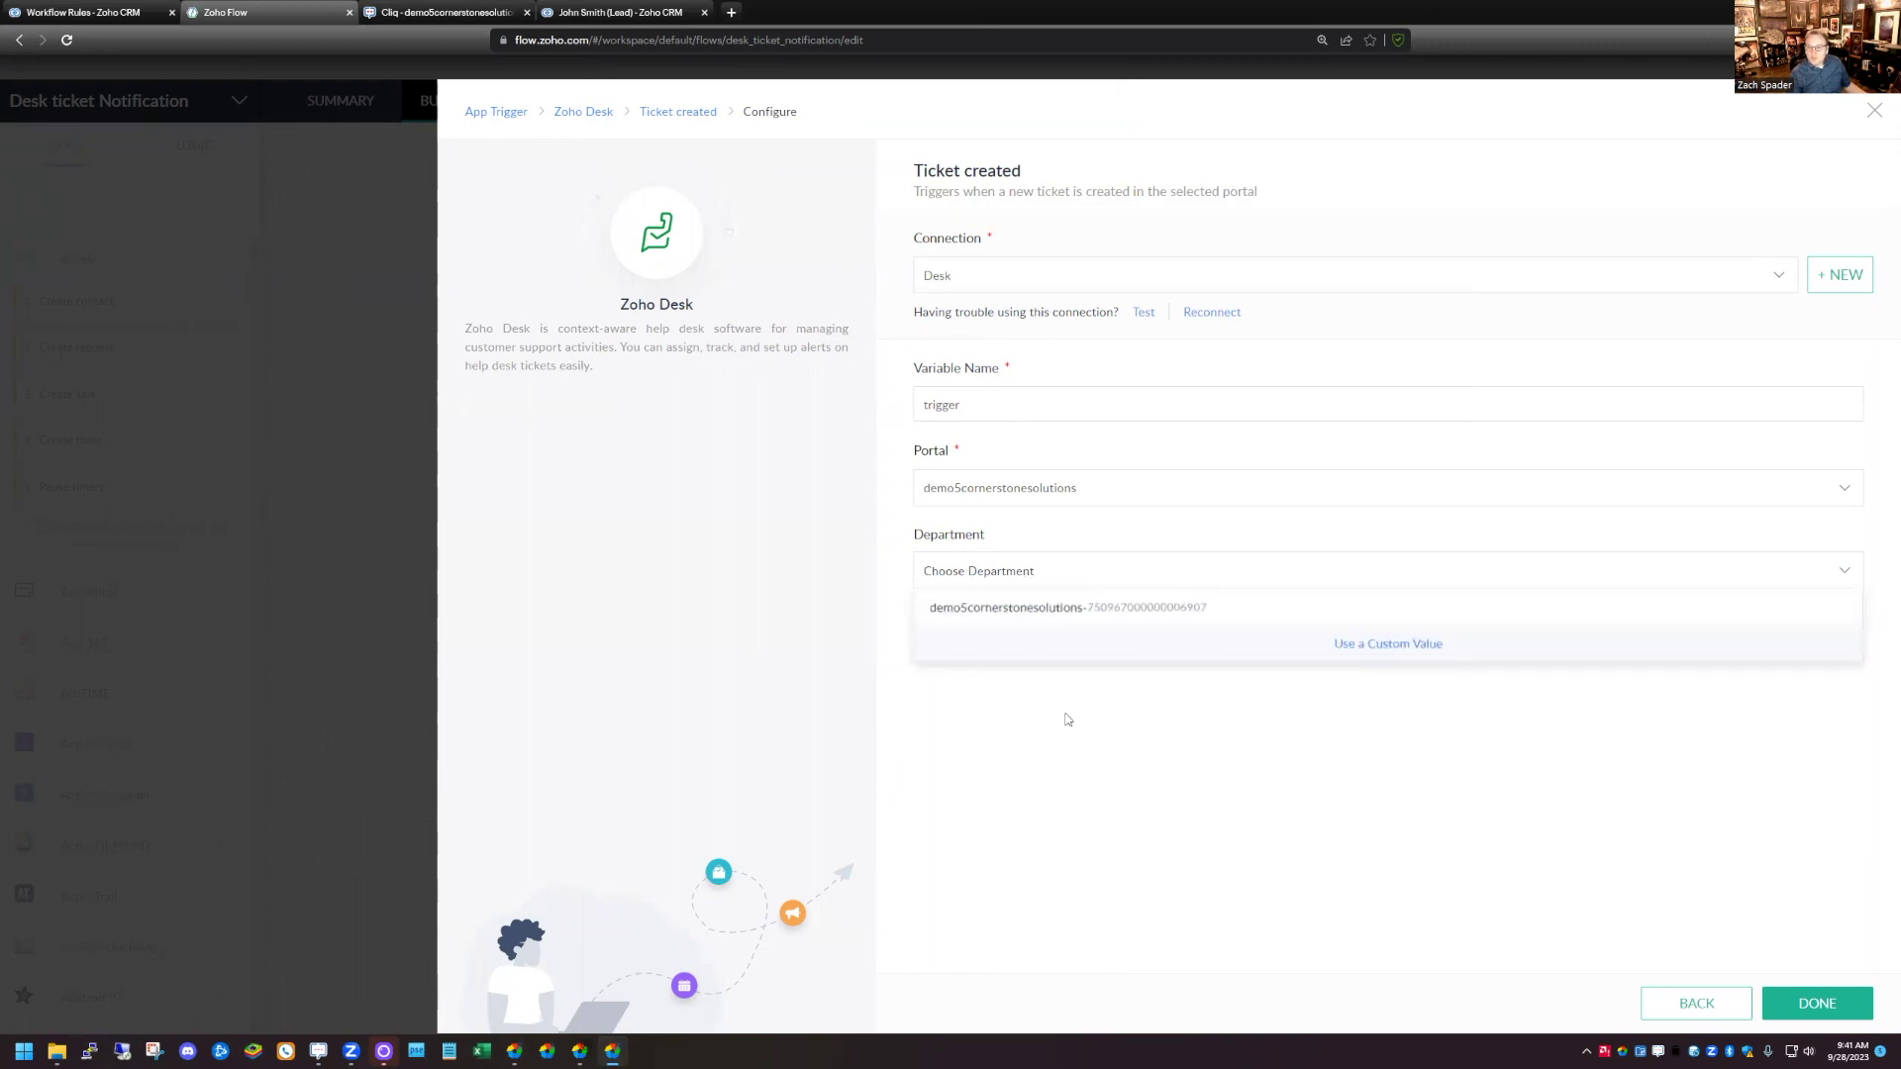
left_click(980, 610)
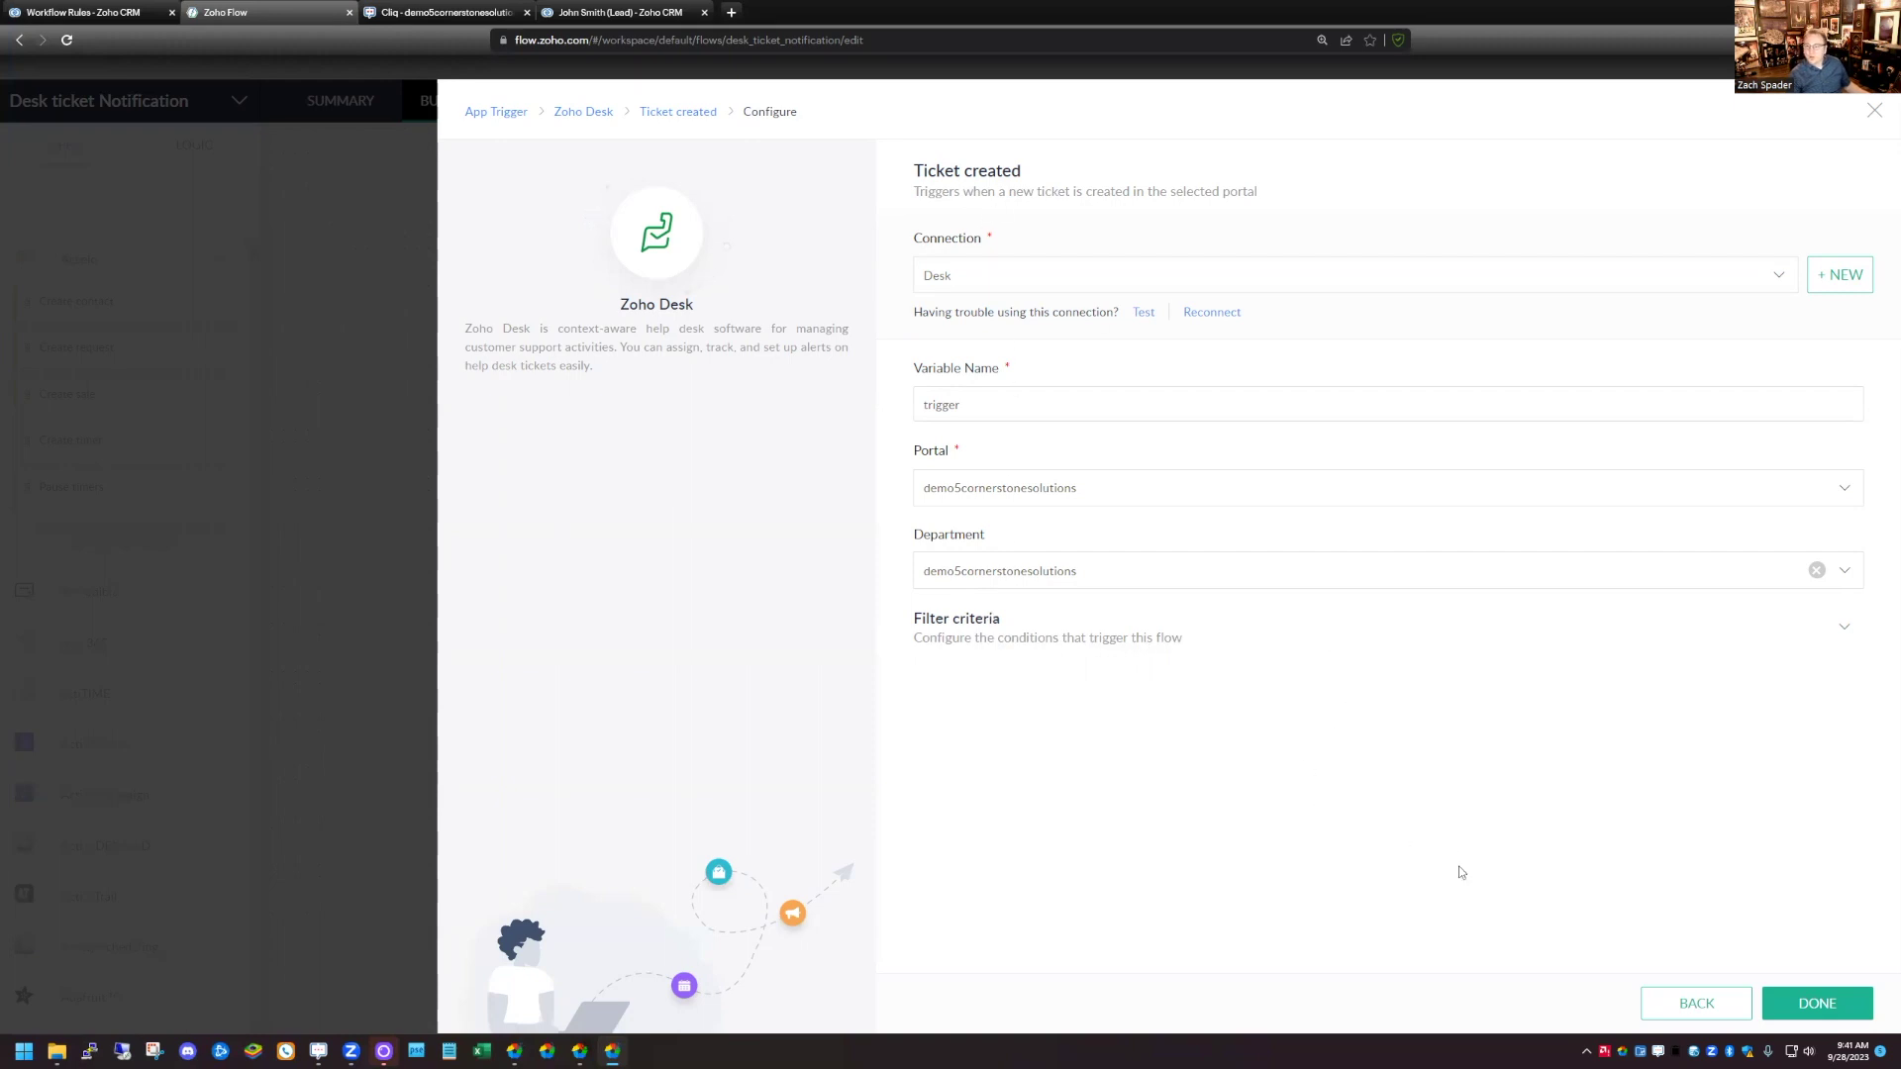
left_click(1818, 1004)
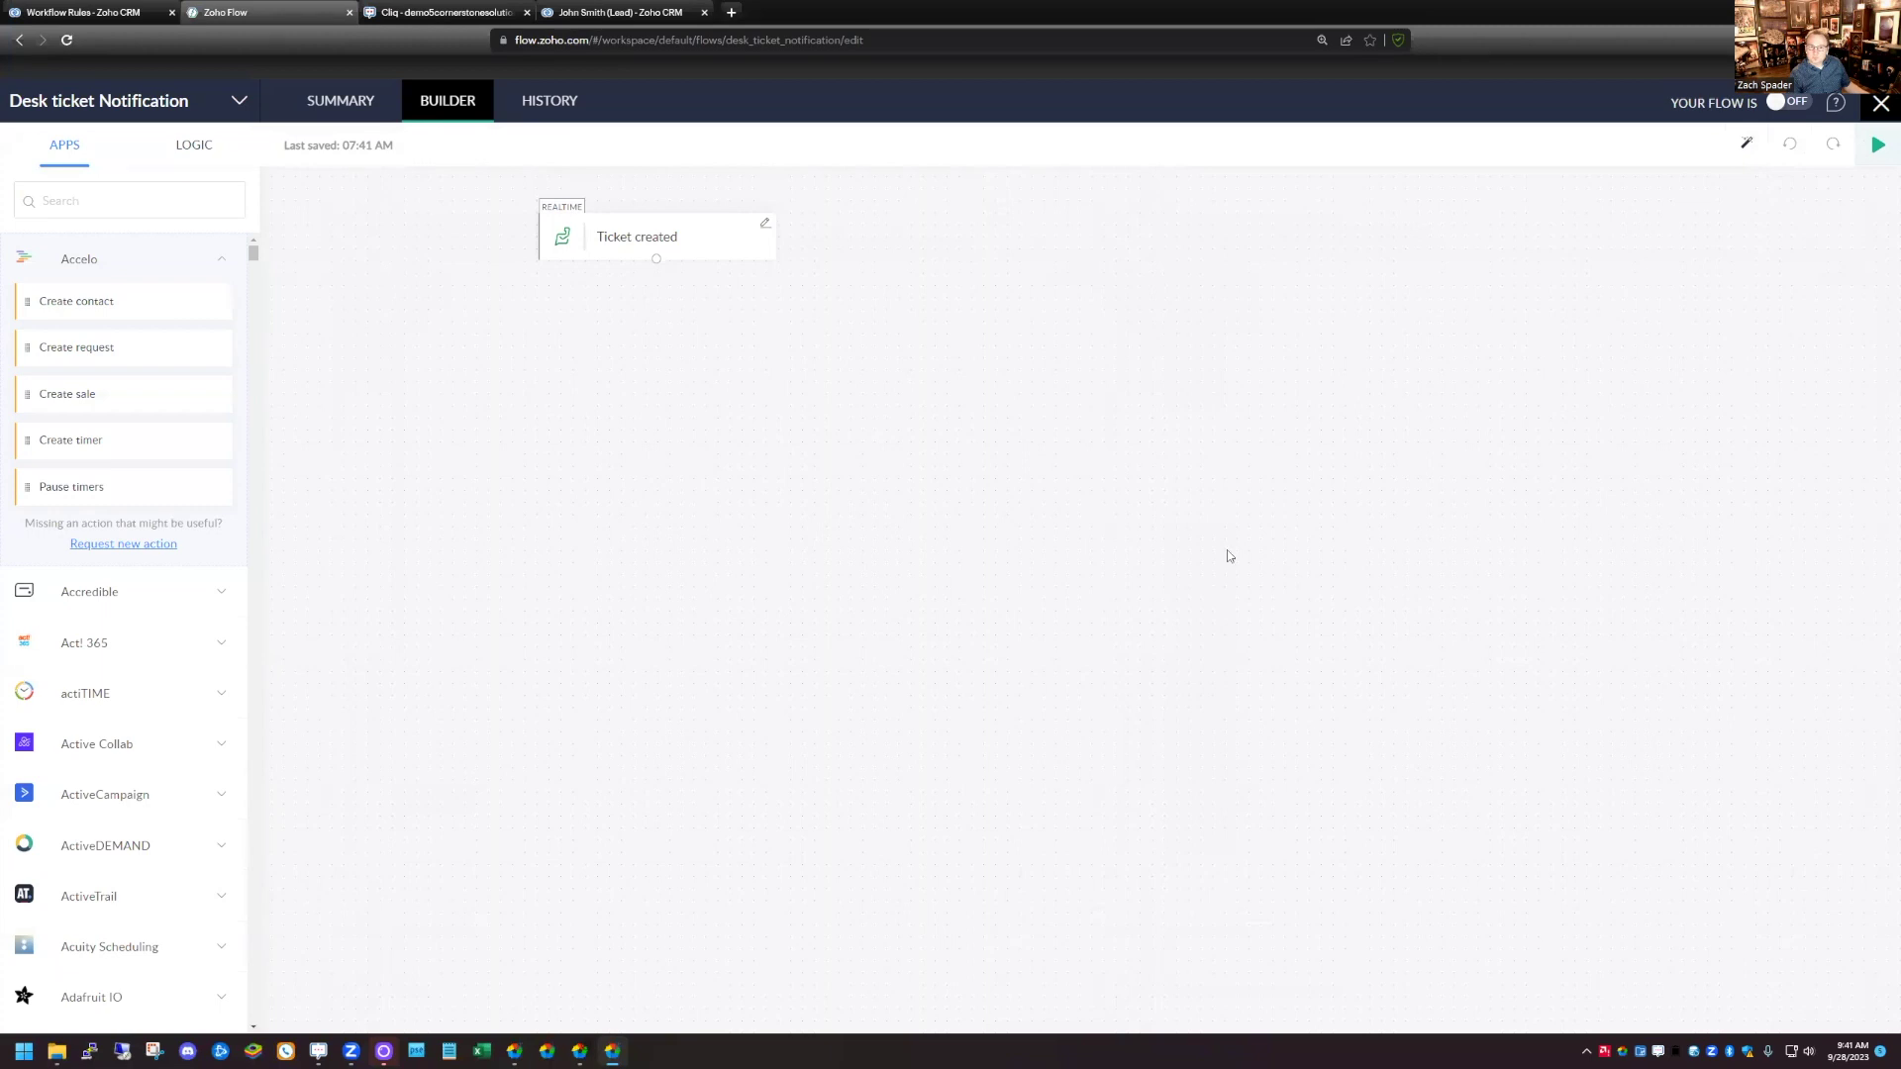
Find the Zoho Cliq actions and add Message as bot on channel below the Ticket created trigger
left_click(70, 202)
type("cliq")
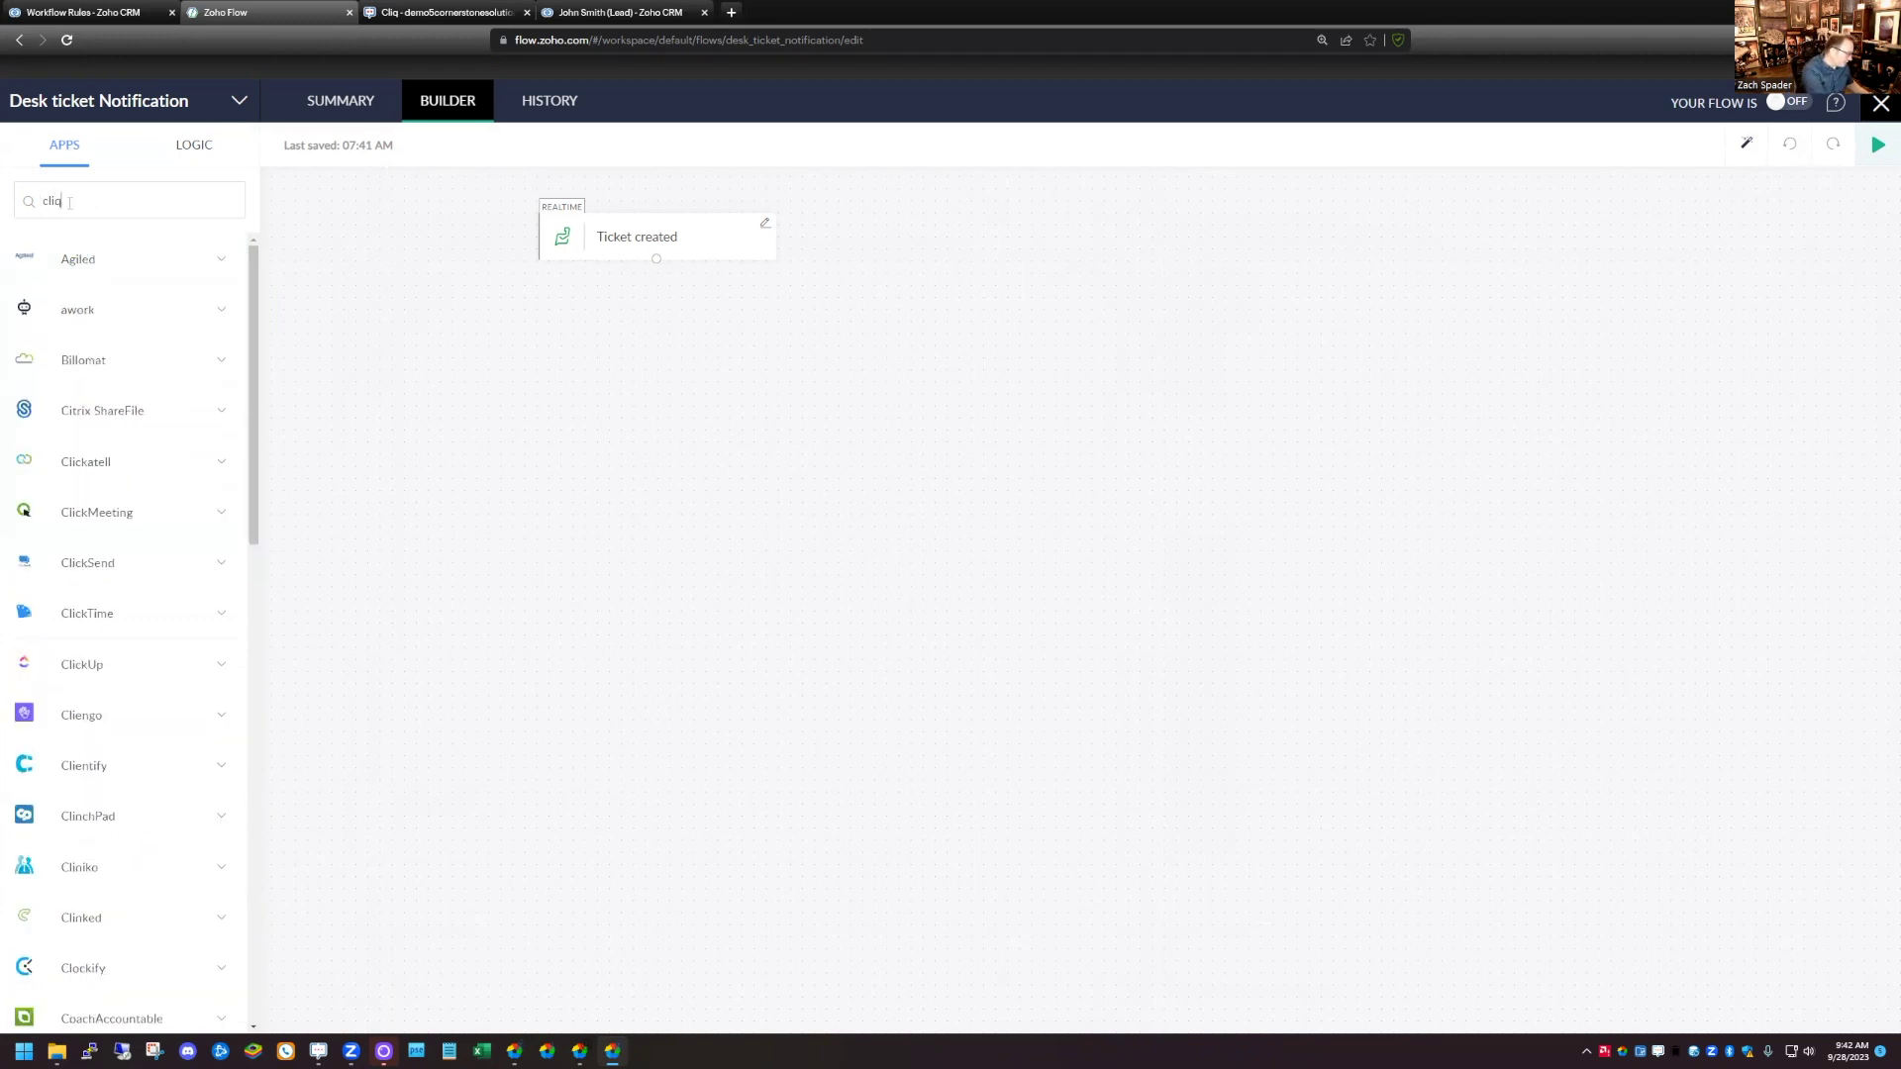
left_click(131, 260)
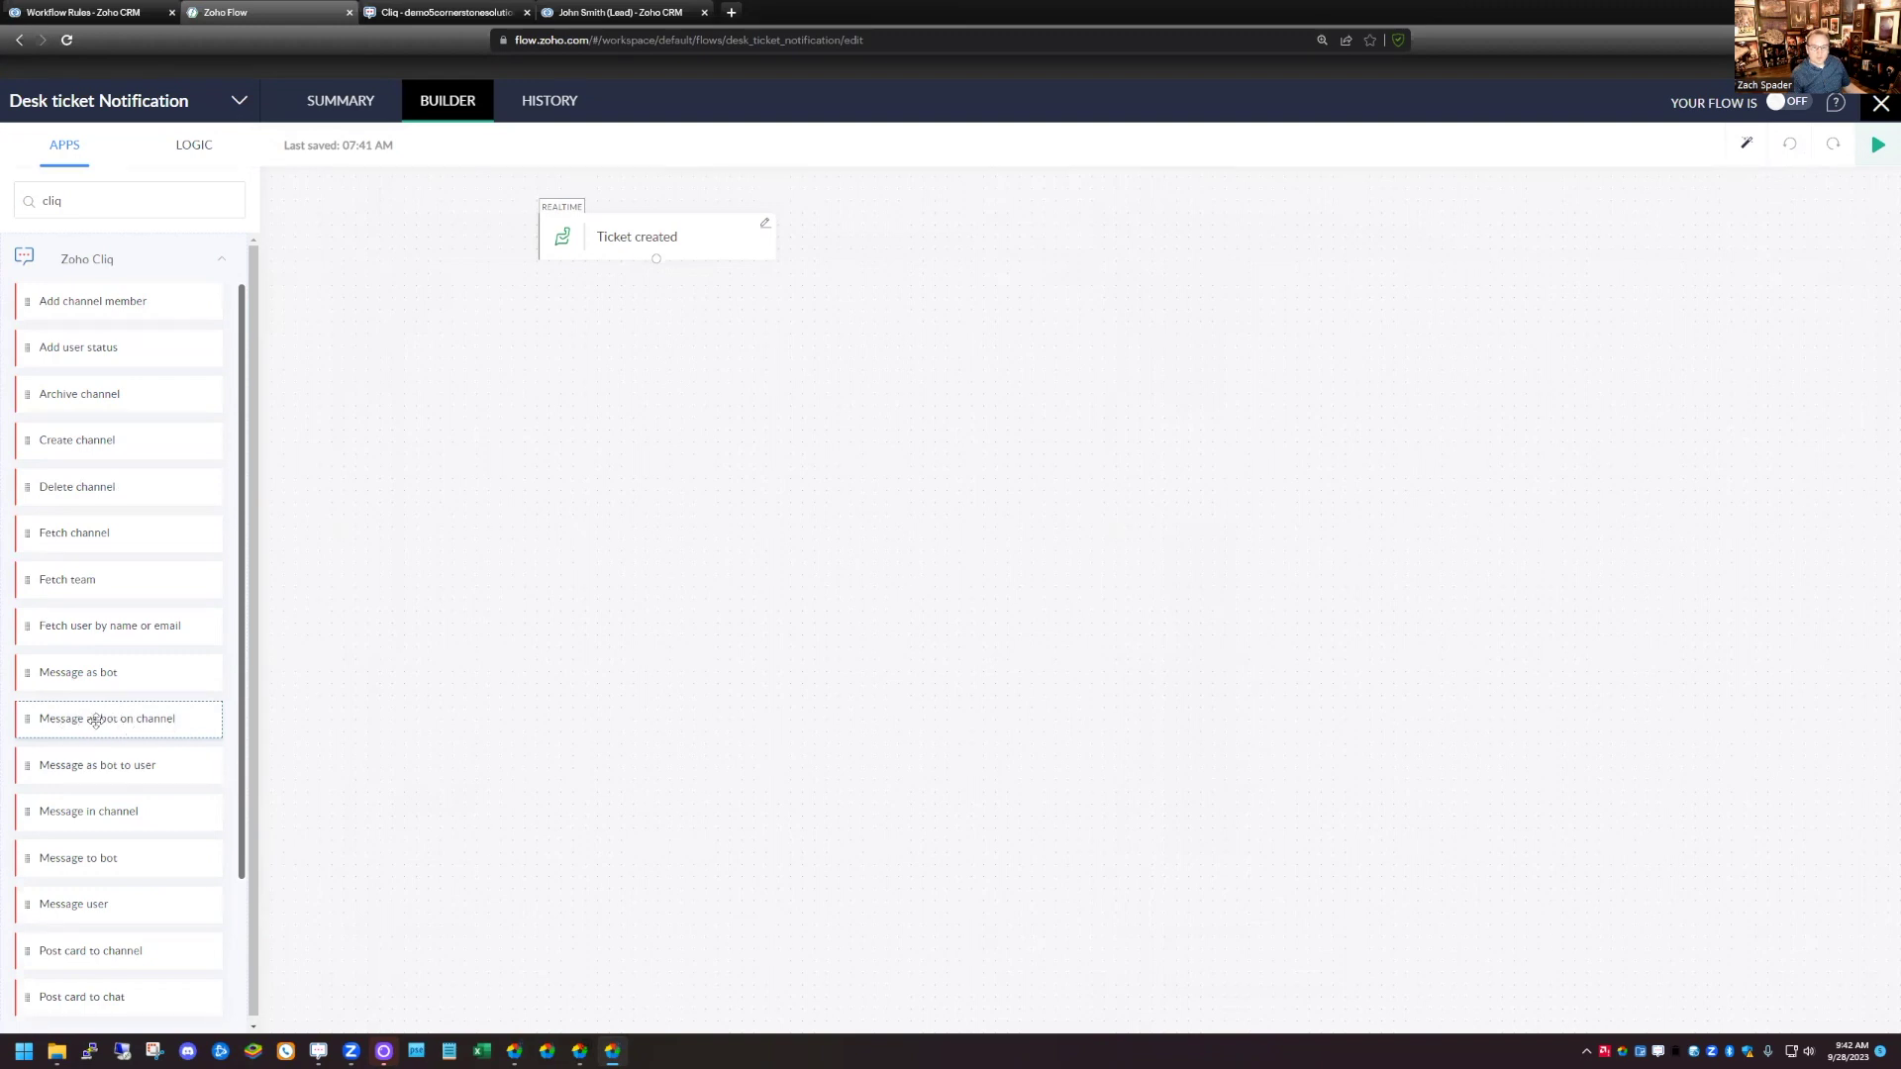
left_click_drag(94, 720, 653, 347)
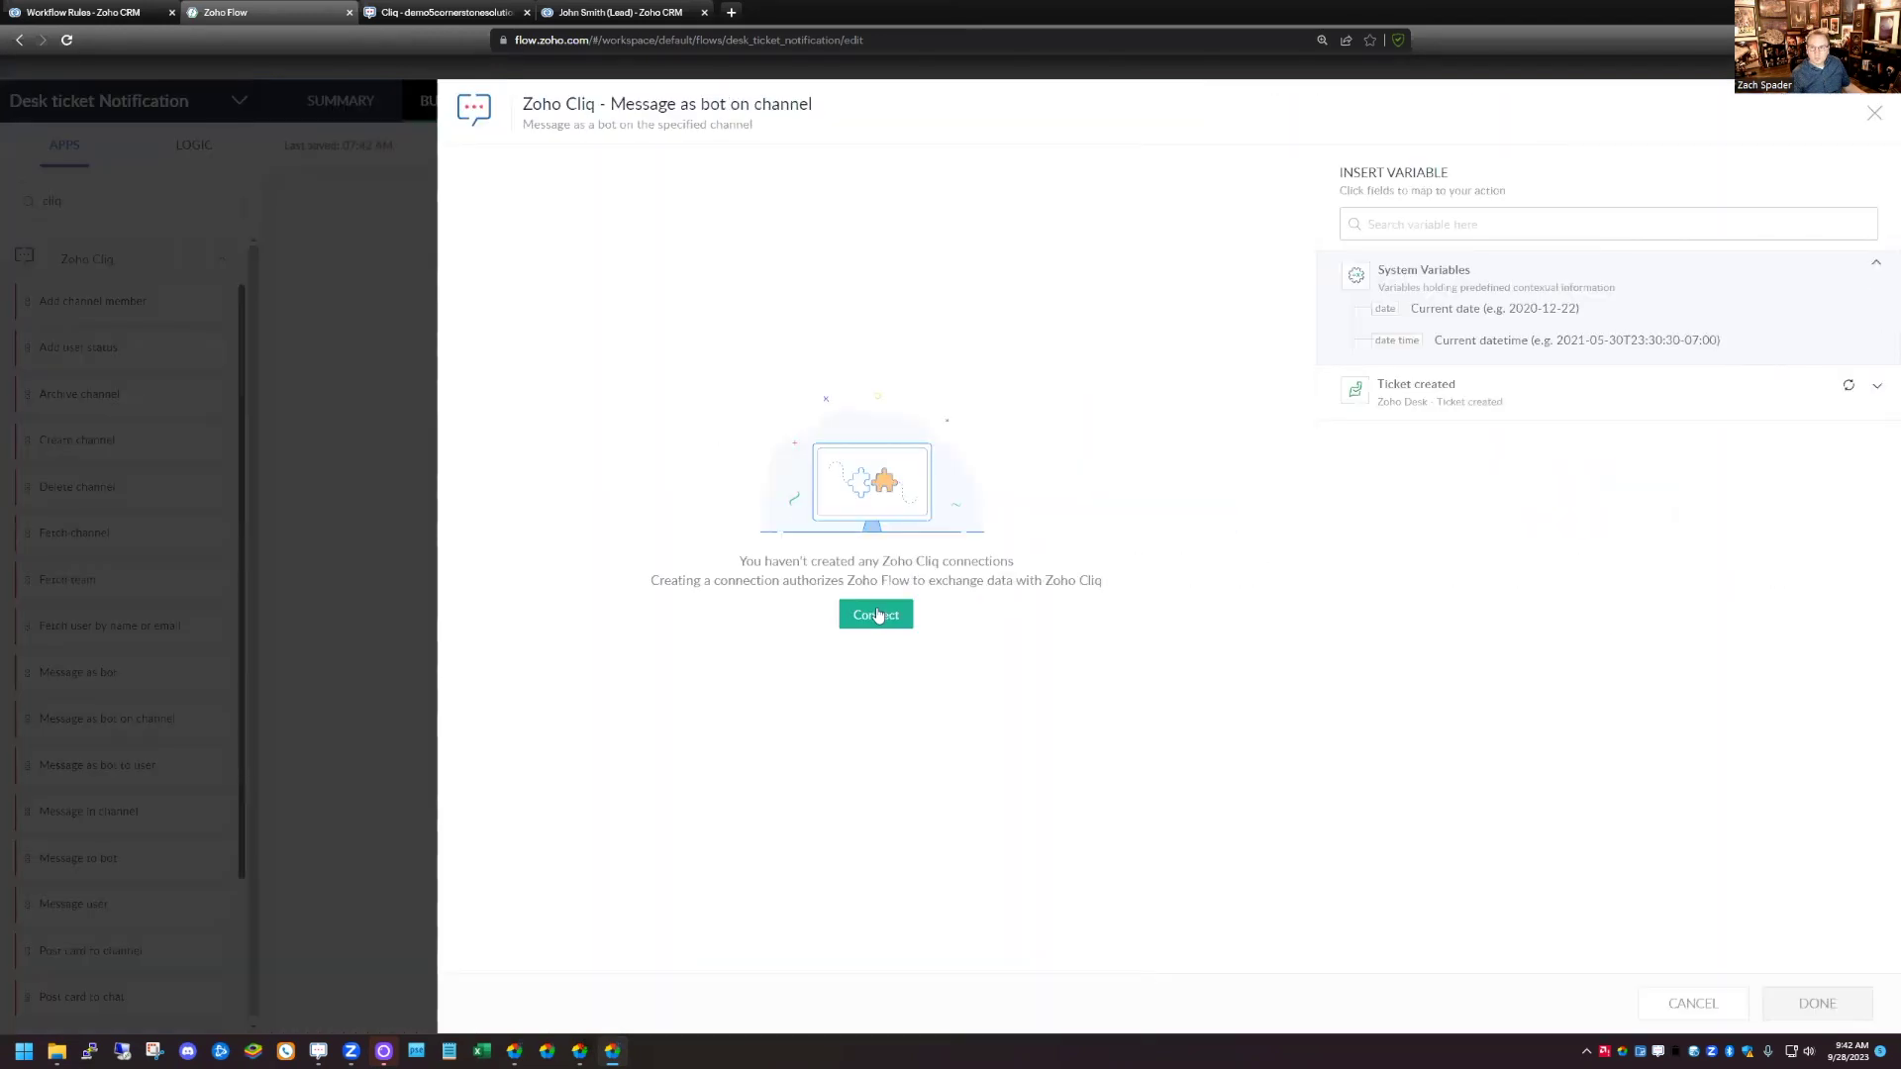
Create and authorize a Zoho Cliq connection named Cliq for all triggers and actions
left_click(876, 616)
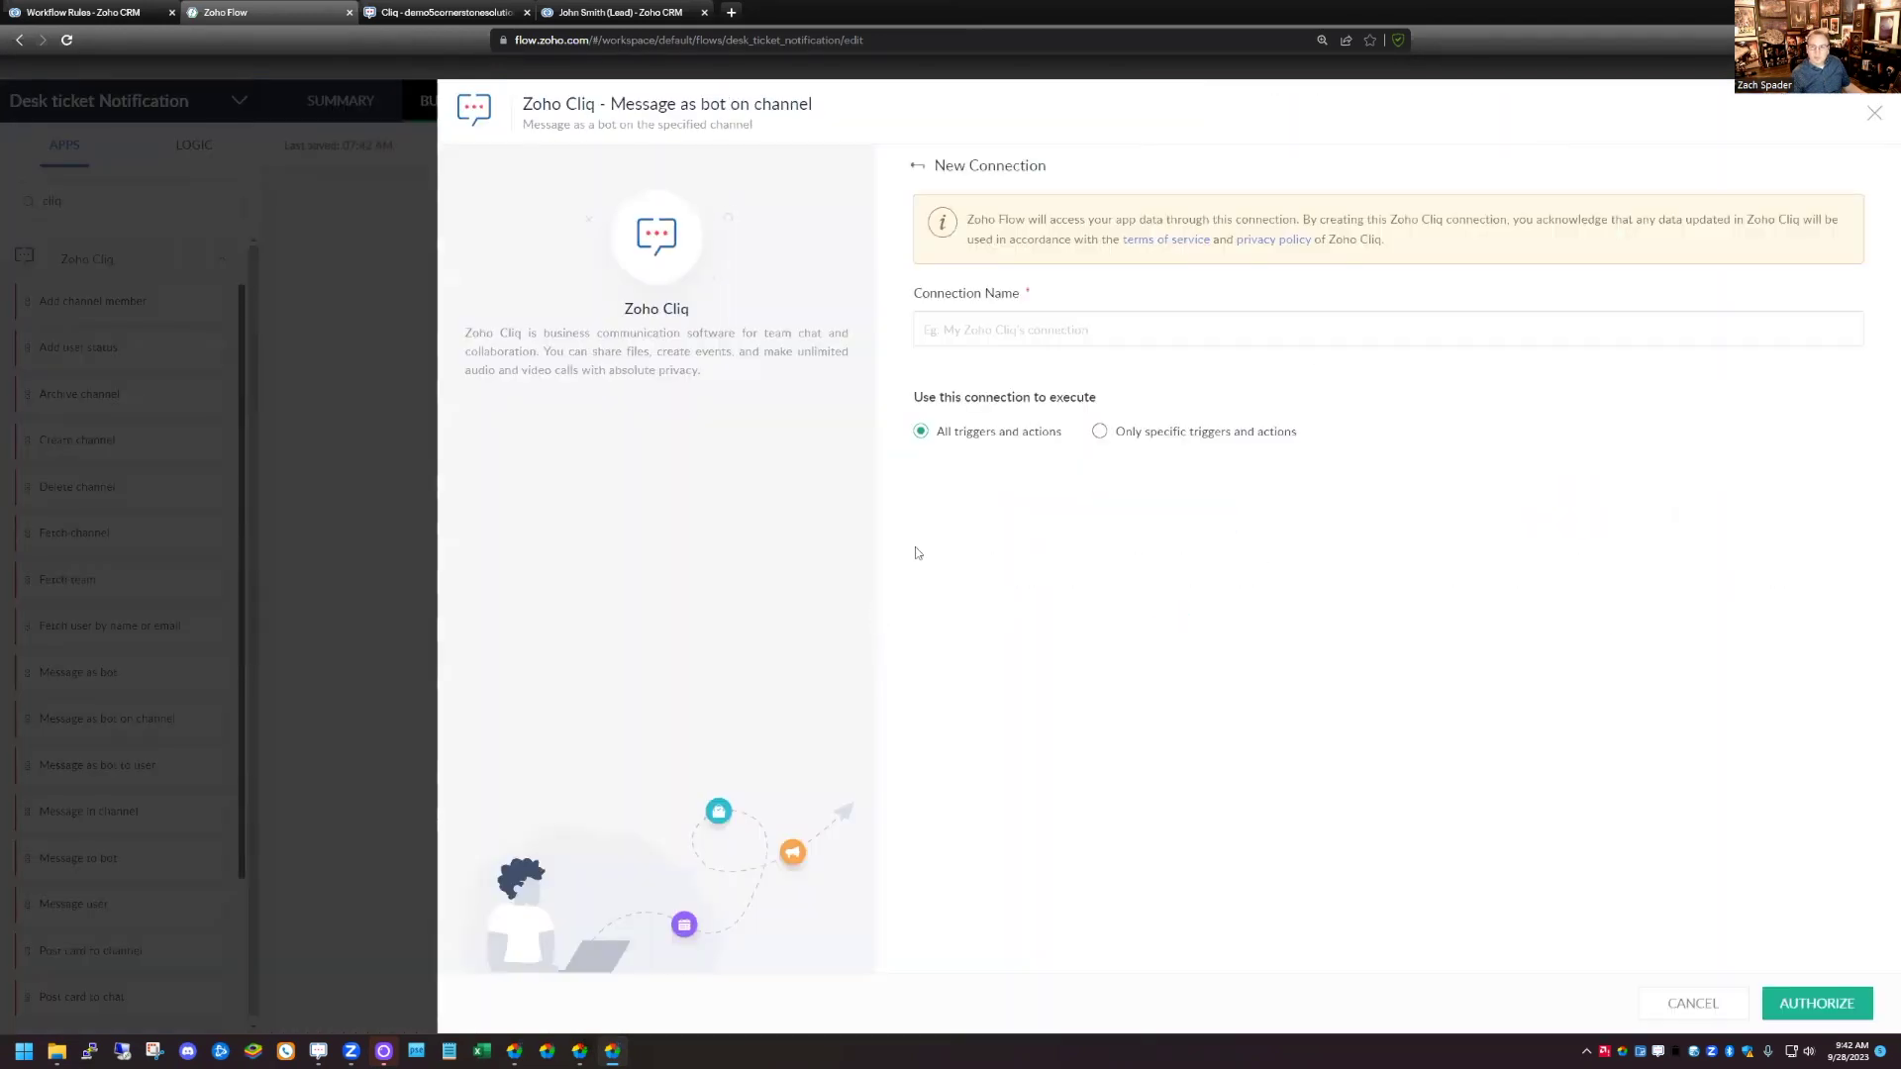
left_click(972, 334)
type("Cliq")
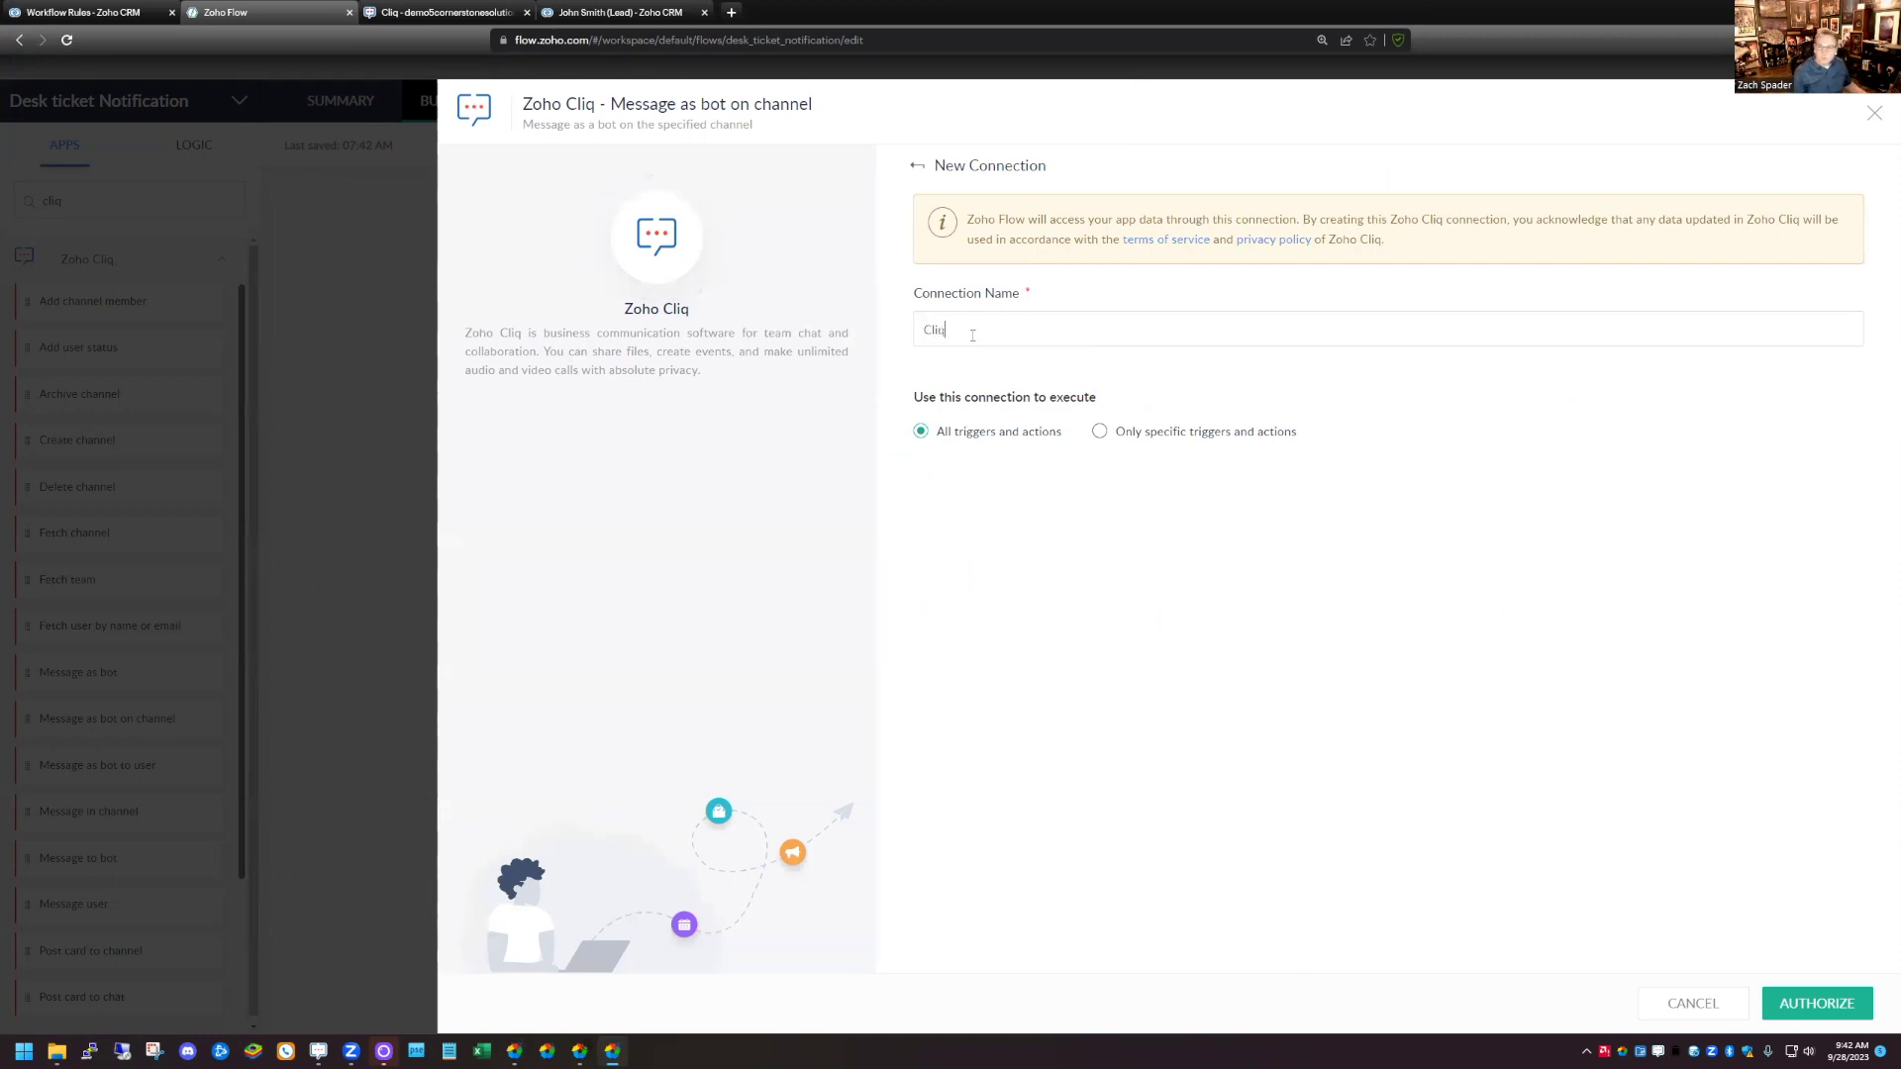
left_click(1807, 1003)
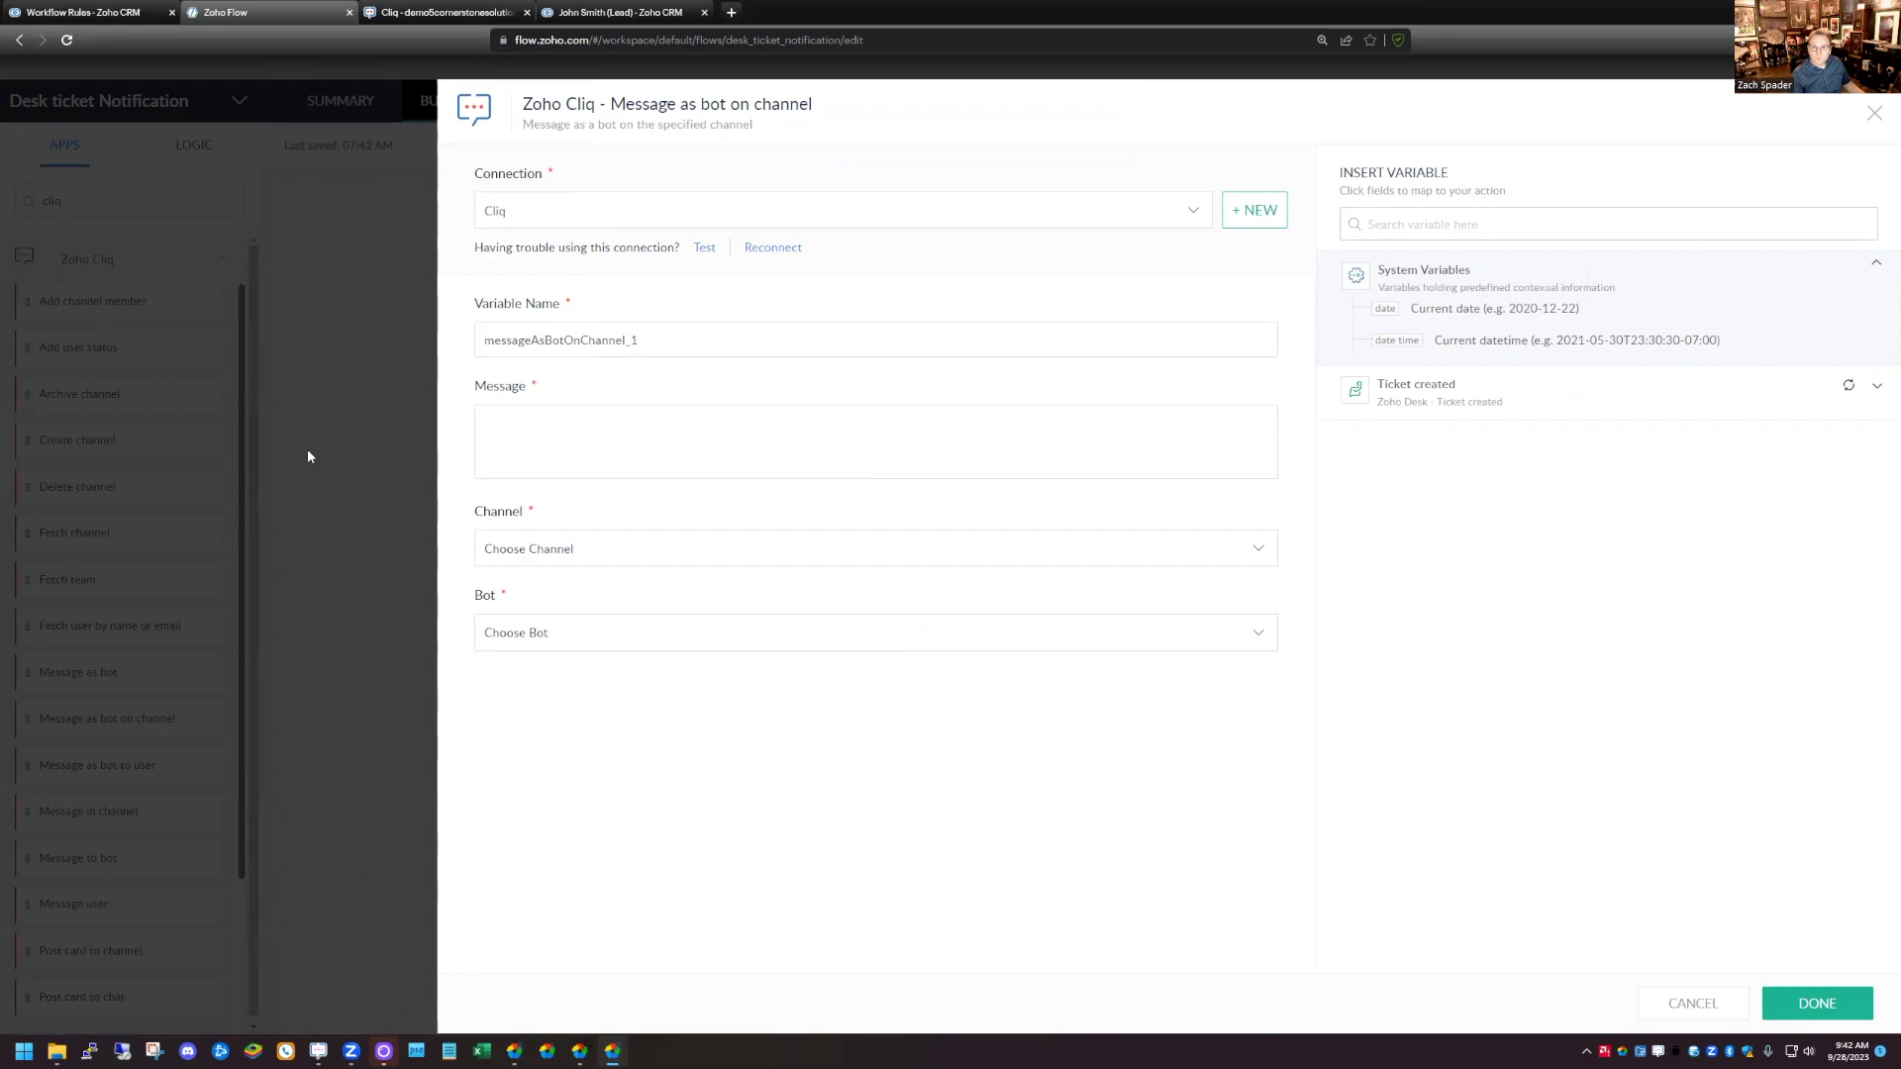
Write the message "New ticket for ${trigger.contactId} in Zoho Desk.", inserting the ticket's Contact Name variable after "for"
left_click(581, 638)
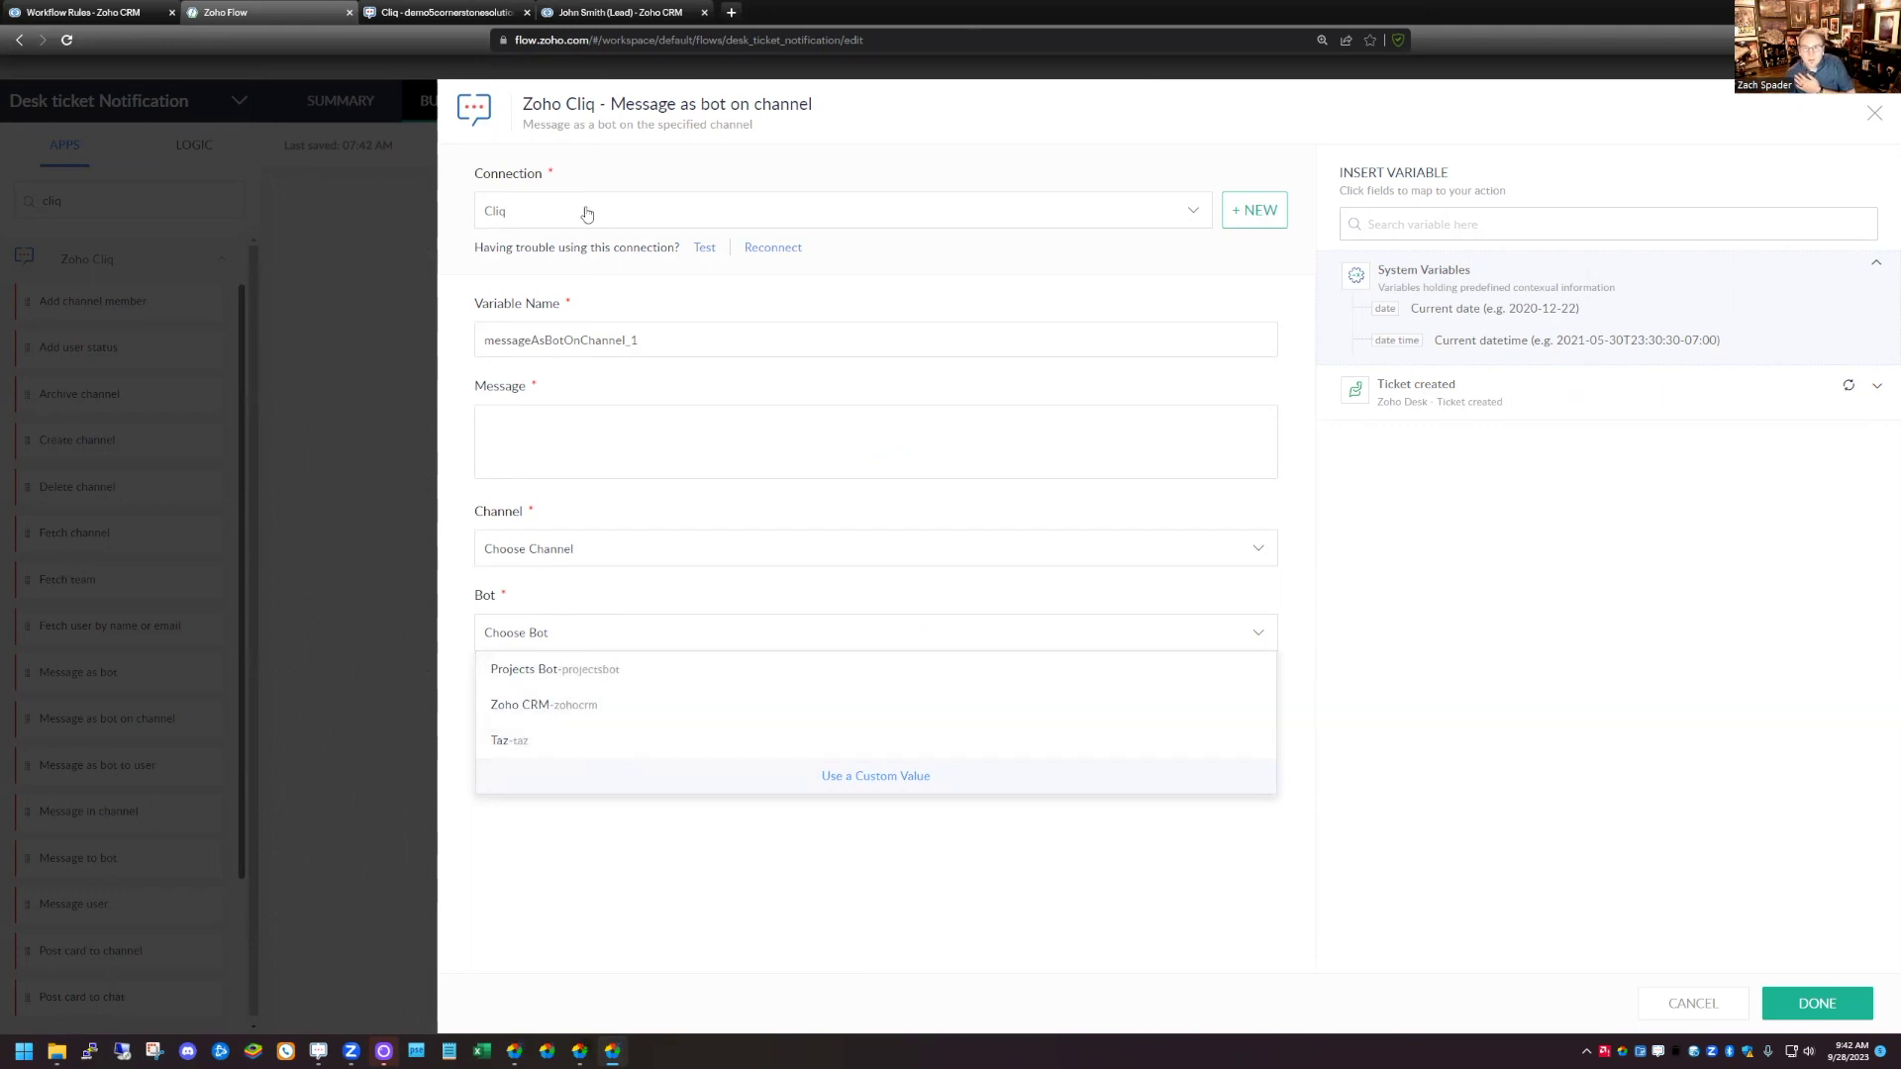
left_click(531, 424)
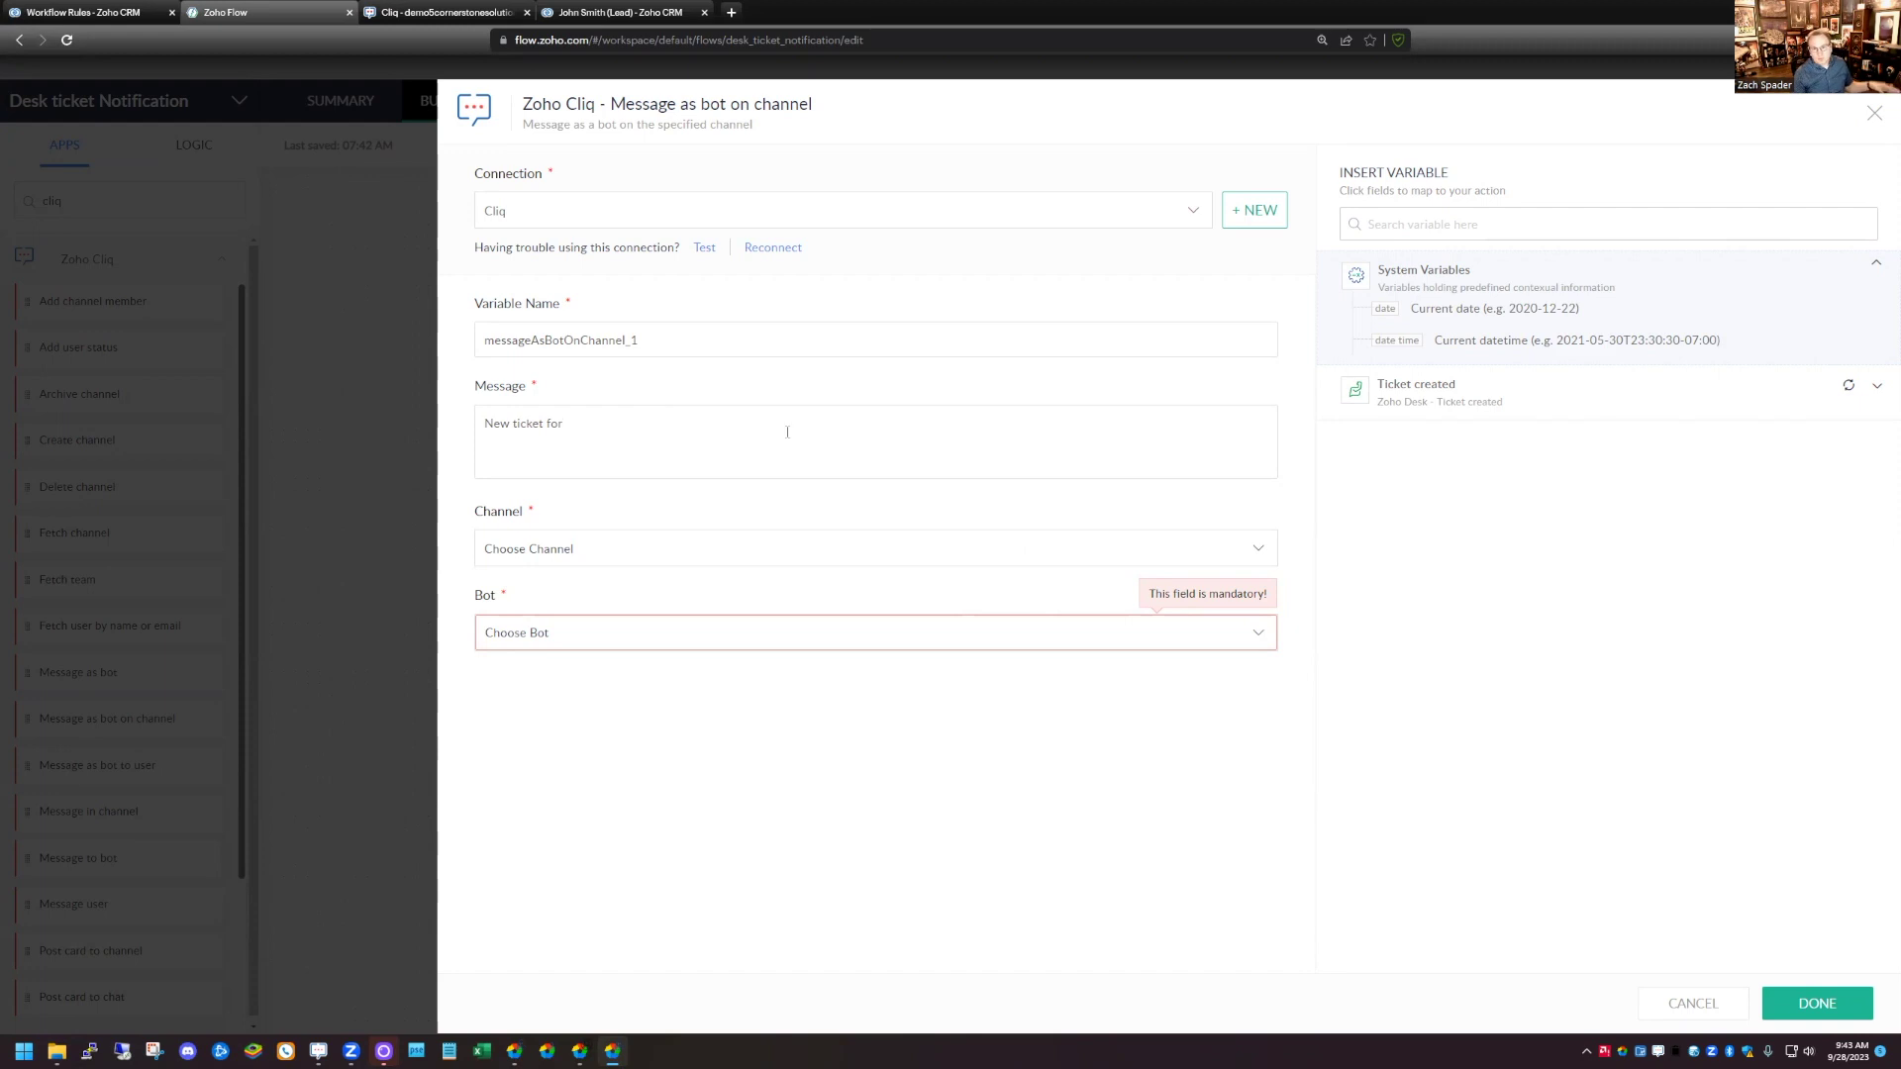
left_click(1587, 407)
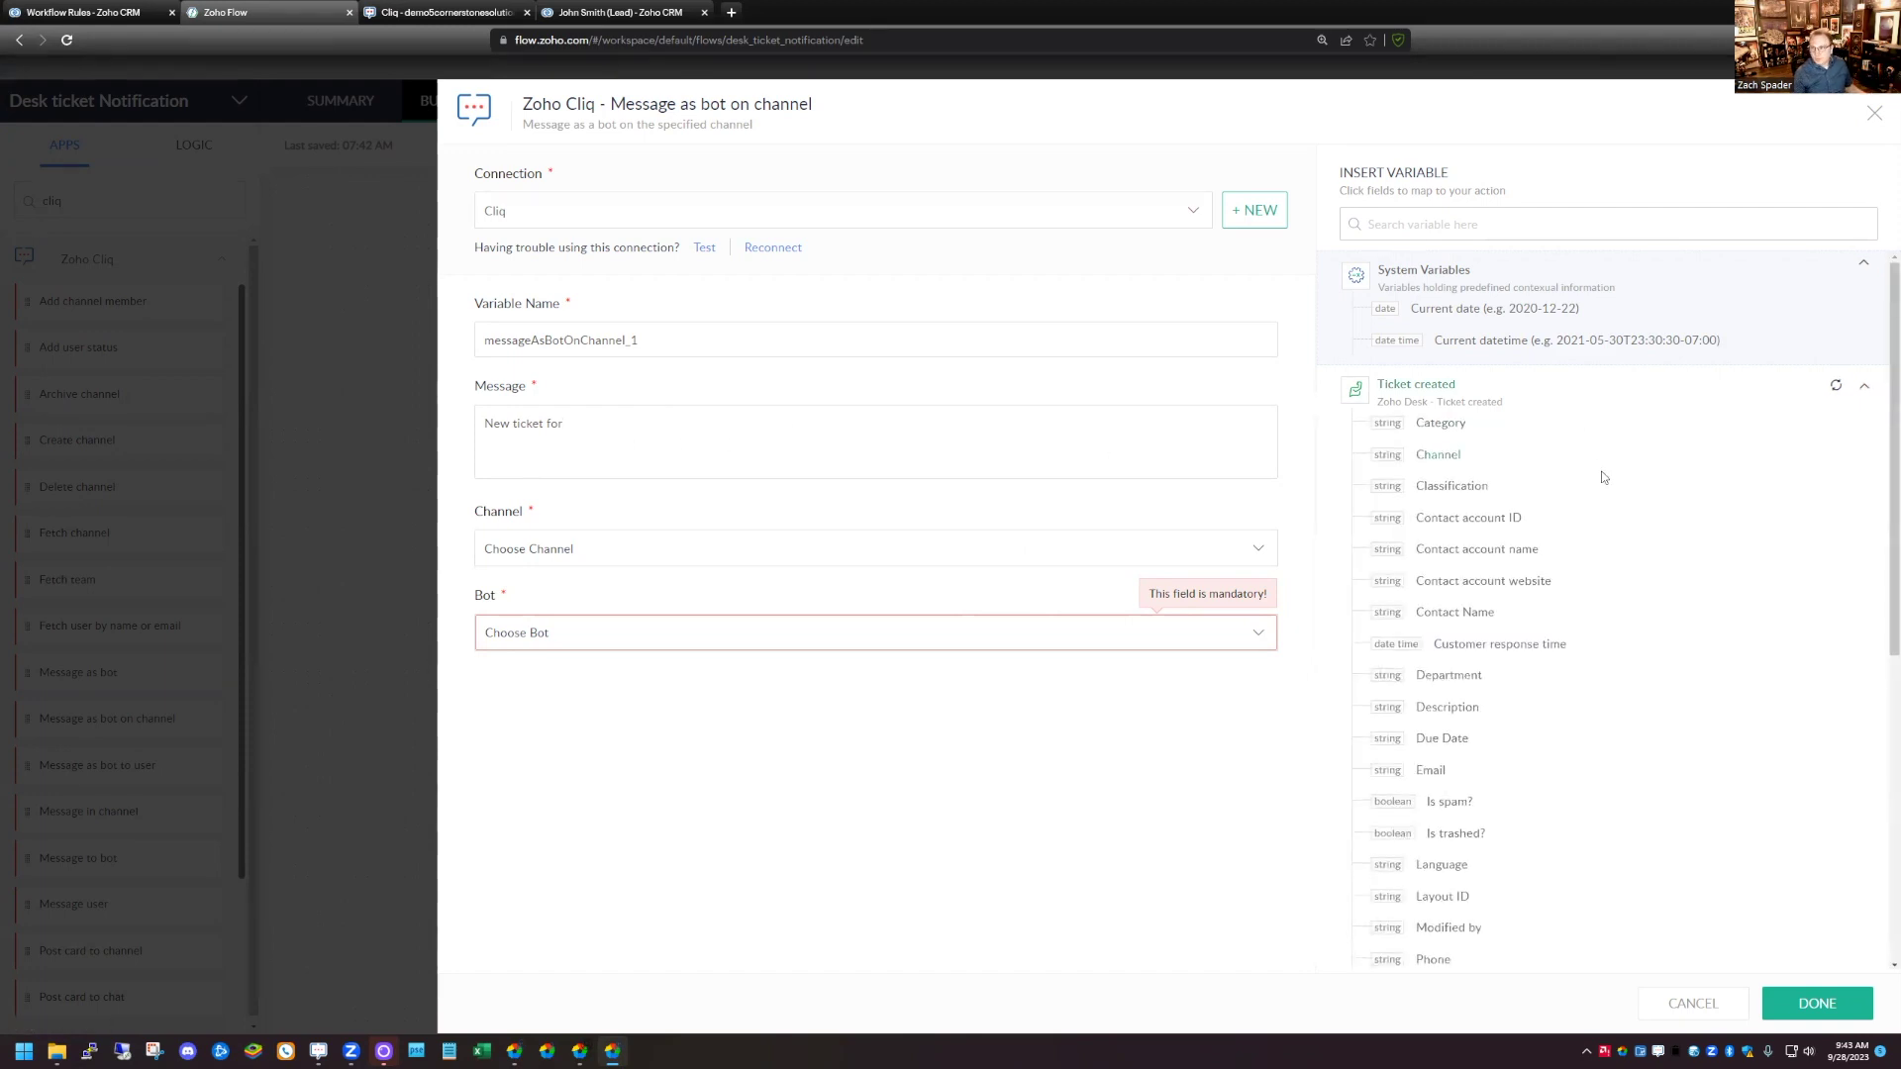
scroll(1509, 610, "down", 1)
scroll(1508, 610, "down", 6)
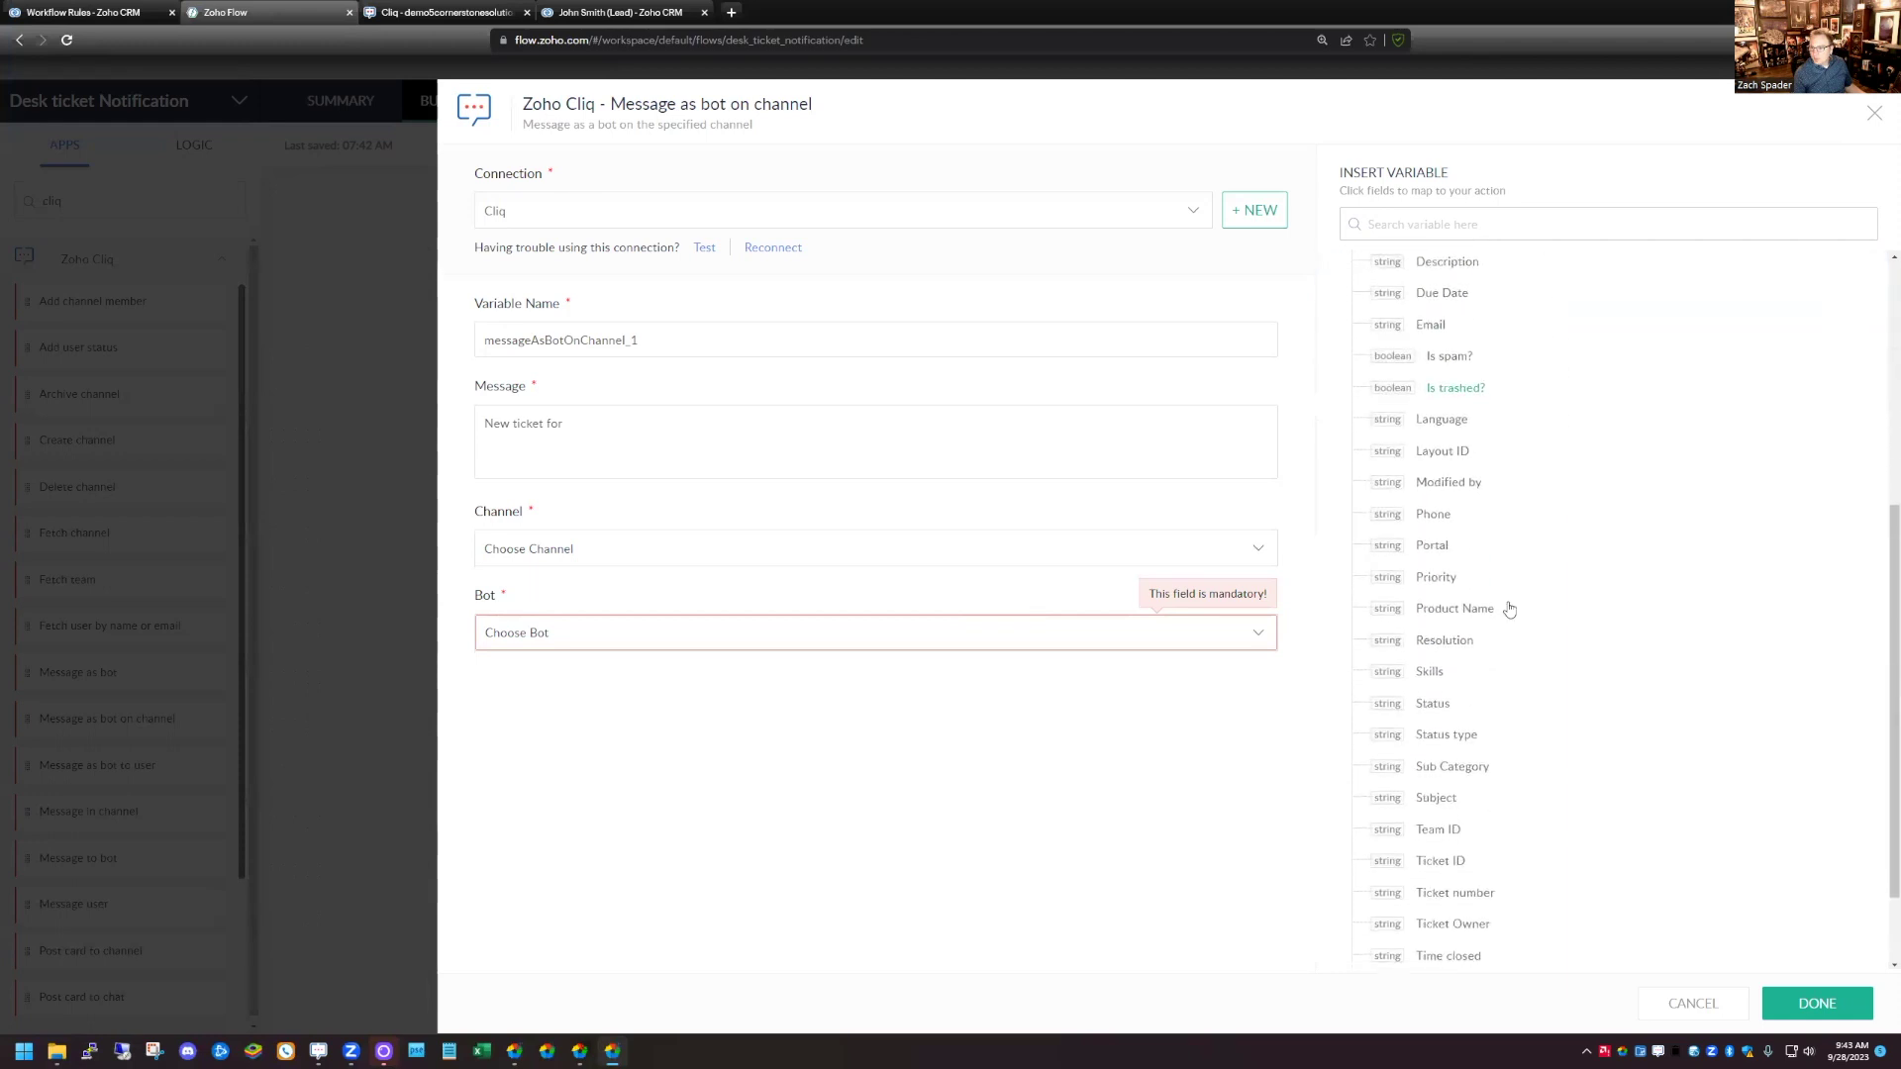
scroll(1507, 607, "up", 6)
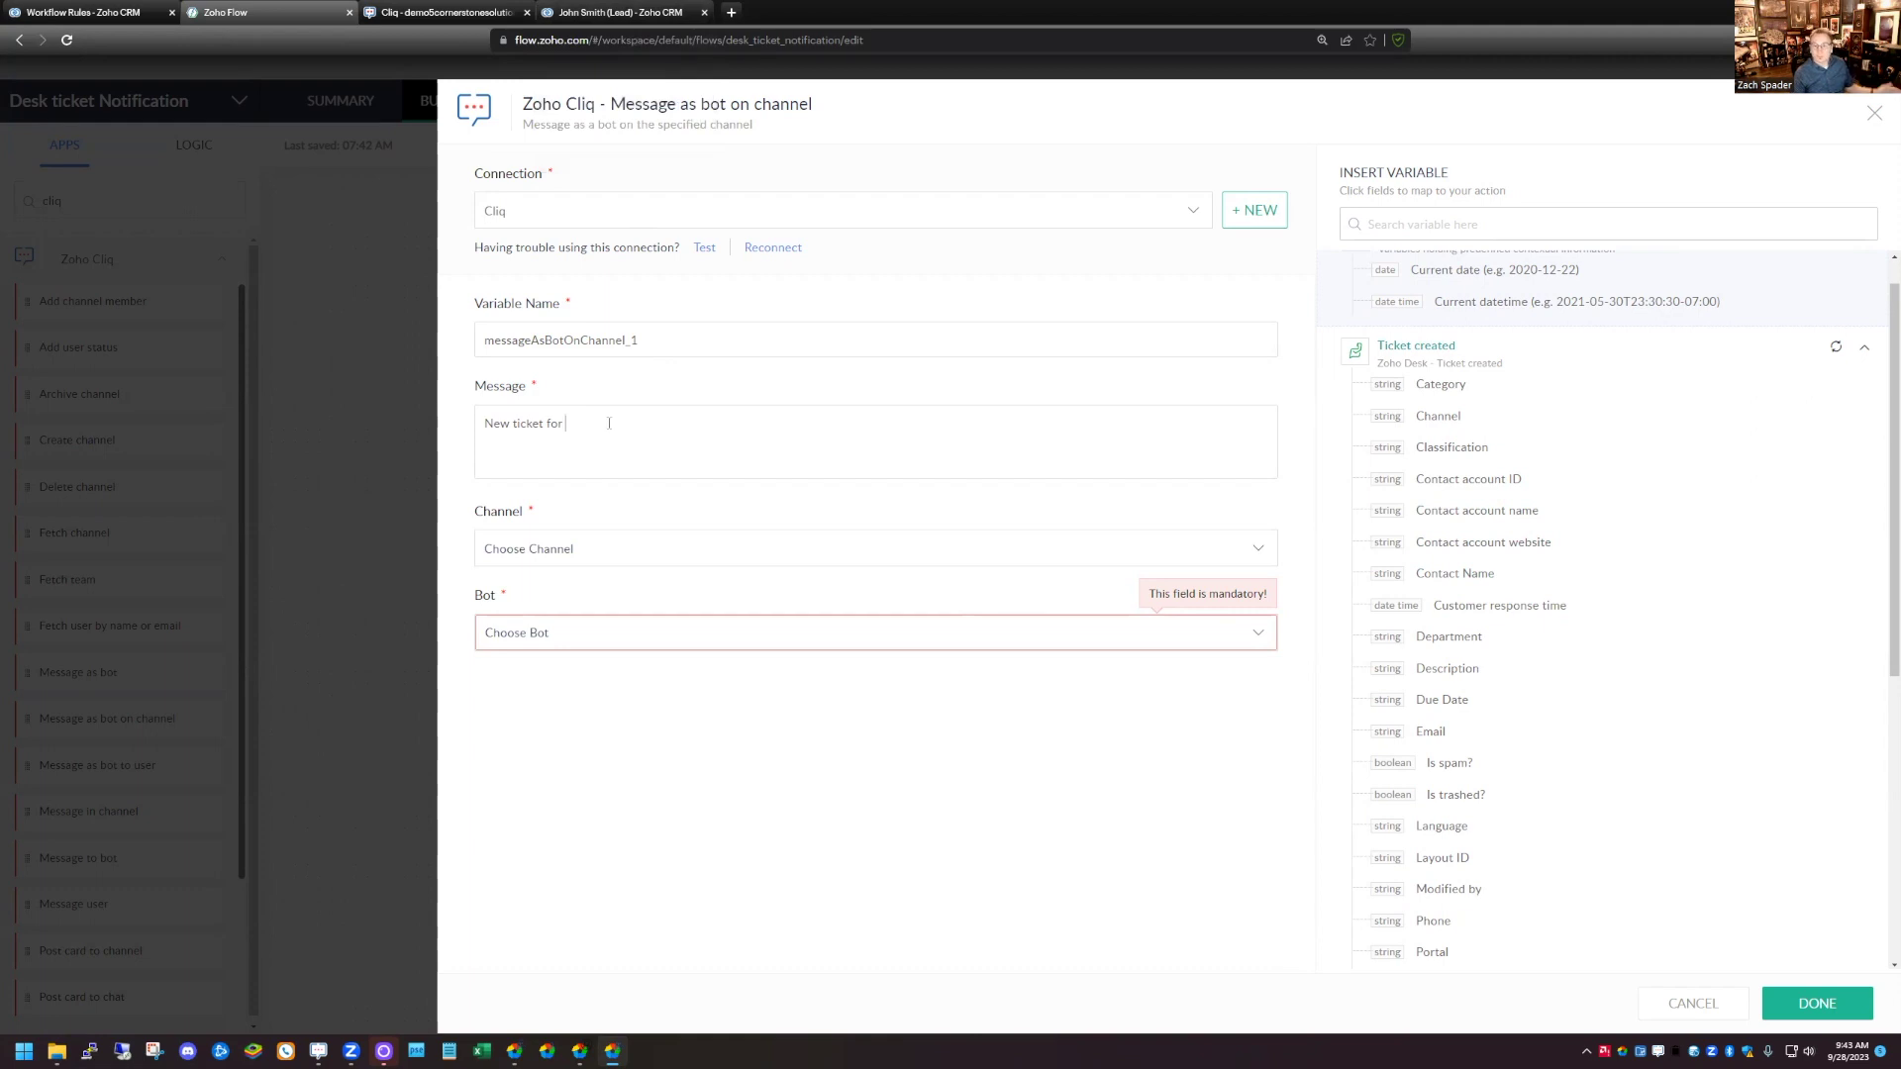
left_click(1465, 580)
left_click(683, 454)
type("in ")
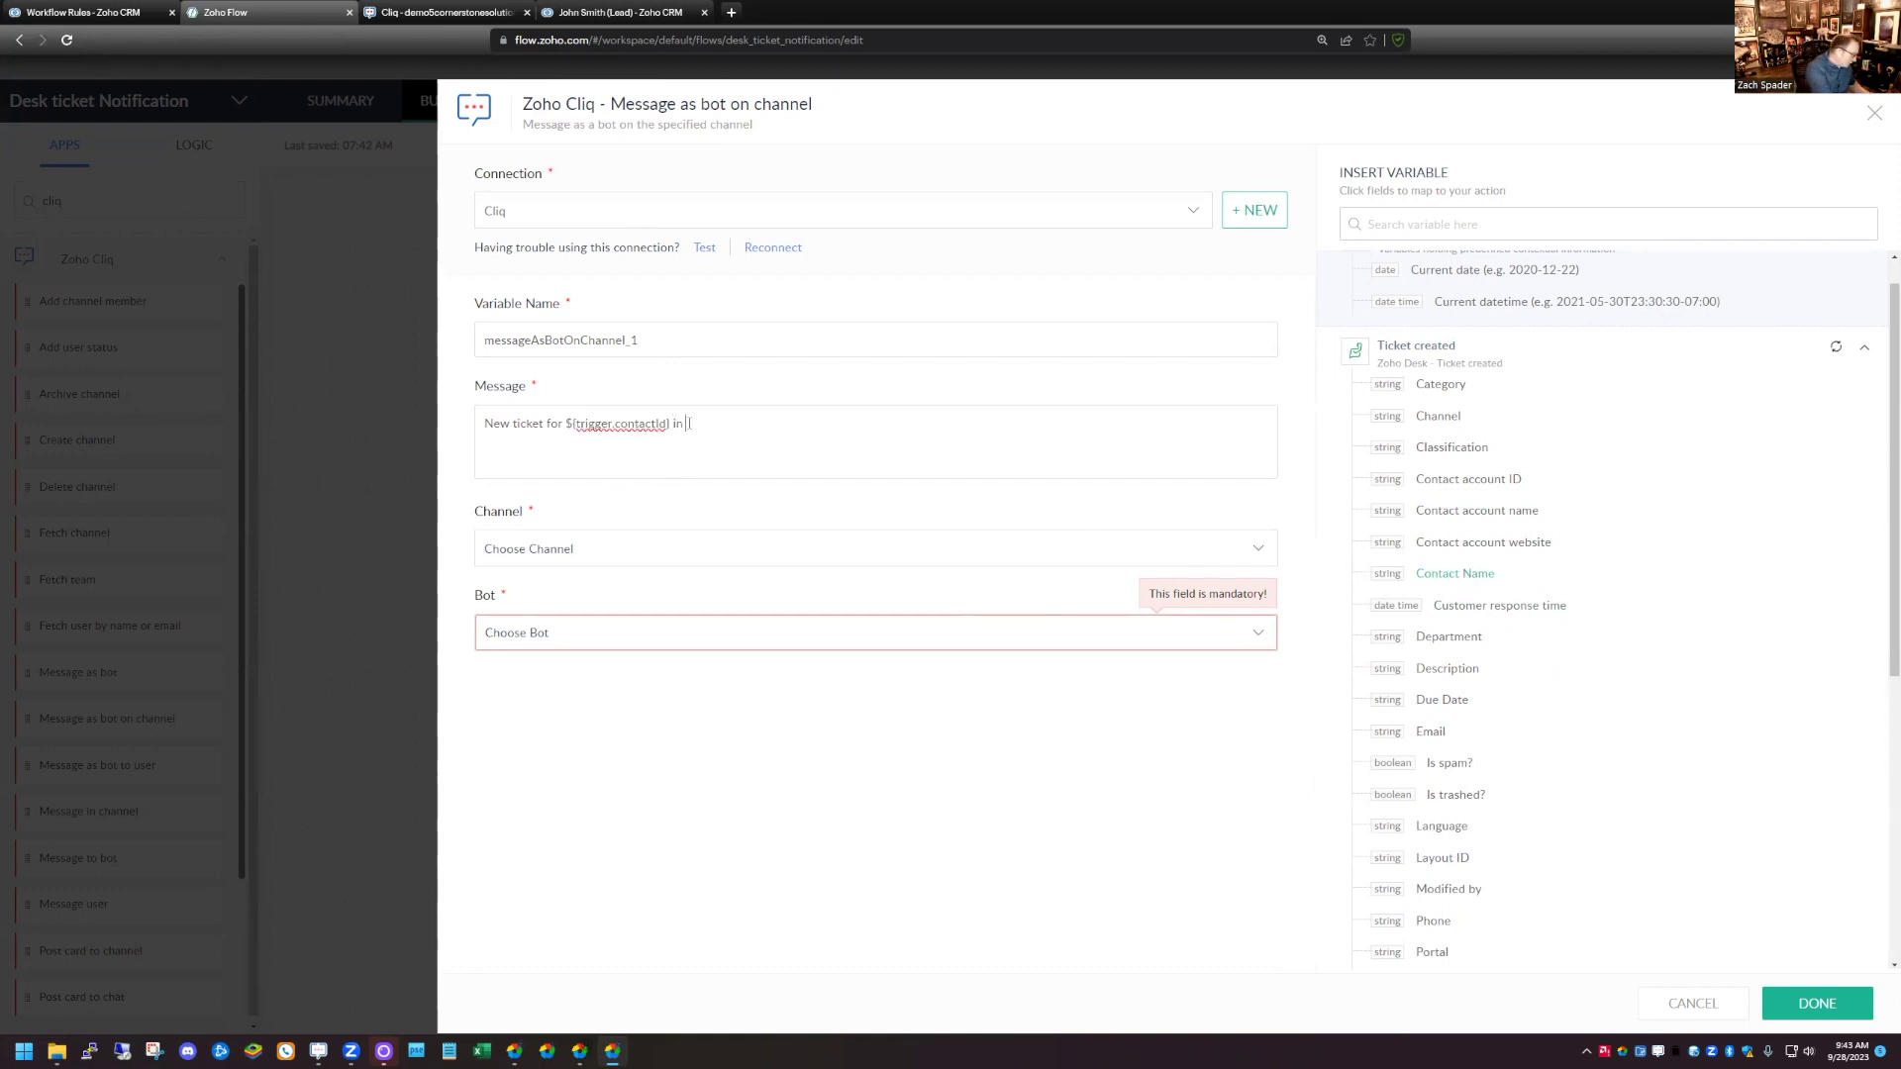
type("Zoho Desk.")
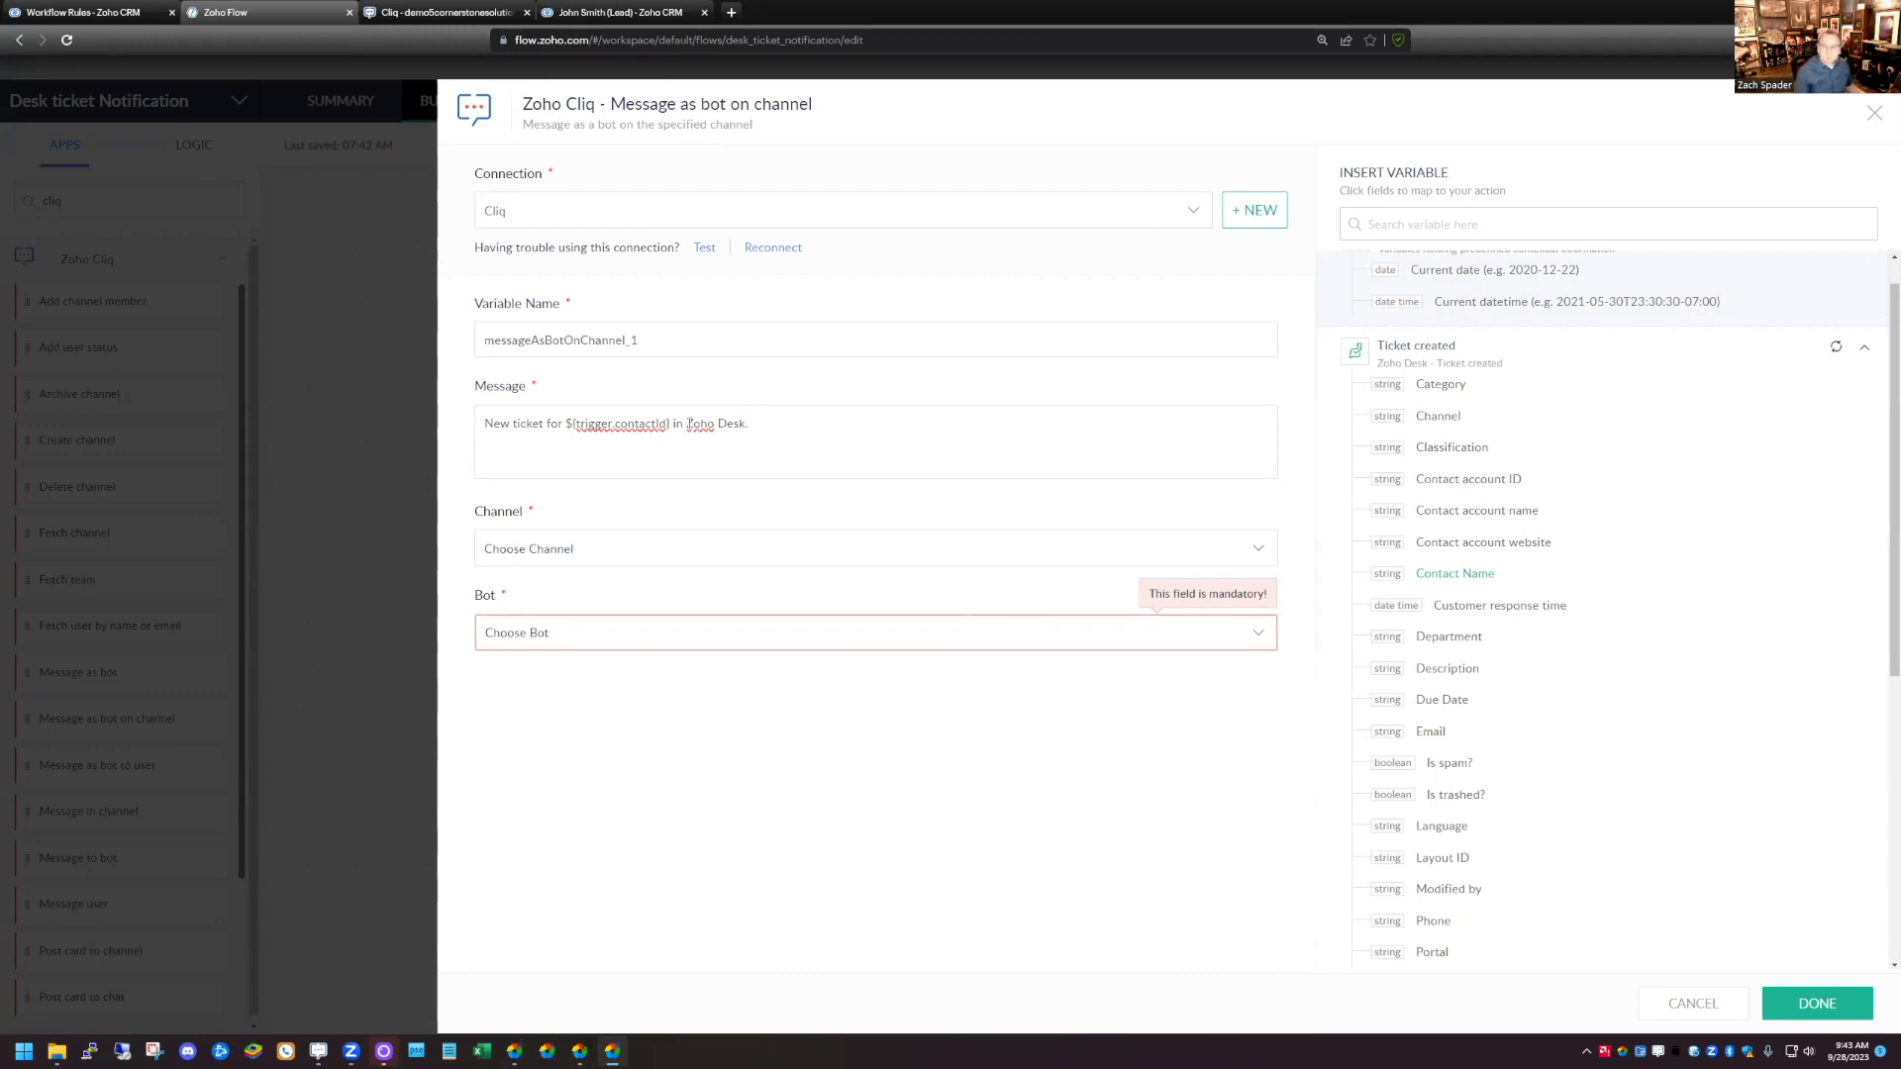
Send the message to the channel #Zoho Notifications as the Taz bot, save the action and turn the flow on
left_click(650, 558)
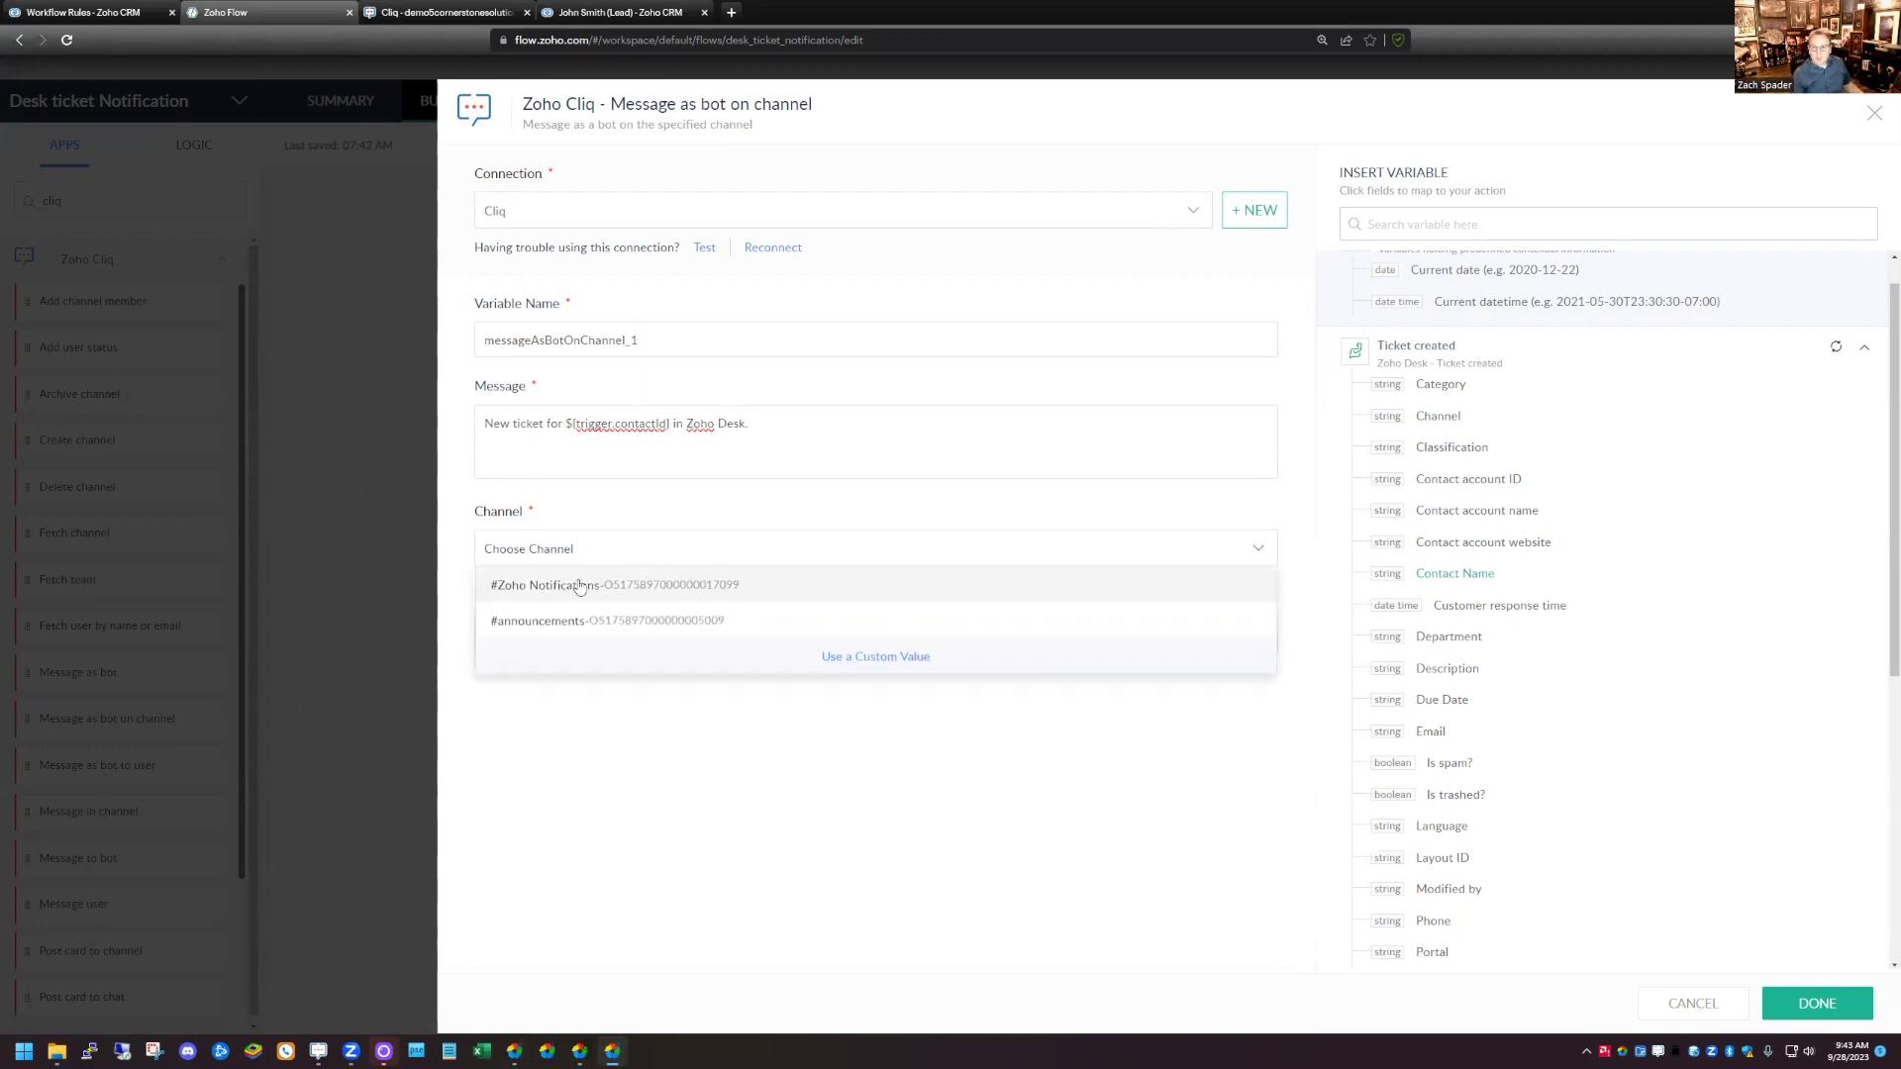
left_click(576, 584)
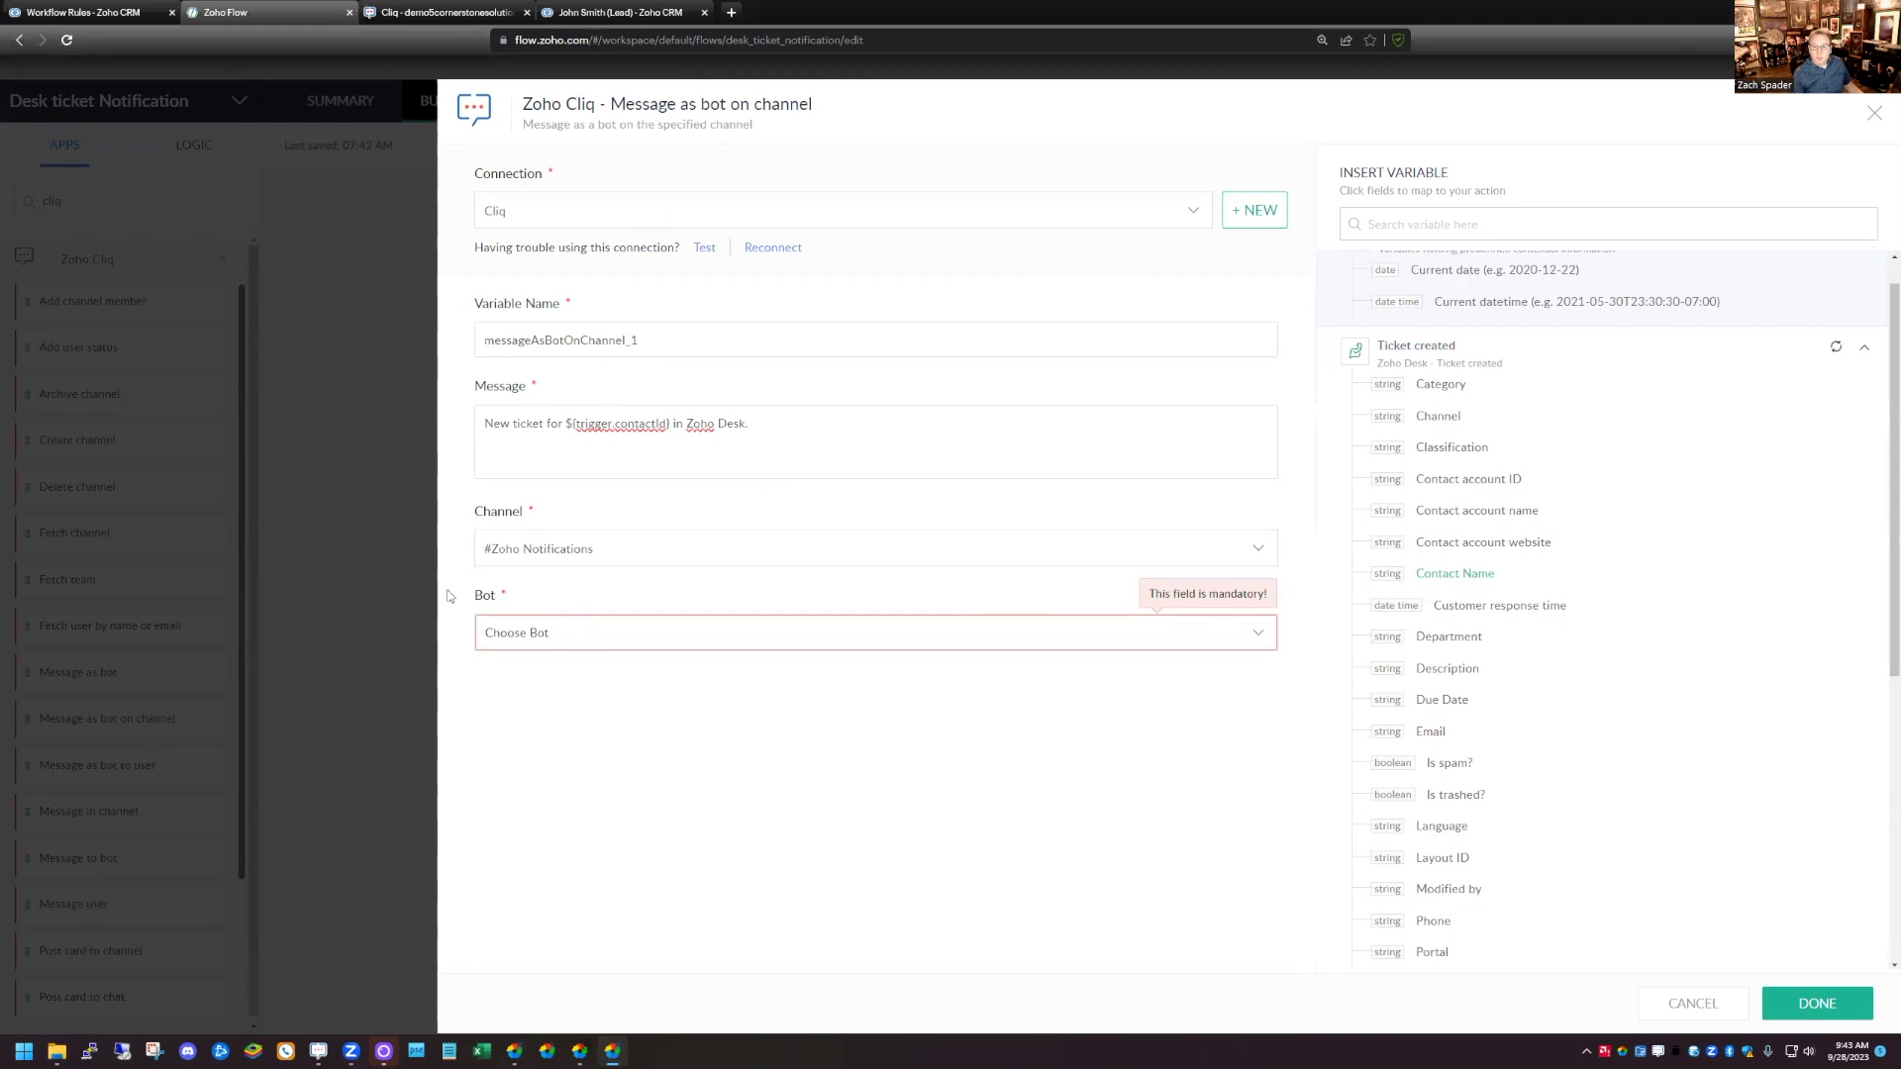
left_click(553, 636)
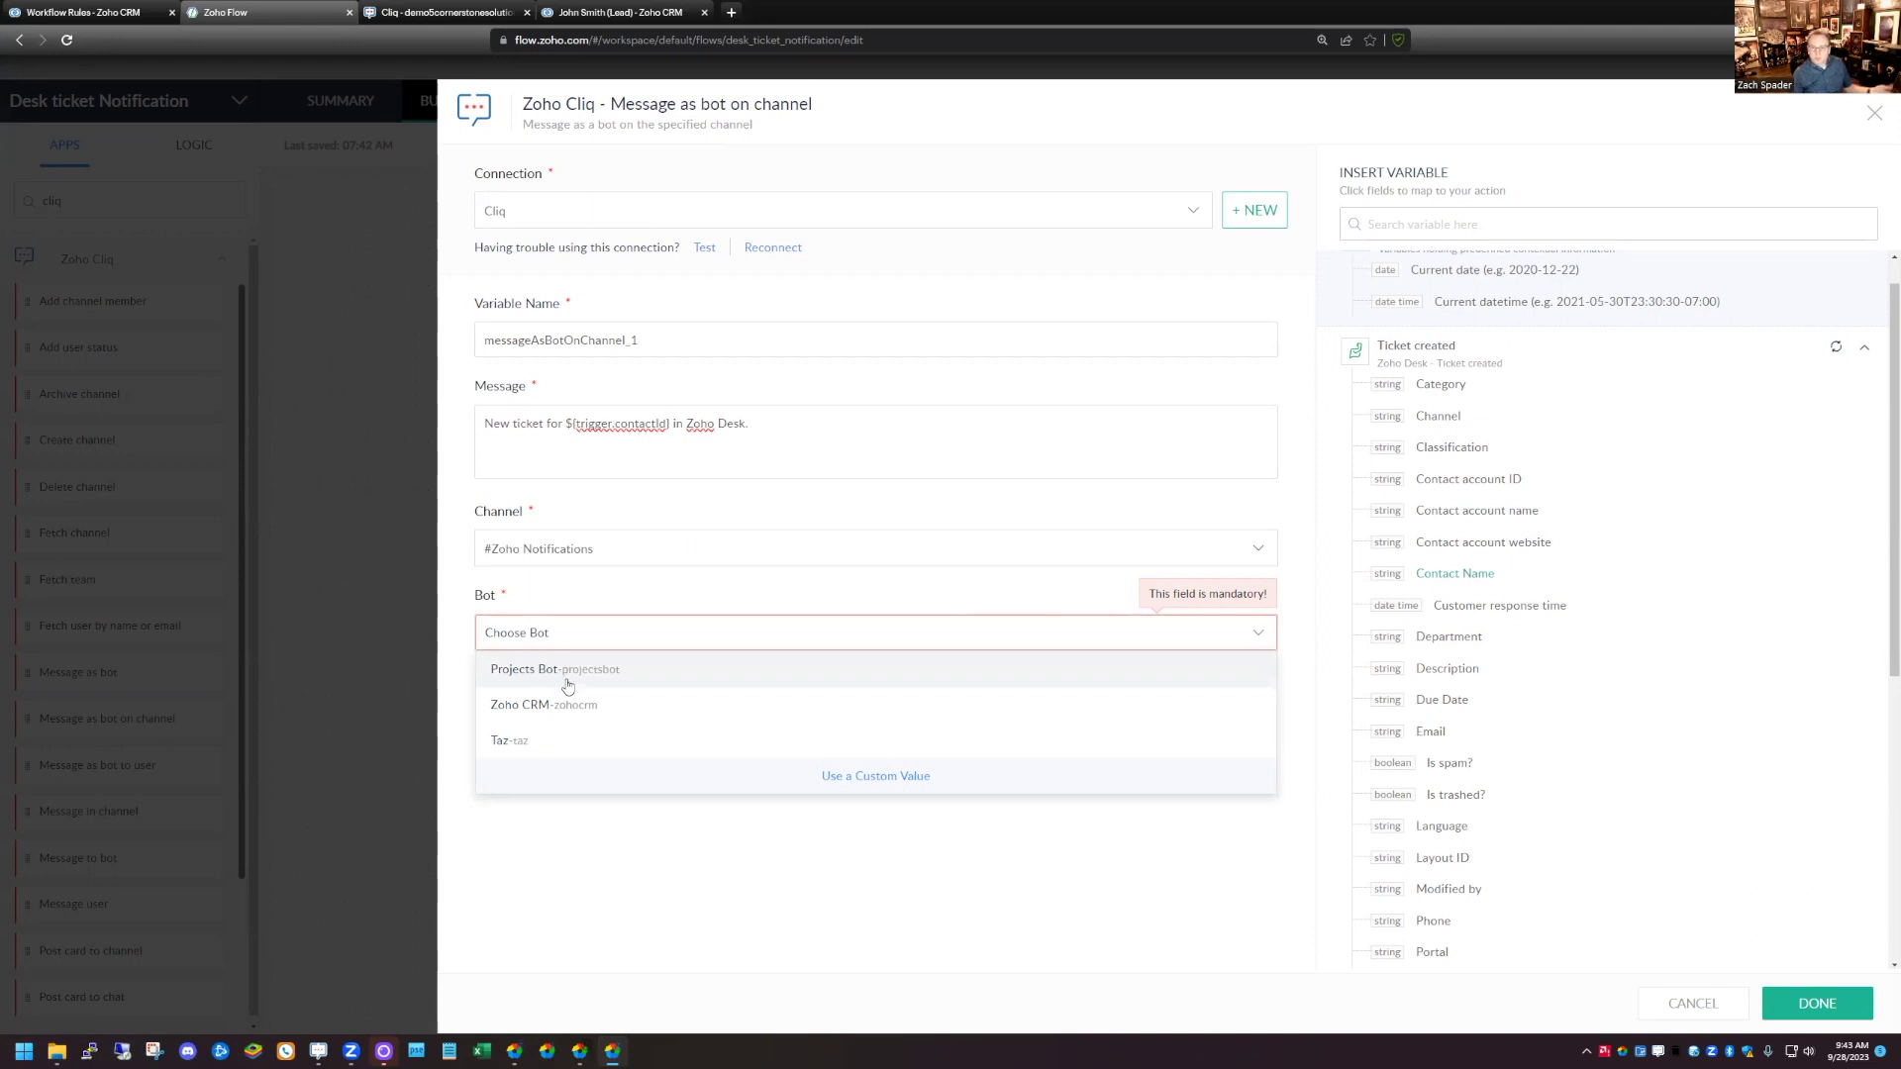
left_click(528, 743)
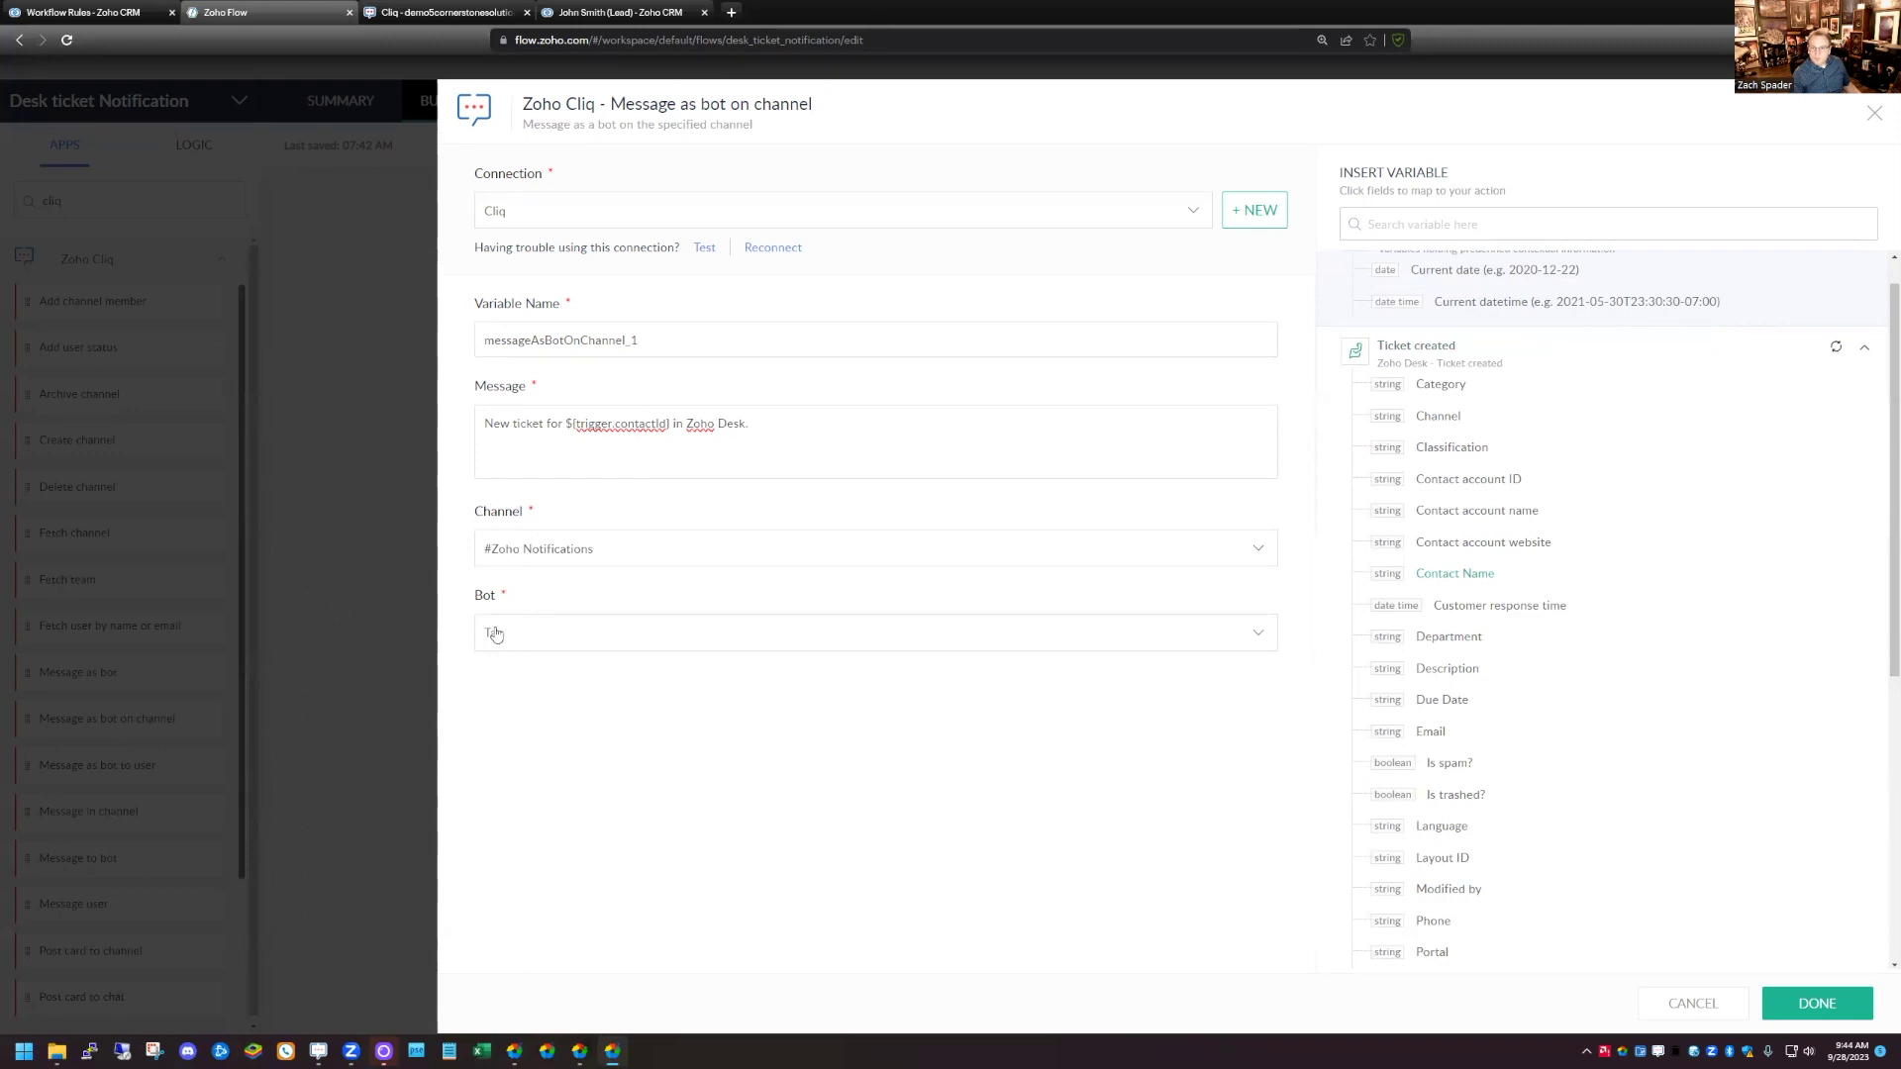
left_click(1835, 1008)
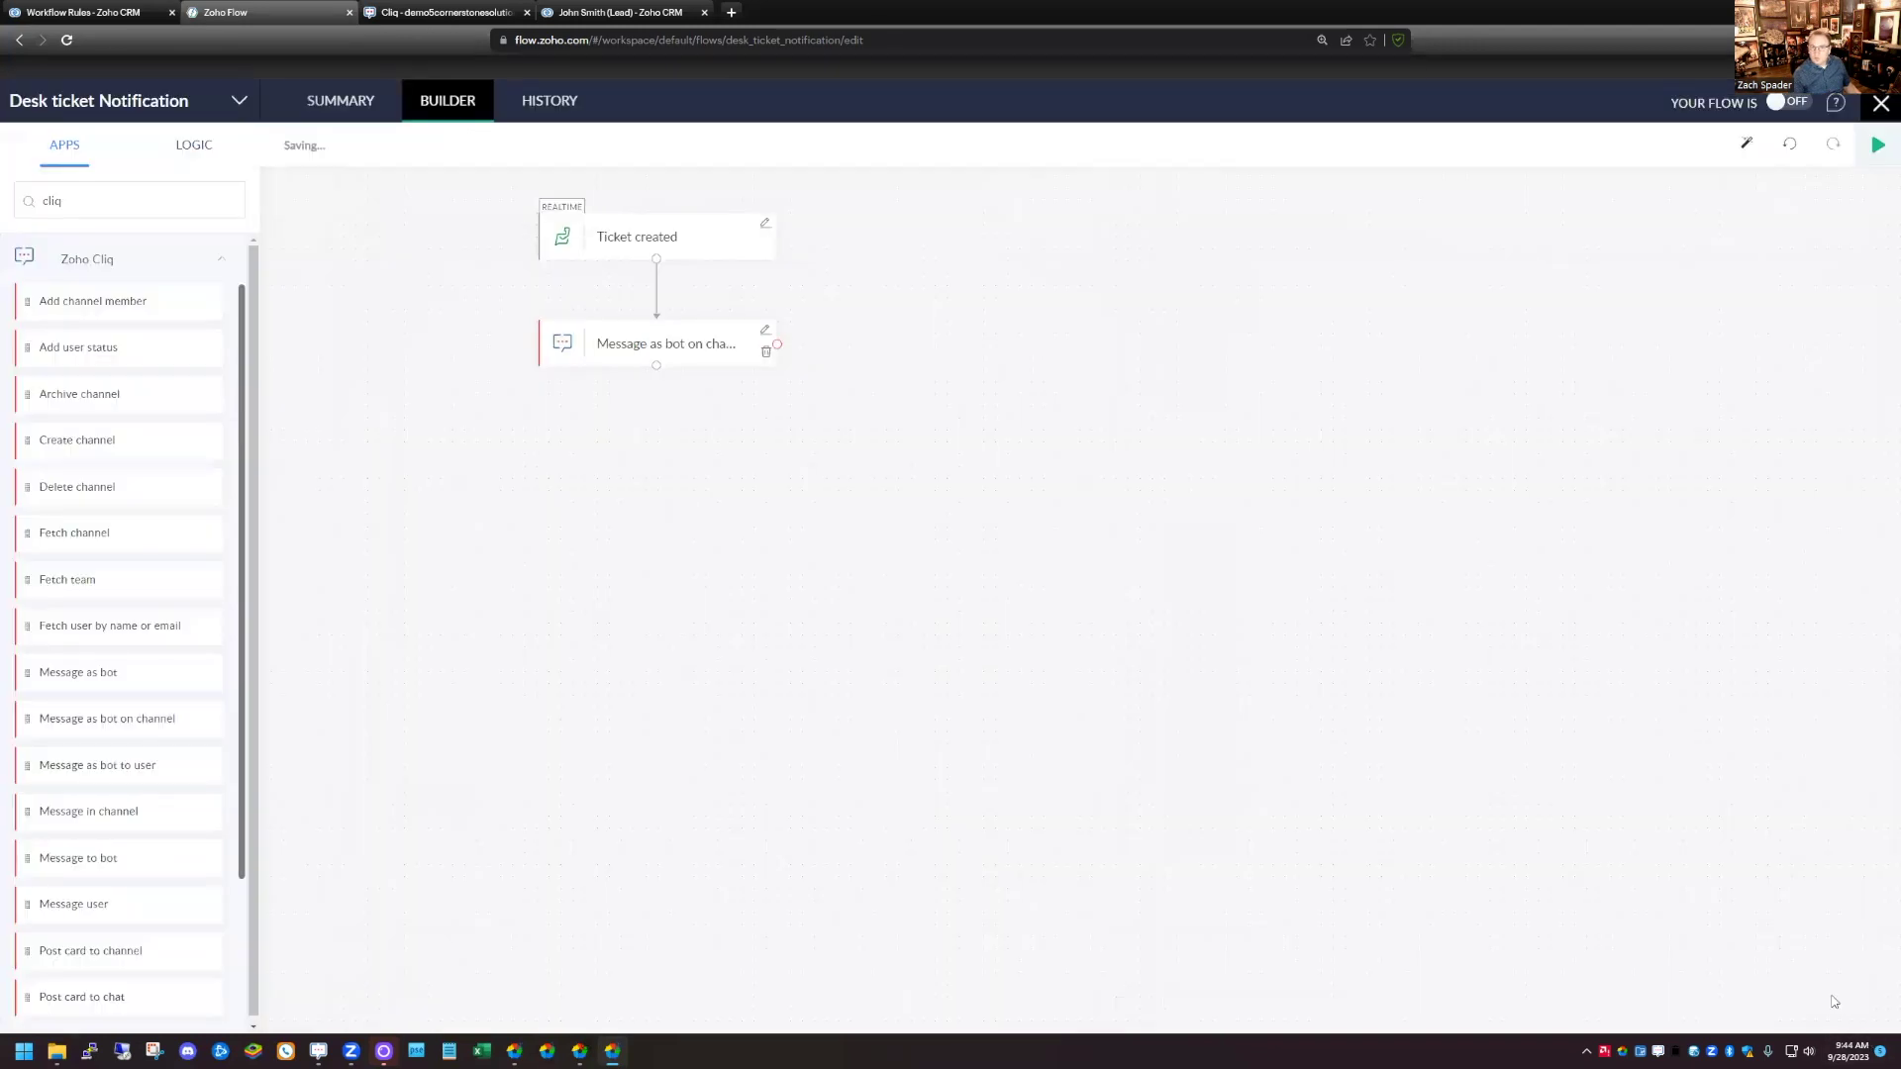
left_click(1792, 103)
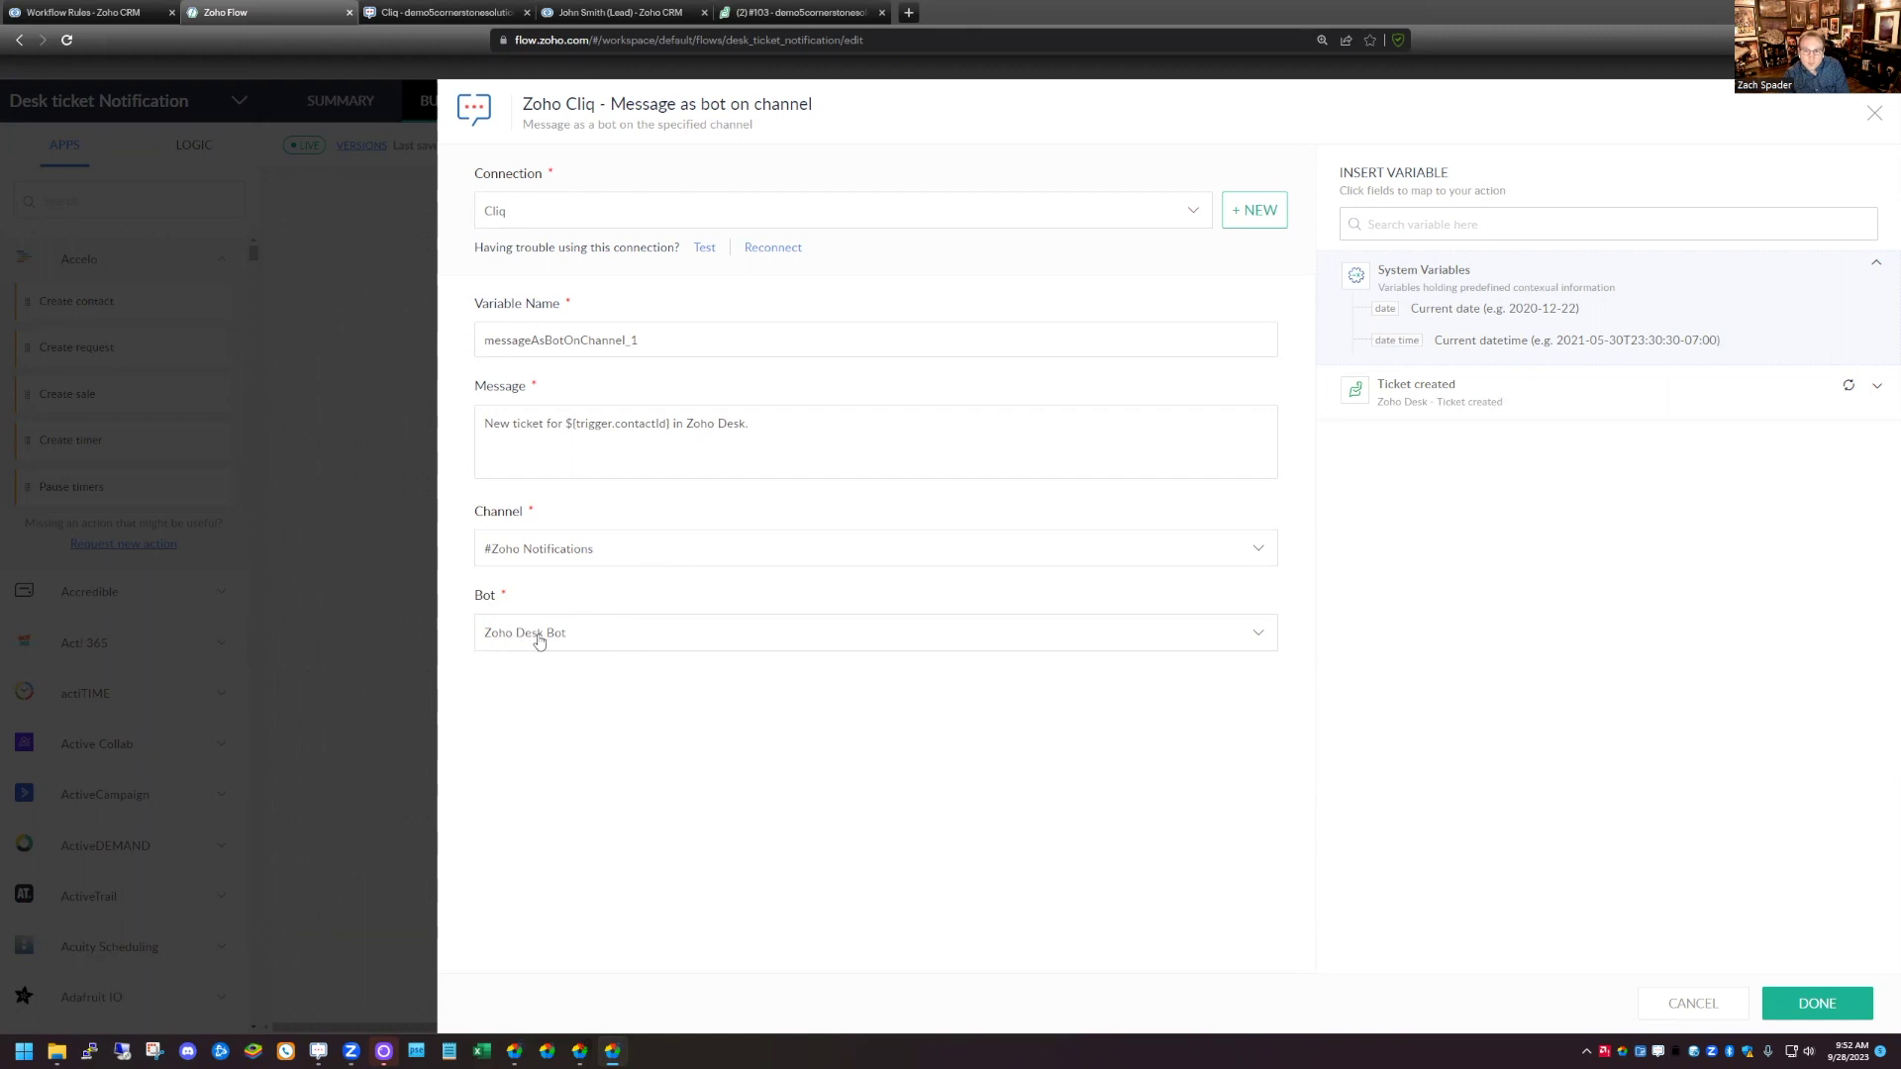
Switch to Zoho Cliq, add Zoho Desk Bot as a participant of #Zoho Notifications, and save the bot message action in Zoho Flow
left_click(414, 14)
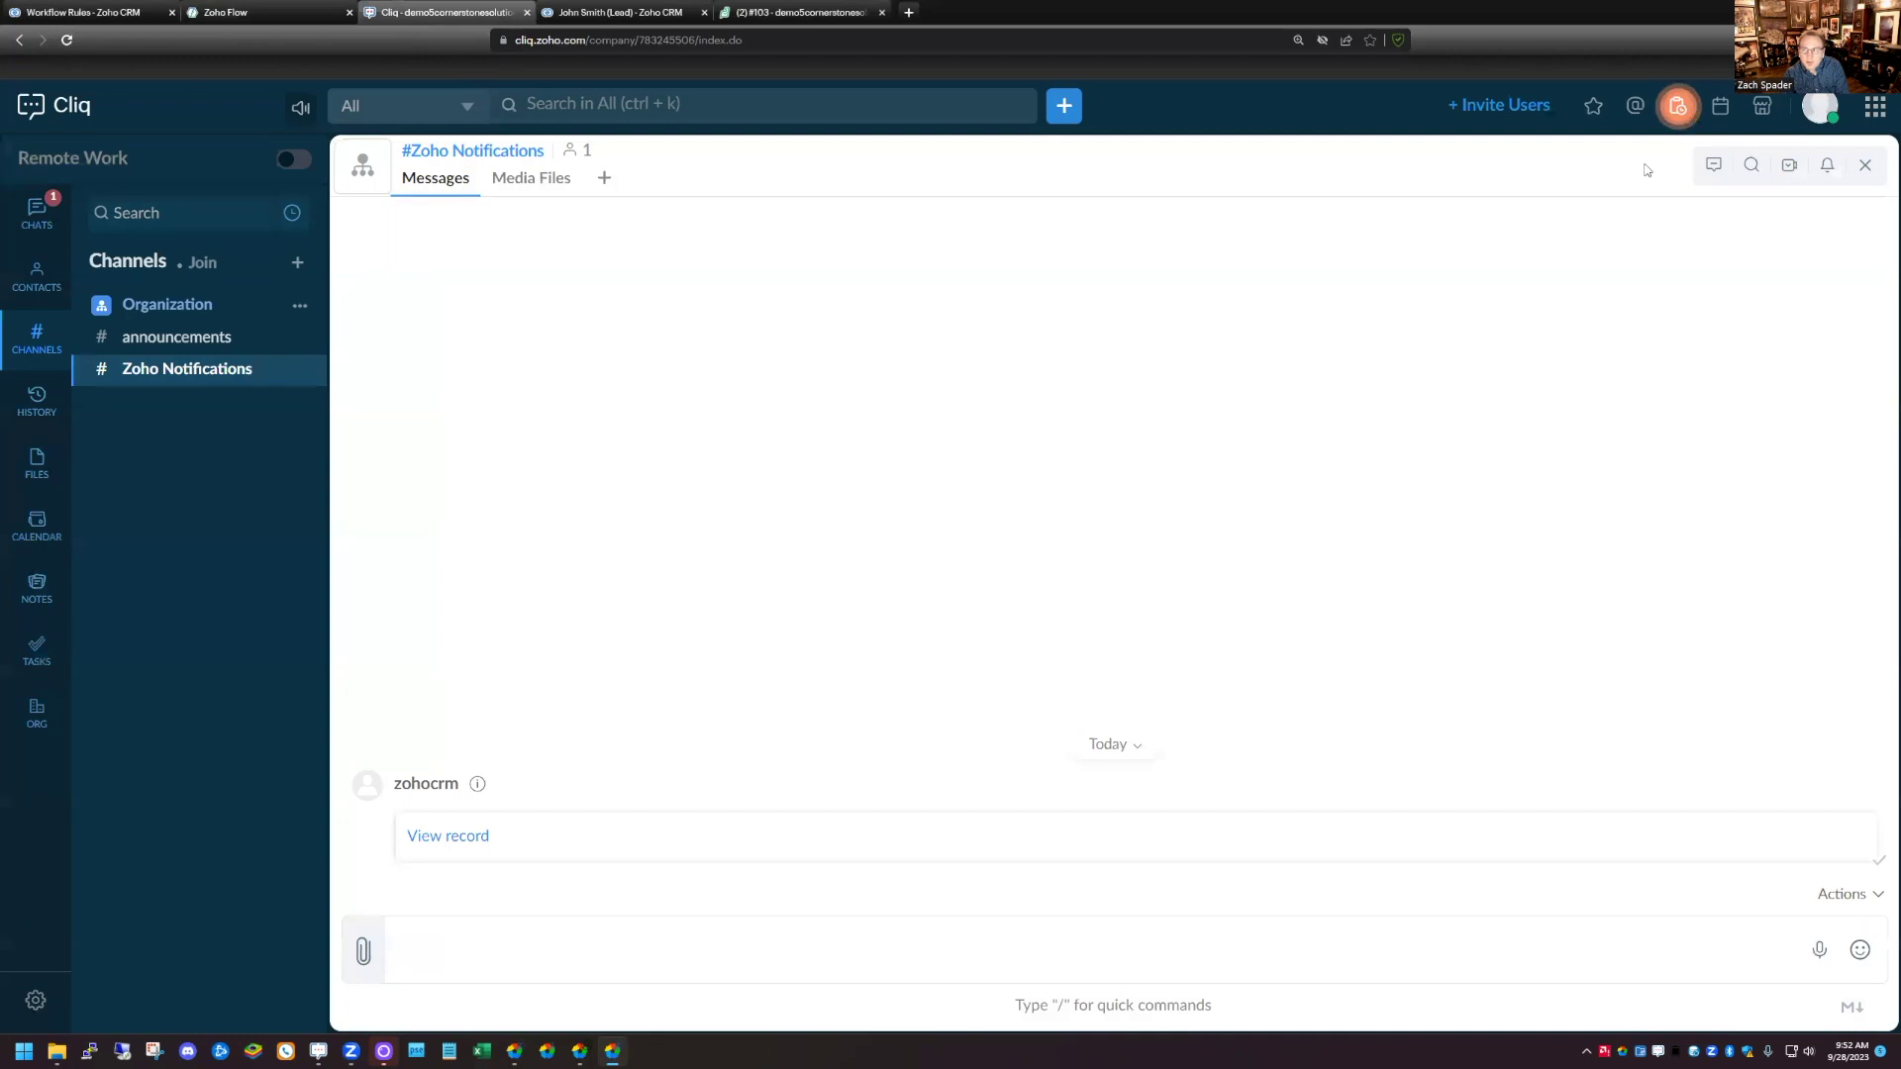
left_click(1827, 112)
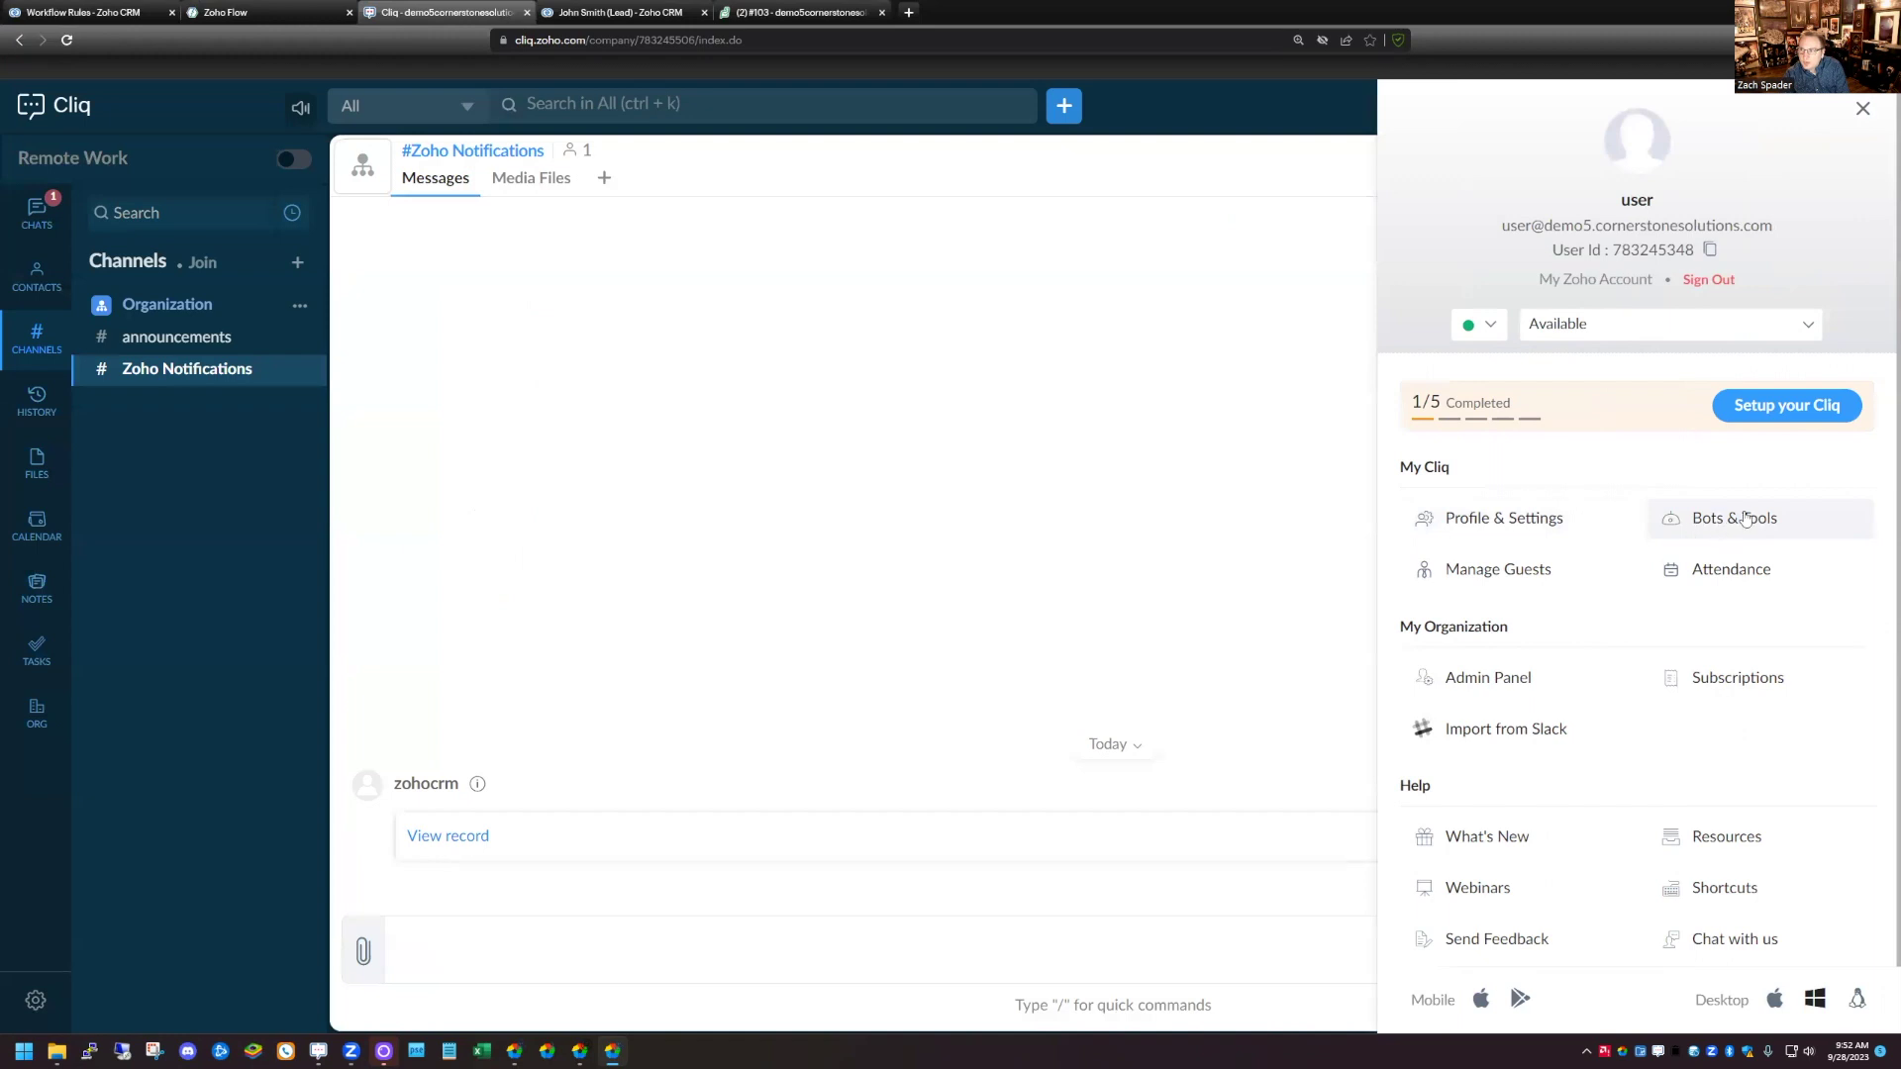
left_click(1861, 110)
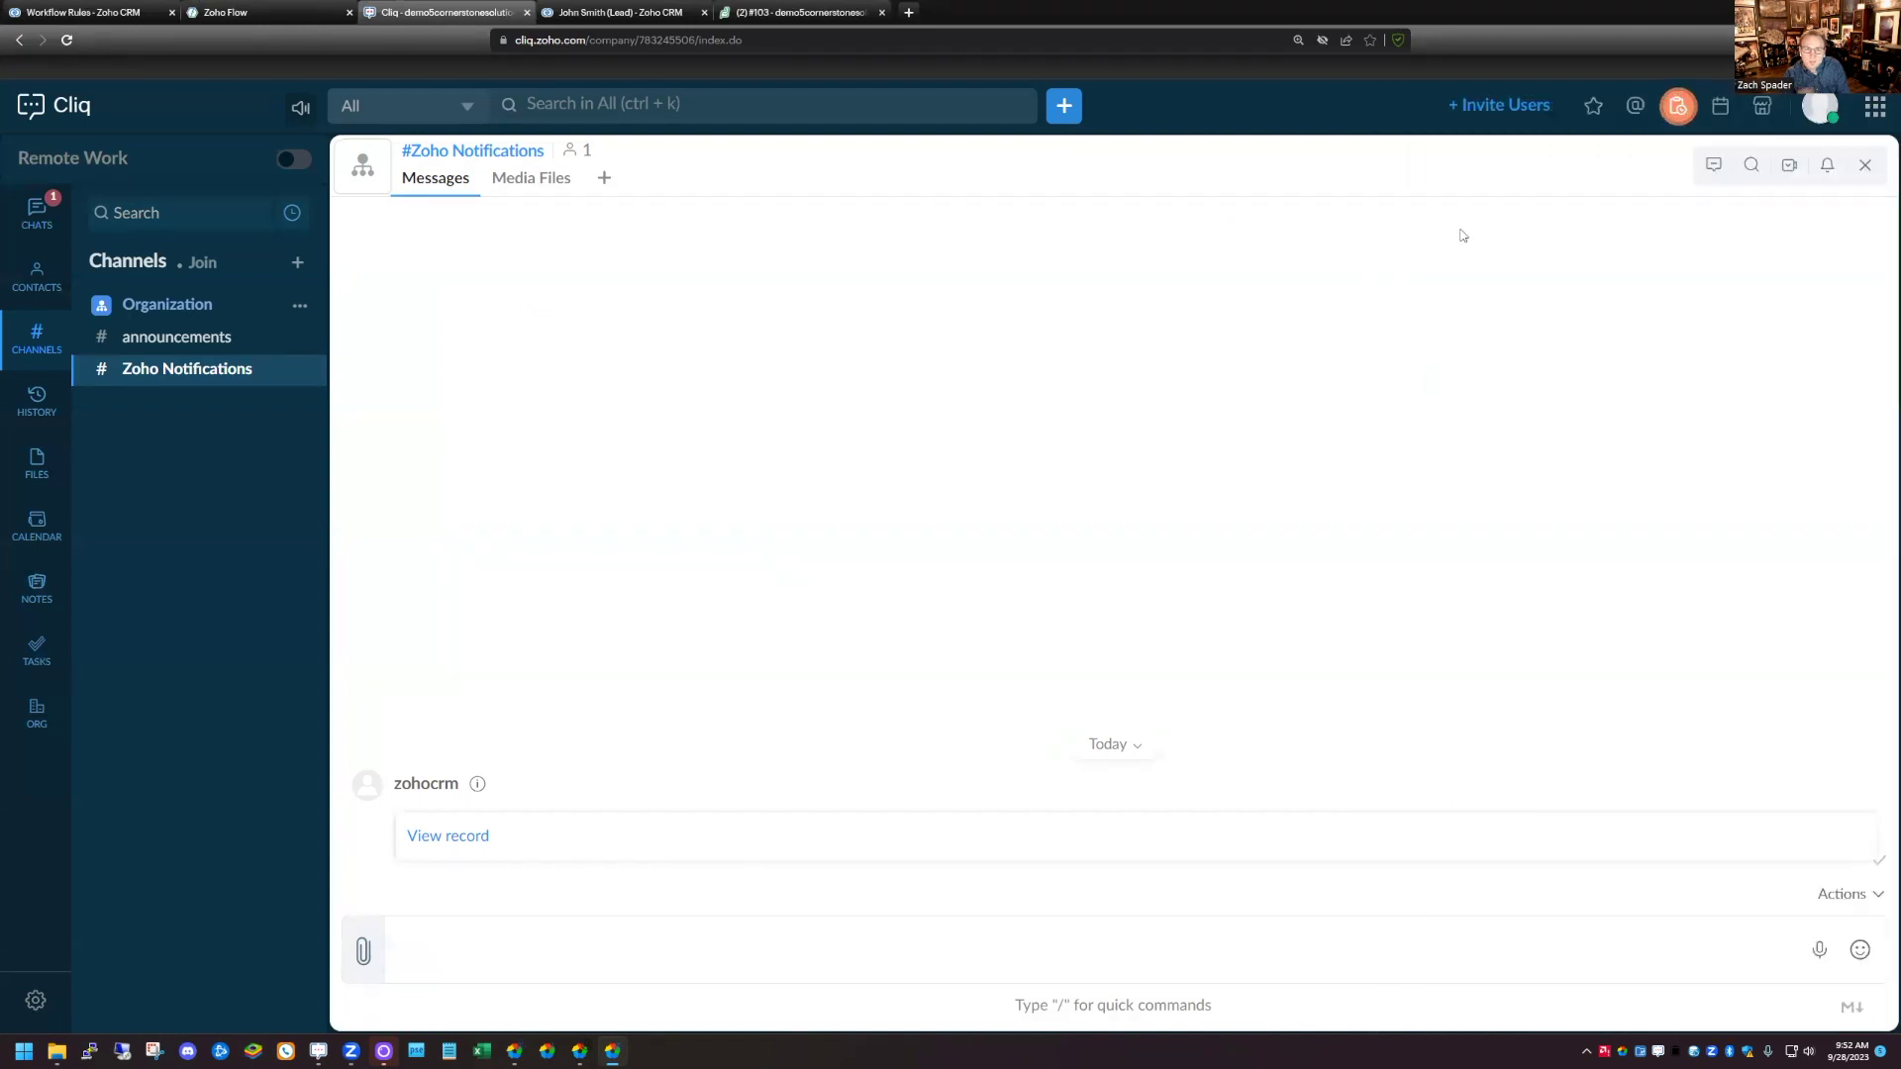
left_click(576, 151)
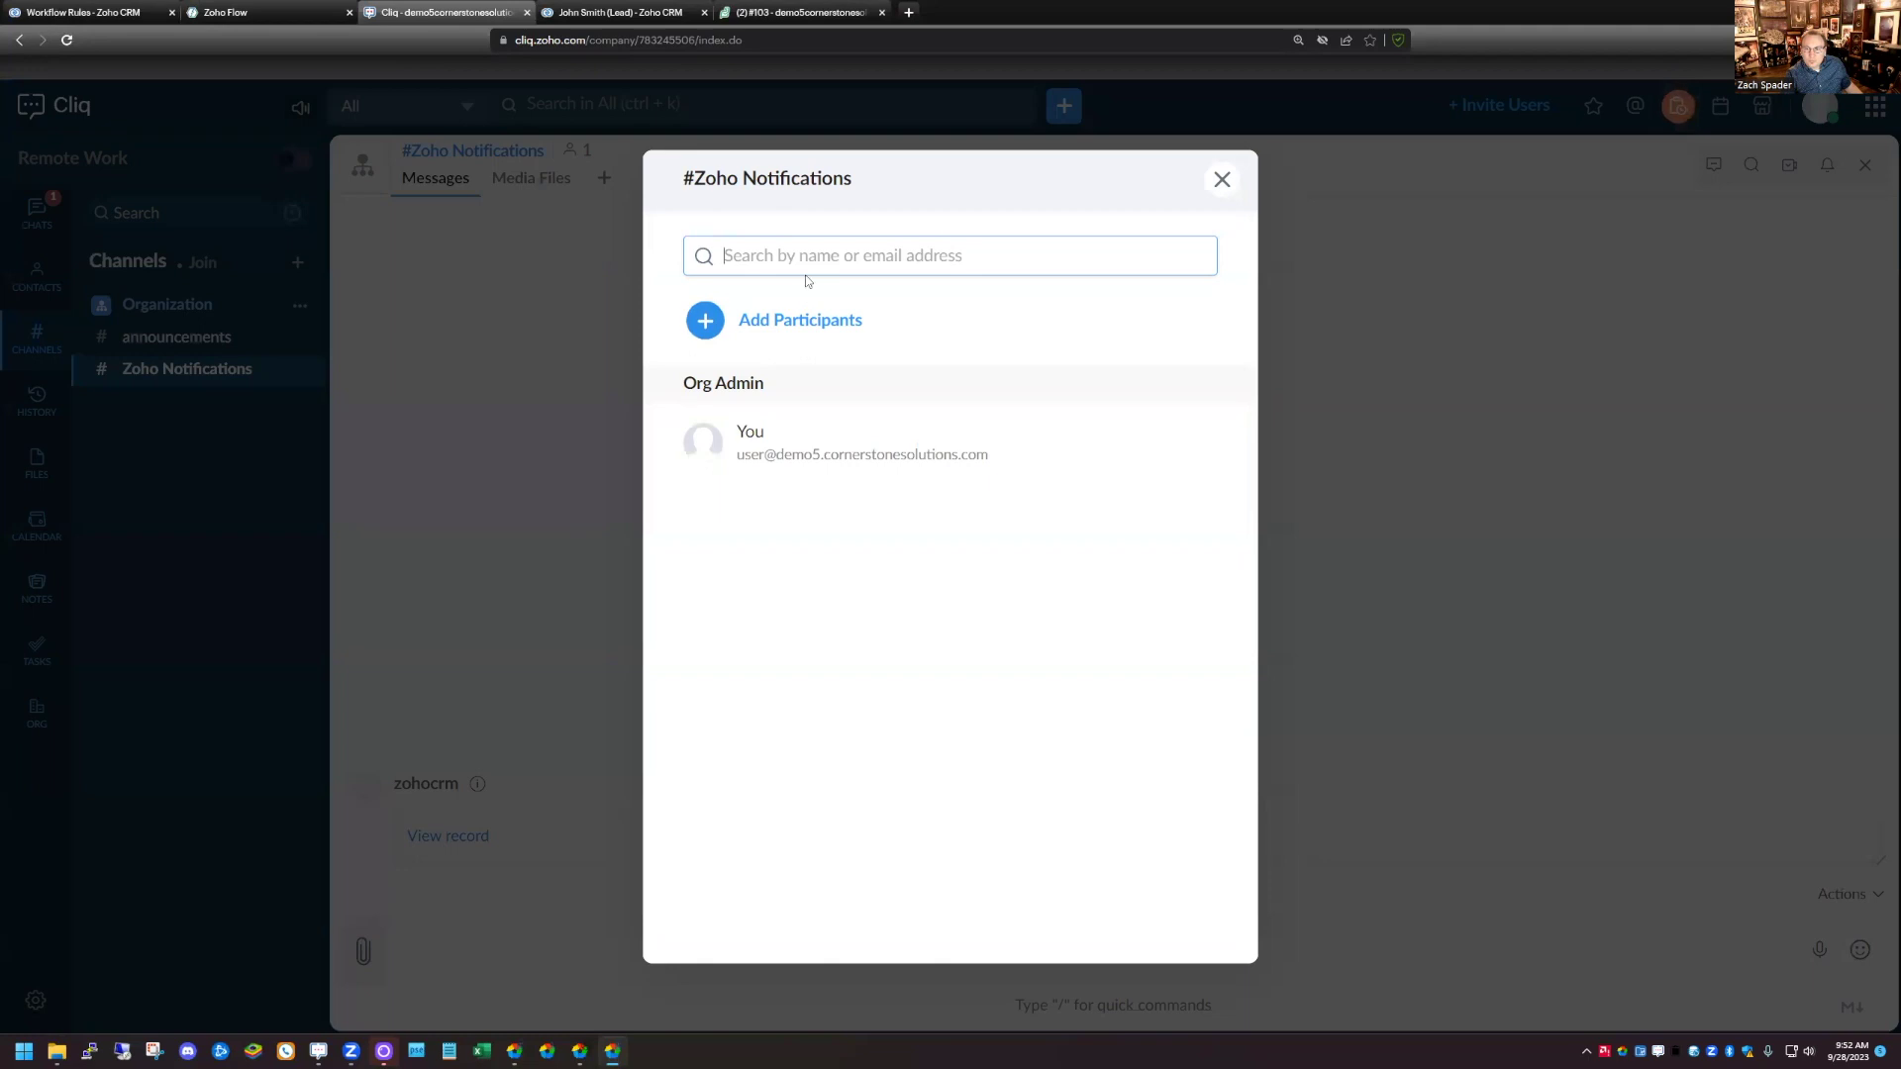
left_click(764, 322)
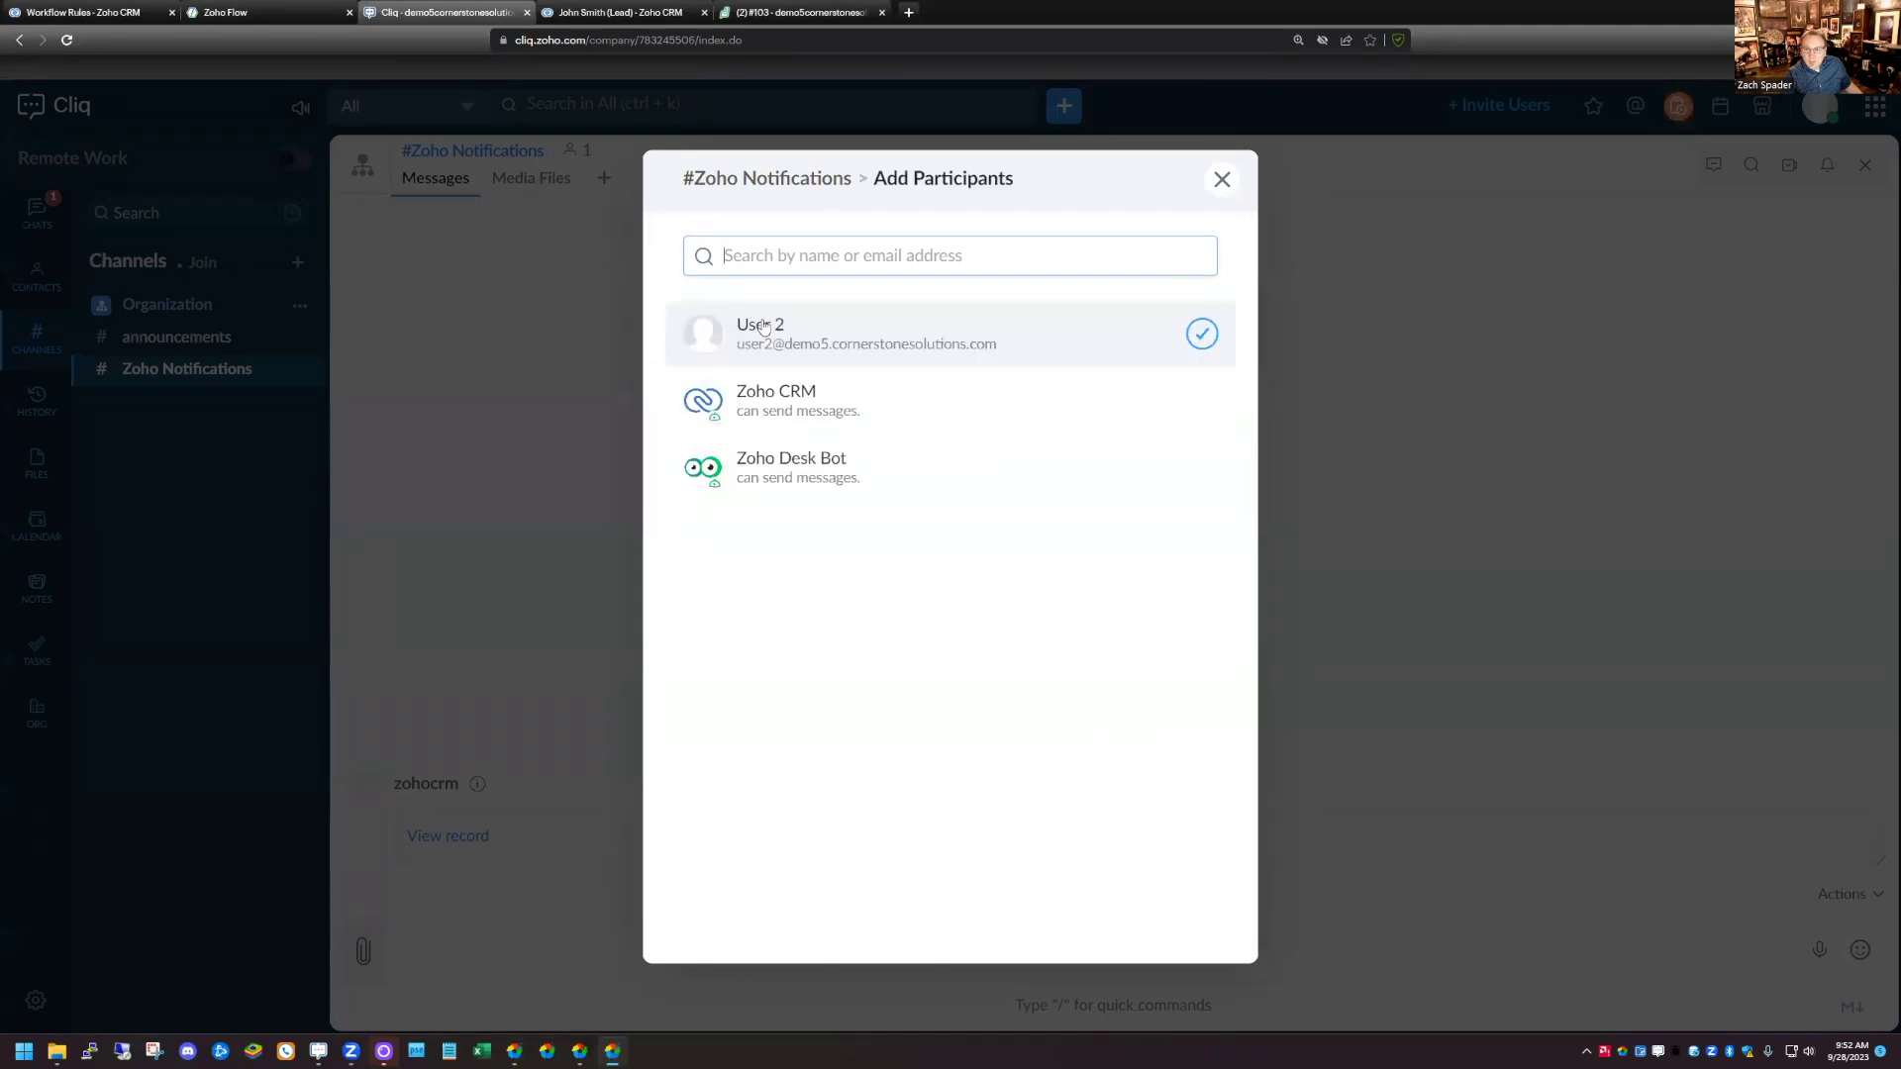
left_click(788, 472)
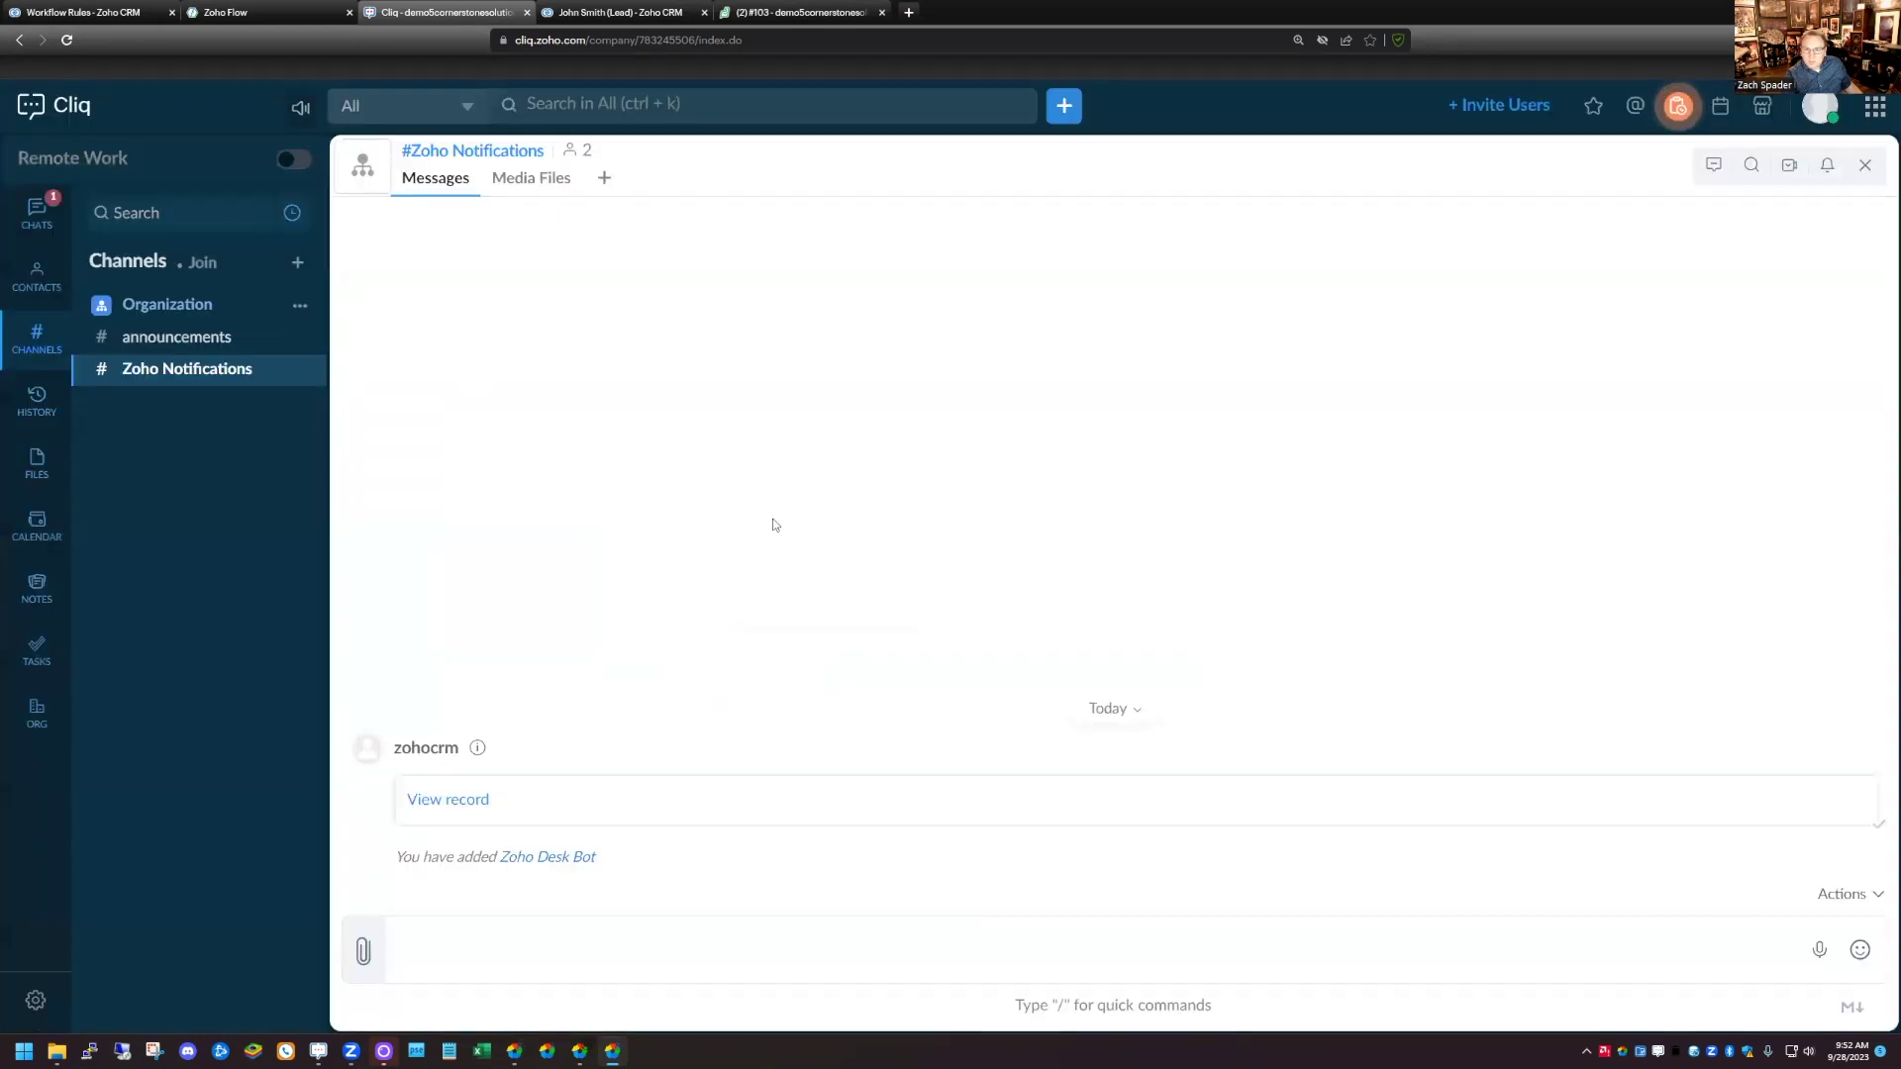
left_click(577, 151)
mouse_move(792, 562)
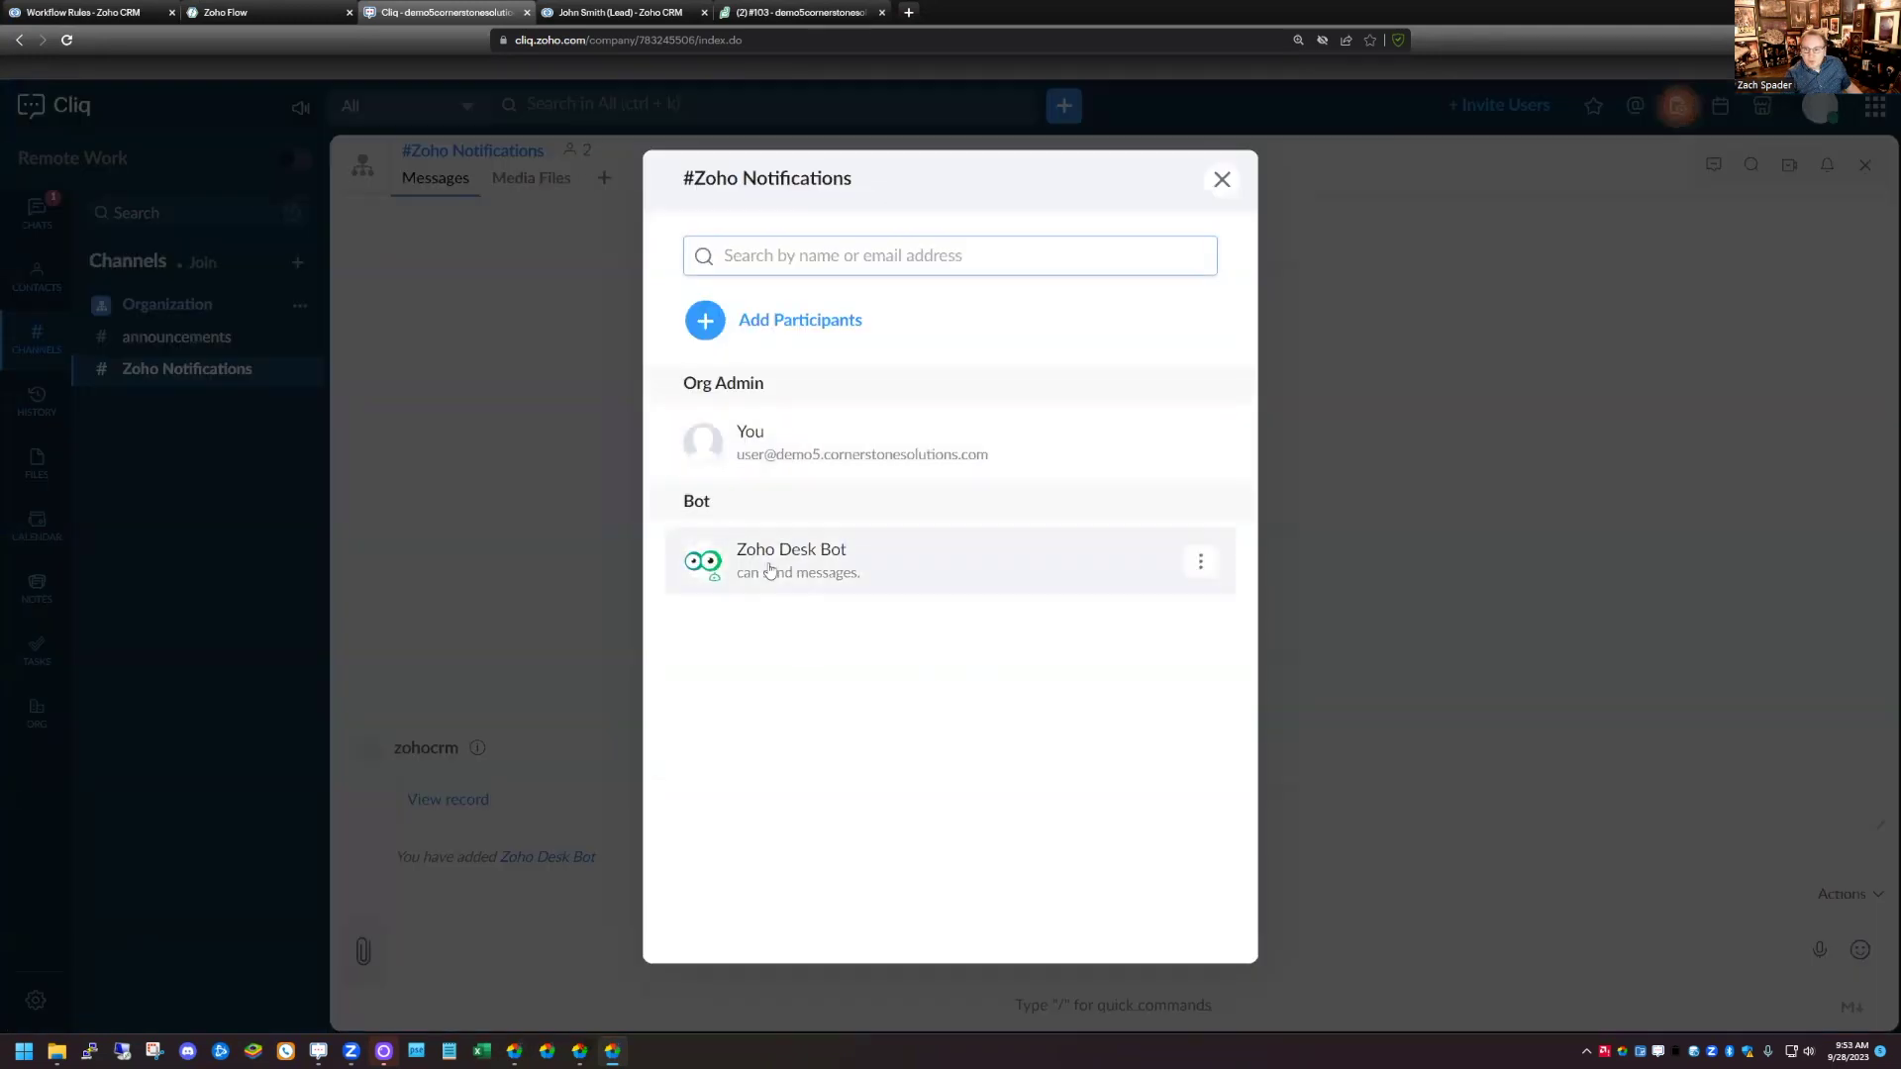
left_click(1222, 181)
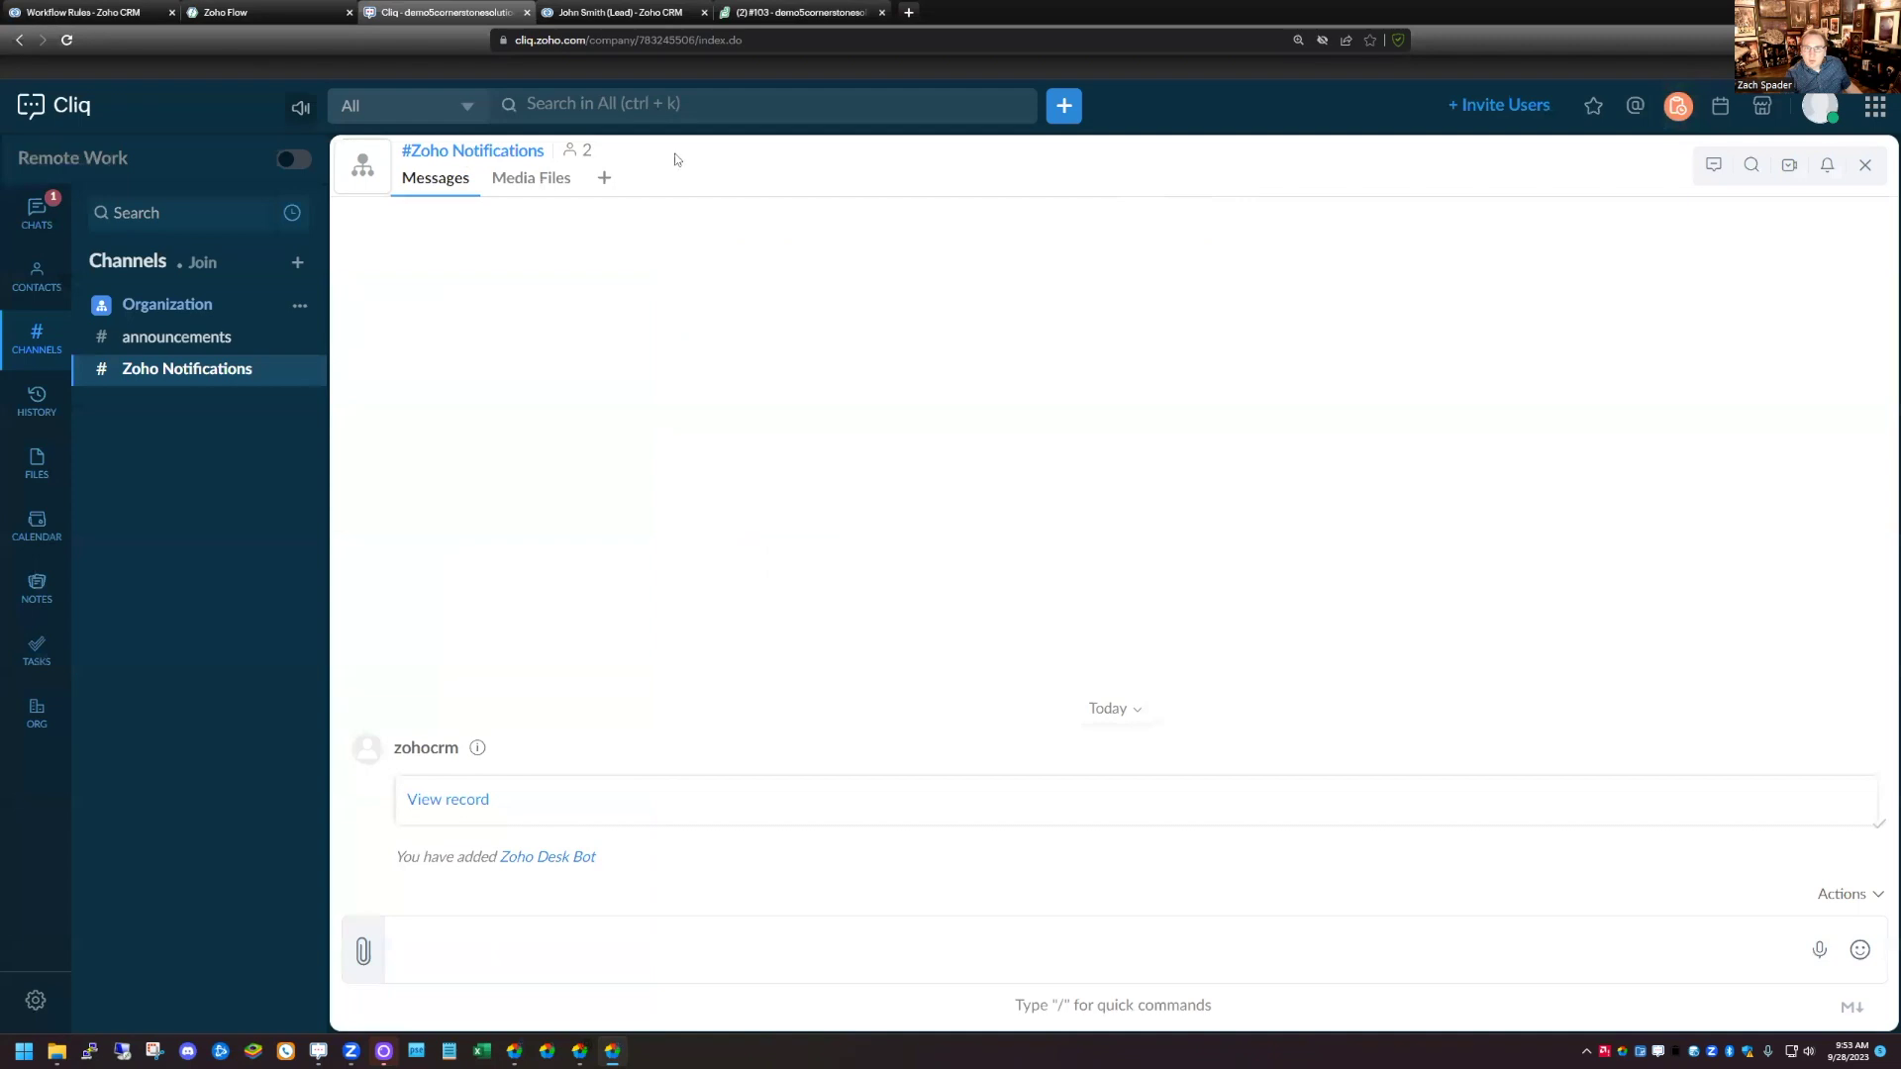
left_click(259, 18)
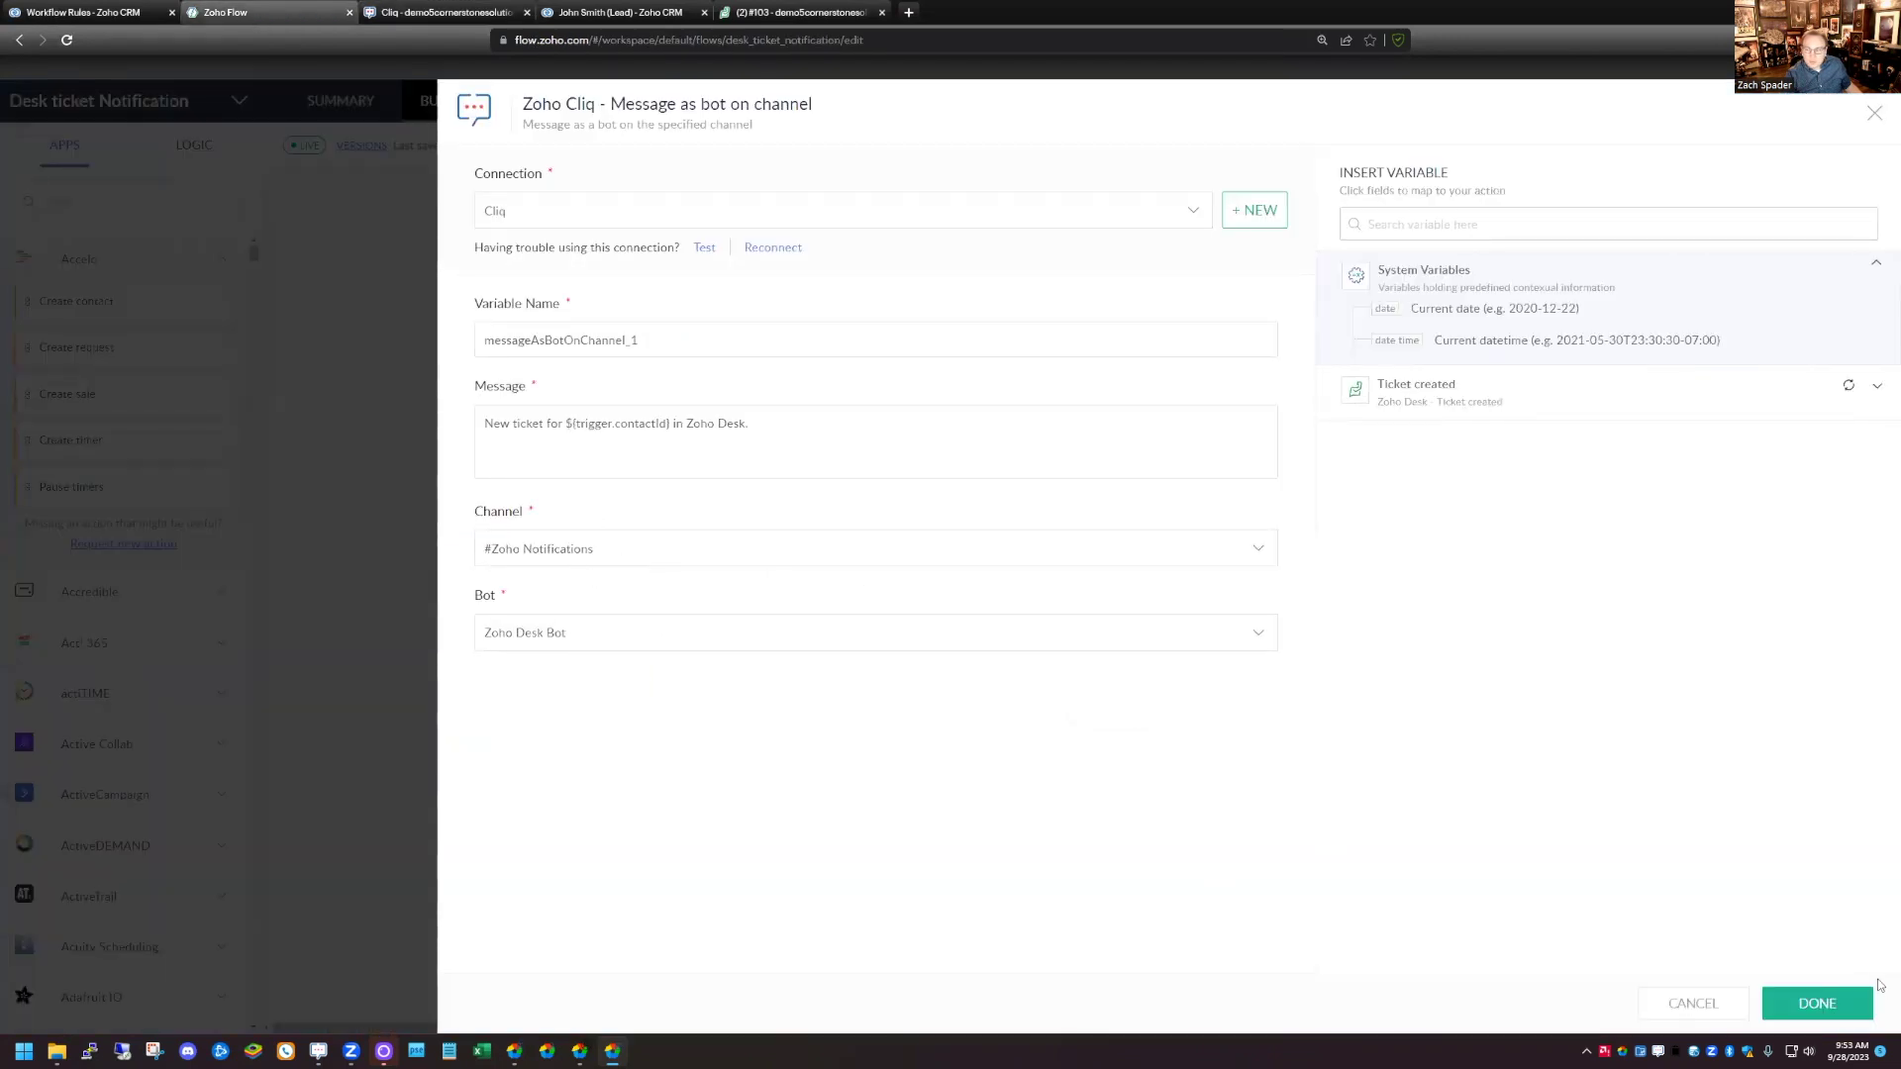
left_click(1816, 1003)
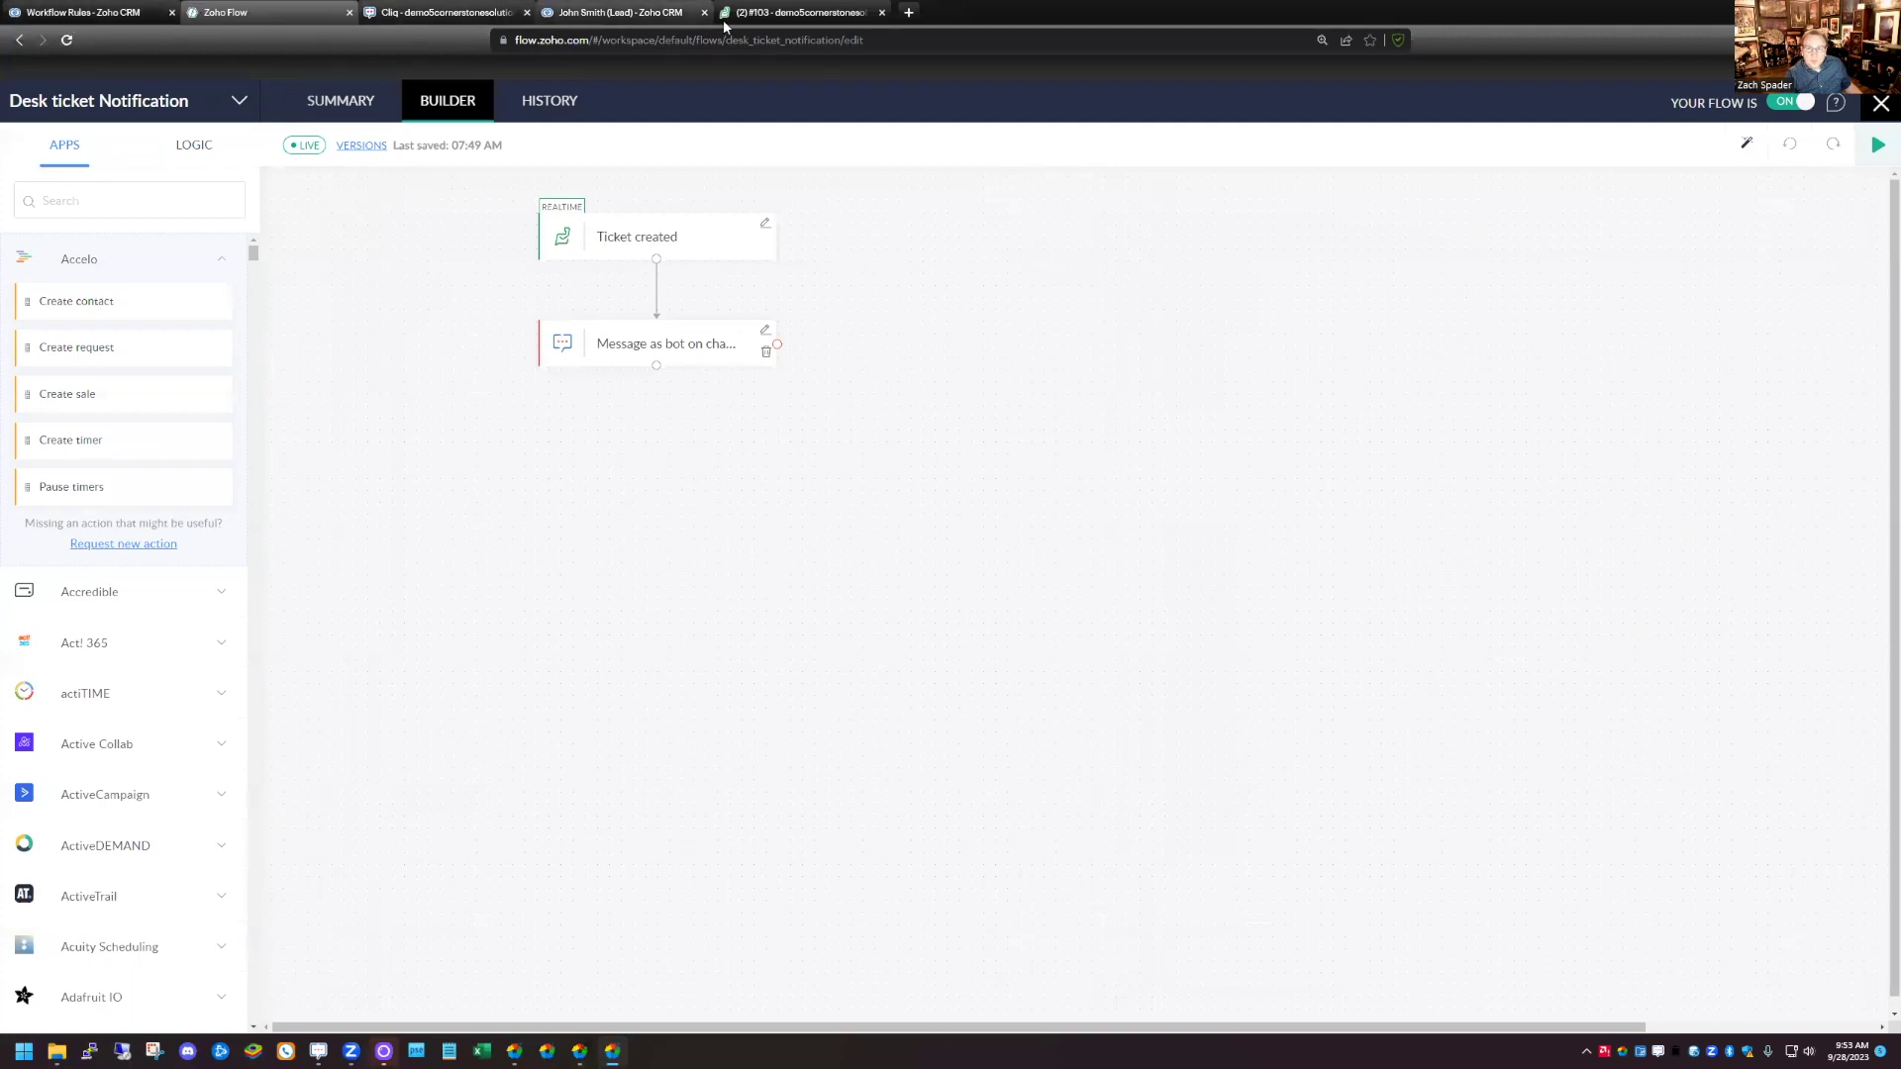
Switch to Zoho Desk and submit a new ticket for the existing Zoho contact with the subject "Test ticket"
left_click(764, 14)
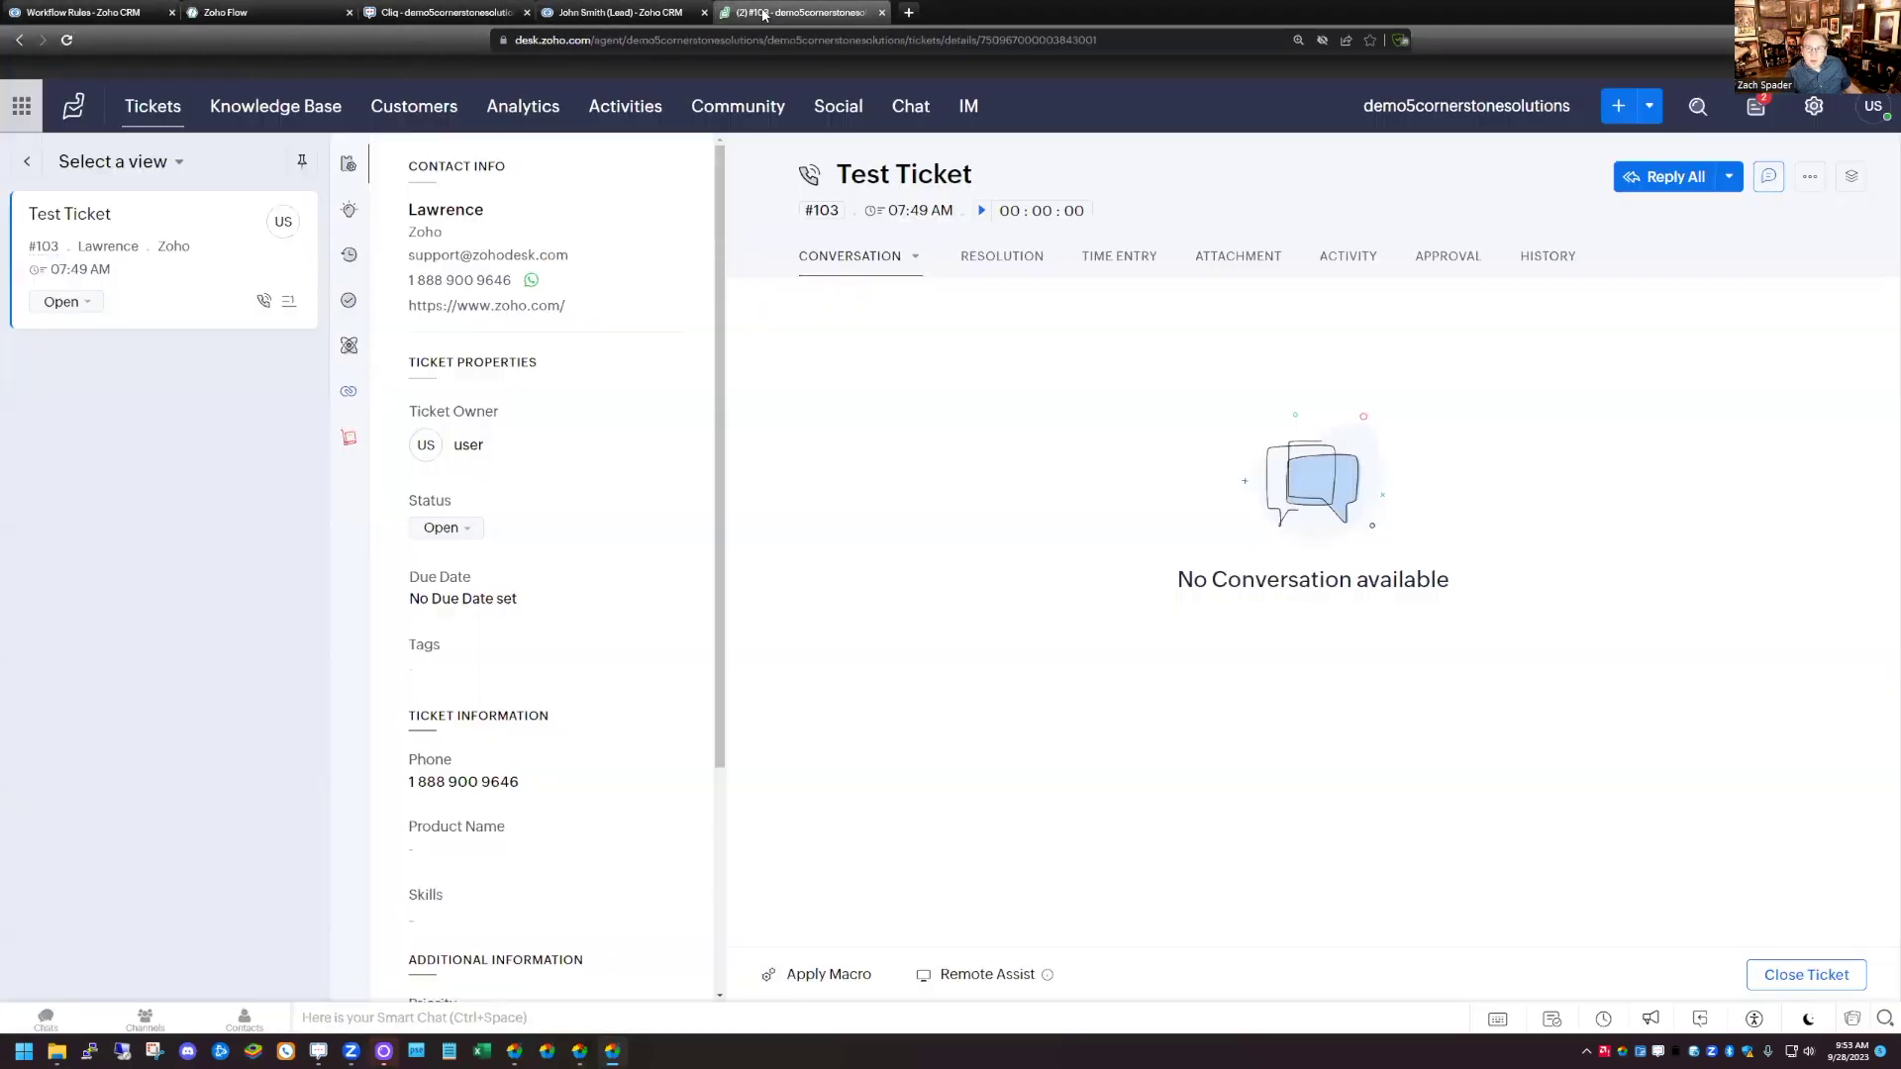
left_click(23, 166)
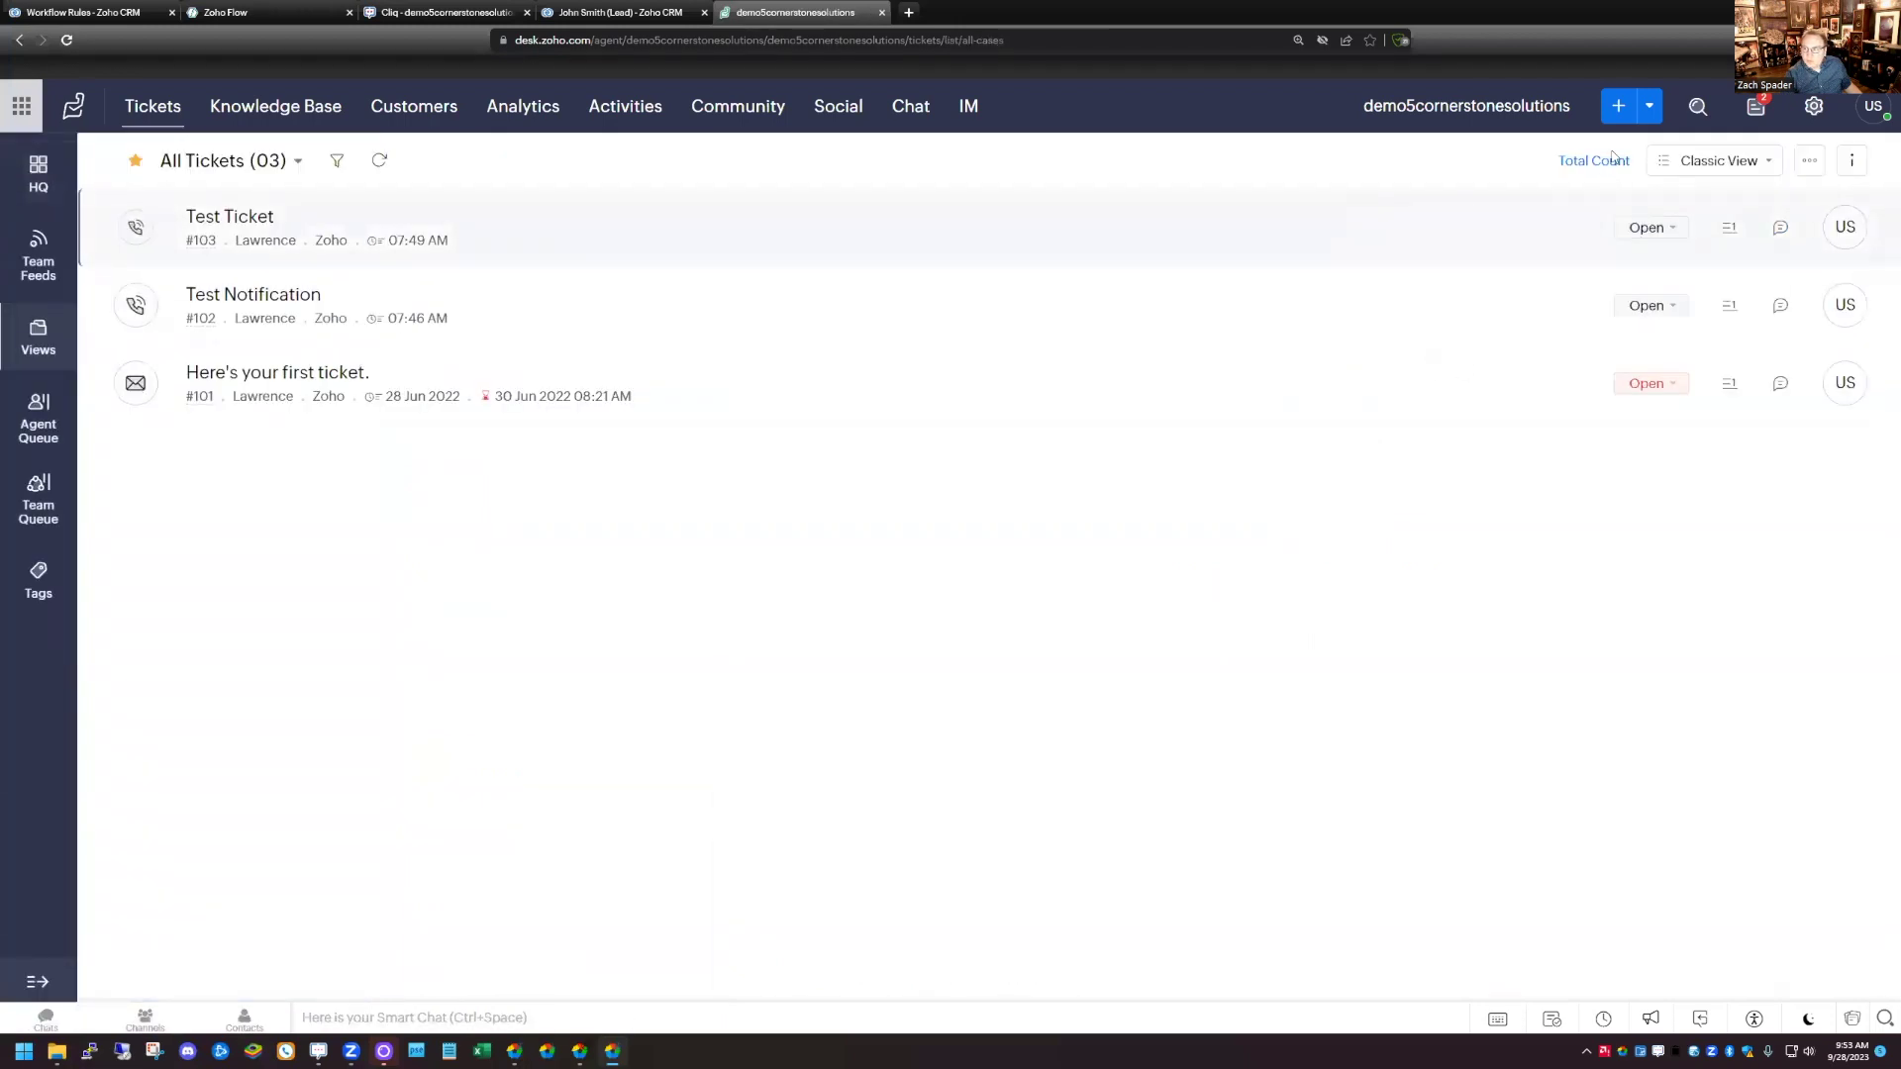
left_click(1617, 106)
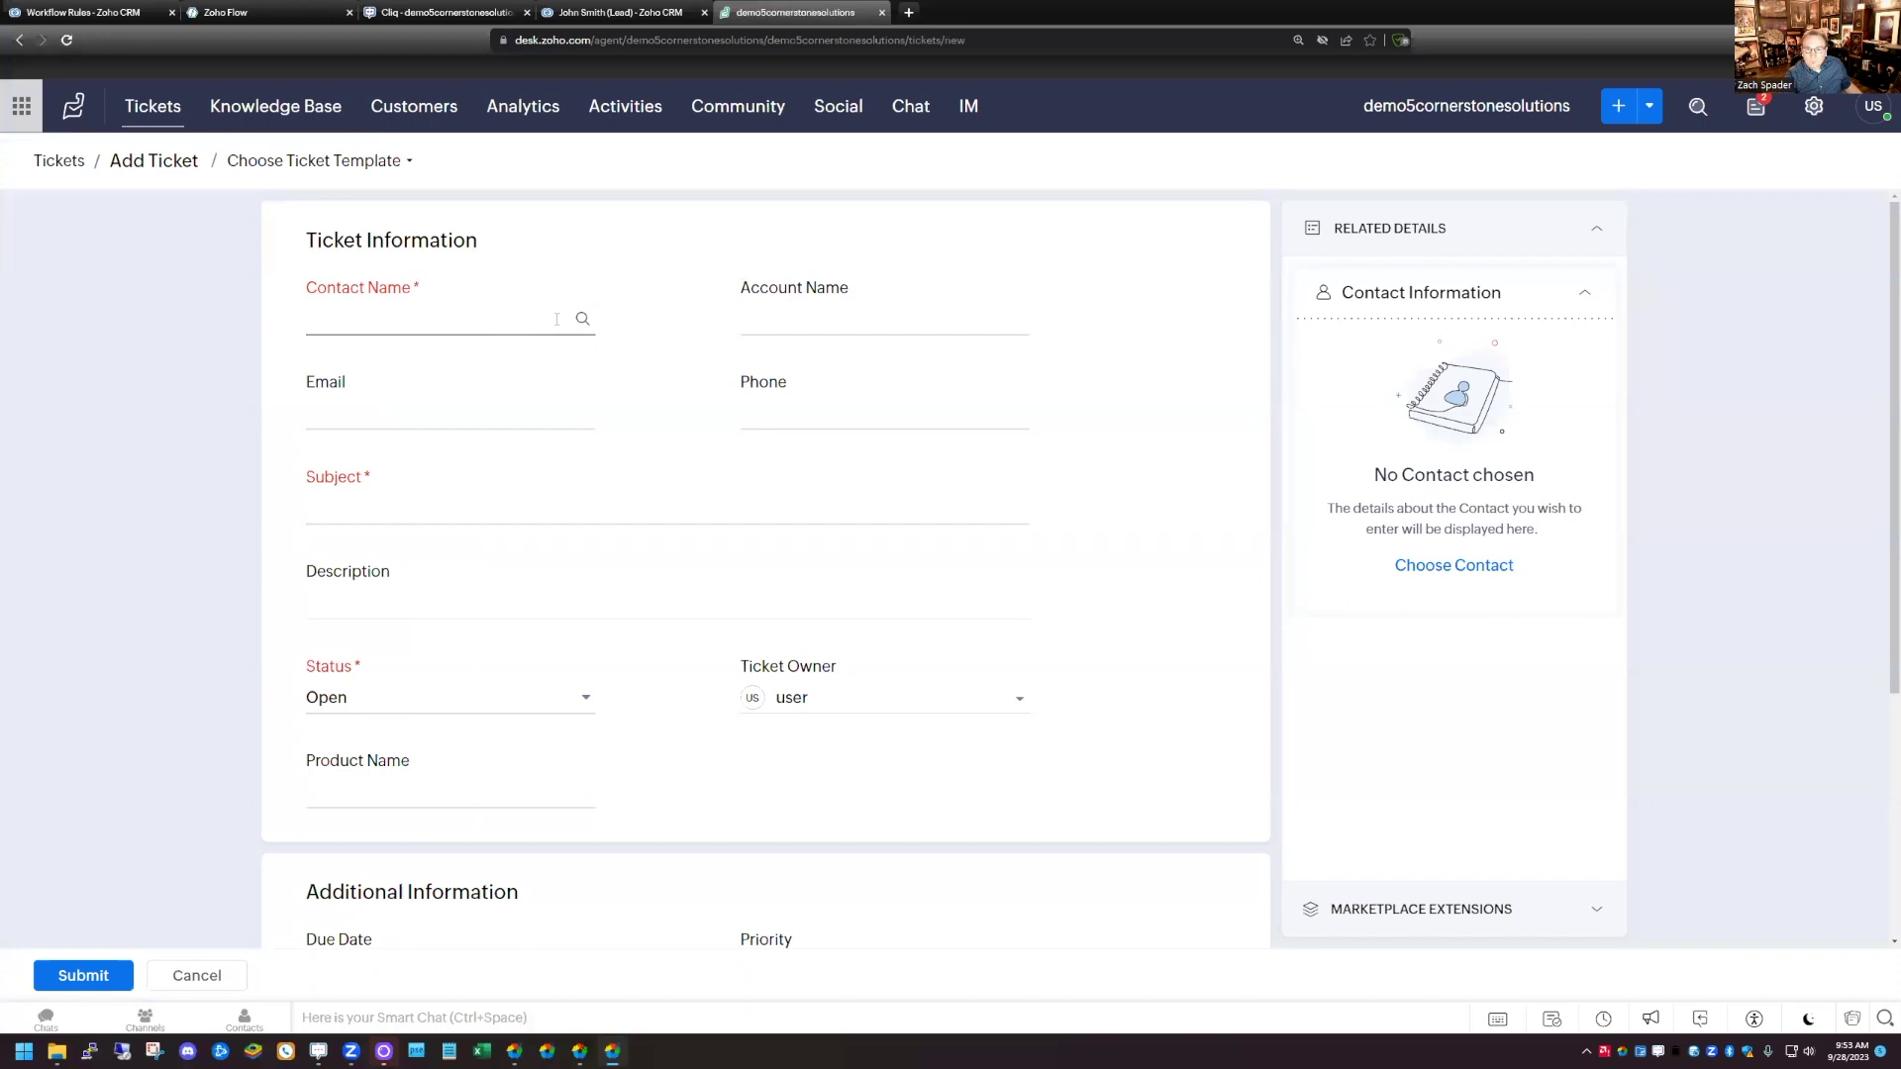
left_click(582, 322)
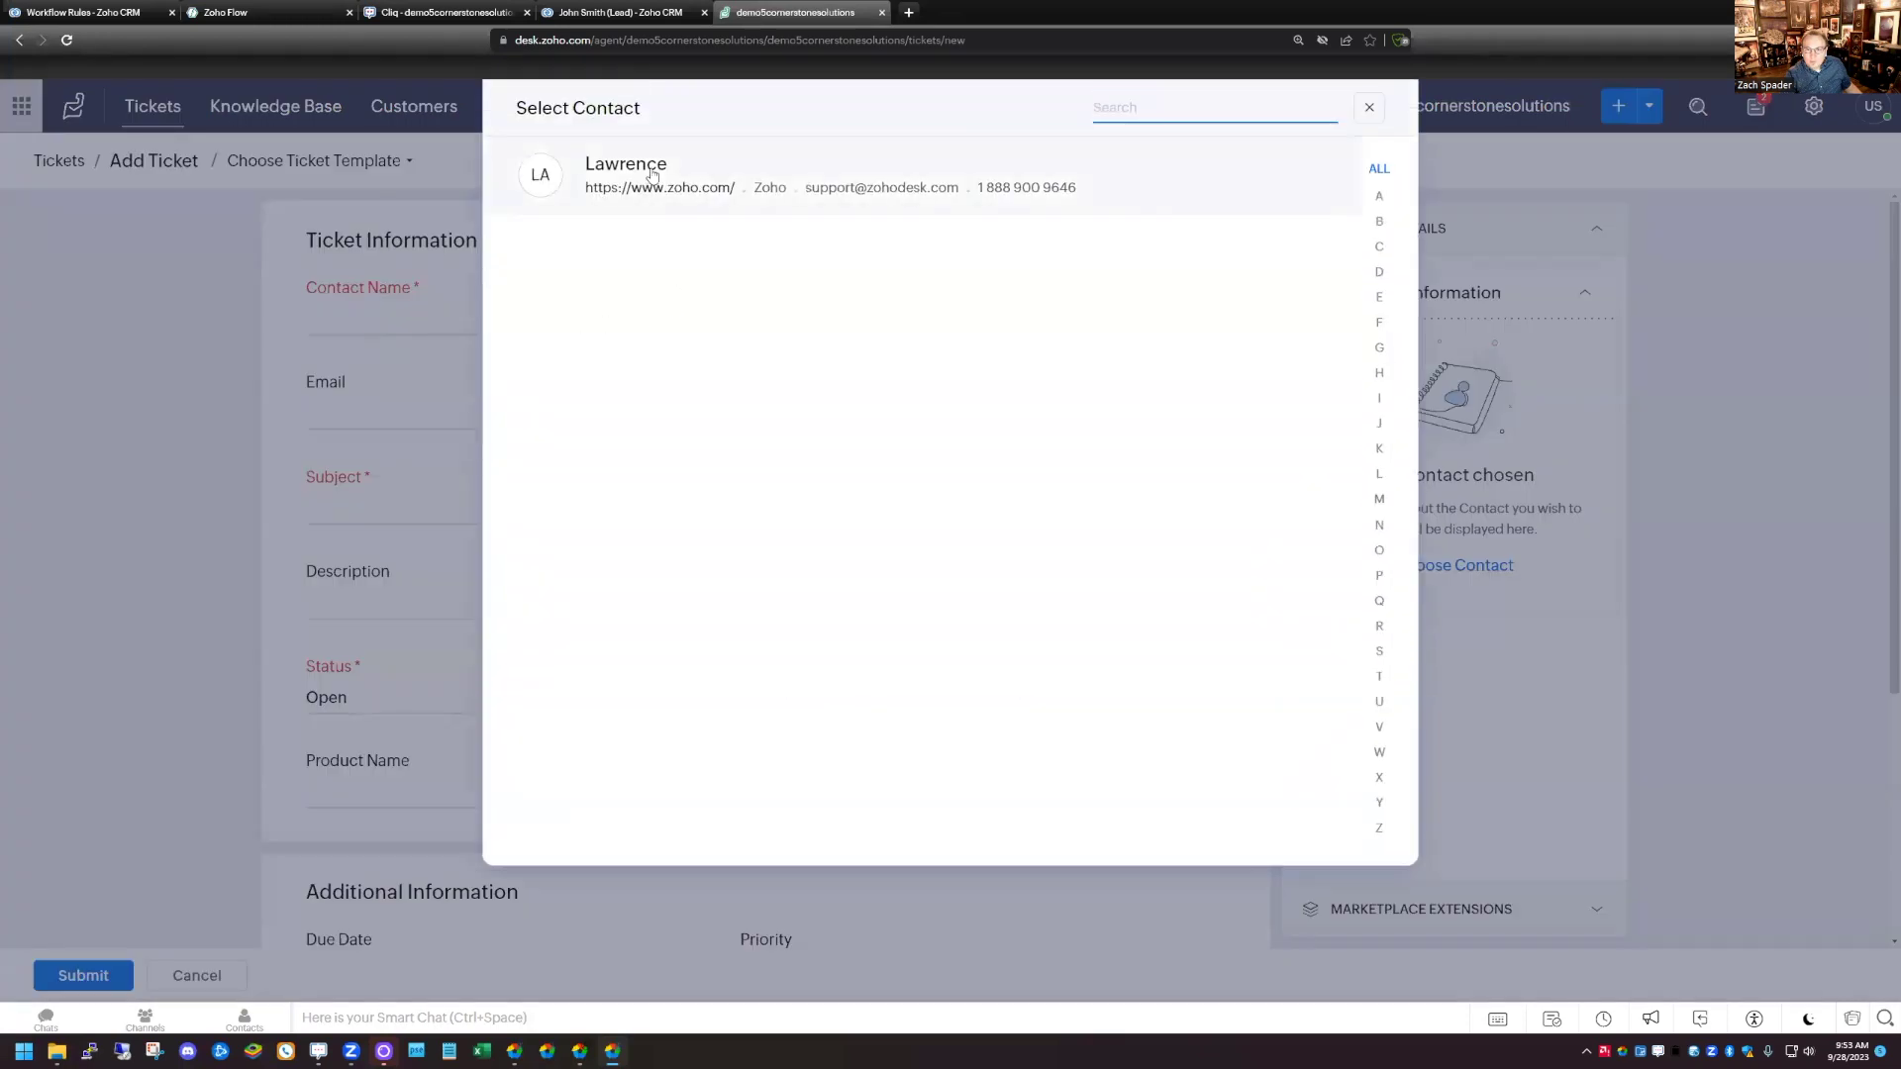
left_click(657, 196)
left_click(436, 490)
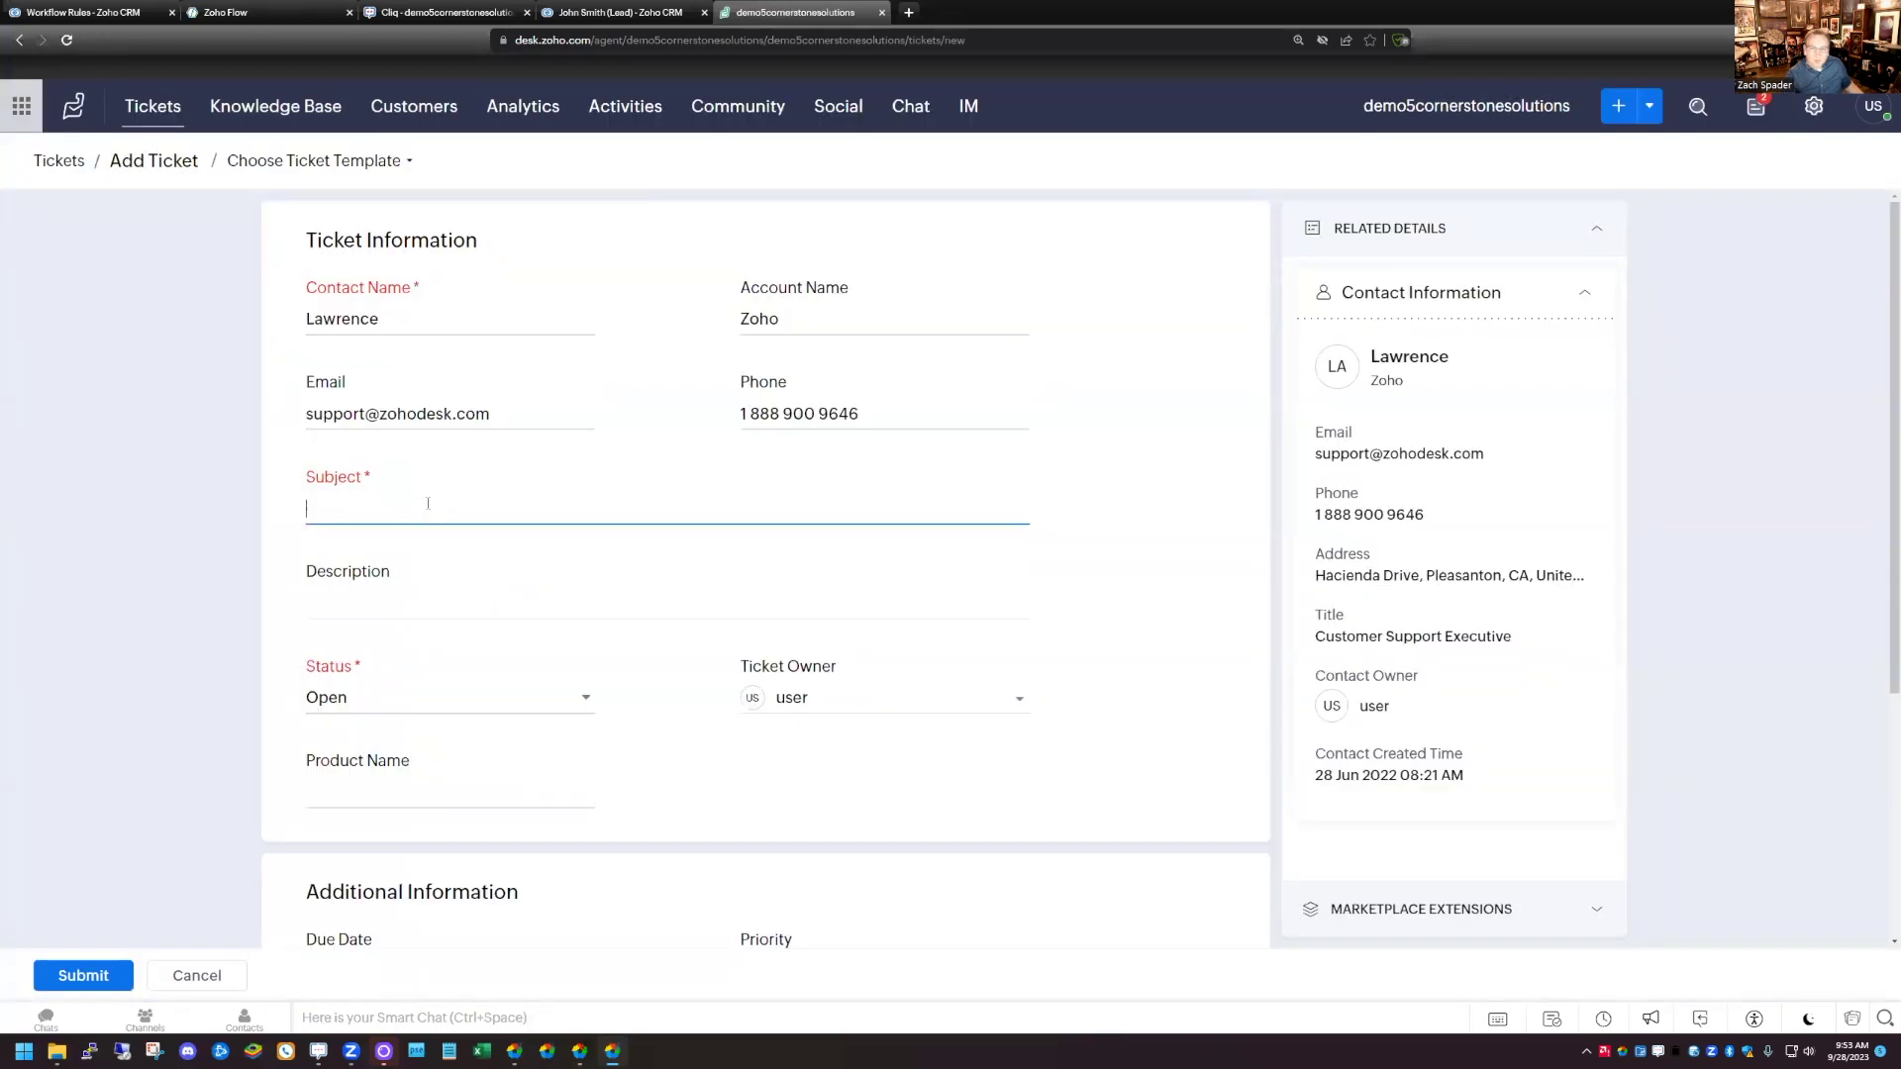
type("Test ticket")
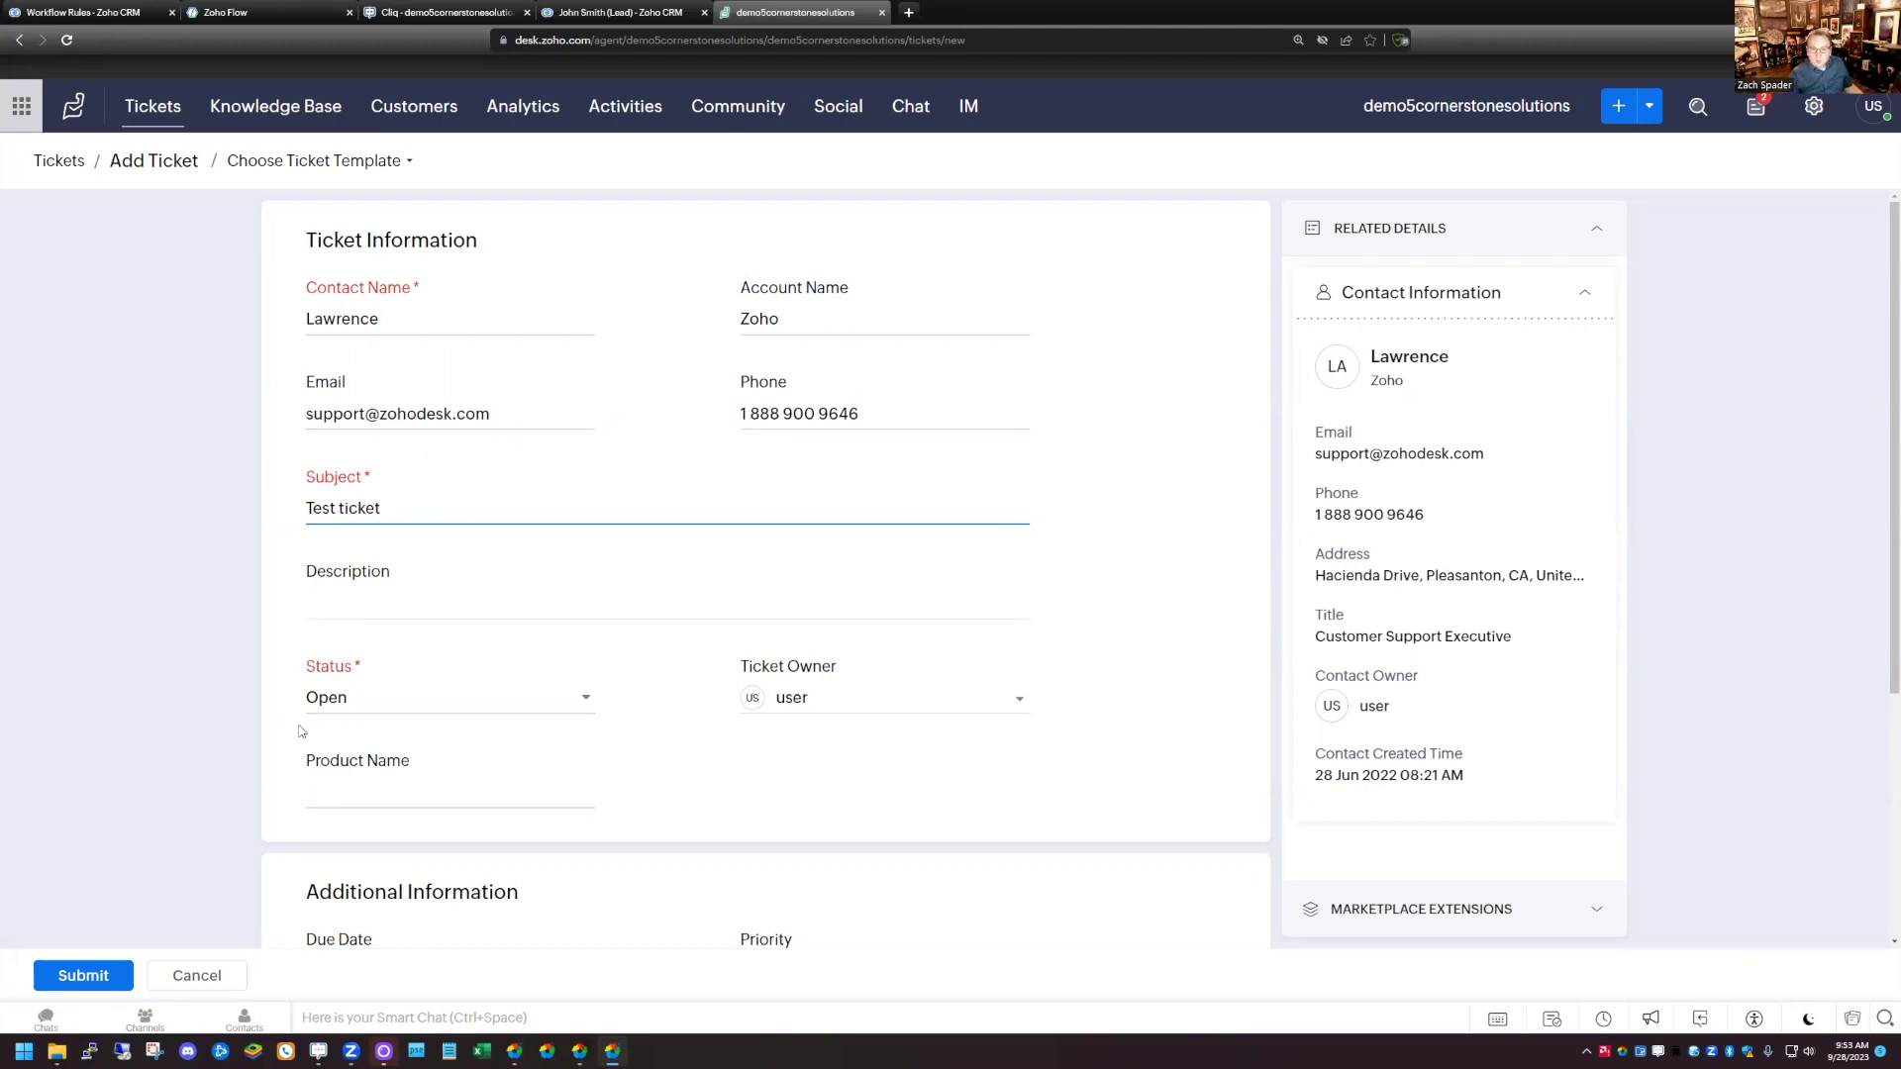
left_click(99, 978)
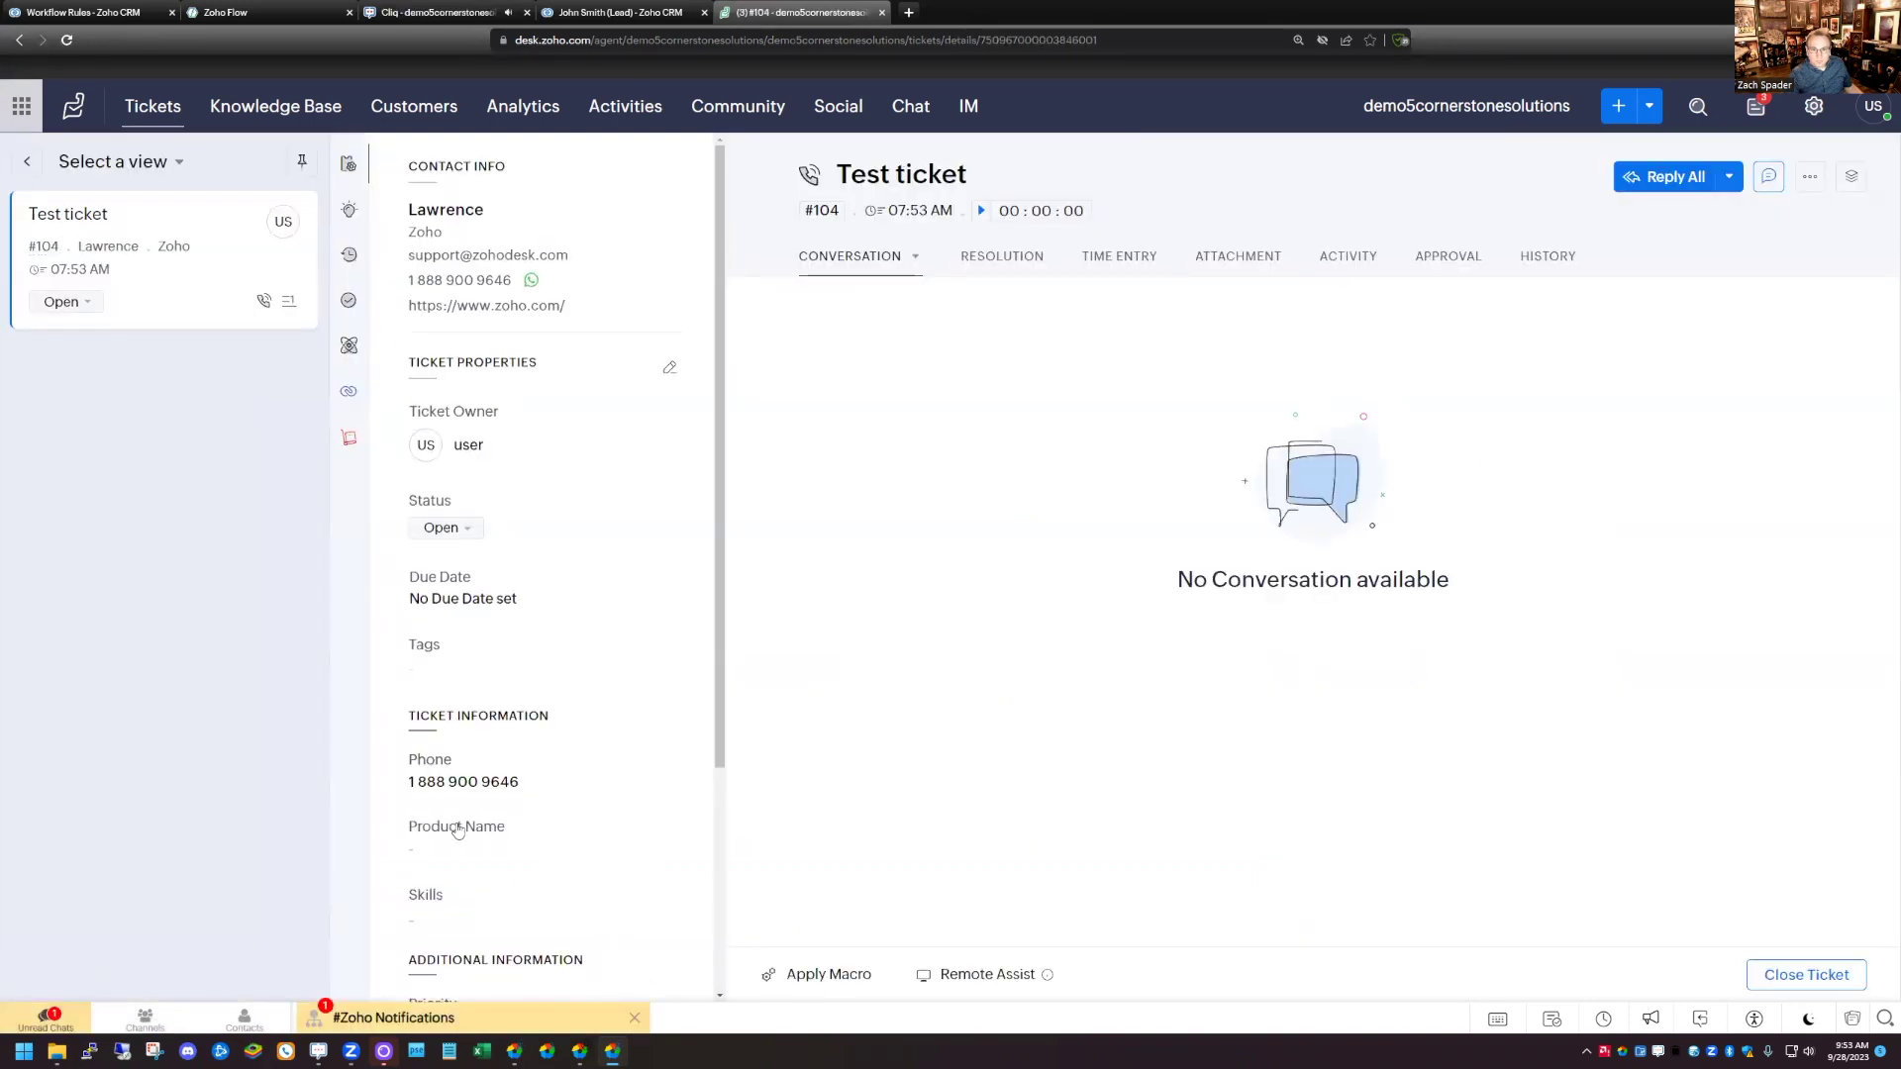
Check the bot's message in the #Zoho Notifications chat, highlight the contact's ID in it, and return to the Zoho Flow builder
left_click(452, 1020)
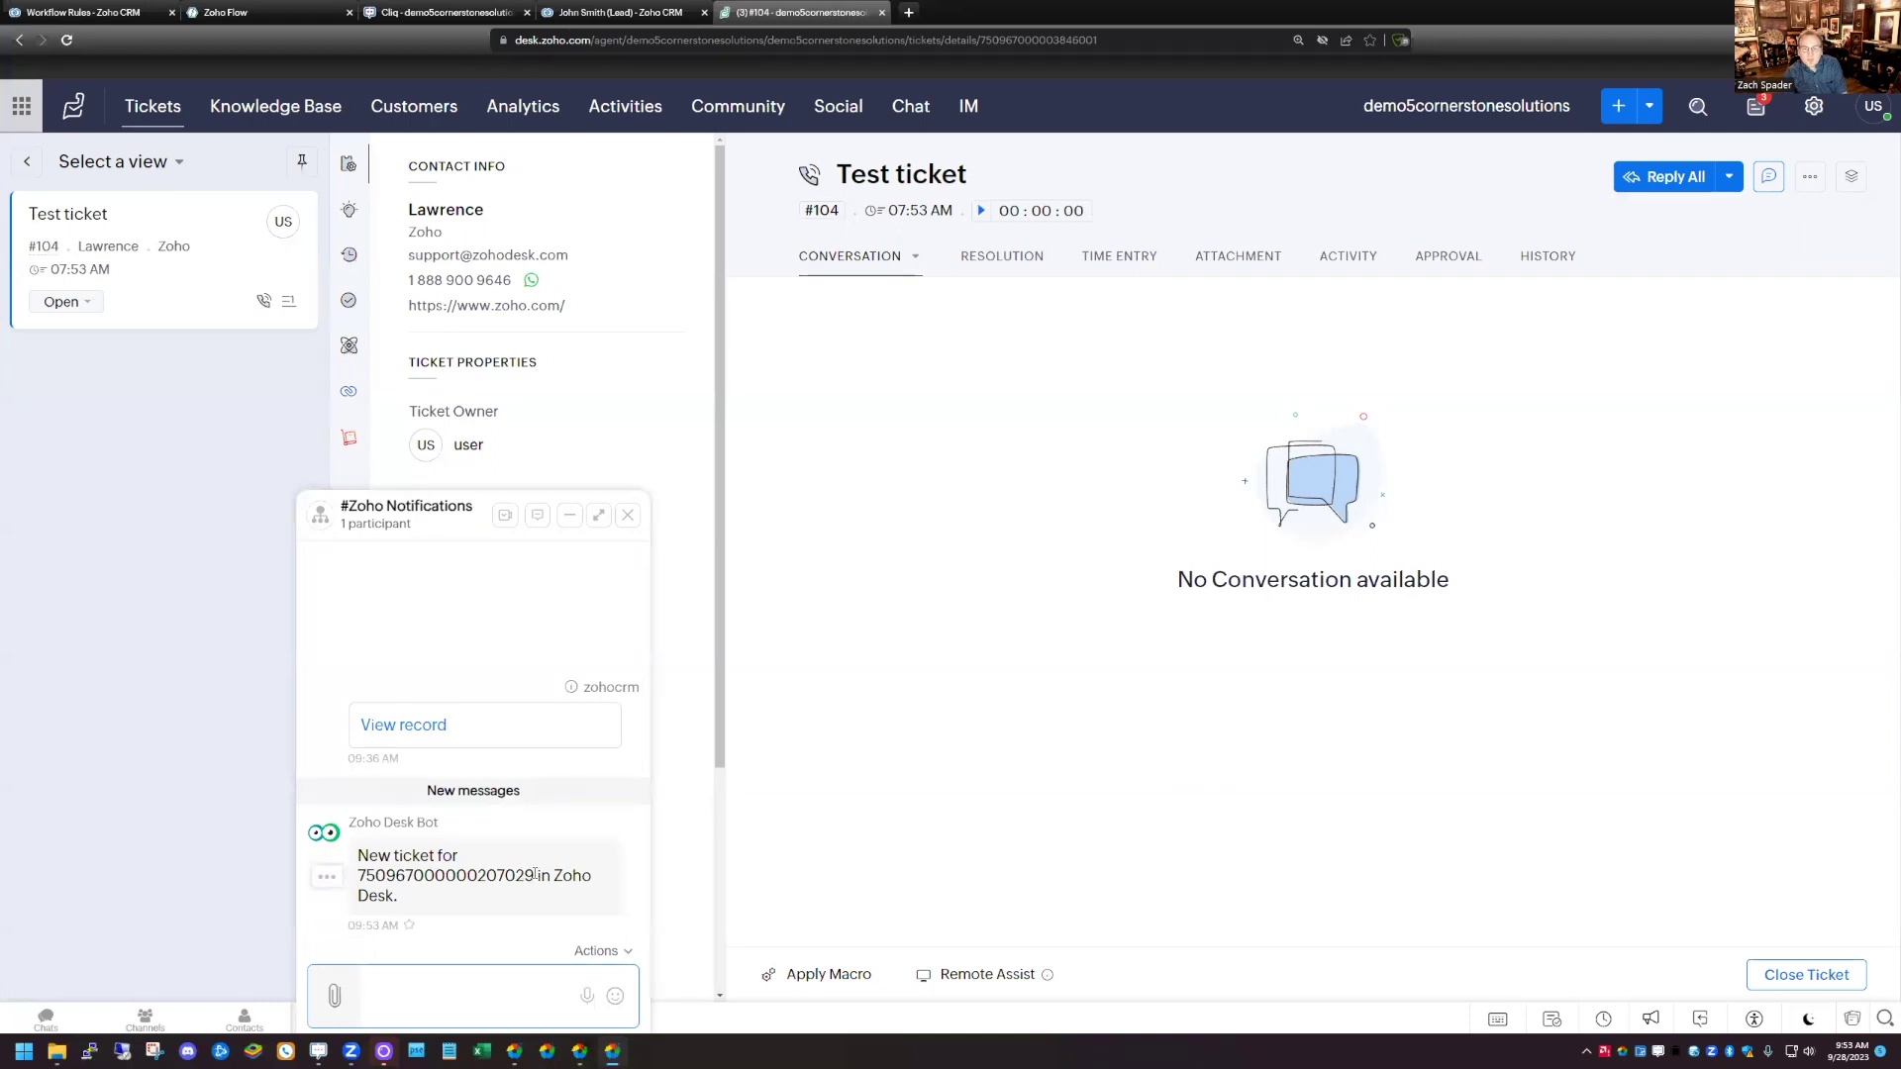
left_click_drag(534, 874, 359, 873)
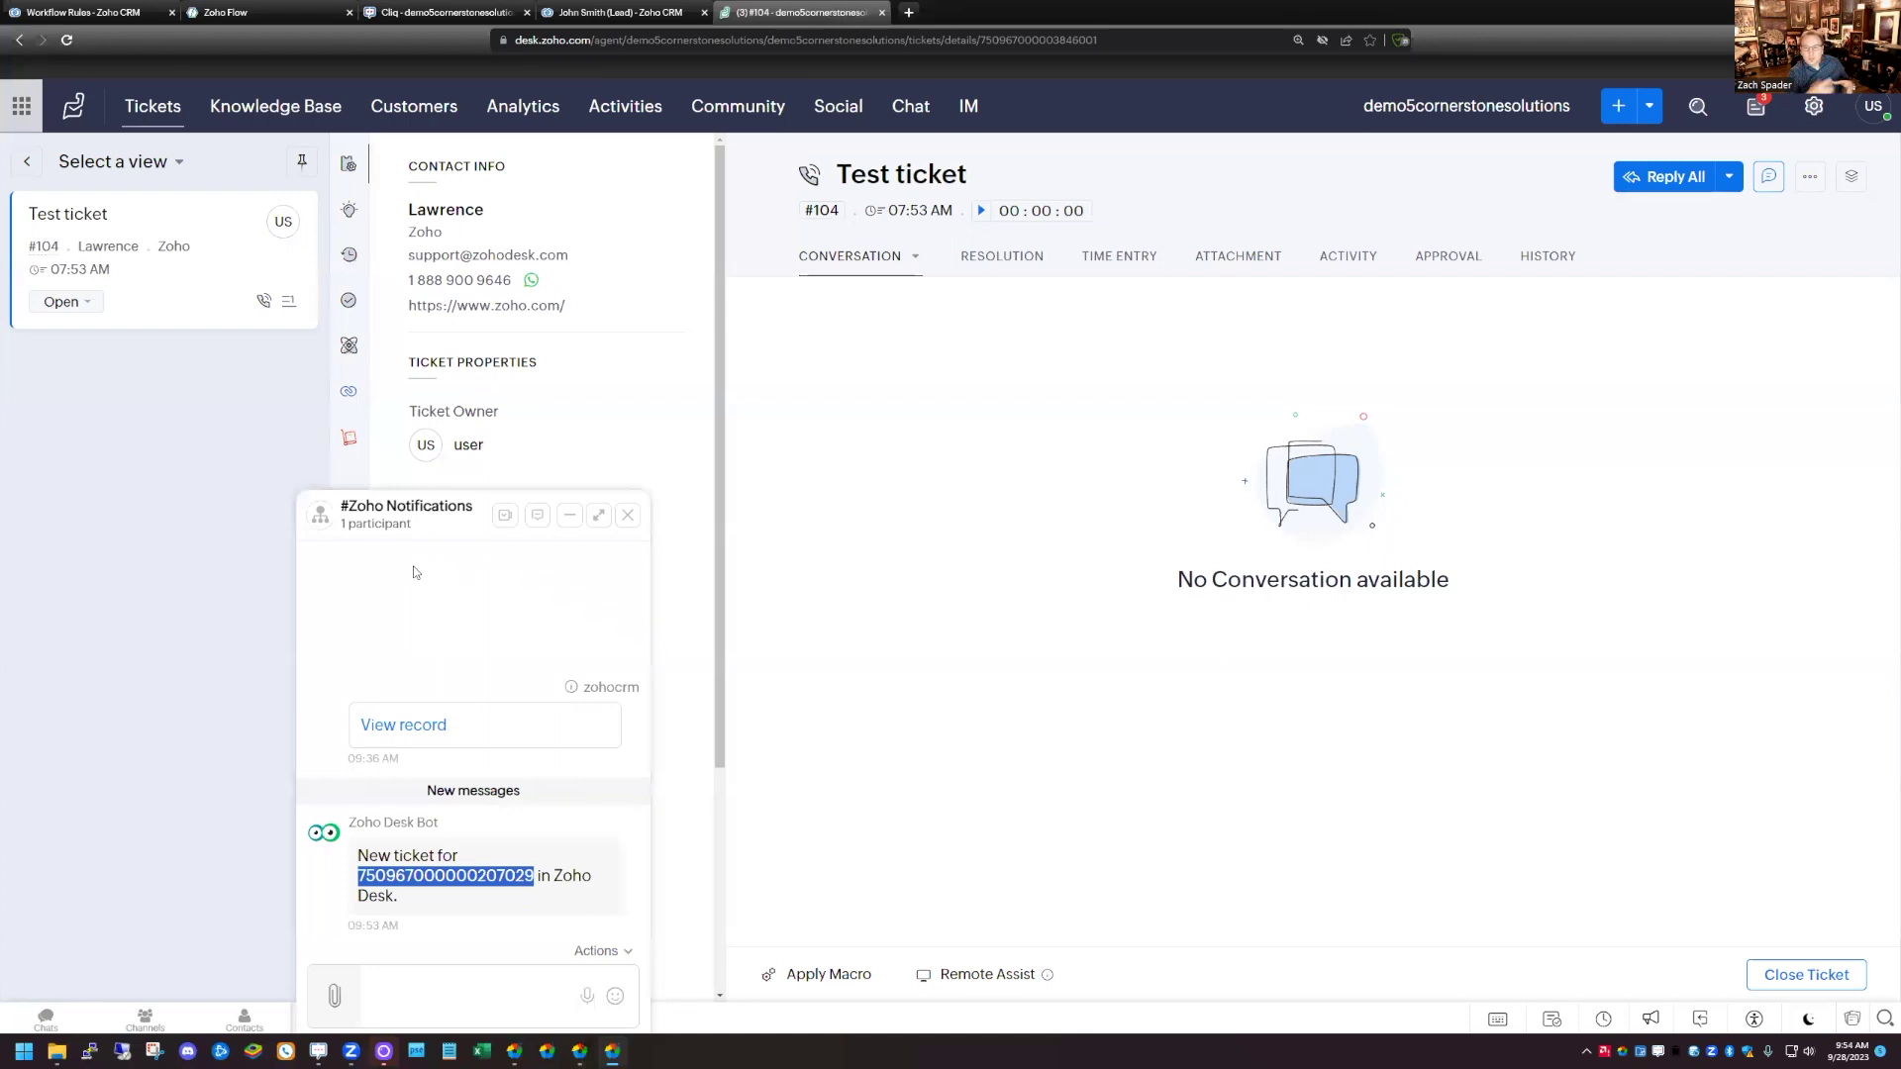
left_click(277, 12)
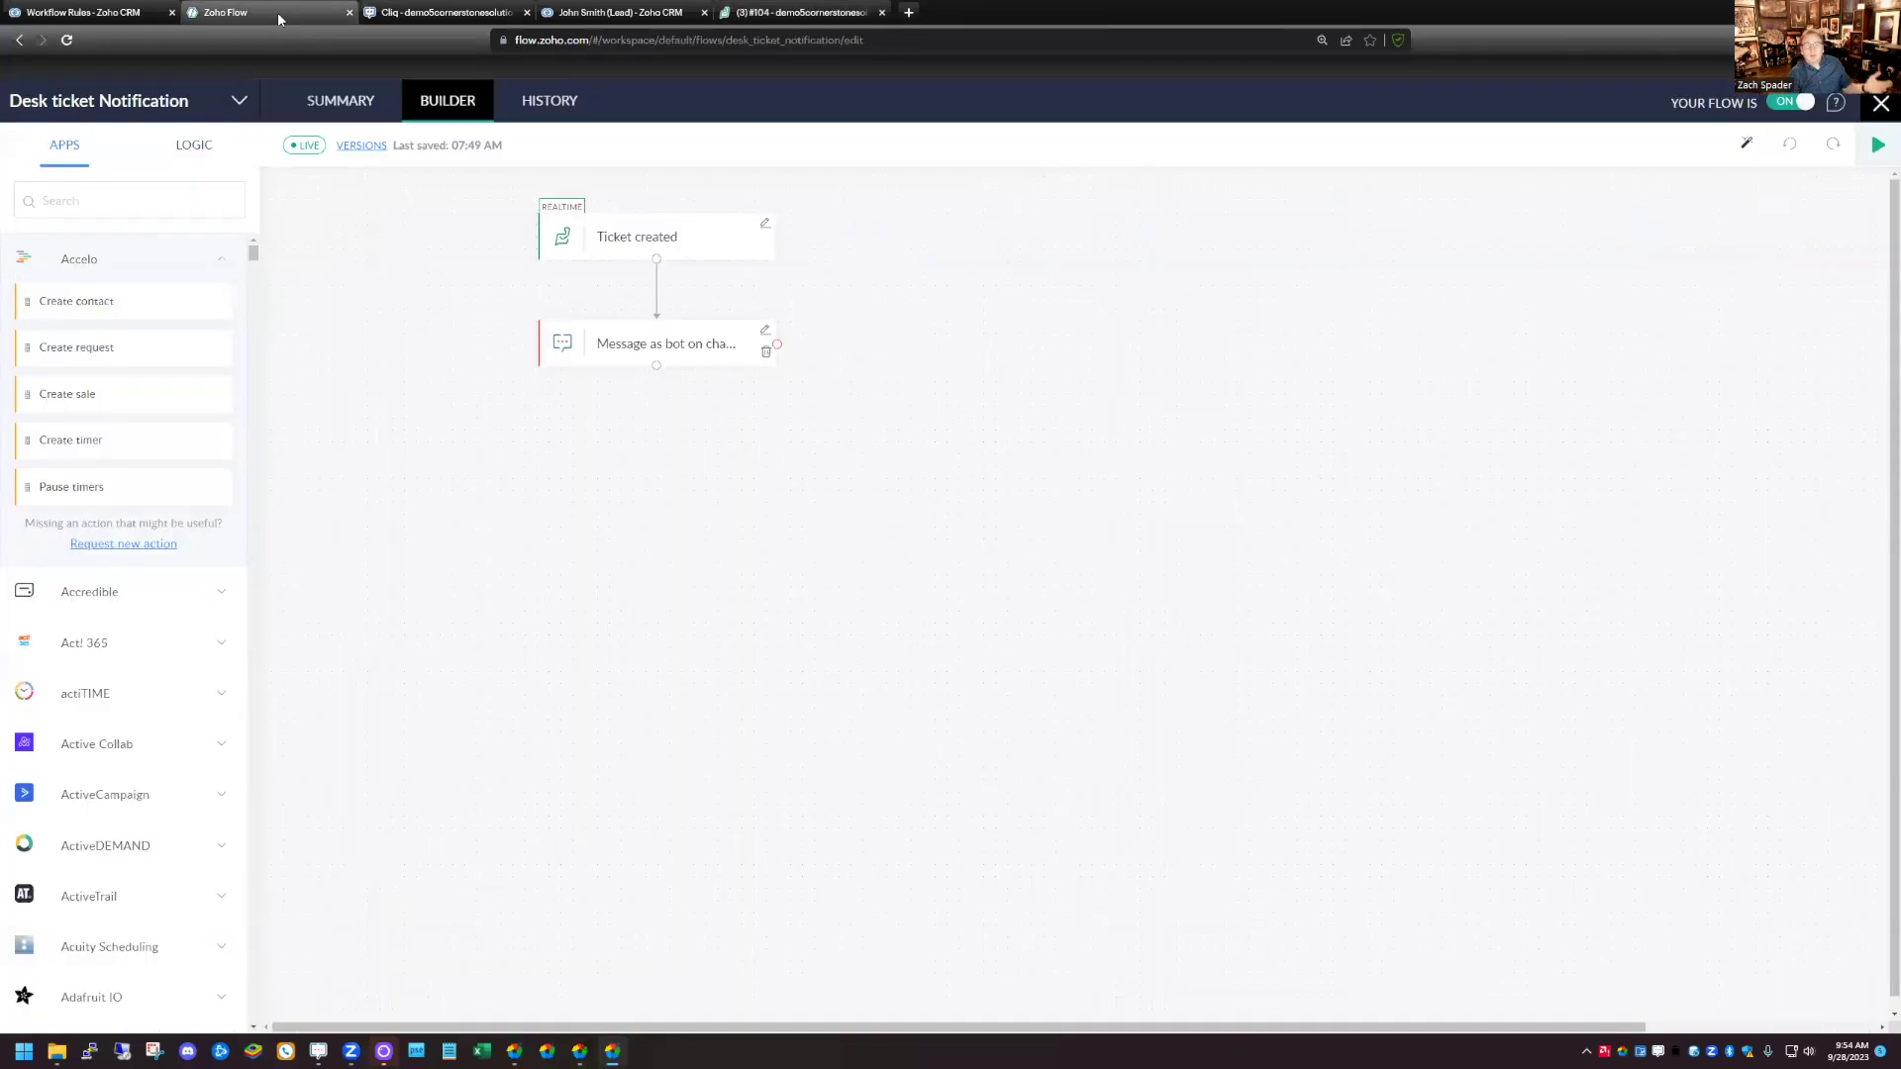